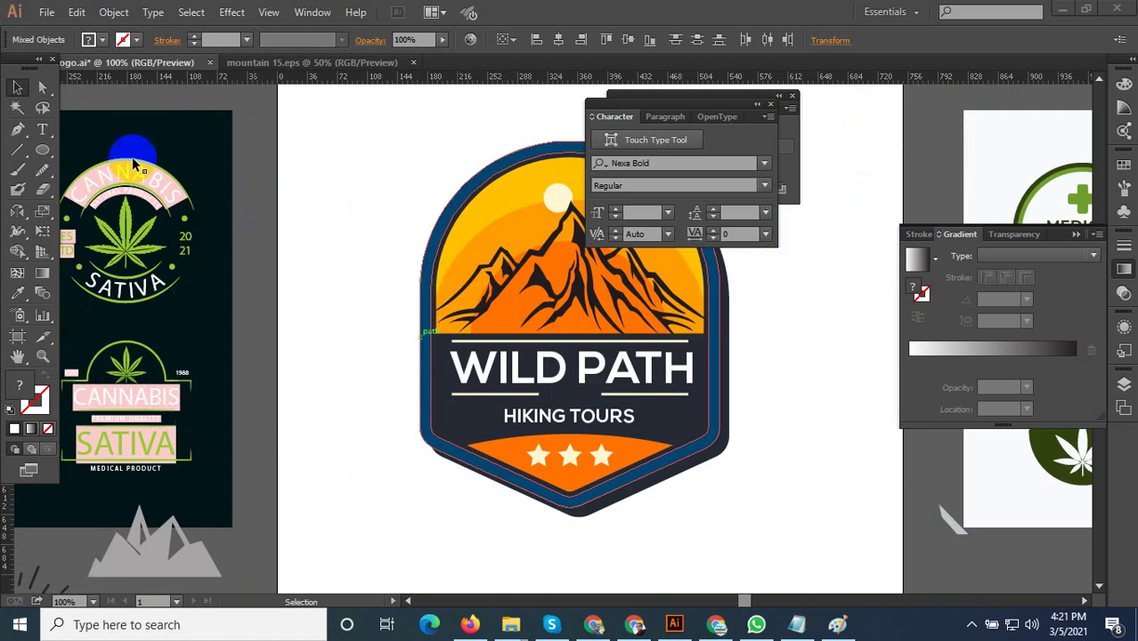
Select the whole Wild Path badge, then clear the selection.
{"action": "scroll", "coordinate": [443, 343], "scroll_direction": "up", "scroll_amount": 3, "text": "alt"}
{"action": "scroll", "coordinate": [521, 392], "scroll_direction": "down", "scroll_amount": 3, "text": "alt"}
{"action": "scroll", "coordinate": [647, 358], "scroll_direction": "up", "scroll_amount": 2, "text": "alt"}
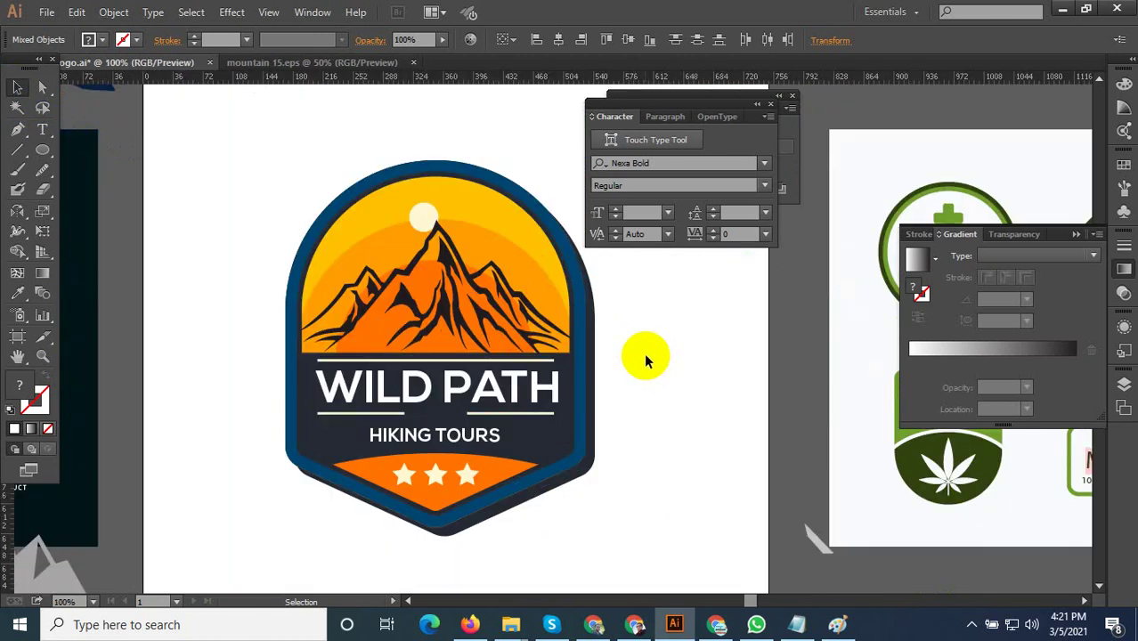
{"action": "left_click", "coordinate": [650, 356]}
{"action": "left_click_drag", "start_coordinate": [629, 434], "coordinate": [337, 247]}
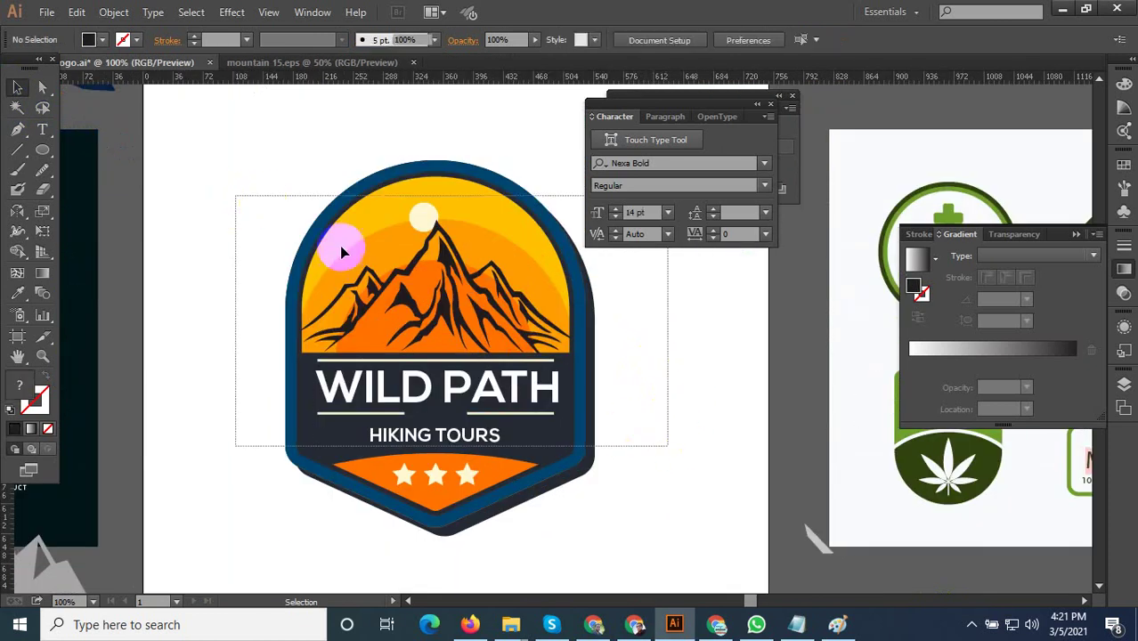
{"action": "scroll", "coordinate": [337, 247], "scroll_direction": "down", "scroll_amount": 2, "text": "alt"}
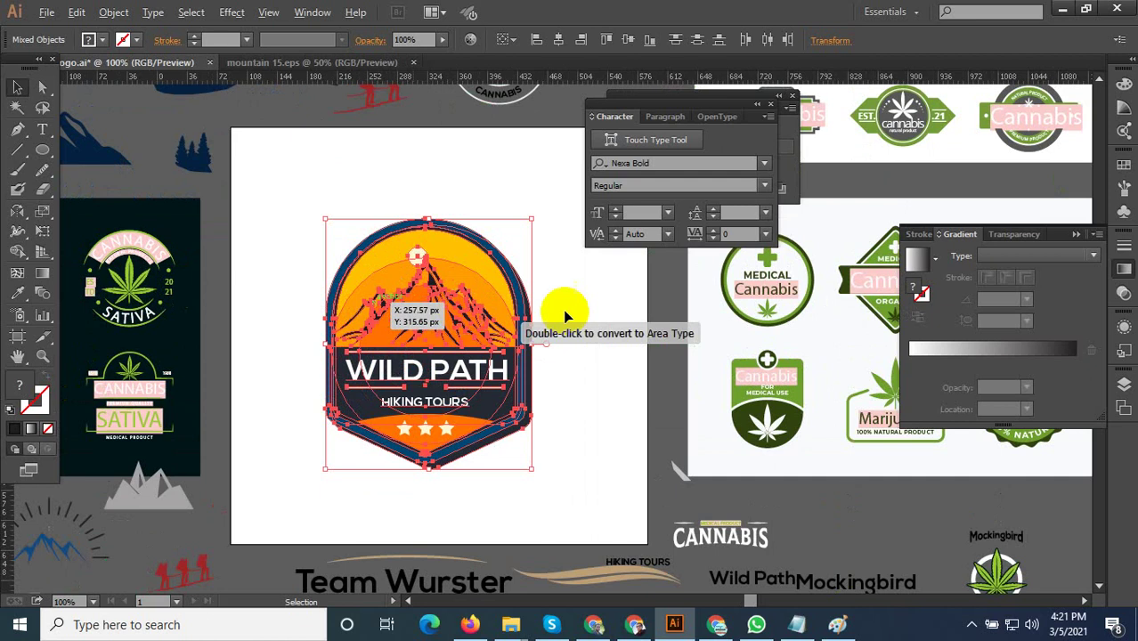
{"action": "scroll", "coordinate": [563, 310], "scroll_direction": "up", "scroll_amount": 2, "text": "alt"}
{"action": "left_click", "coordinate": [650, 402]}
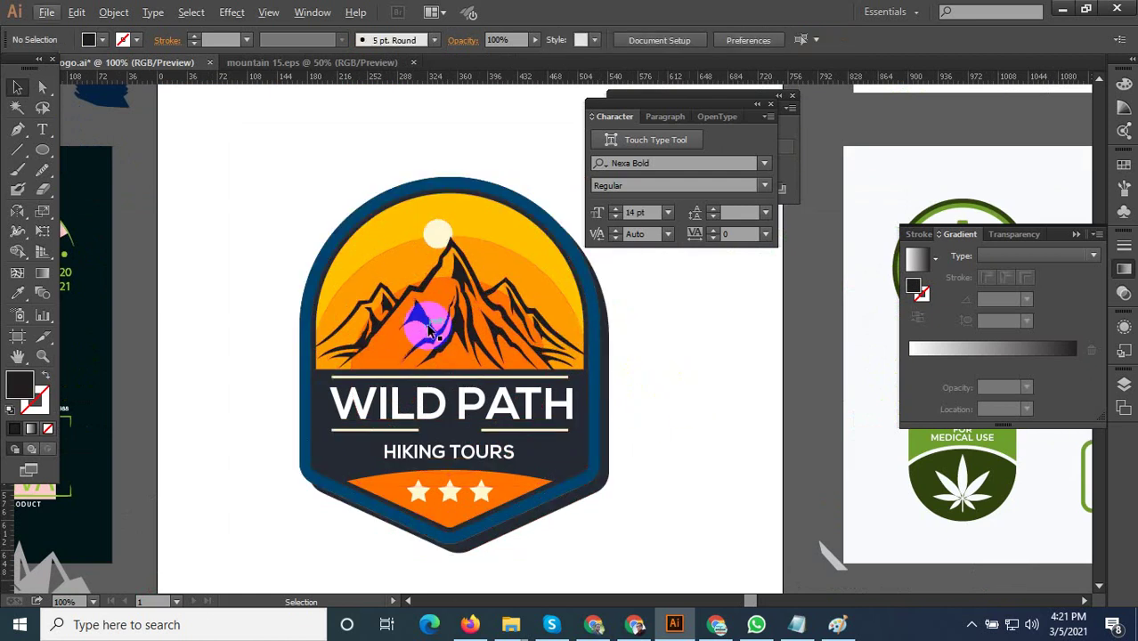
Select the badge's mountain group, pull it out of place and delete it.
{"action": "left_click", "coordinate": [431, 247]}
{"action": "scroll", "coordinate": [410, 339], "scroll_direction": "down", "scroll_amount": 2, "text": "alt"}
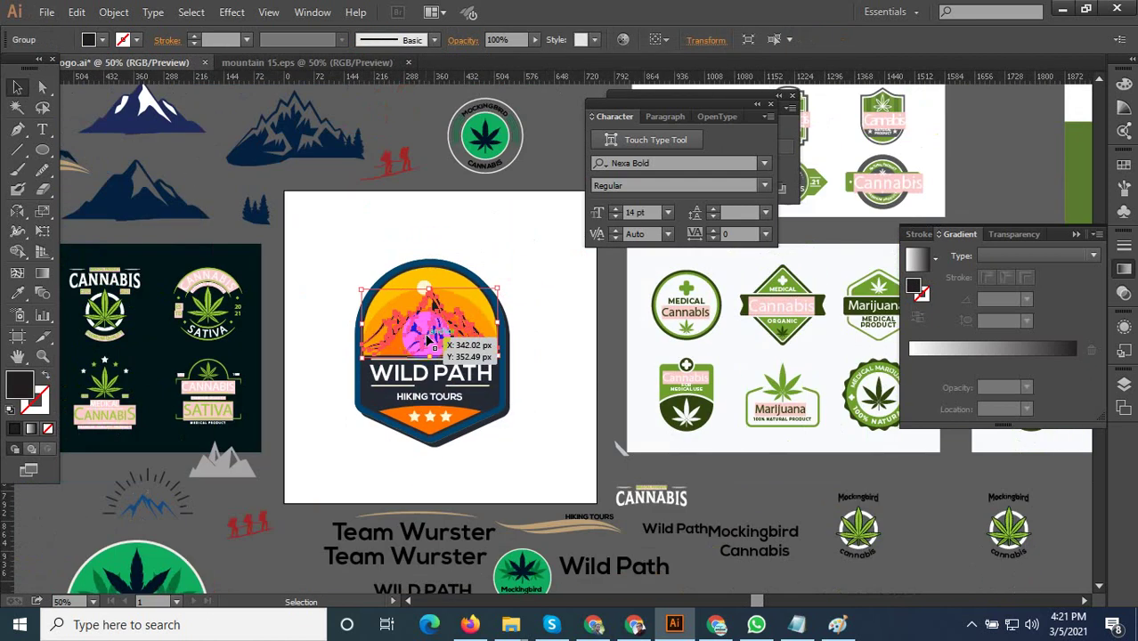
{"action": "left_click_drag", "start_coordinate": [428, 338], "coordinate": [522, 336]}
{"action": "key", "text": "Delete"}
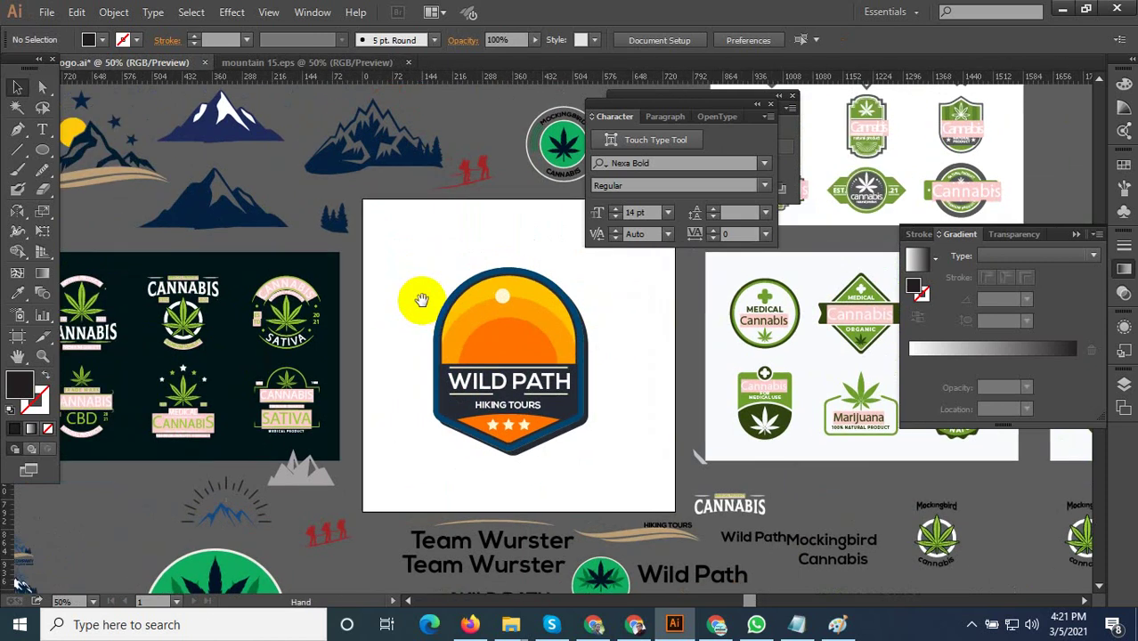
{"action": "scroll", "coordinate": [553, 322], "scroll_direction": "down", "scroll_amount": 1, "text": "alt"}
{"action": "scroll", "coordinate": [540, 322], "scroll_direction": "down", "scroll_amount": 1, "text": "alt"}
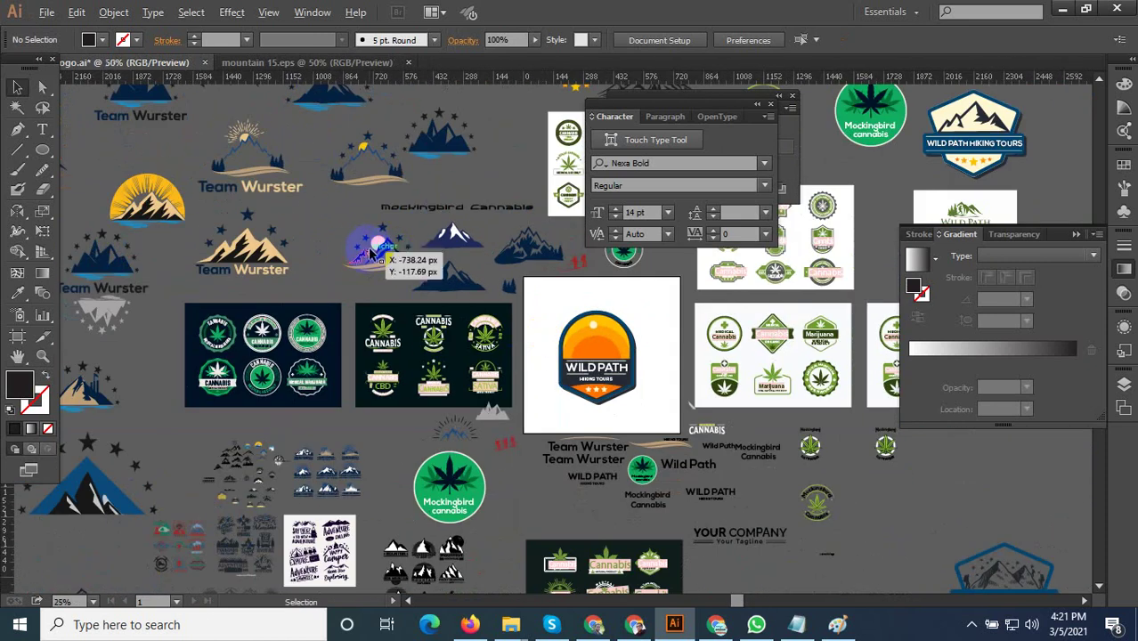
{"action": "scroll", "coordinate": [372, 254], "scroll_direction": "up", "scroll_amount": 2, "text": "alt"}
Ungroup the star-and-sun mountain logo.
{"action": "scroll", "coordinate": [368, 311], "scroll_direction": "up", "scroll_amount": 1}
{"action": "scroll", "coordinate": [368, 312], "scroll_direction": "up", "scroll_amount": 1, "text": "alt"}
{"action": "left_click", "coordinate": [420, 310]}
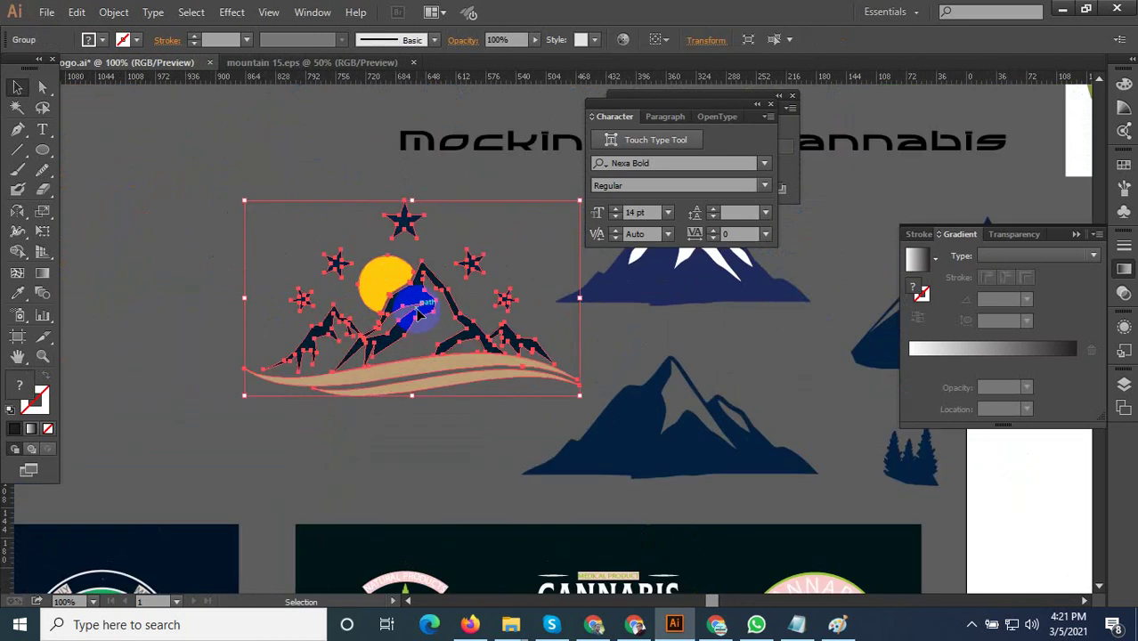
{"action": "right_click", "coordinate": [420, 310]}
{"action": "left_click", "coordinate": [427, 404]}
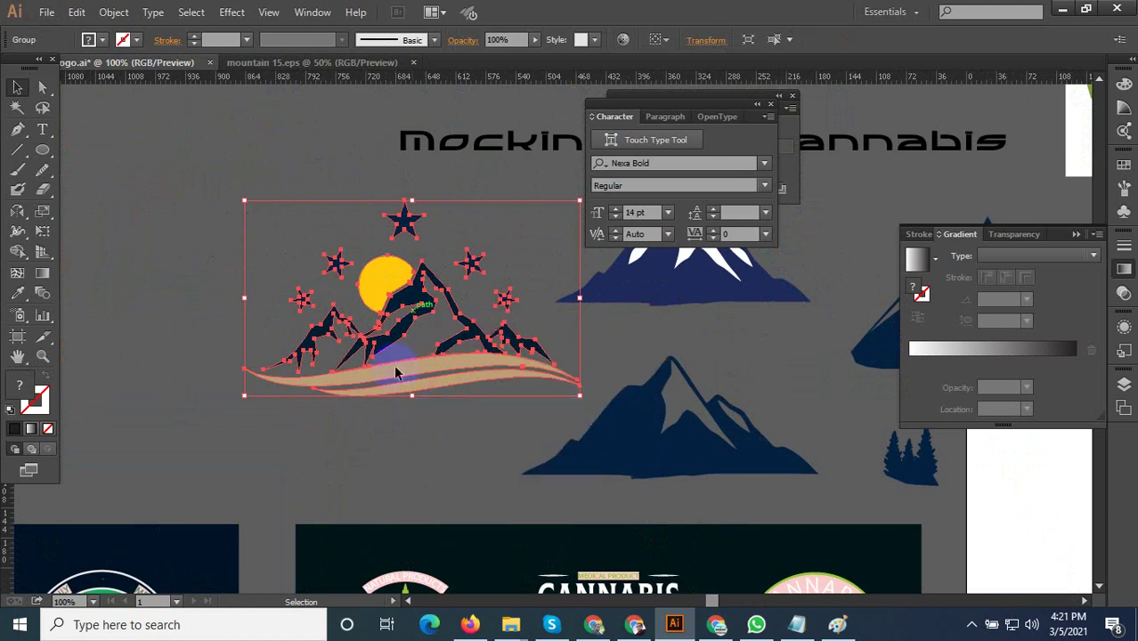
Copy the dark mountain shapes from that logo onto the Wild Path badge.
{"action": "left_click", "coordinate": [381, 334]}
{"action": "scroll", "coordinate": [381, 334], "scroll_direction": "down", "scroll_amount": 1, "text": "alt"}
{"action": "scroll", "coordinate": [305, 347], "scroll_direction": "up", "scroll_amount": 1, "text": "alt"}
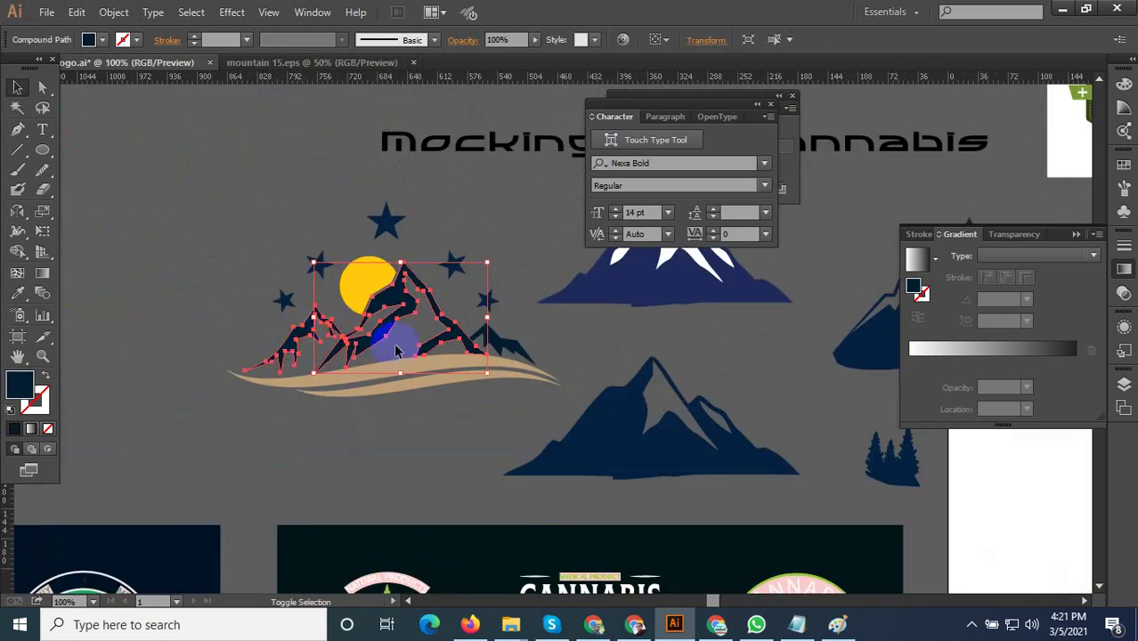
{"action": "left_click", "coordinate": [494, 347], "text": "shift"}
{"action": "scroll", "coordinate": [170, 329], "scroll_direction": "down", "scroll_amount": 2, "text": "alt"}
{"action": "left_click_drag", "start_coordinate": [231, 322], "coordinate": [534, 456], "text": "alt"}
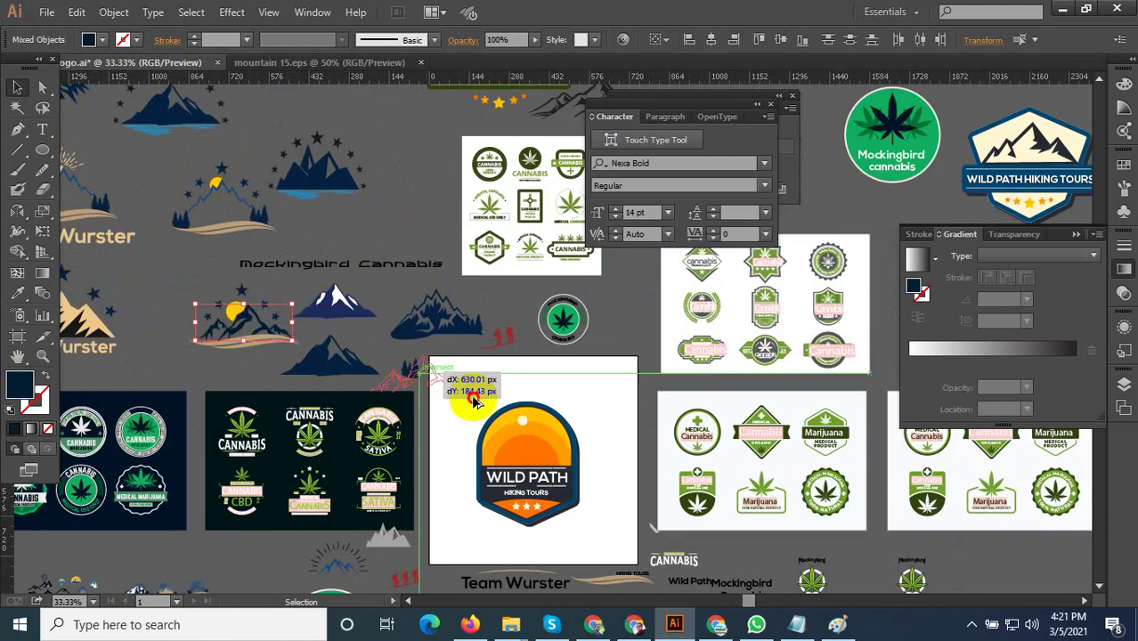
Bring the copied mountains in front of the badge's orange sky.
{"action": "scroll", "coordinate": [534, 457], "scroll_direction": "up", "scroll_amount": 3, "text": "alt"}
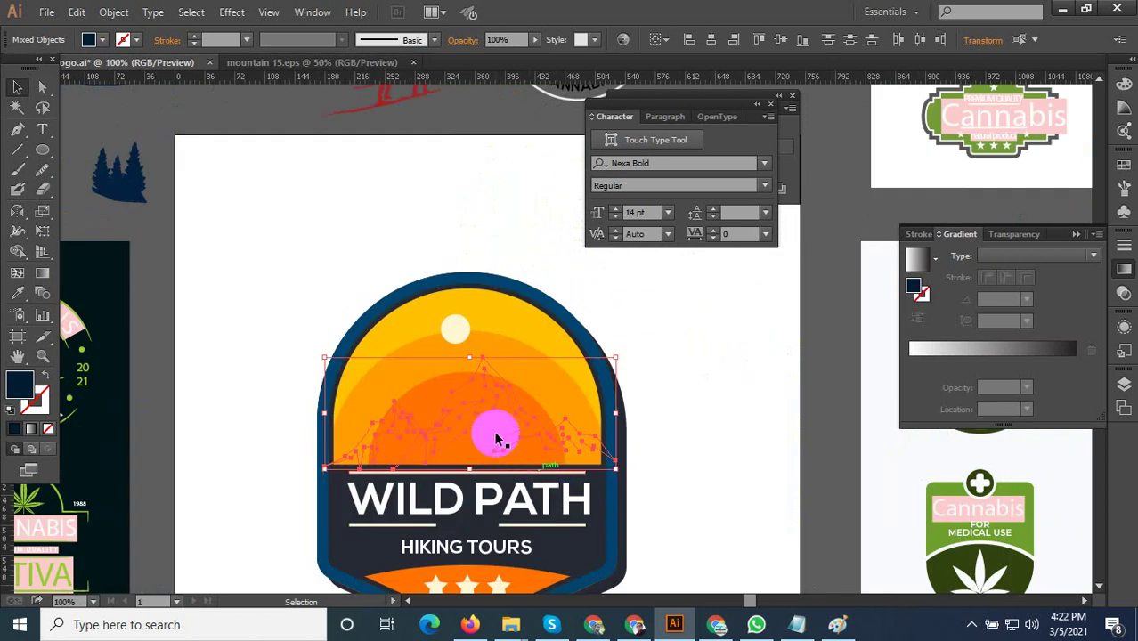
{"action": "right_click", "coordinate": [493, 416]}
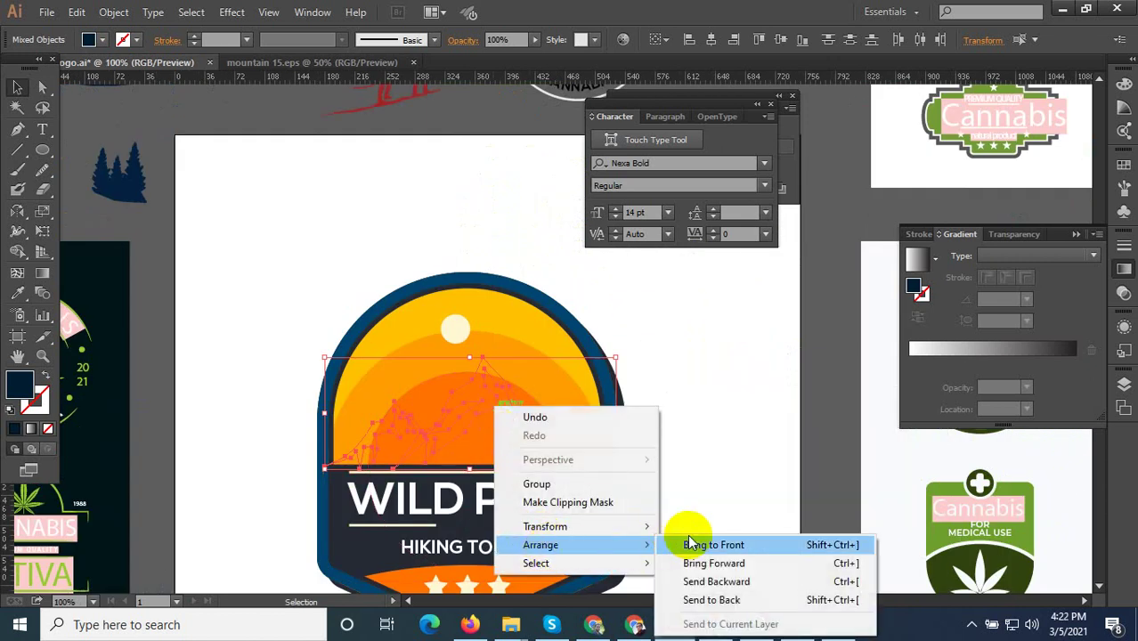
{"action": "left_click", "coordinate": [690, 541]}
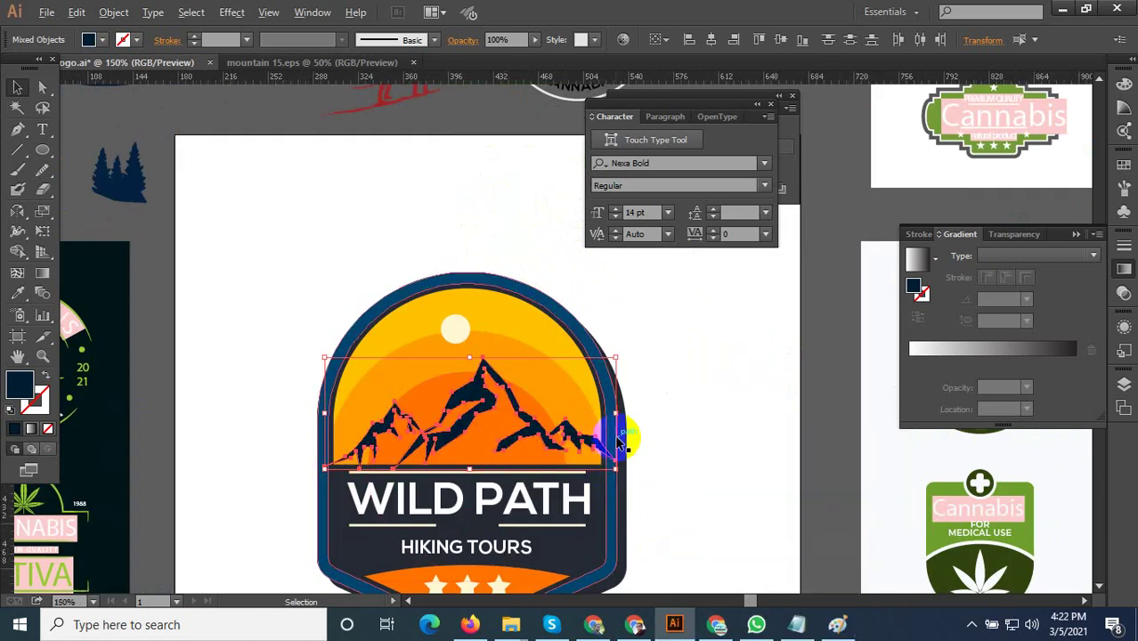
{"action": "scroll", "coordinate": [618, 434], "scroll_direction": "up", "scroll_amount": 1, "text": "alt"}
{"action": "mouse_move", "coordinate": [620, 402]}
{"action": "left_mouse_down"}
{"action": "mouse_move", "coordinate": [585, 403]}
{"action": "mouse_move", "coordinate": [629, 400]}
{"action": "left_mouse_up"}
Group the left, large and small right mountains together.
{"action": "left_click", "coordinate": [518, 432]}
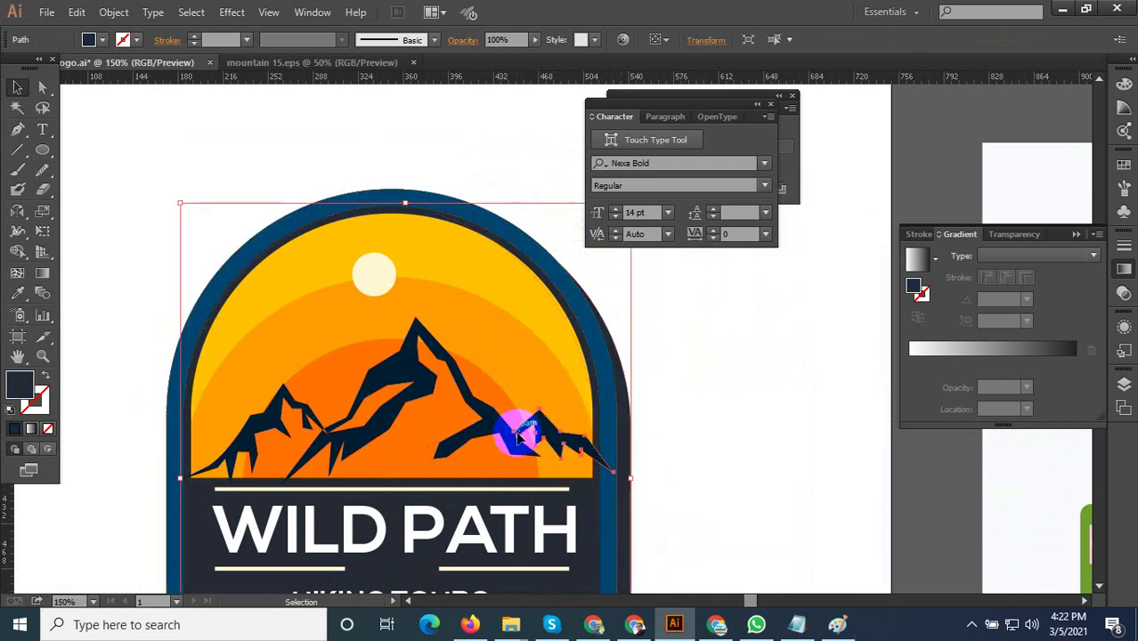
{"action": "left_click", "coordinate": [349, 396]}
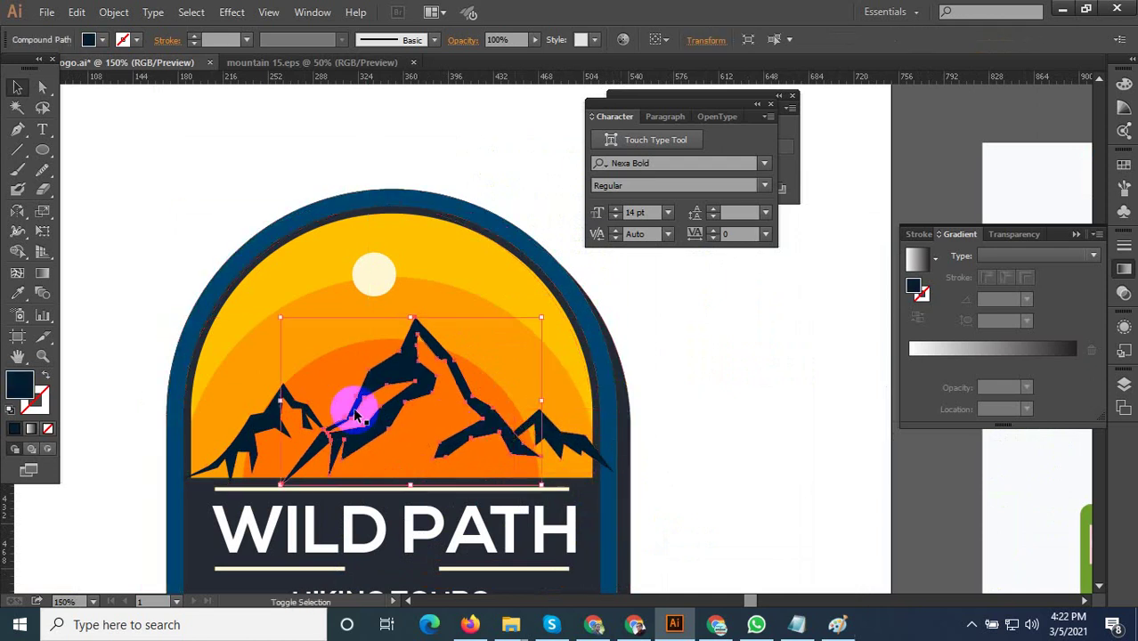
{"action": "left_click", "coordinate": [276, 405], "text": "shift"}
{"action": "left_click", "coordinate": [132, 350]}
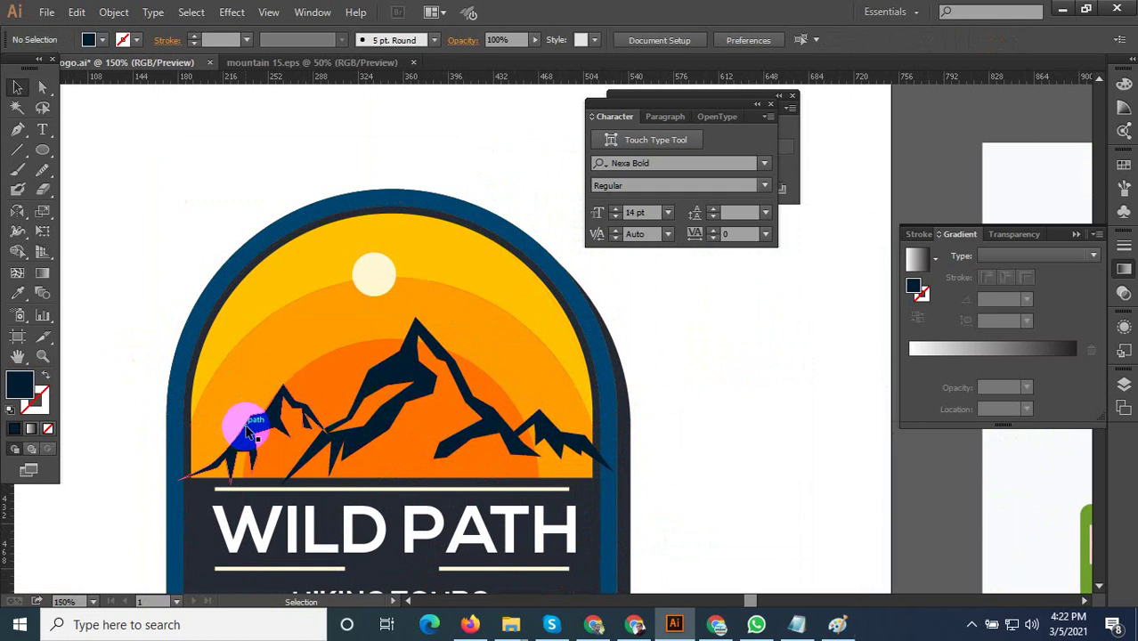
{"action": "left_click", "coordinate": [290, 409]}
{"action": "left_click", "coordinate": [524, 432], "text": "shift"}
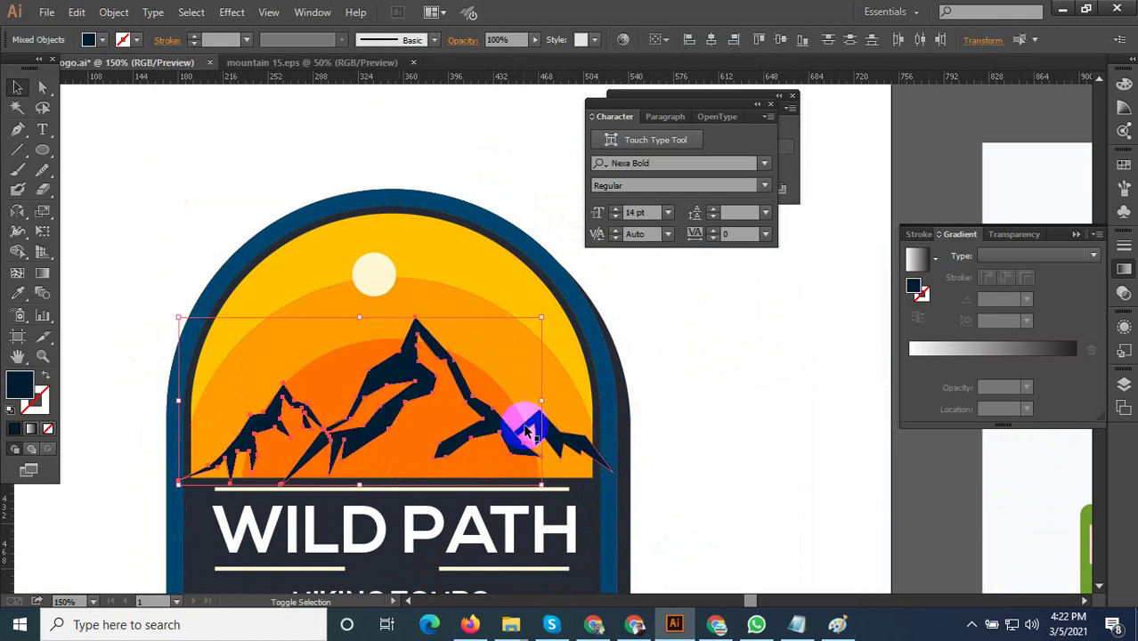
{"action": "right_click", "coordinate": [412, 354]}
{"action": "left_click", "coordinate": [406, 431]}
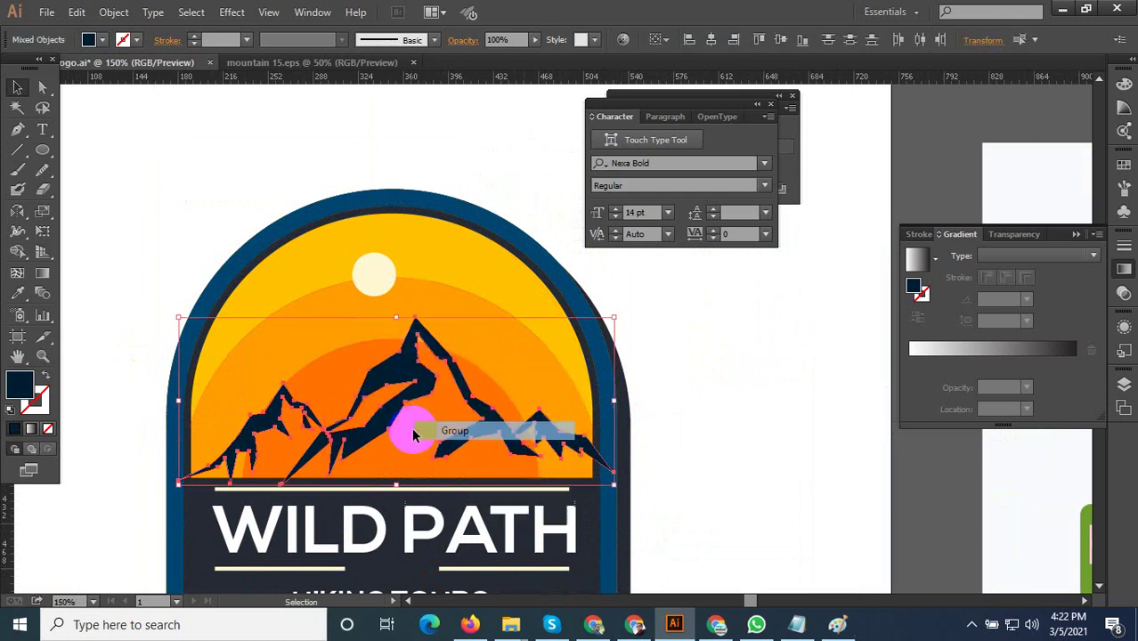
Resize the mountain group to fit the sky and shift it slightly left.
{"action": "left_click_drag", "start_coordinate": [189, 405], "coordinate": [202, 402]}
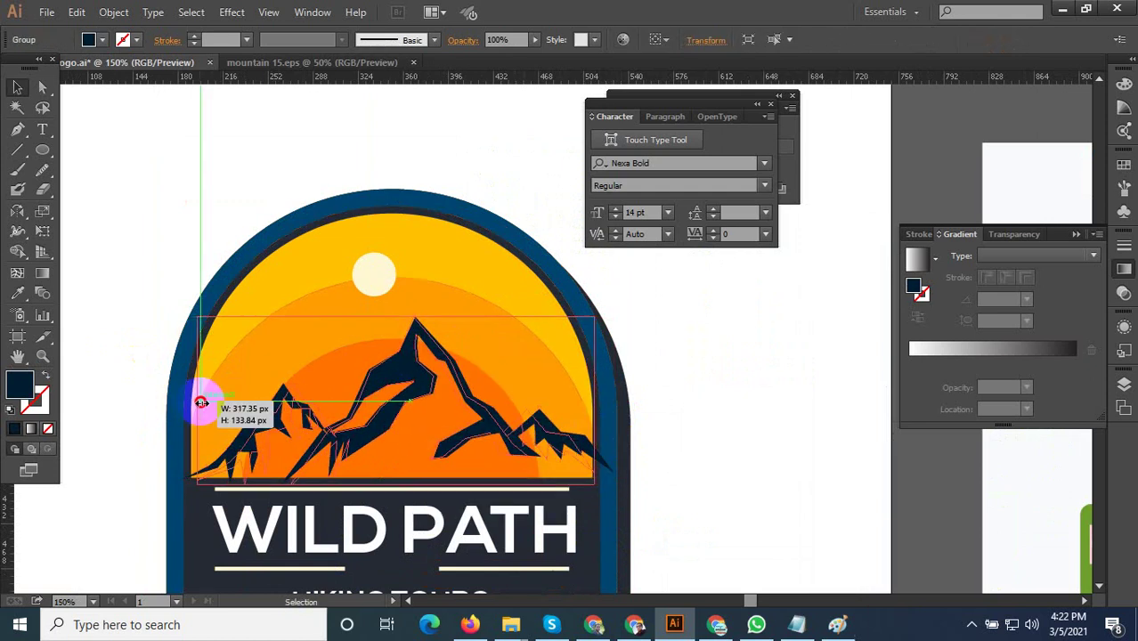
{"action": "mouse_move", "coordinate": [414, 388]}
{"action": "left_mouse_down"}
{"action": "mouse_move", "coordinate": [402, 387]}
{"action": "mouse_move", "coordinate": [418, 383]}
{"action": "left_mouse_up"}
{"action": "scroll", "coordinate": [401, 385], "scroll_direction": "up", "scroll_amount": 2}
{"action": "scroll", "coordinate": [418, 383], "scroll_direction": "down", "scroll_amount": 2}
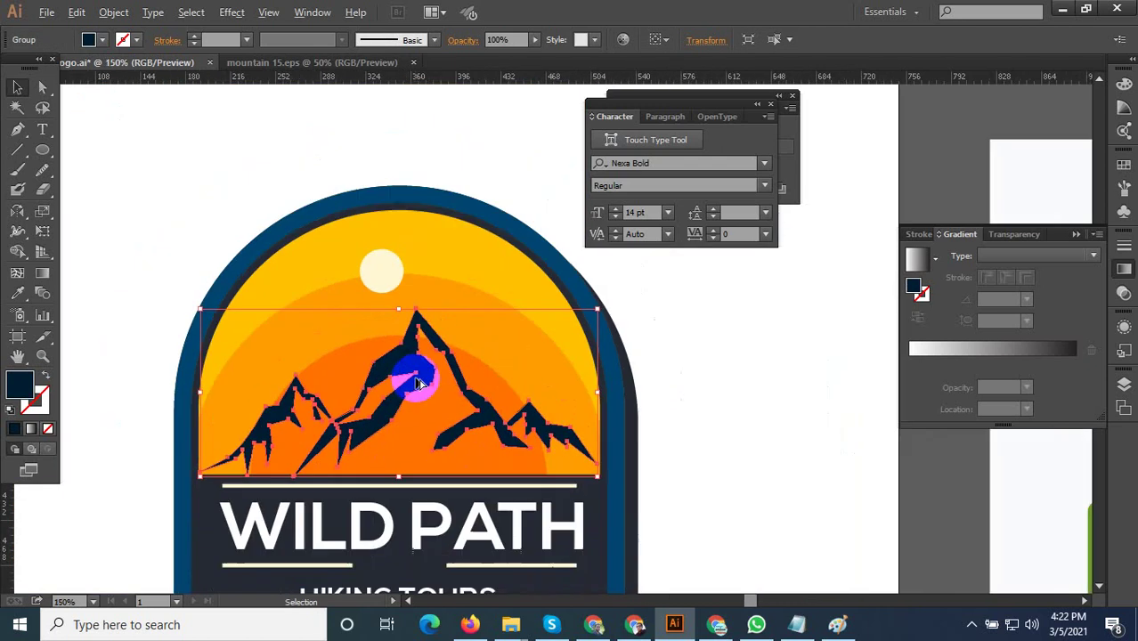
{"action": "left_click", "coordinate": [144, 465]}
{"action": "scroll", "coordinate": [442, 411], "scroll_direction": "down", "scroll_amount": 3}
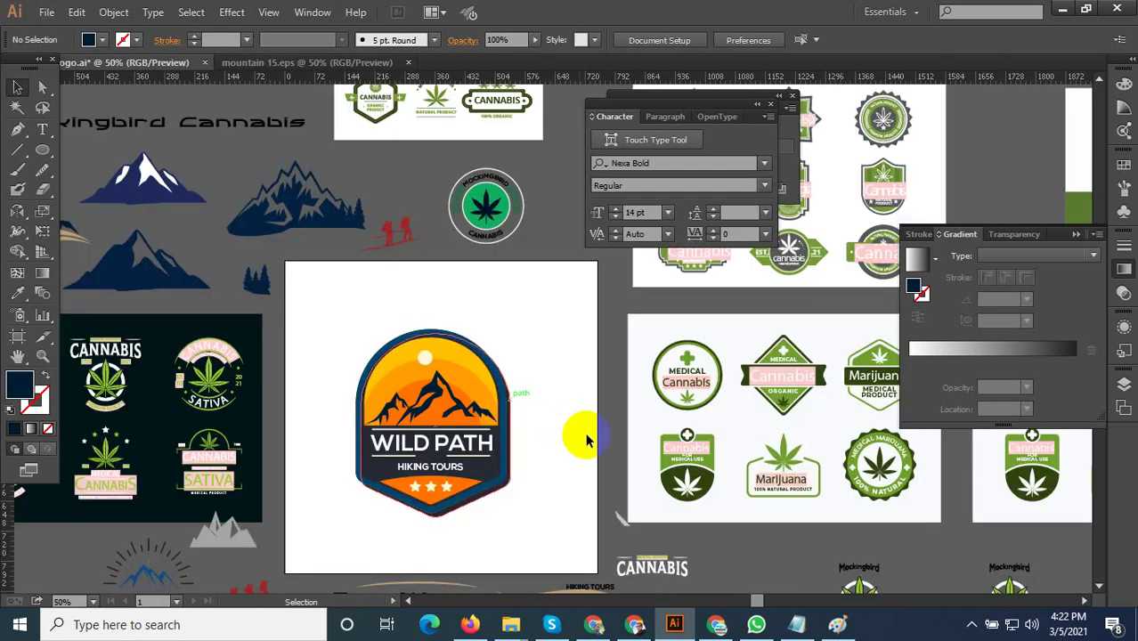
{"action": "scroll", "coordinate": [454, 541], "scroll_direction": "up", "scroll_amount": 1}
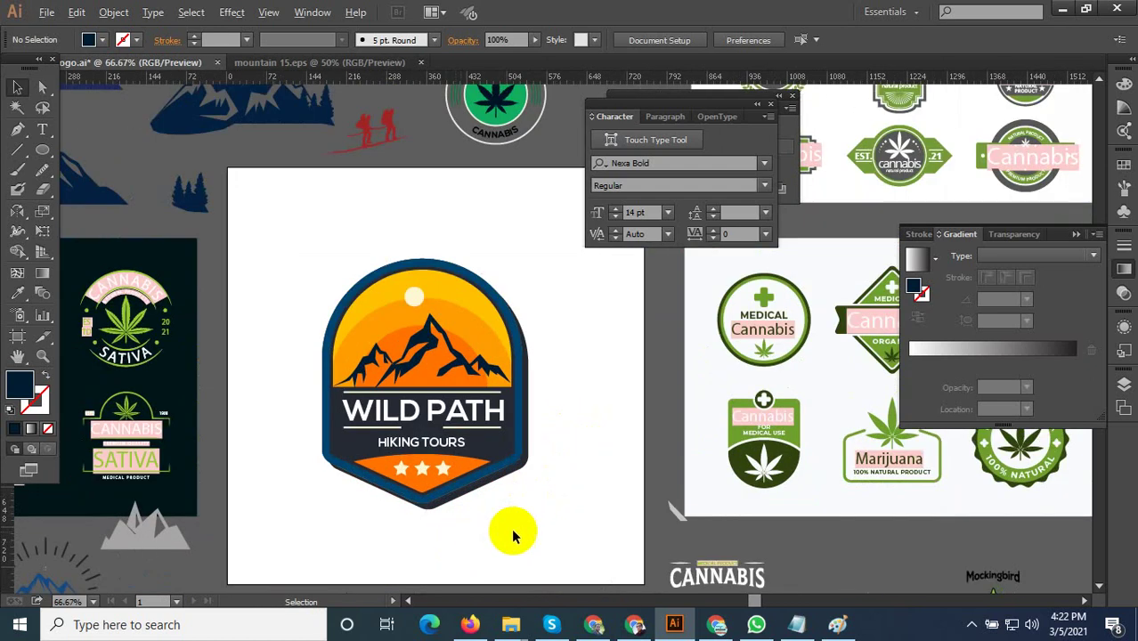
{"action": "scroll", "coordinate": [525, 532], "scroll_direction": "down", "scroll_amount": 3}
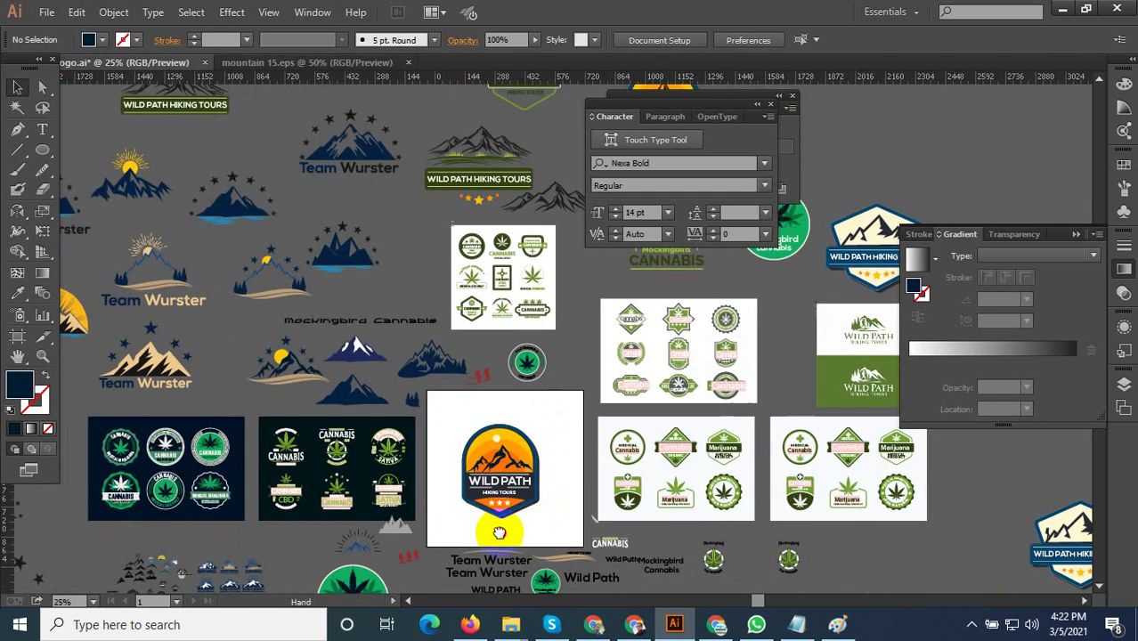
{"action": "scroll", "coordinate": [525, 507], "scroll_direction": "down", "scroll_amount": 2}
{"action": "scroll", "coordinate": [534, 489], "scroll_direction": "left", "scroll_amount": 2}
{"action": "scroll", "coordinate": [222, 539], "scroll_direction": "up", "scroll_amount": 2}
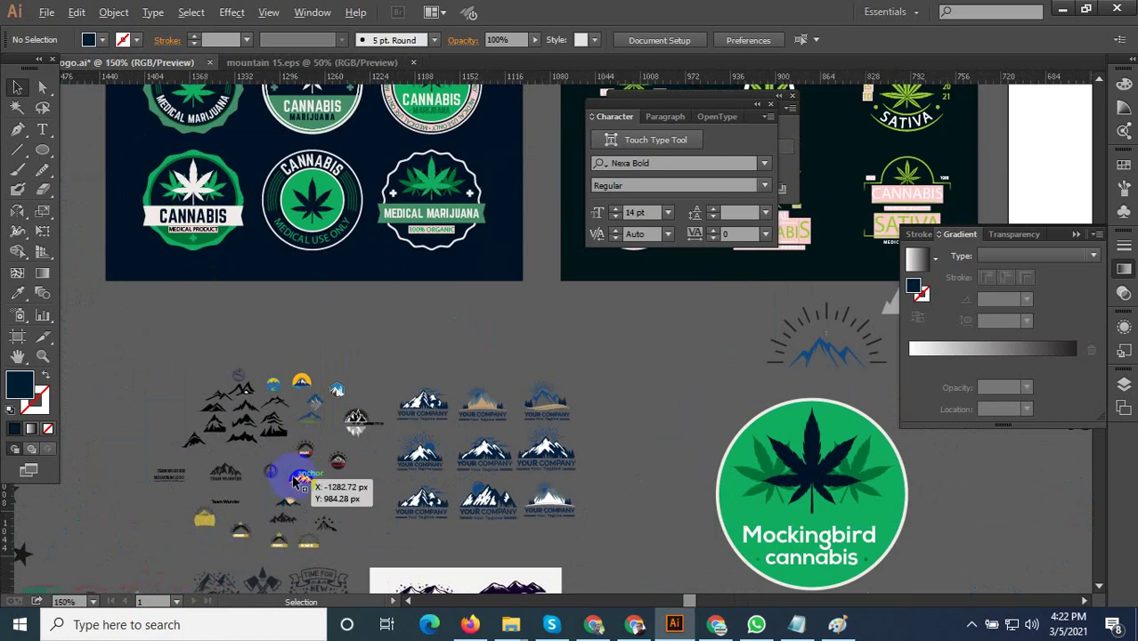
{"action": "scroll", "coordinate": [285, 470], "scroll_direction": "up", "scroll_amount": 2}
{"action": "scroll", "coordinate": [356, 432], "scroll_direction": "up", "scroll_amount": 2}
{"action": "scroll", "coordinate": [359, 426], "scroll_direction": "down", "scroll_amount": 1}
{"action": "scroll", "coordinate": [588, 533], "scroll_direction": "down", "scroll_amount": 1}
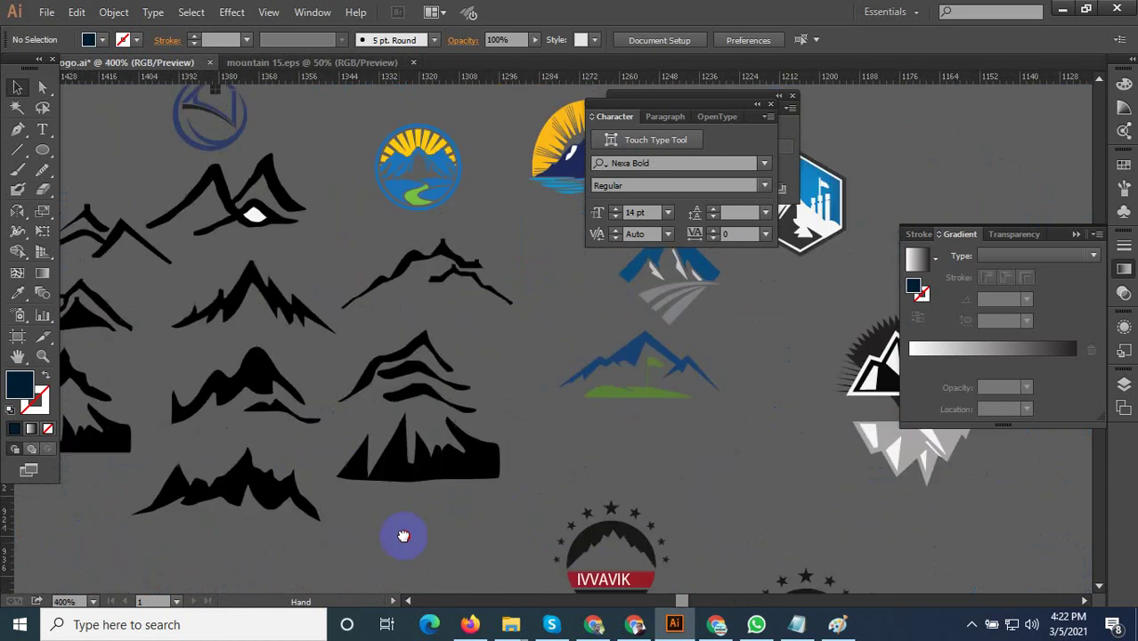
{"action": "scroll", "coordinate": [363, 490], "scroll_direction": "down", "scroll_amount": 1}
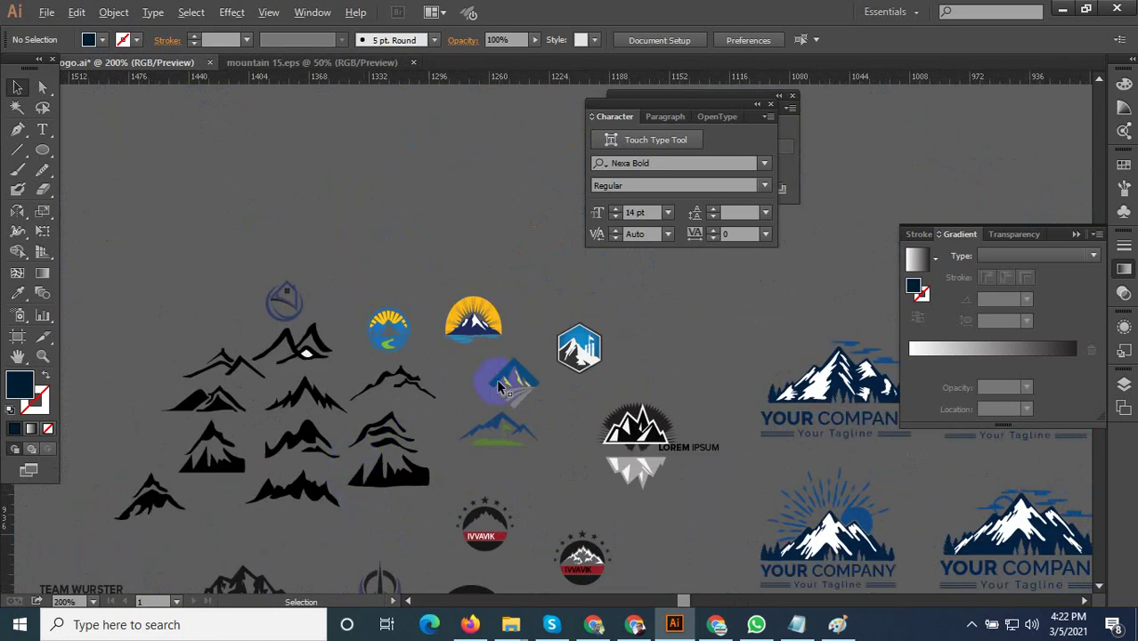
{"action": "scroll", "coordinate": [669, 347], "scroll_direction": "up", "scroll_amount": 2}
{"action": "scroll", "coordinate": [547, 358], "scroll_direction": "up", "scroll_amount": 5}
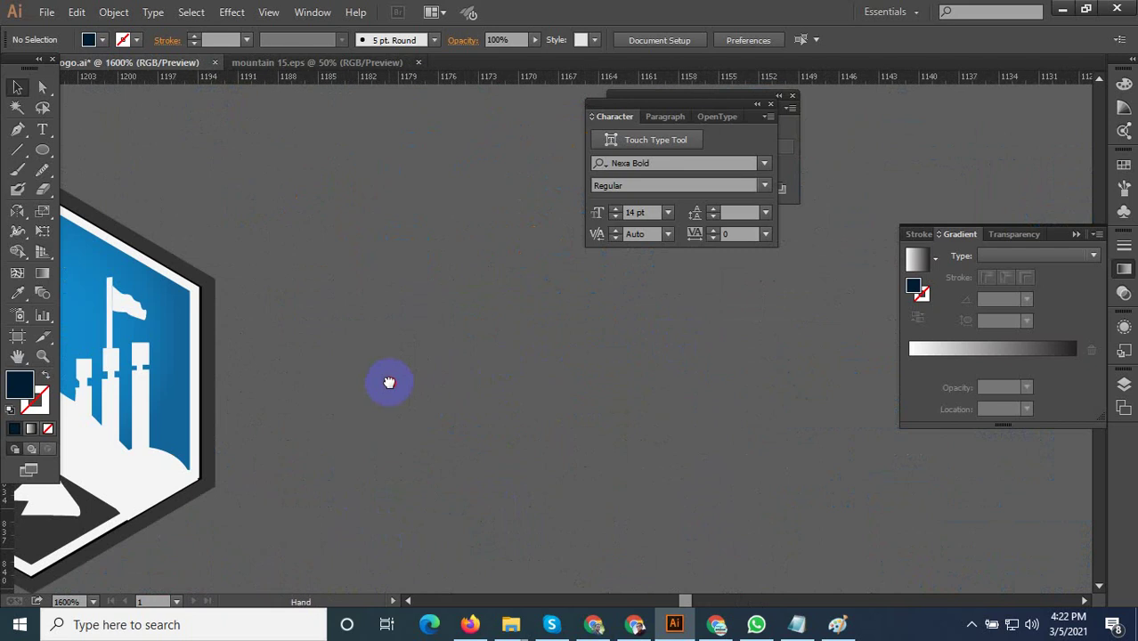
{"action": "scroll", "coordinate": [386, 381], "scroll_direction": "left", "scroll_amount": 5}
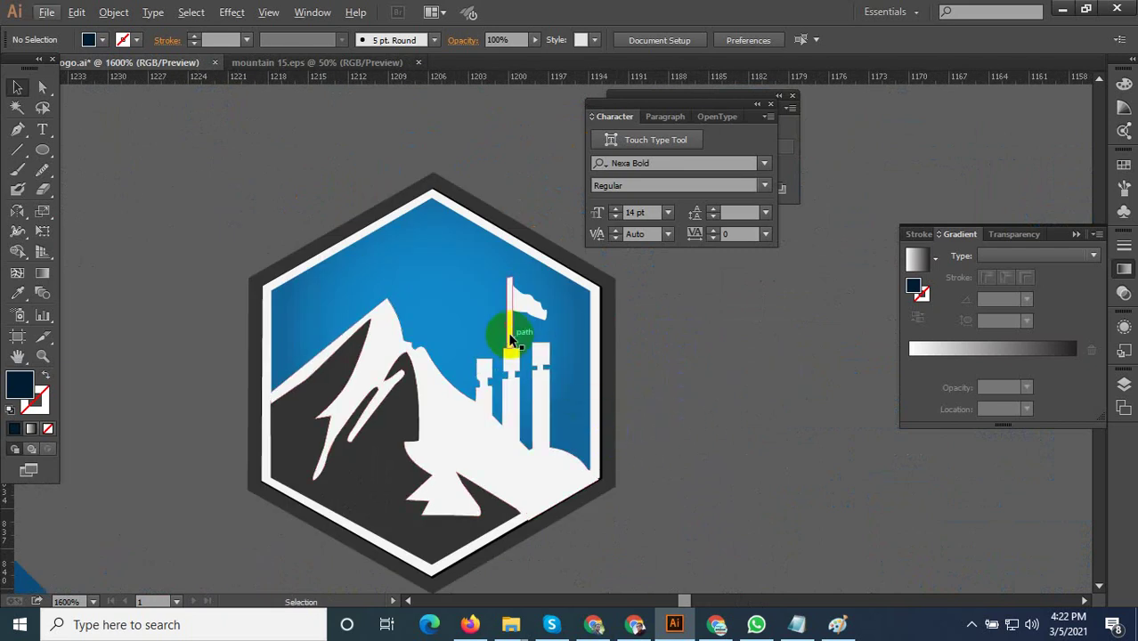
{"action": "left_click", "coordinate": [510, 339]}
{"action": "scroll", "coordinate": [433, 354], "scroll_direction": "down", "scroll_amount": 3}
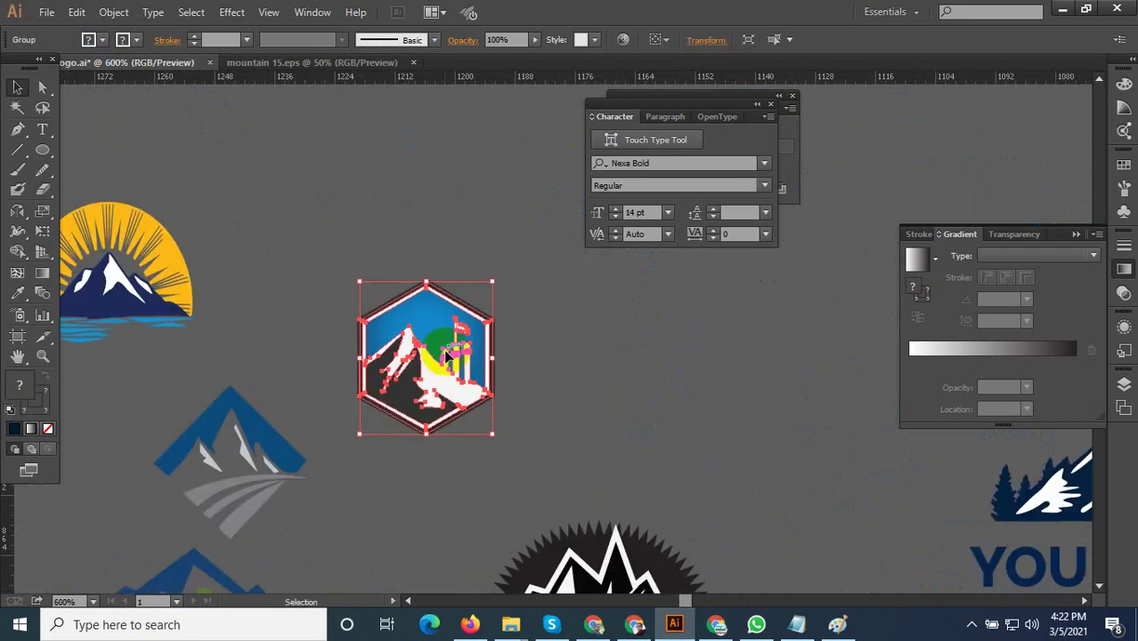
{"action": "scroll", "coordinate": [478, 378], "scroll_direction": "down", "scroll_amount": 2}
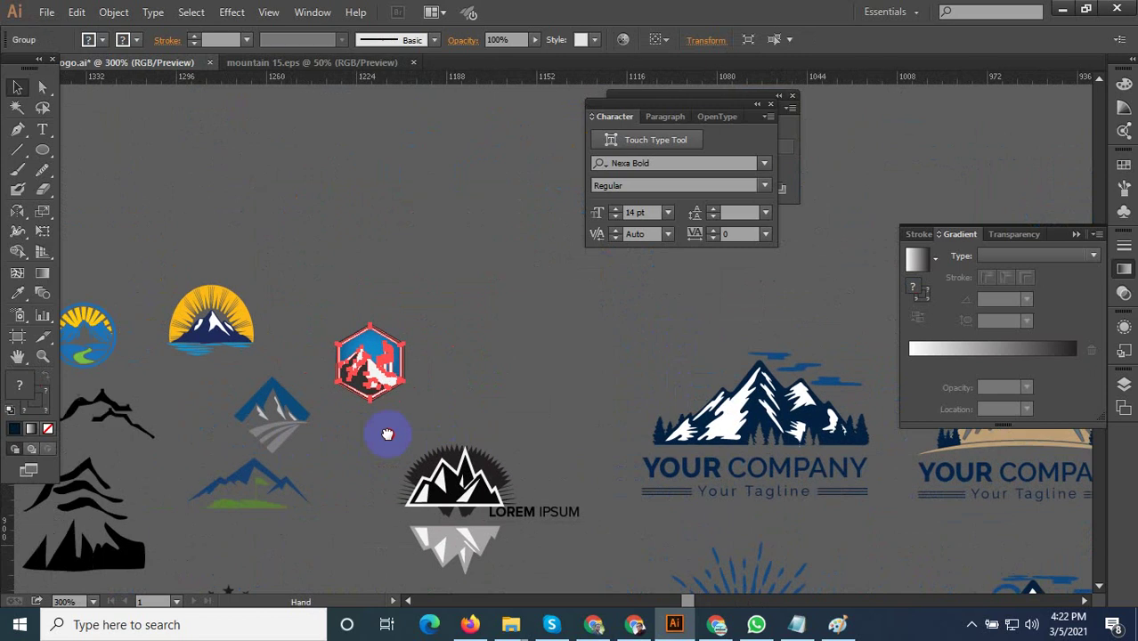
{"action": "scroll", "coordinate": [331, 401], "scroll_direction": "up", "scroll_amount": 3}
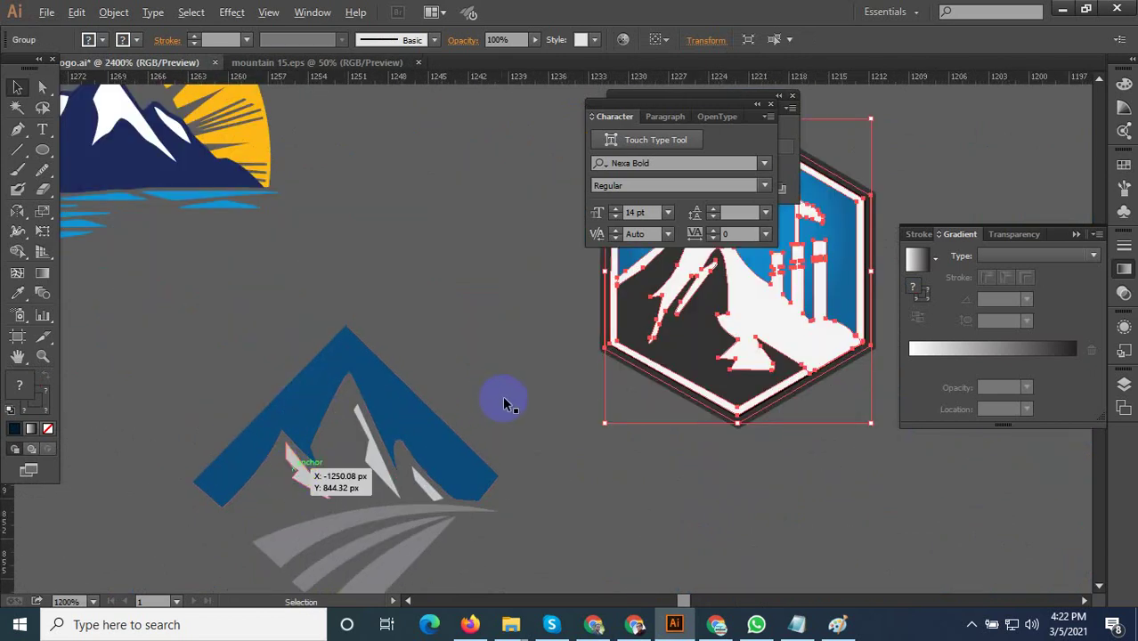
{"action": "scroll", "coordinate": [505, 400], "scroll_direction": "down", "scroll_amount": 2}
{"action": "scroll", "coordinate": [425, 425], "scroll_direction": "down", "scroll_amount": 3}
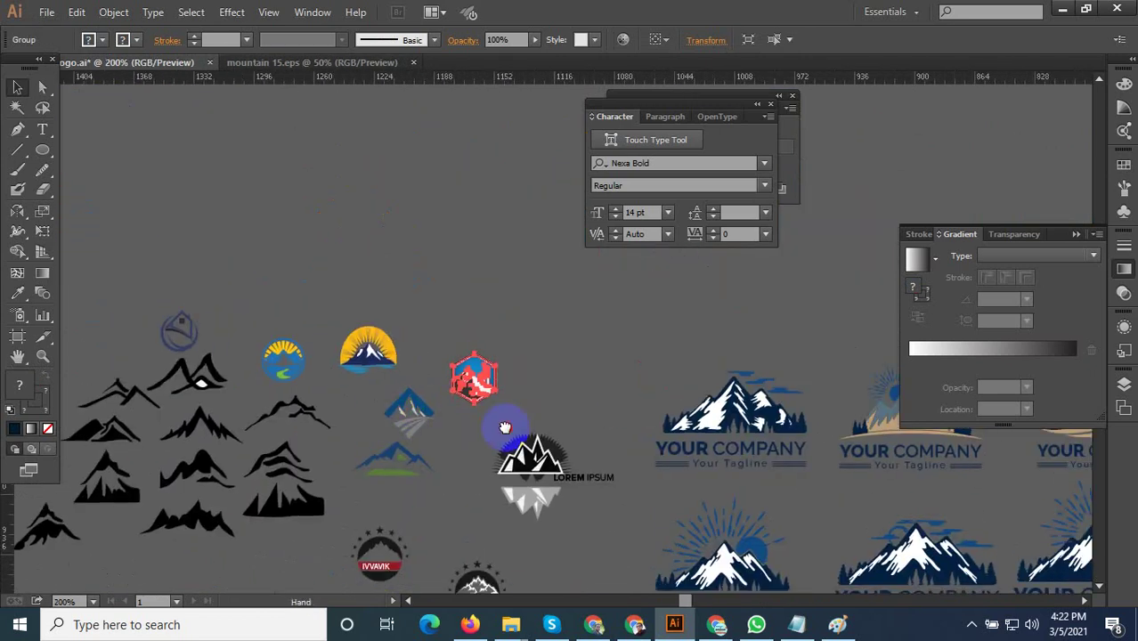
{"action": "left_click_drag", "start_coordinate": [502, 431], "coordinate": [137, 405]}
{"action": "scroll", "coordinate": [488, 427], "scroll_direction": "up", "scroll_amount": 2}
{"action": "left_click_drag", "start_coordinate": [625, 425], "coordinate": [625, 427]}
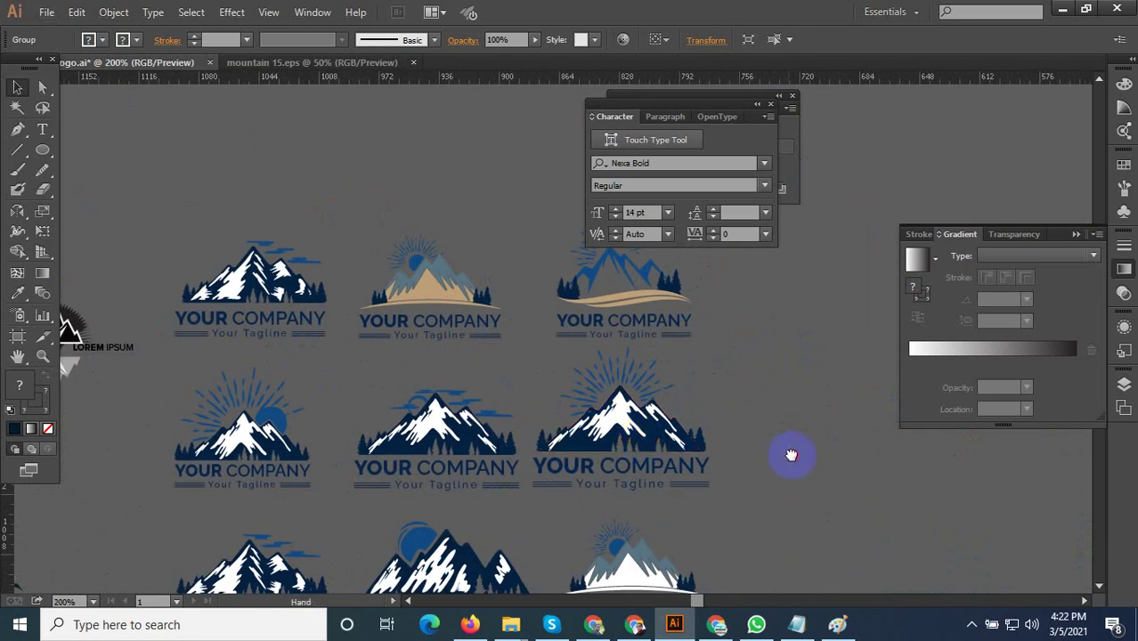
{"action": "mouse_move", "coordinate": [791, 455]}
{"action": "left_mouse_down"}
{"action": "mouse_move", "coordinate": [587, 440]}
{"action": "mouse_move", "coordinate": [518, 360]}
{"action": "left_mouse_up"}
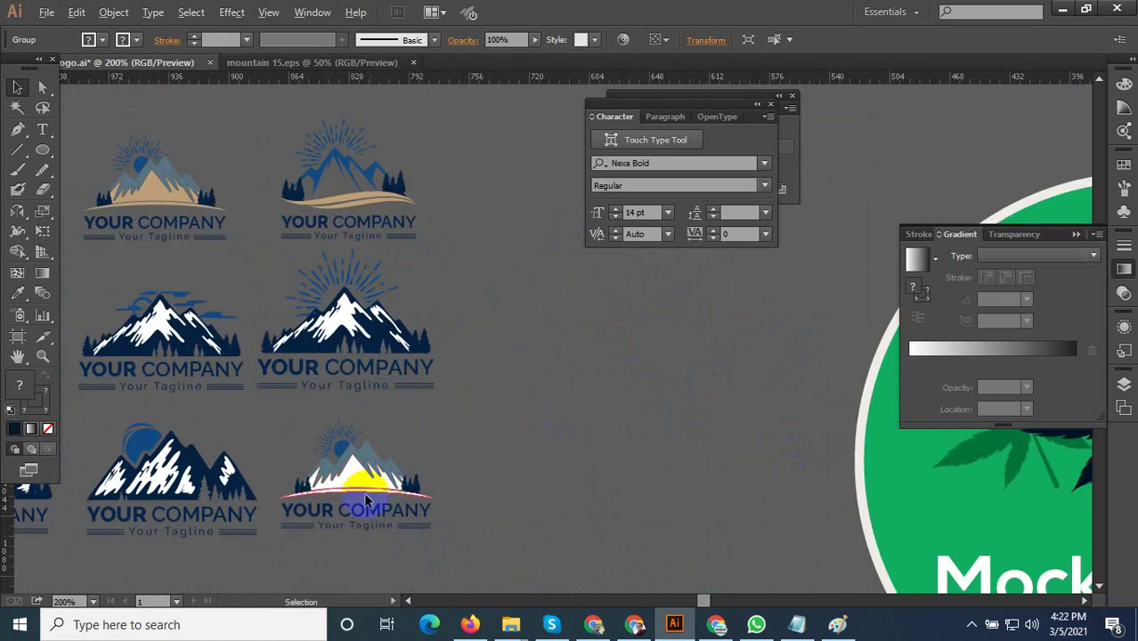
{"action": "scroll", "coordinate": [365, 501], "scroll_direction": "down", "scroll_amount": 5}
{"action": "scroll", "coordinate": [465, 388], "scroll_direction": "up", "scroll_amount": 1}
{"action": "scroll", "coordinate": [505, 452], "scroll_direction": "up", "scroll_amount": 2}
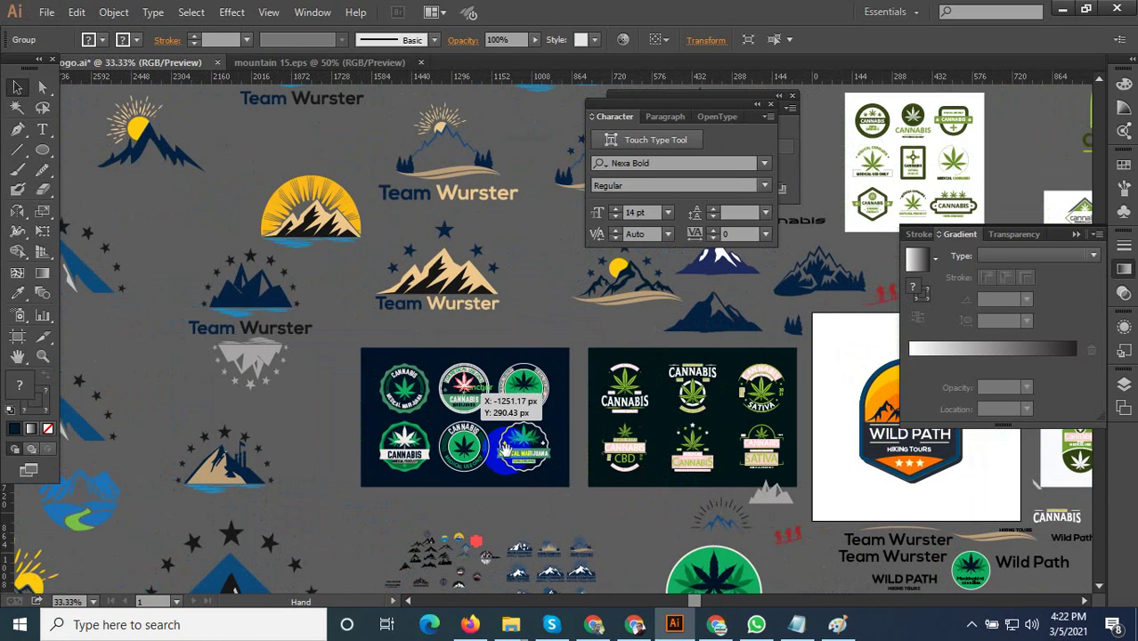
{"action": "left_click_drag", "start_coordinate": [505, 452], "coordinate": [685, 549]}
{"action": "mouse_move", "coordinate": [454, 388]}
{"action": "left_mouse_down"}
{"action": "mouse_move", "coordinate": [552, 400]}
{"action": "mouse_move", "coordinate": [480, 128]}
{"action": "left_mouse_up"}
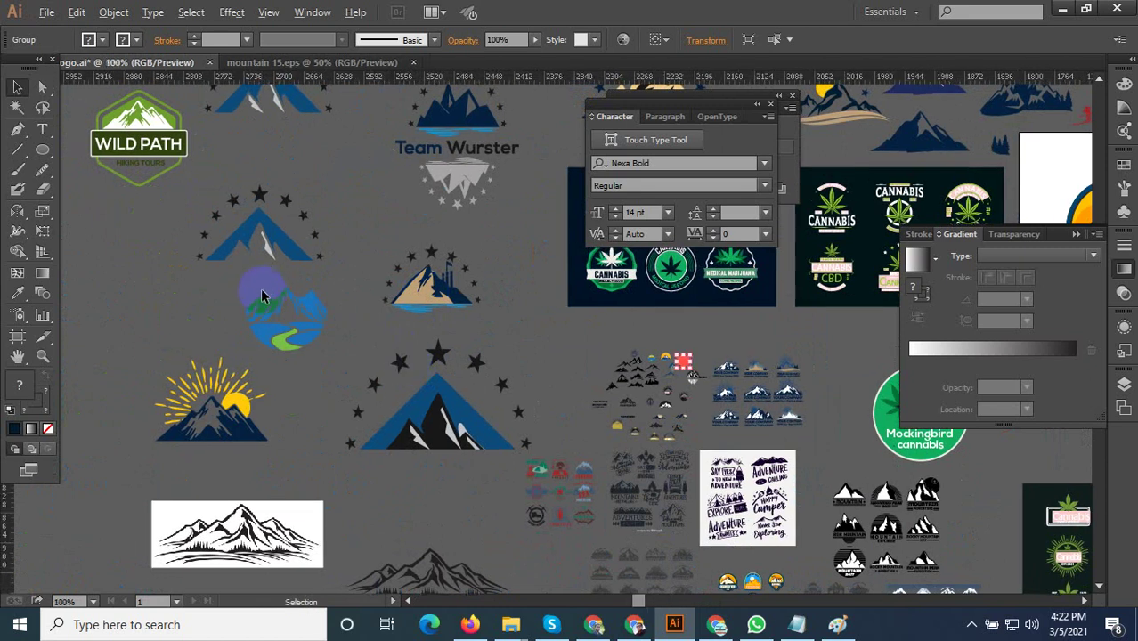
Ungroup the blue mountain-and-river logo and copy its mountain range shape.
{"action": "scroll", "coordinate": [261, 287], "scroll_direction": "up", "scroll_amount": 2}
{"action": "left_click", "coordinate": [328, 336]}
{"action": "right_click", "coordinate": [328, 336]}
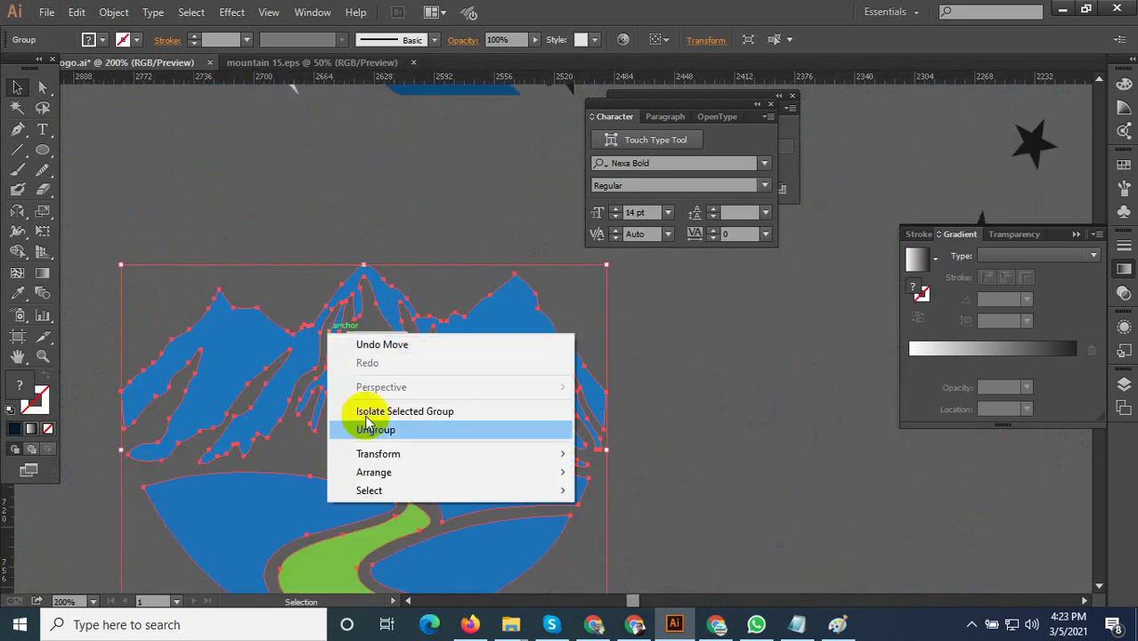
{"action": "left_click", "coordinate": [353, 431]}
{"action": "left_click", "coordinate": [406, 459]}
{"action": "left_click", "coordinate": [337, 365]}
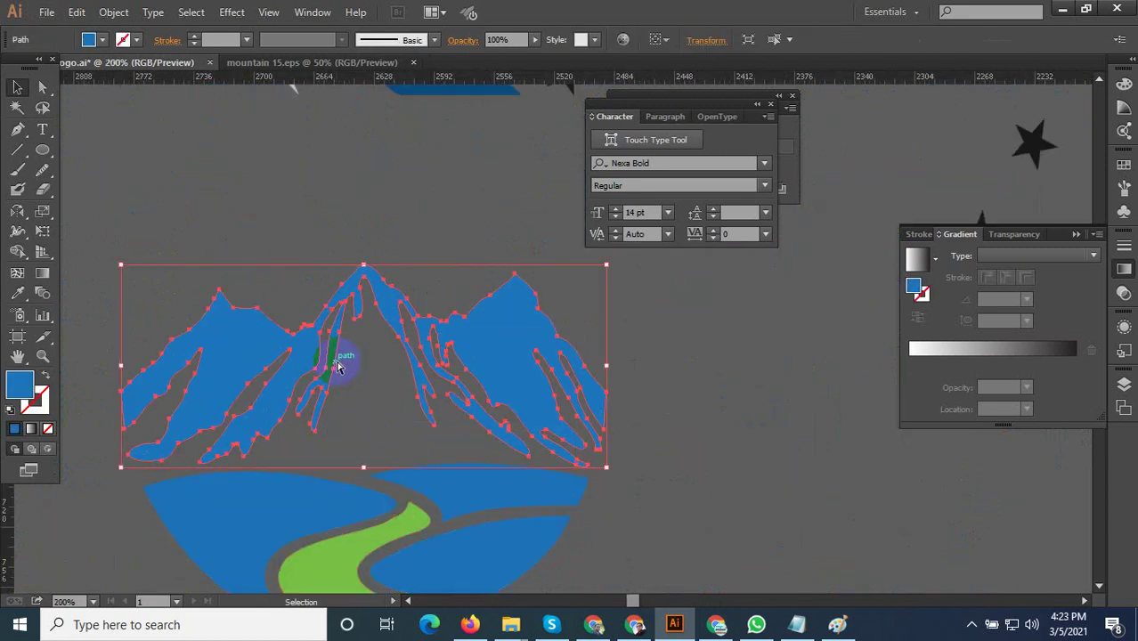
{"action": "key", "text": "a"}
Move the Wild Path badge's original mountains out above the badge.
{"action": "left_click_drag", "start_coordinate": [332, 378], "coordinate": [298, 437]}
{"action": "scroll", "coordinate": [297, 437], "scroll_direction": "down", "scroll_amount": 5}
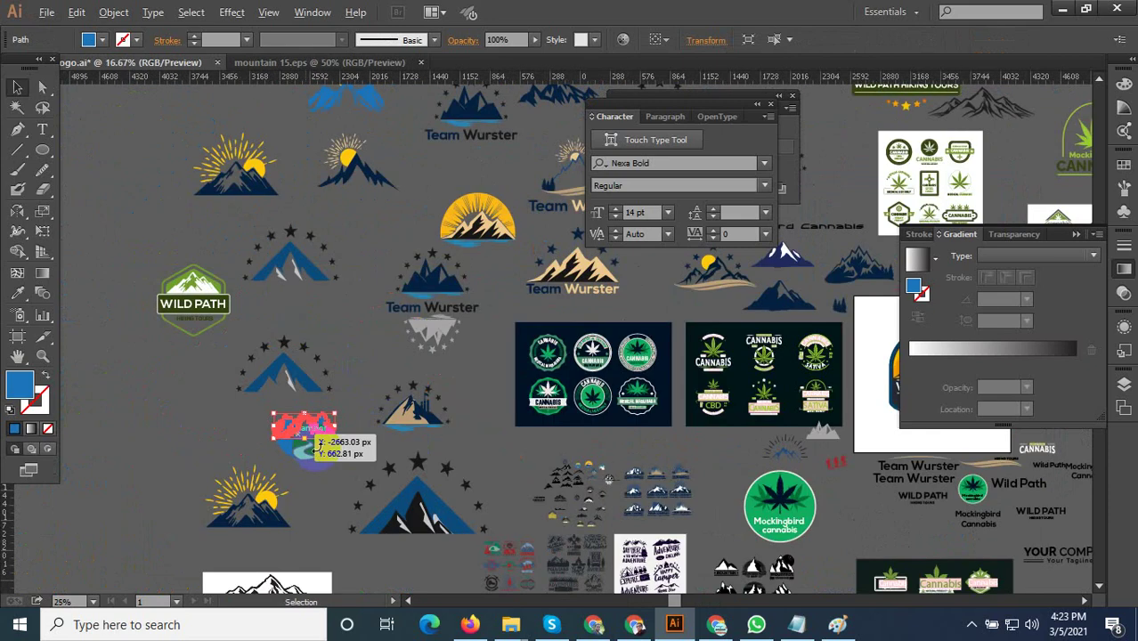
{"action": "scroll", "coordinate": [448, 408], "scroll_direction": "right", "scroll_amount": 3}
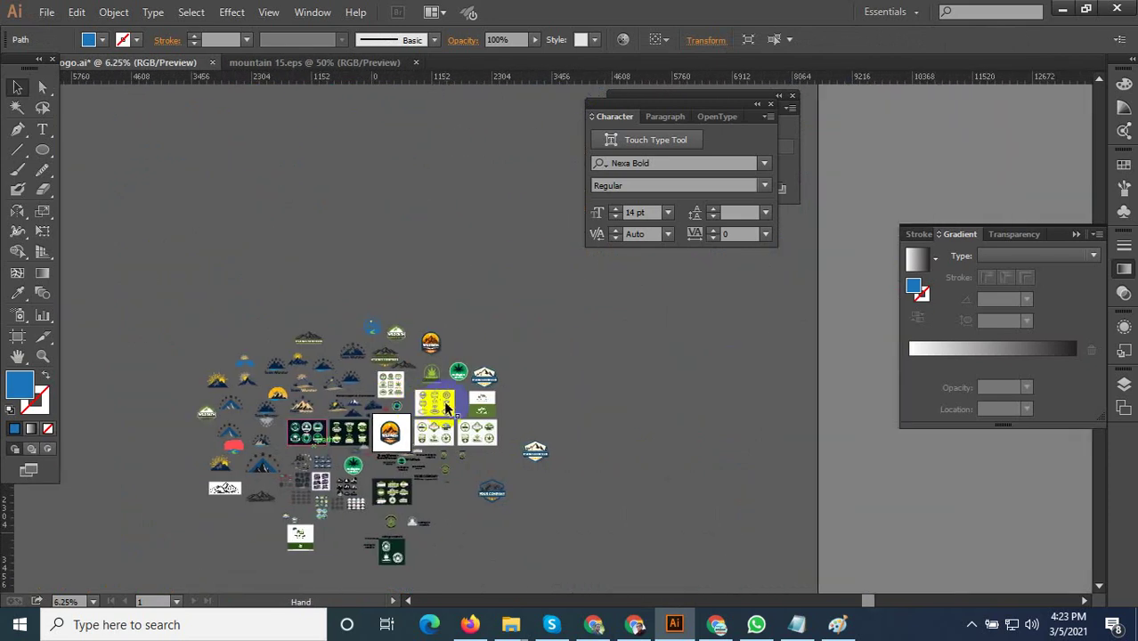
{"action": "scroll", "coordinate": [391, 442], "scroll_direction": "up", "scroll_amount": 7}
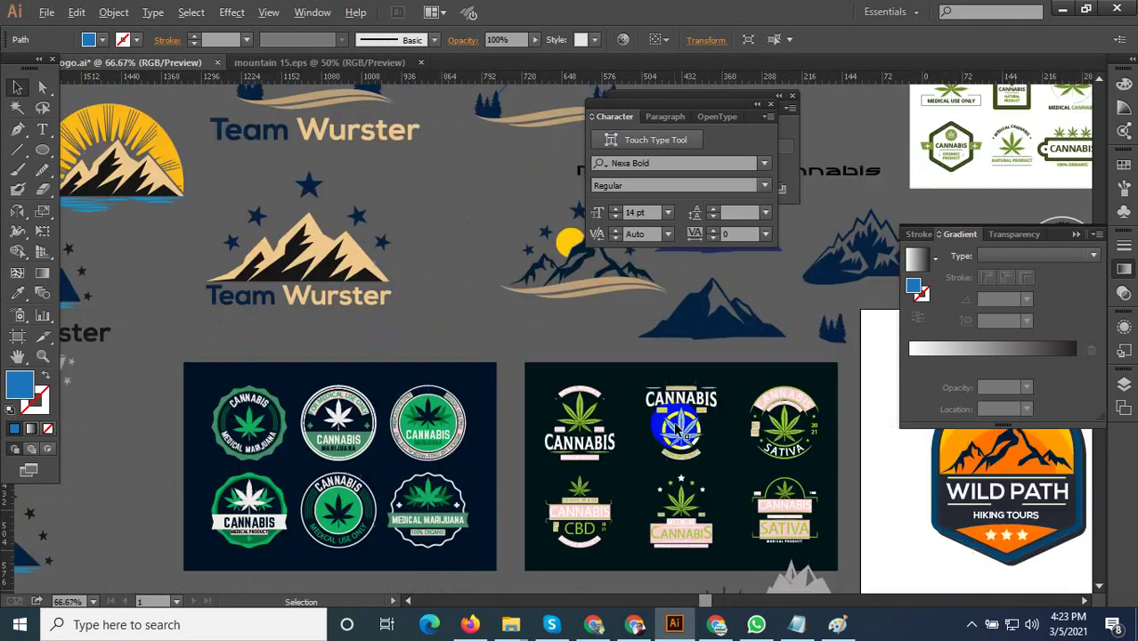
{"action": "left_click_drag", "start_coordinate": [657, 376], "coordinate": [171, 395]}
{"action": "scroll", "coordinate": [171, 395], "scroll_direction": "down", "scroll_amount": 3}
{"action": "scroll", "coordinate": [569, 353], "scroll_direction": "up", "scroll_amount": 1}
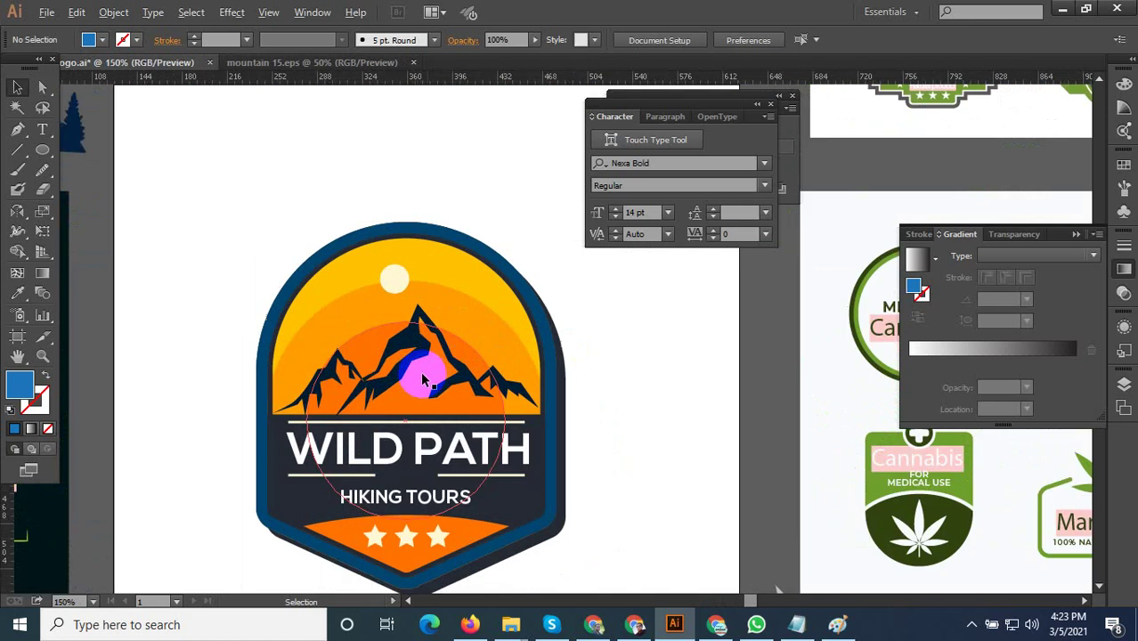
{"action": "scroll", "coordinate": [419, 375], "scroll_direction": "up", "scroll_amount": 1}
{"action": "left_click_drag", "start_coordinate": [400, 354], "coordinate": [406, 183]}
Paste the blue mountains into the badge's sky, scaled to span it and lowered onto the dark band.
{"action": "scroll", "coordinate": [417, 217], "scroll_direction": "down", "scroll_amount": 2}
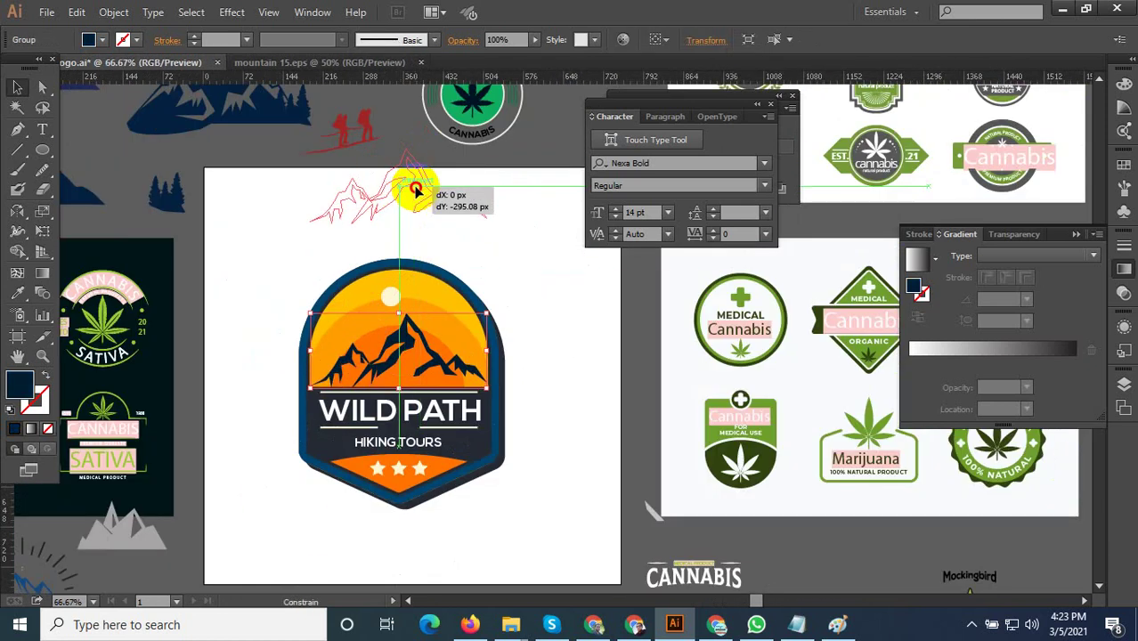
{"action": "key", "text": "ctrl+v"}
{"action": "left_click_drag", "start_coordinate": [526, 356], "coordinate": [373, 363]}
{"action": "scroll", "coordinate": [405, 300], "scroll_direction": "up", "scroll_amount": 2}
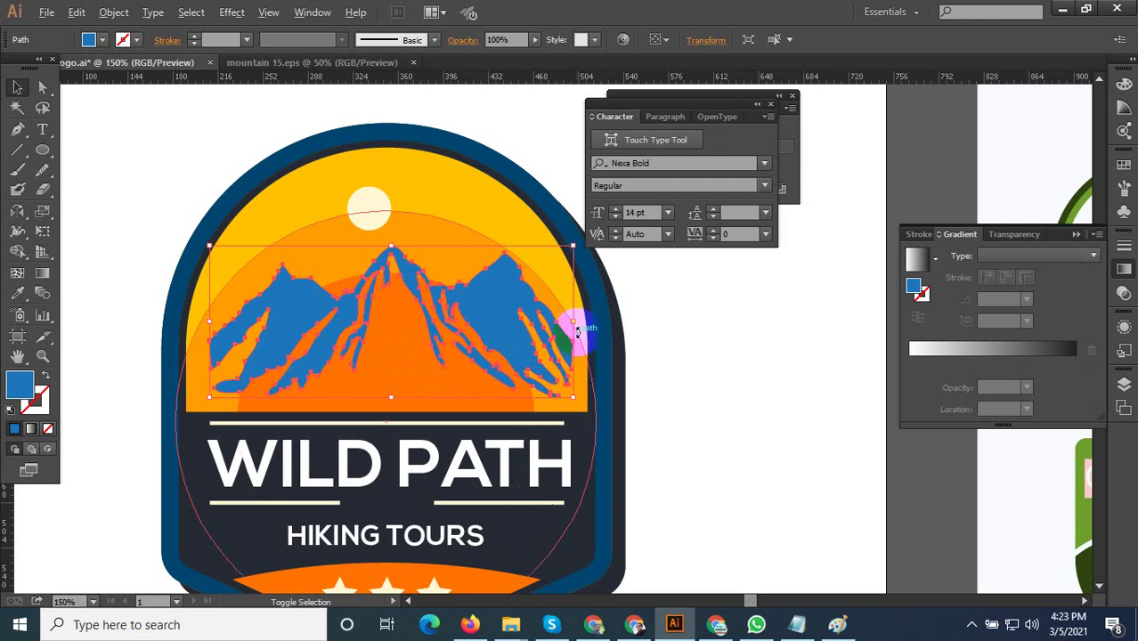
{"action": "left_click_drag", "start_coordinate": [575, 323], "coordinate": [484, 321]}
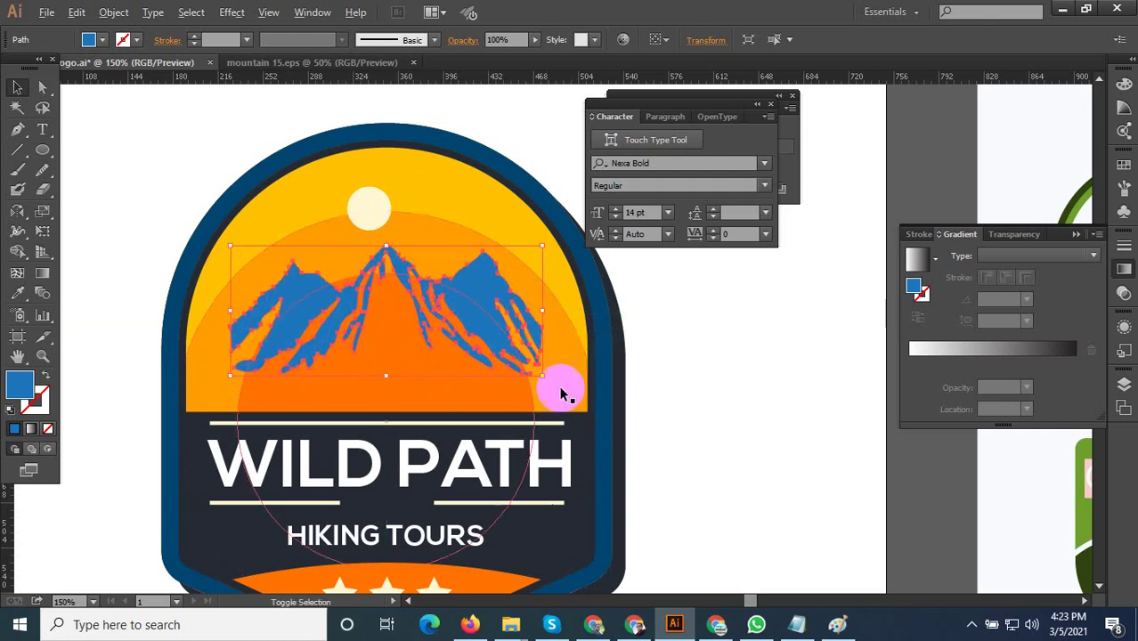
{"action": "left_click_drag", "start_coordinate": [541, 379], "coordinate": [585, 436]}
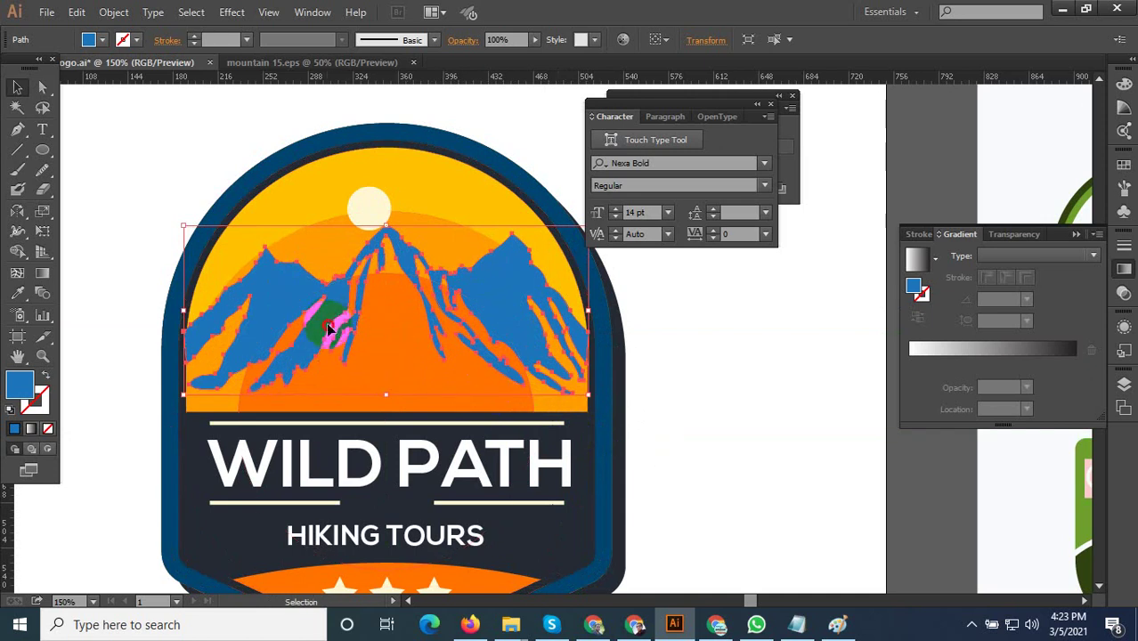
{"action": "left_click_drag", "start_coordinate": [328, 329], "coordinate": [328, 352]}
Nudge the blue mountain range up slightly and reselect it.
{"action": "left_click", "coordinate": [732, 352]}
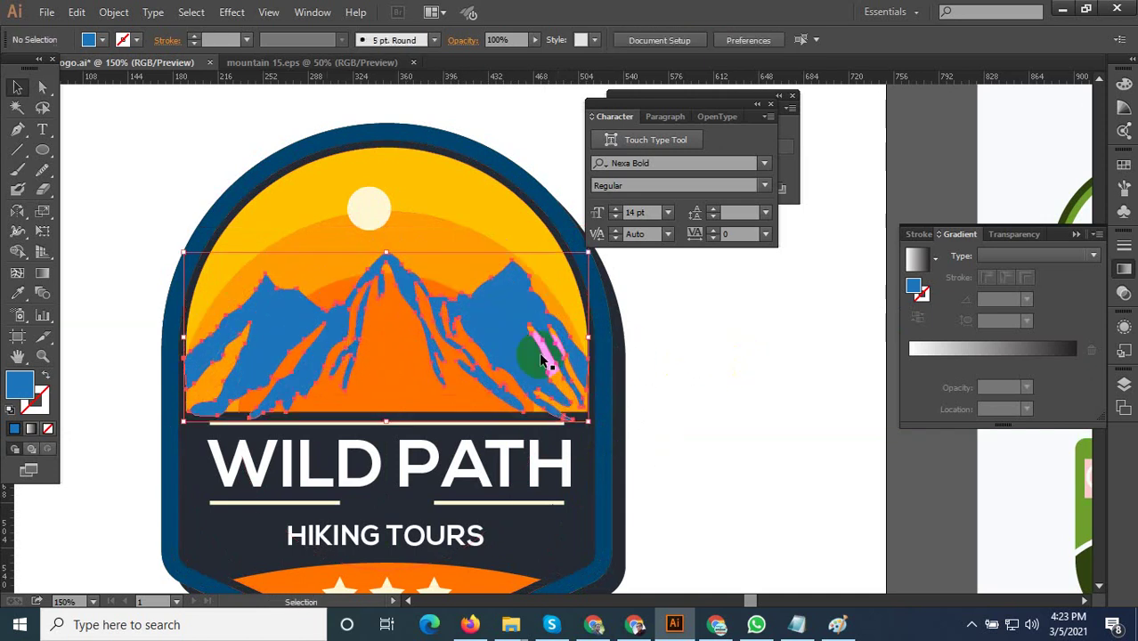
{"action": "scroll", "coordinate": [442, 374], "scroll_direction": "up", "scroll_amount": 2}
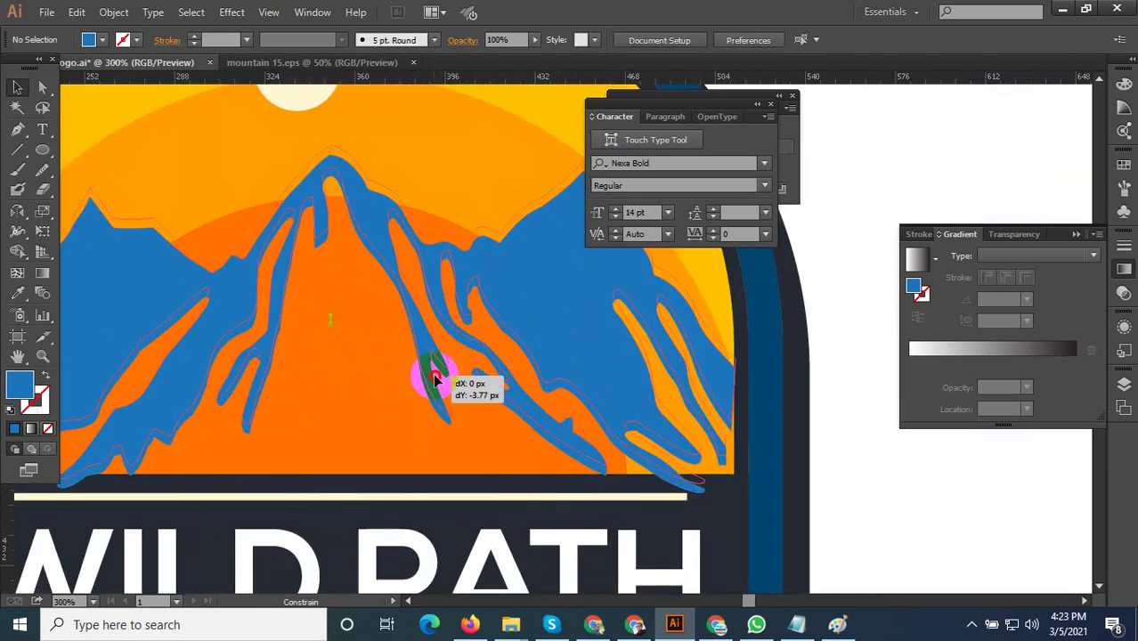
{"action": "left_click_drag", "start_coordinate": [435, 380], "coordinate": [436, 377]}
{"action": "scroll", "coordinate": [436, 378], "scroll_direction": "down", "scroll_amount": 2}
{"action": "left_click", "coordinate": [233, 389]}
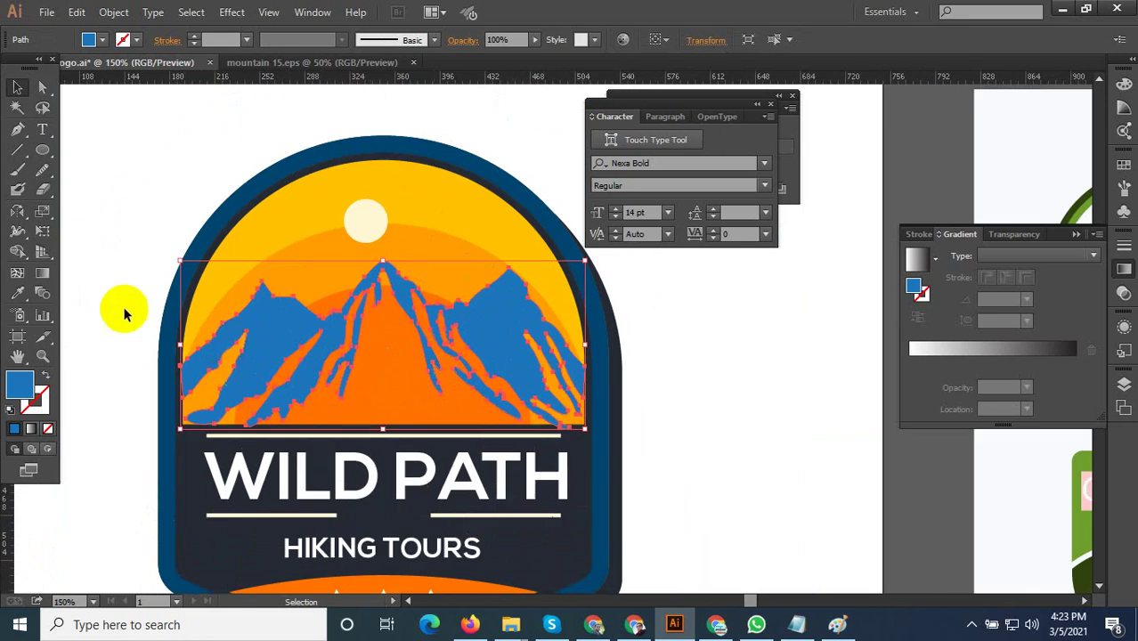
Recolour the mountains with the badge's dark navy using the Eyedropper.
{"action": "left_click", "coordinate": [18, 296]}
{"action": "left_click", "coordinate": [215, 533]}
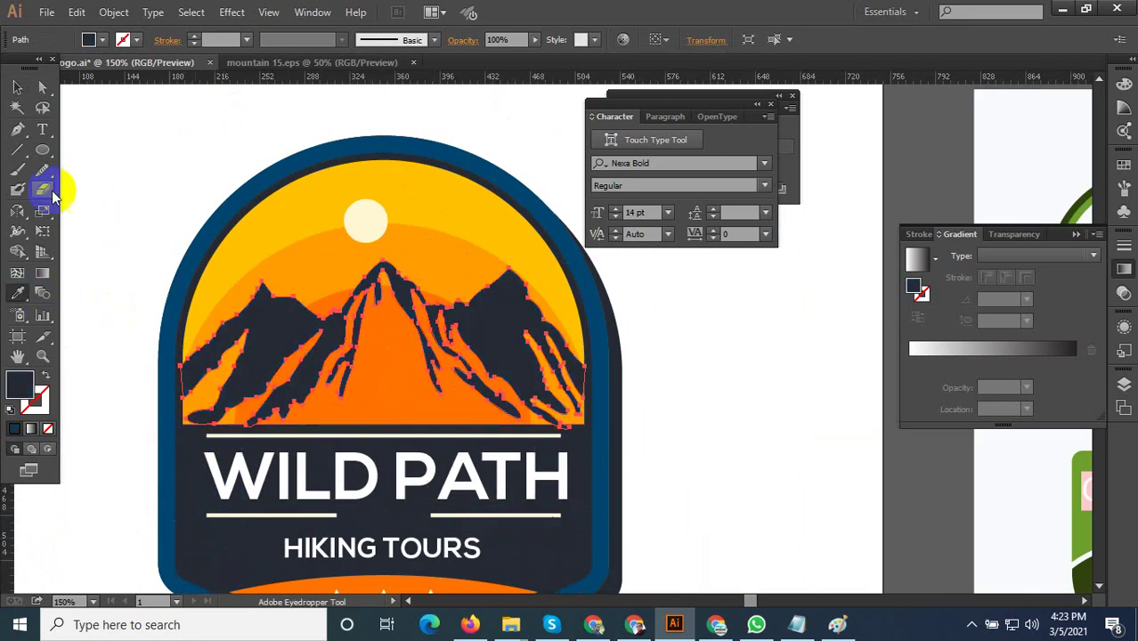
{"action": "left_click", "coordinate": [18, 89]}
{"action": "left_click", "coordinate": [650, 368]}
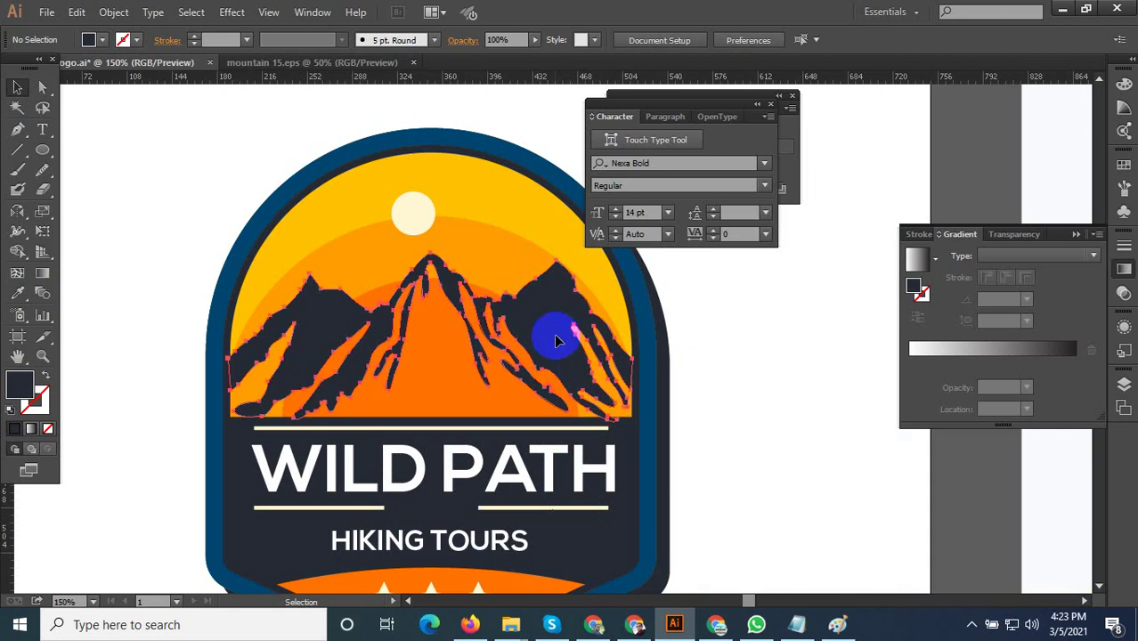
Stretch the mountain range to the badge's right edge.
{"action": "left_click", "coordinate": [532, 384]}
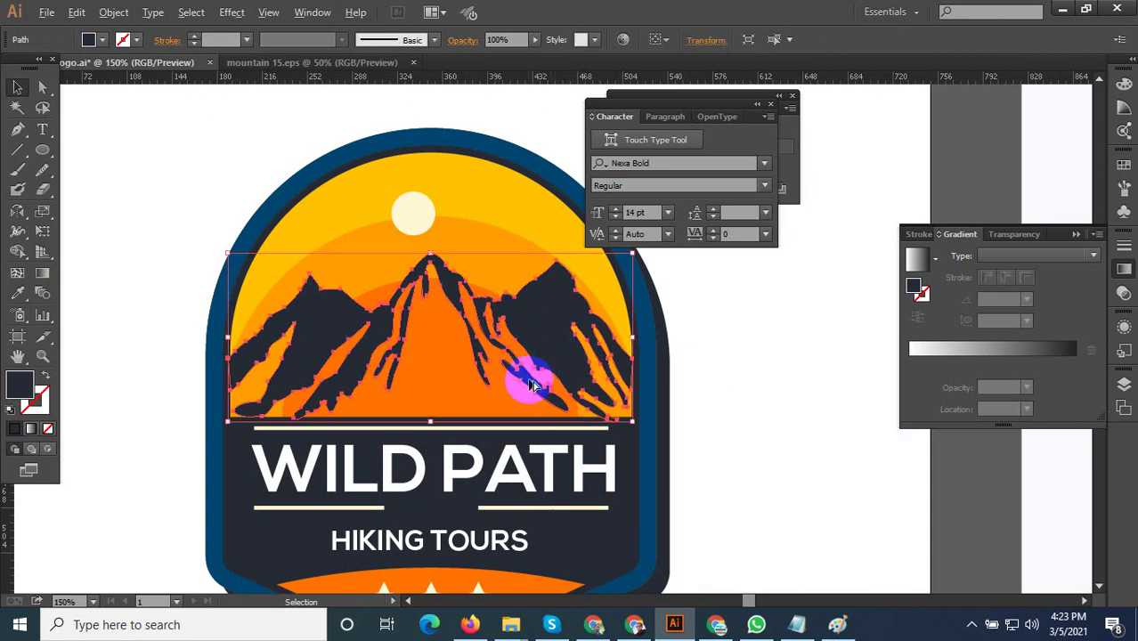
{"action": "scroll", "coordinate": [533, 385], "scroll_direction": "up", "scroll_amount": 2}
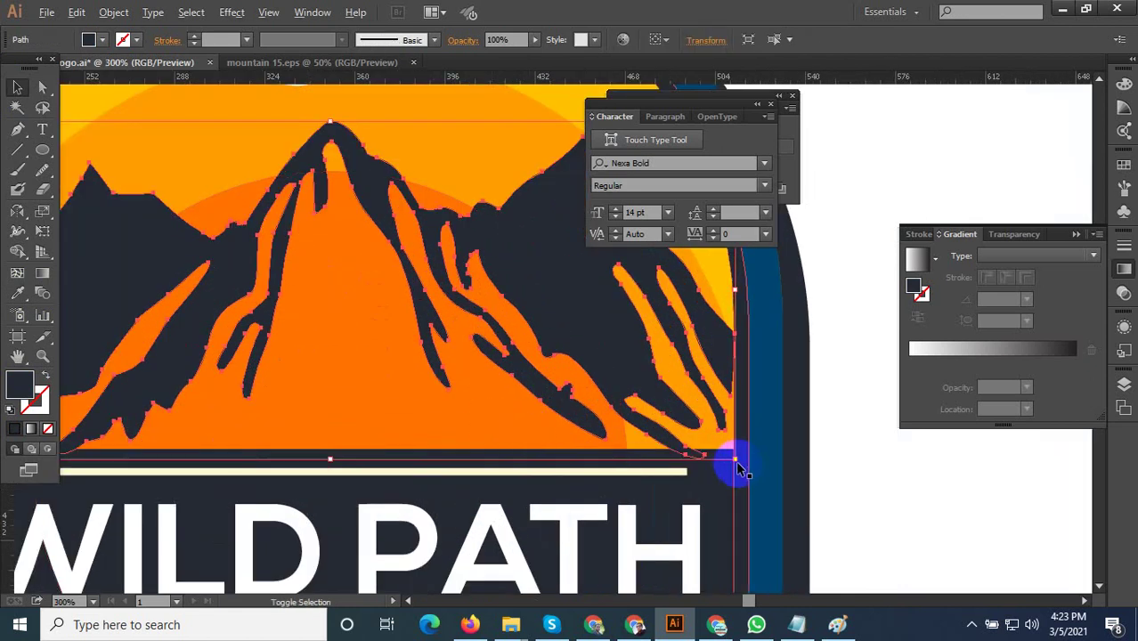
{"action": "left_click_drag", "start_coordinate": [736, 460], "coordinate": [732, 462]}
{"action": "left_click", "coordinate": [881, 464]}
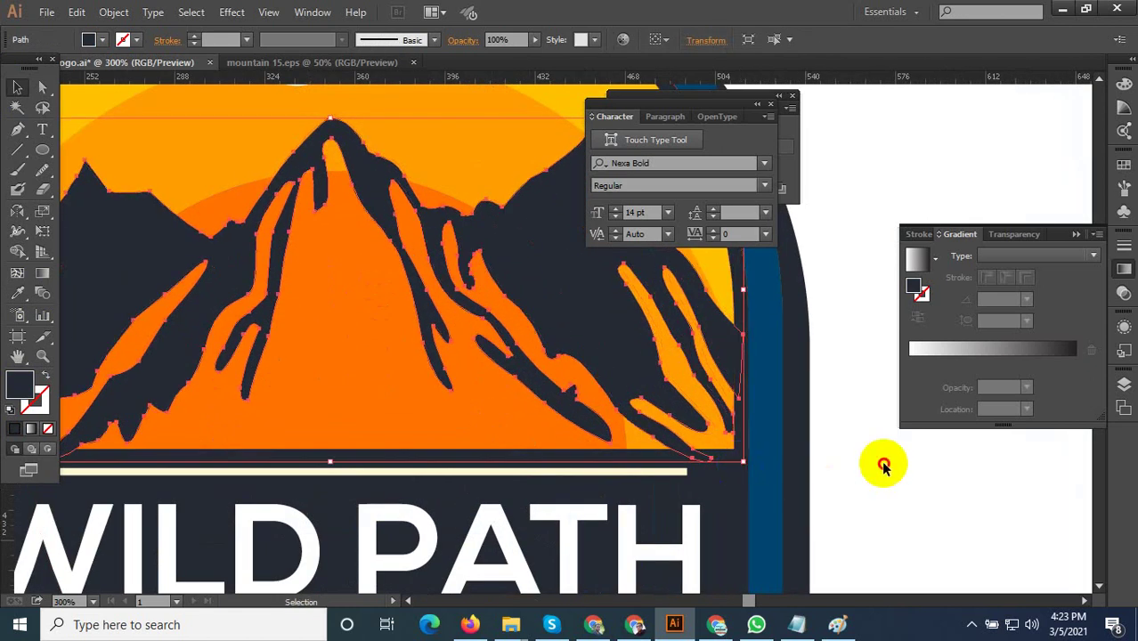
{"action": "scroll", "coordinate": [863, 486], "scroll_direction": "down", "scroll_amount": 1}
{"action": "scroll", "coordinate": [863, 486], "scroll_direction": "down", "scroll_amount": 1}
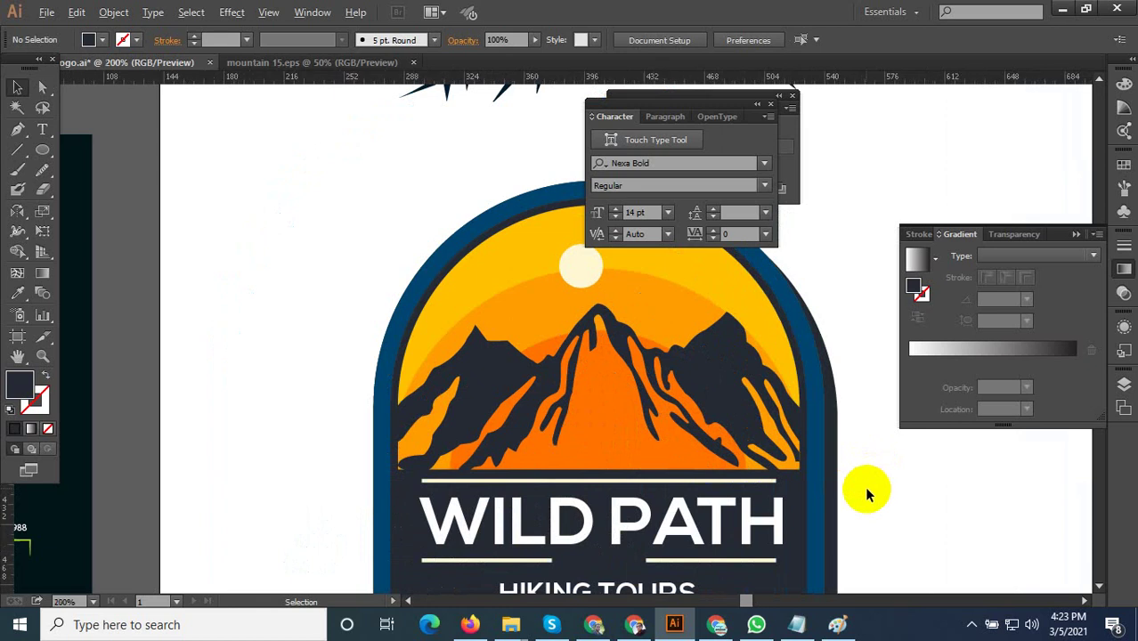
{"action": "scroll", "coordinate": [437, 498], "scroll_direction": "up", "scroll_amount": 1}
{"action": "scroll", "coordinate": [262, 477], "scroll_direction": "up", "scroll_amount": 2}
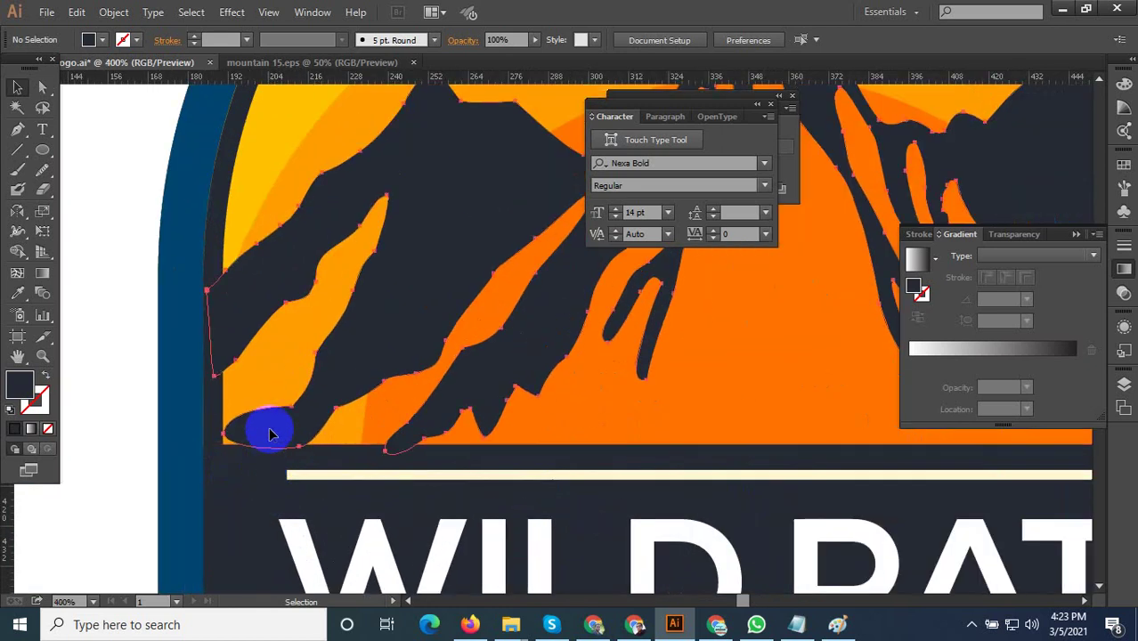
Stretch the mountains to the badge's left edge and lower them slightly.
{"action": "left_click", "coordinate": [267, 434]}
{"action": "scroll", "coordinate": [234, 463], "scroll_direction": "up", "scroll_amount": 1}
{"action": "scroll", "coordinate": [231, 462], "scroll_direction": "up", "scroll_amount": 1}
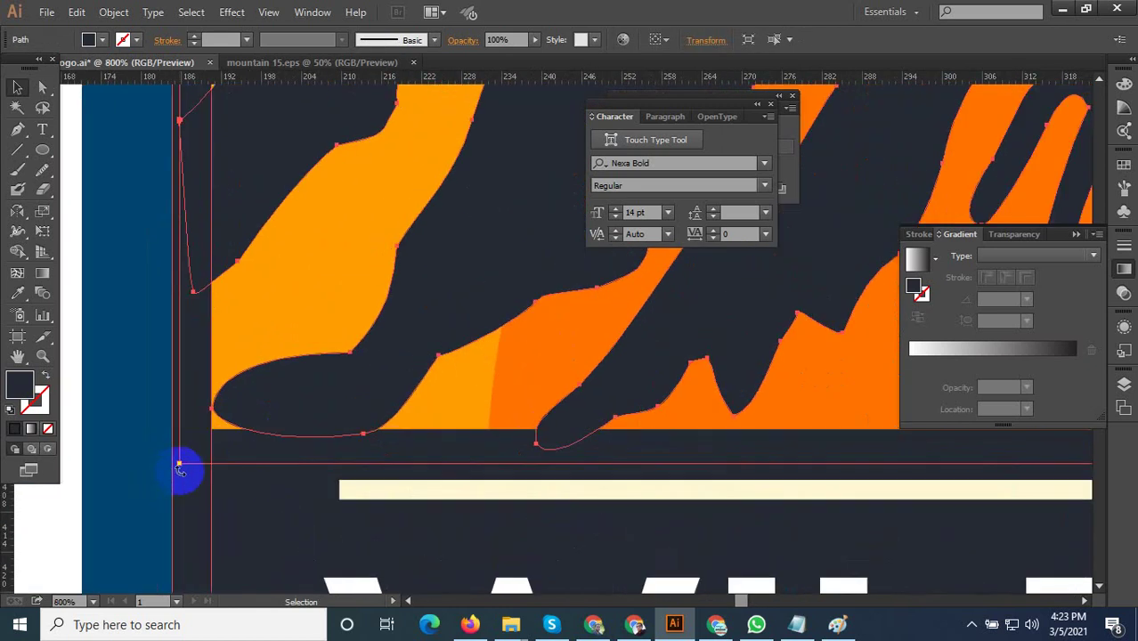
{"action": "left_click_drag", "start_coordinate": [180, 466], "coordinate": [176, 479]}
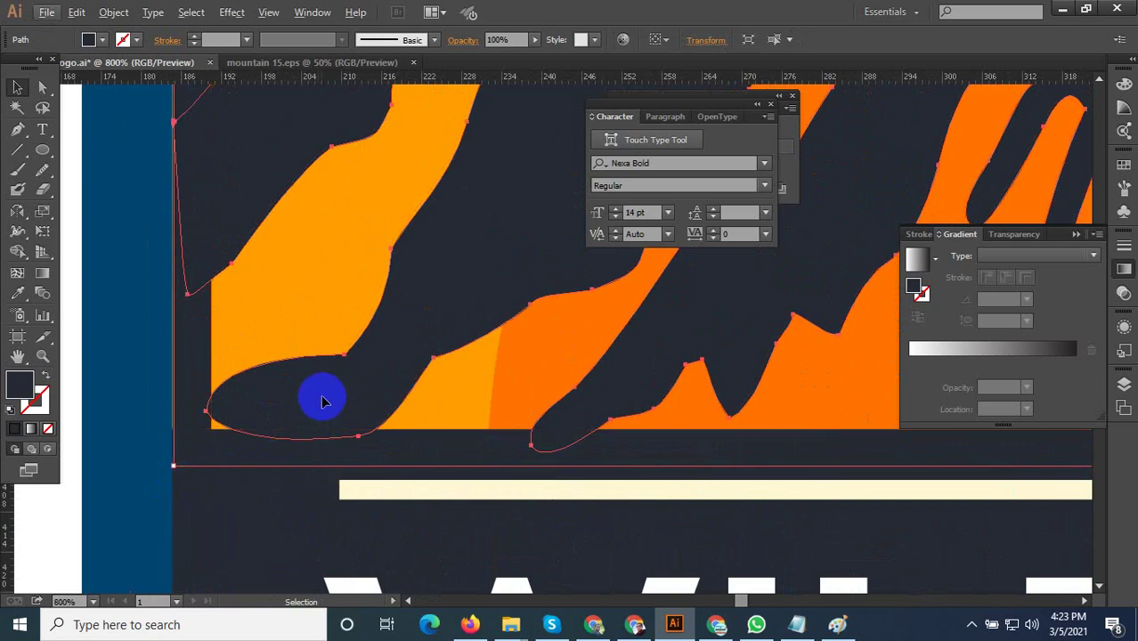
{"action": "left_click_drag", "start_coordinate": [320, 391], "coordinate": [323, 408]}
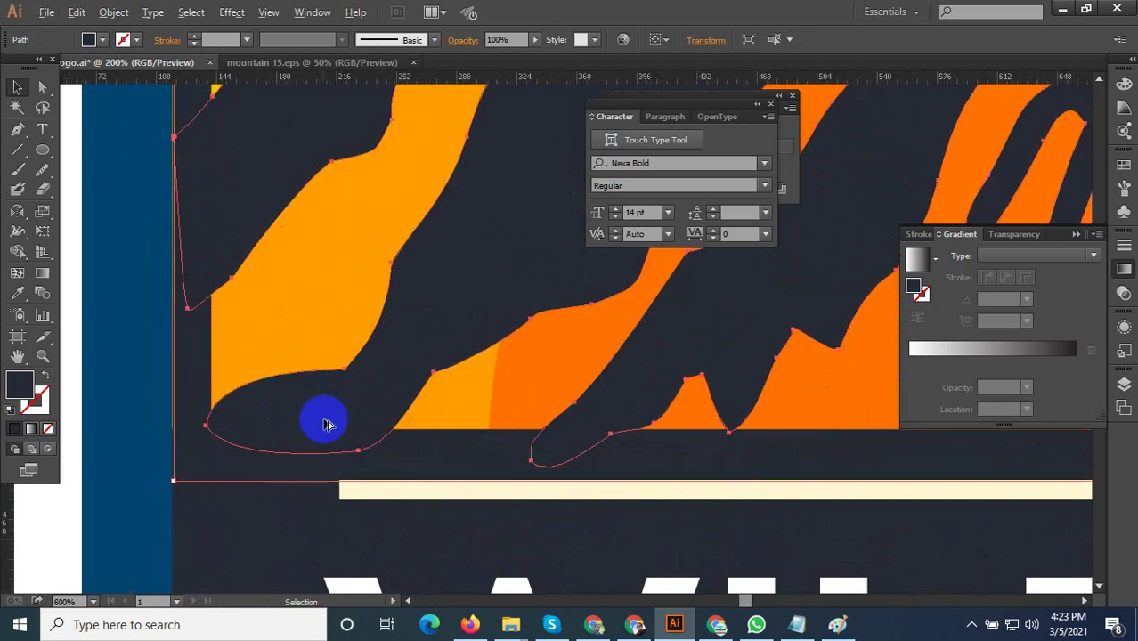
{"action": "scroll", "coordinate": [323, 414], "scroll_direction": "down", "scroll_amount": 4}
{"action": "left_click", "coordinate": [204, 347]}
{"action": "scroll", "coordinate": [208, 361], "scroll_direction": "down", "scroll_amount": 1}
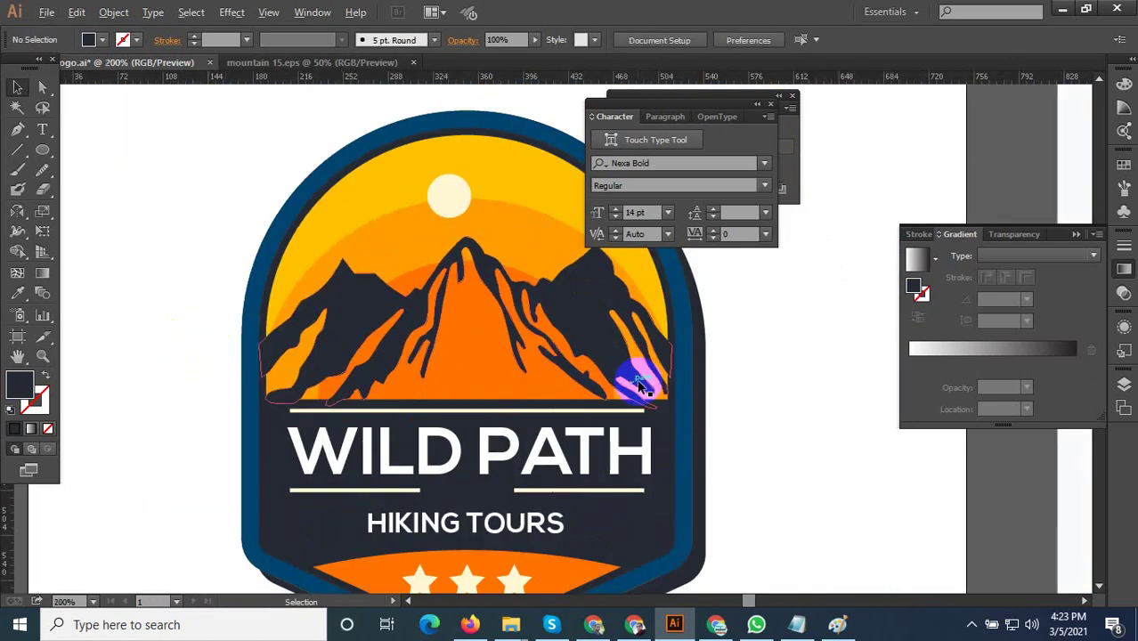
{"action": "scroll", "coordinate": [730, 357], "scroll_direction": "up", "scroll_amount": 3}
Pull the mountain path's right edge onto the badge's inner border.
{"action": "left_click", "coordinate": [722, 365]}
{"action": "scroll", "coordinate": [785, 400], "scroll_direction": "up", "scroll_amount": 2}
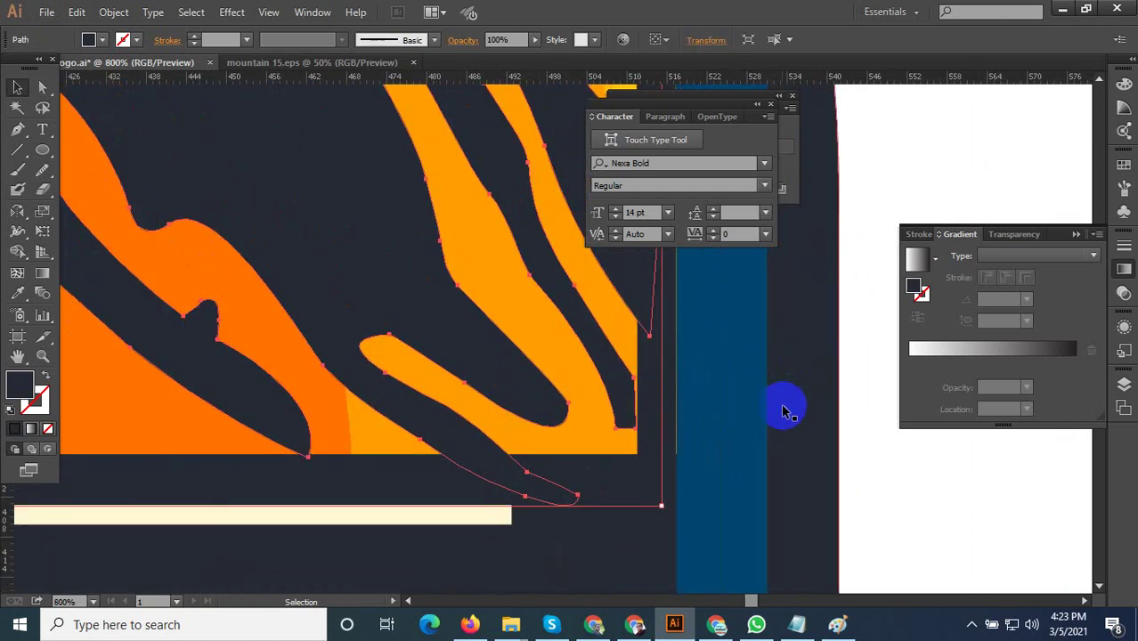
{"action": "scroll", "coordinate": [400, 401], "scroll_direction": "down", "scroll_amount": 1}
{"action": "scroll", "coordinate": [470, 306], "scroll_direction": "up", "scroll_amount": 2}
{"action": "scroll", "coordinate": [490, 363], "scroll_direction": "up", "scroll_amount": 1}
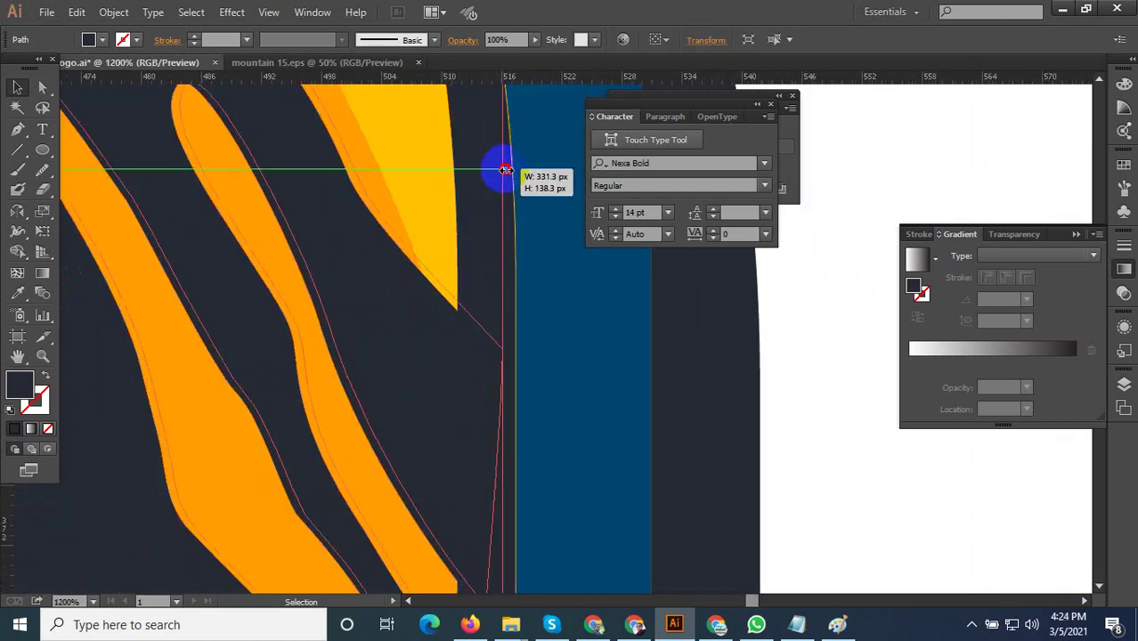
{"action": "left_click_drag", "start_coordinate": [496, 169], "coordinate": [509, 169]}
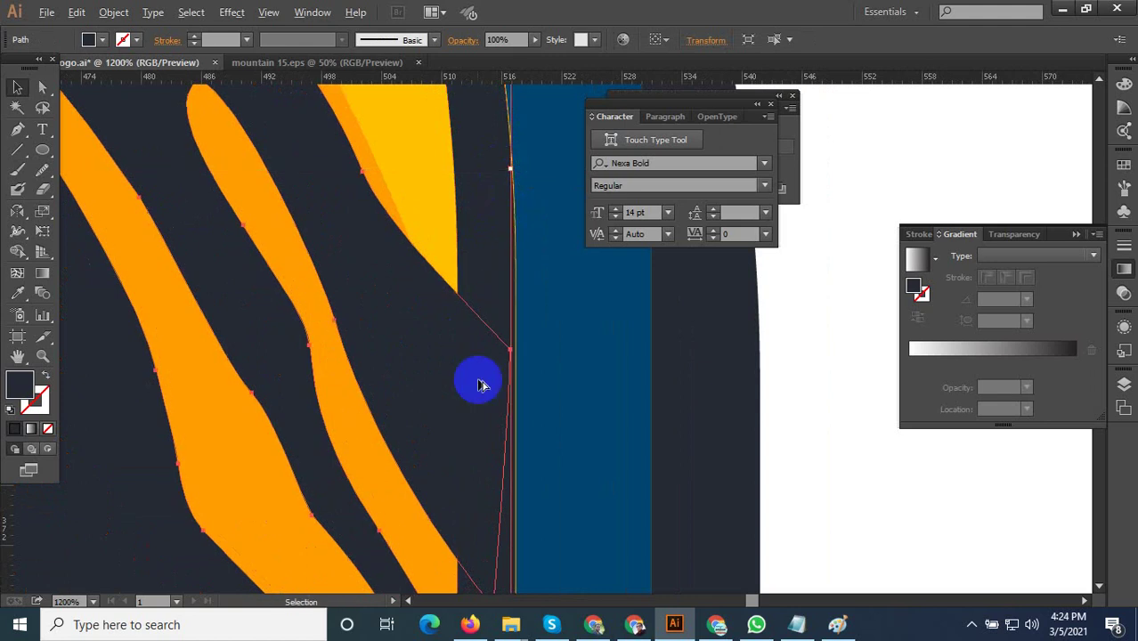
{"action": "scroll", "coordinate": [488, 398], "scroll_direction": "down", "scroll_amount": 3}
{"action": "left_click", "coordinate": [695, 416]}
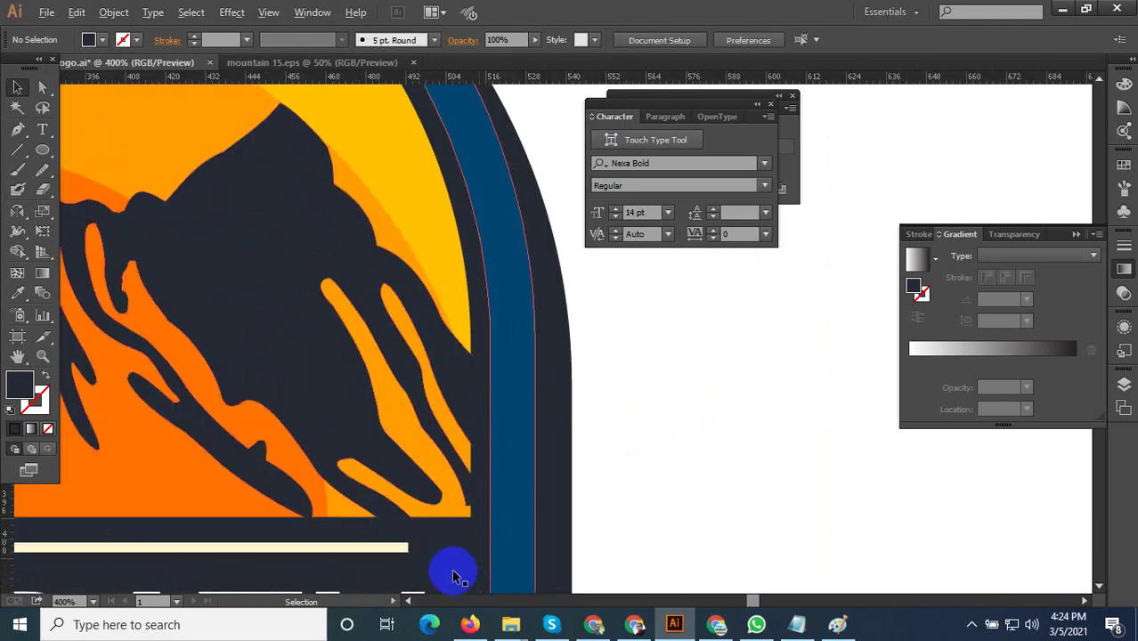
Move the mountain range up about 17 px.
{"action": "scroll", "coordinate": [609, 445], "scroll_direction": "down", "scroll_amount": 3}
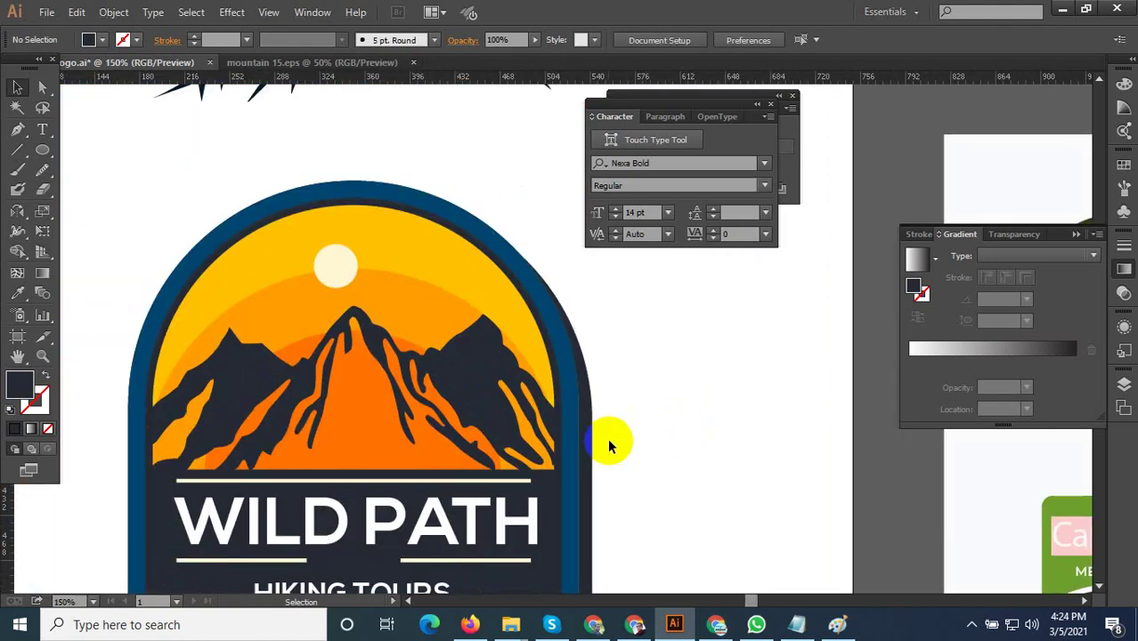
{"action": "left_click", "coordinate": [360, 312]}
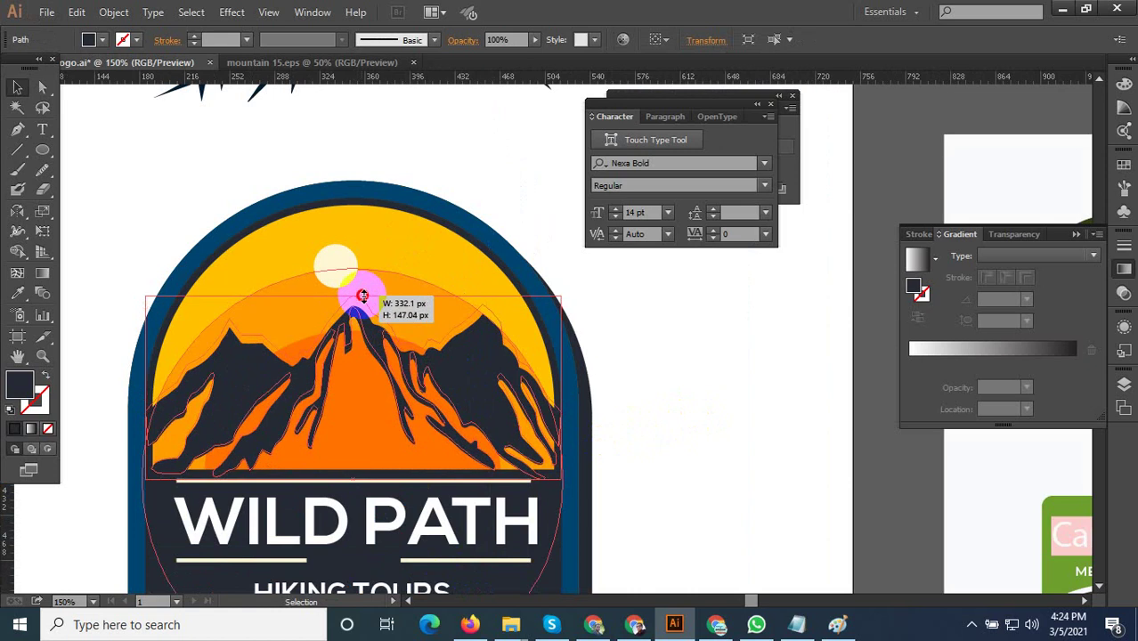
{"action": "left_click_drag", "start_coordinate": [354, 309], "coordinate": [356, 293]}
{"action": "left_click", "coordinate": [723, 452]}
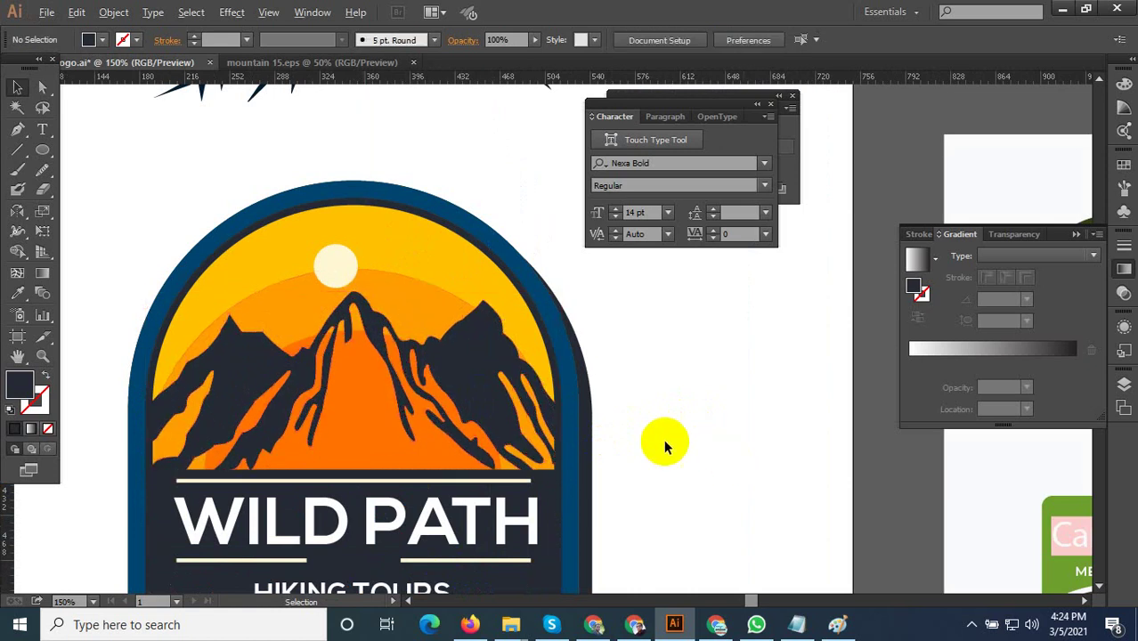
Review the finished badge, then export it through Save for Web with Ctrl+Alt+Shift+S.
{"action": "scroll", "coordinate": [492, 411], "scroll_direction": "down", "scroll_amount": 3}
{"action": "scroll", "coordinate": [492, 411], "scroll_direction": "up", "scroll_amount": 1}
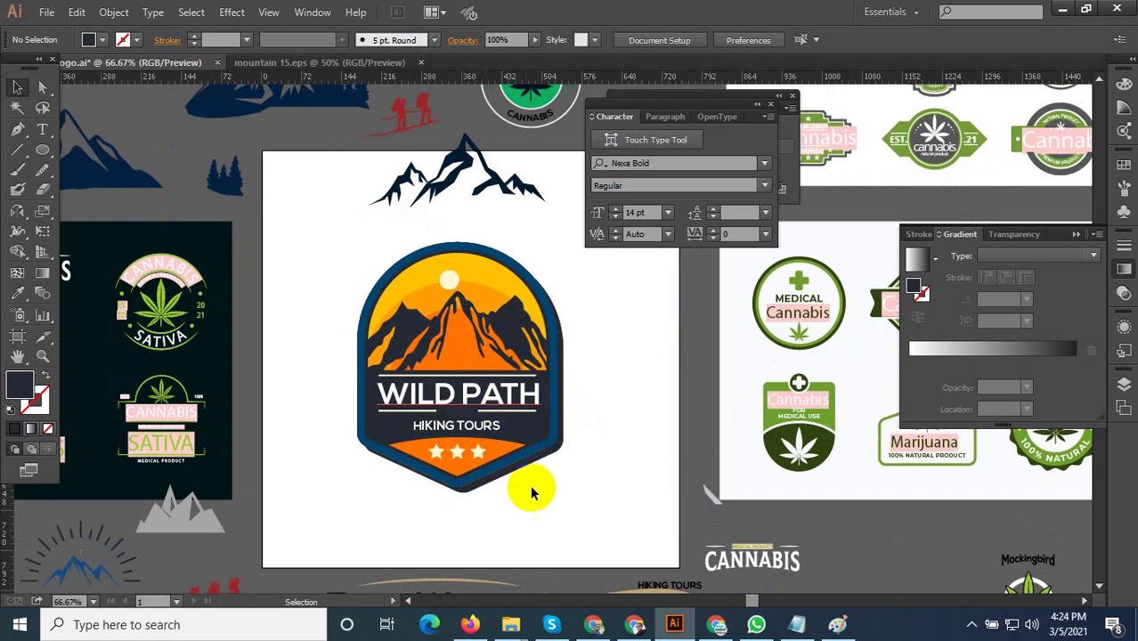
{"action": "scroll", "coordinate": [512, 504], "scroll_direction": "up", "scroll_amount": 1}
{"action": "scroll", "coordinate": [512, 505], "scroll_direction": "down", "scroll_amount": 2}
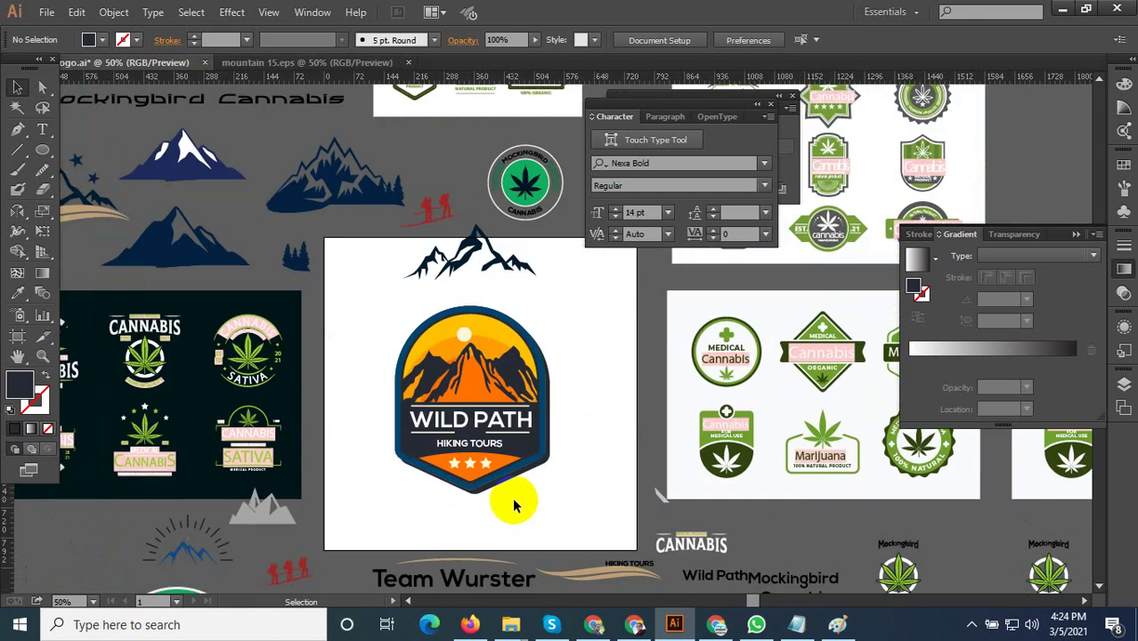
{"action": "scroll", "coordinate": [496, 405], "scroll_direction": "up", "scroll_amount": 1}
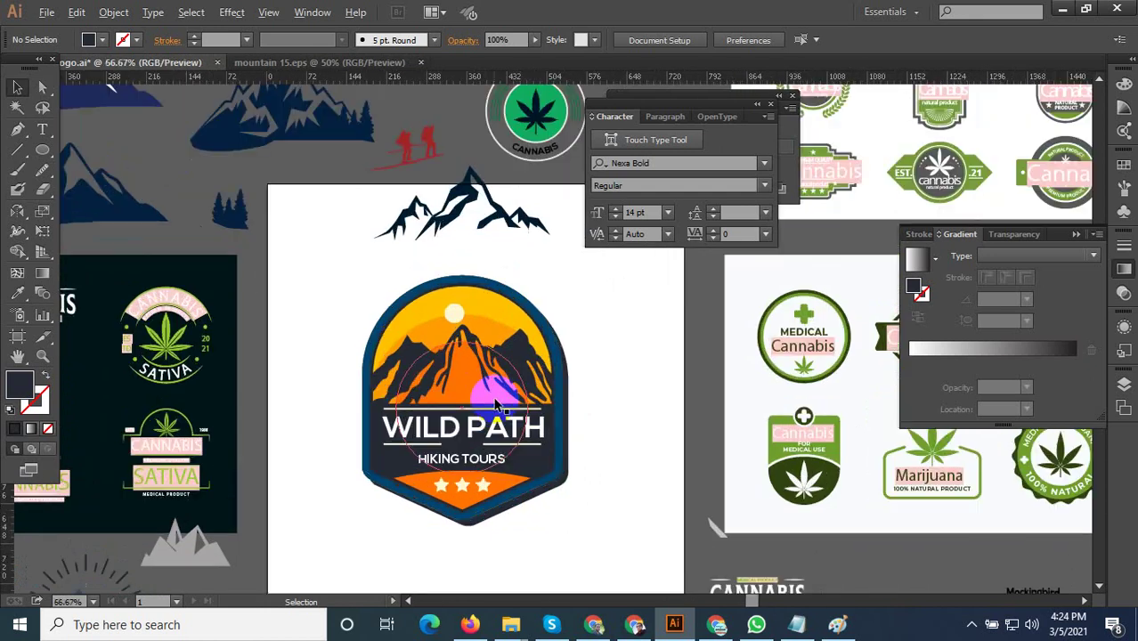
{"action": "scroll", "coordinate": [563, 465], "scroll_direction": "down", "scroll_amount": 1}
{"action": "scroll", "coordinate": [562, 465], "scroll_direction": "down", "scroll_amount": 1}
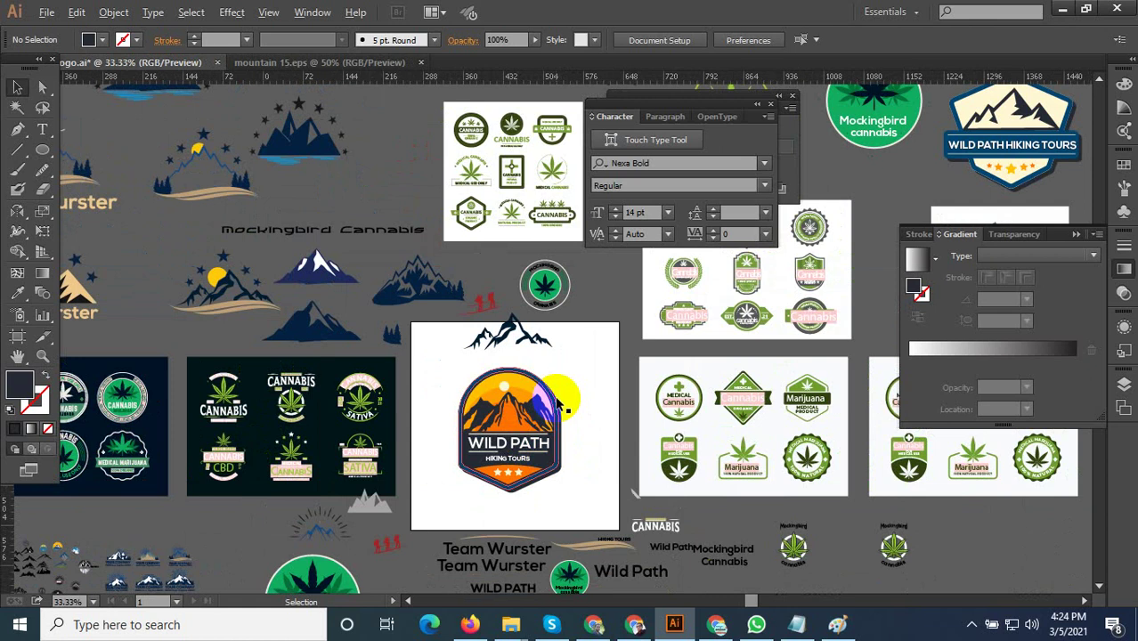
{"action": "scroll", "coordinate": [550, 464], "scroll_direction": "up", "scroll_amount": 2}
{"action": "scroll", "coordinate": [478, 542], "scroll_direction": "up", "scroll_amount": 1}
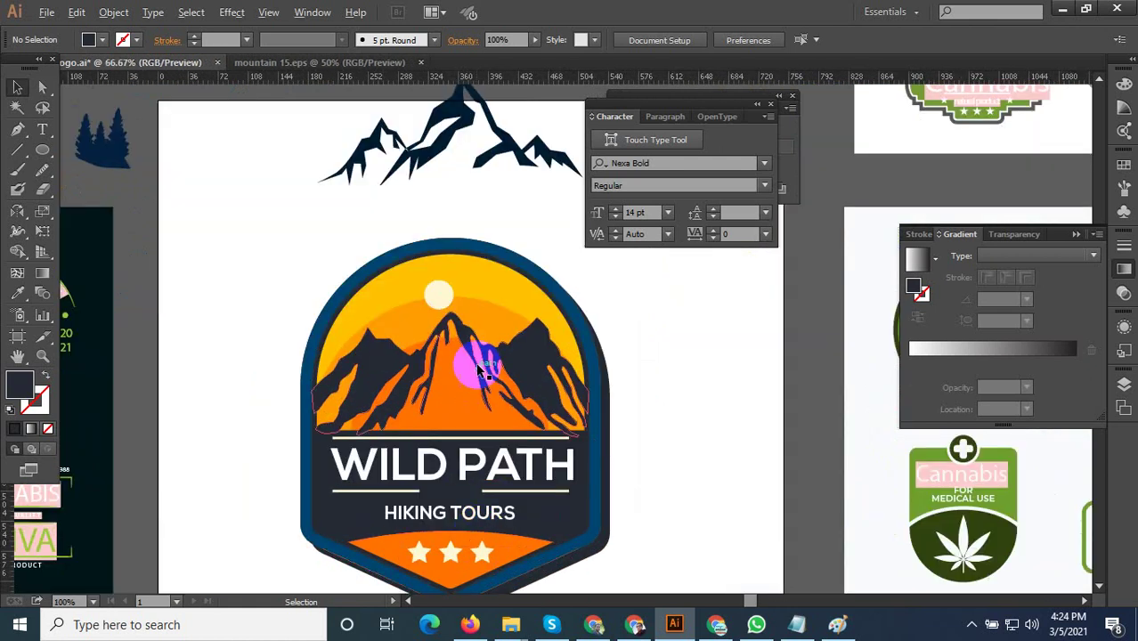
{"action": "scroll", "coordinate": [481, 365], "scroll_direction": "down", "scroll_amount": 2}
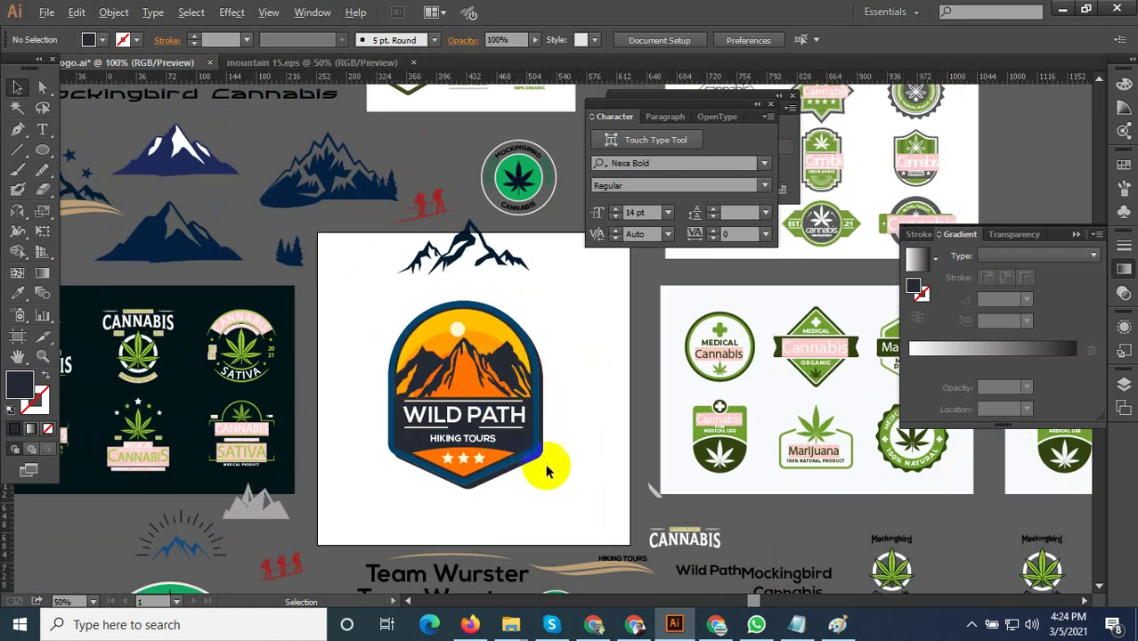
{"action": "scroll", "coordinate": [552, 456], "scroll_direction": "up", "scroll_amount": 2}
{"action": "key", "text": "ctrl+alt+shift+s"}
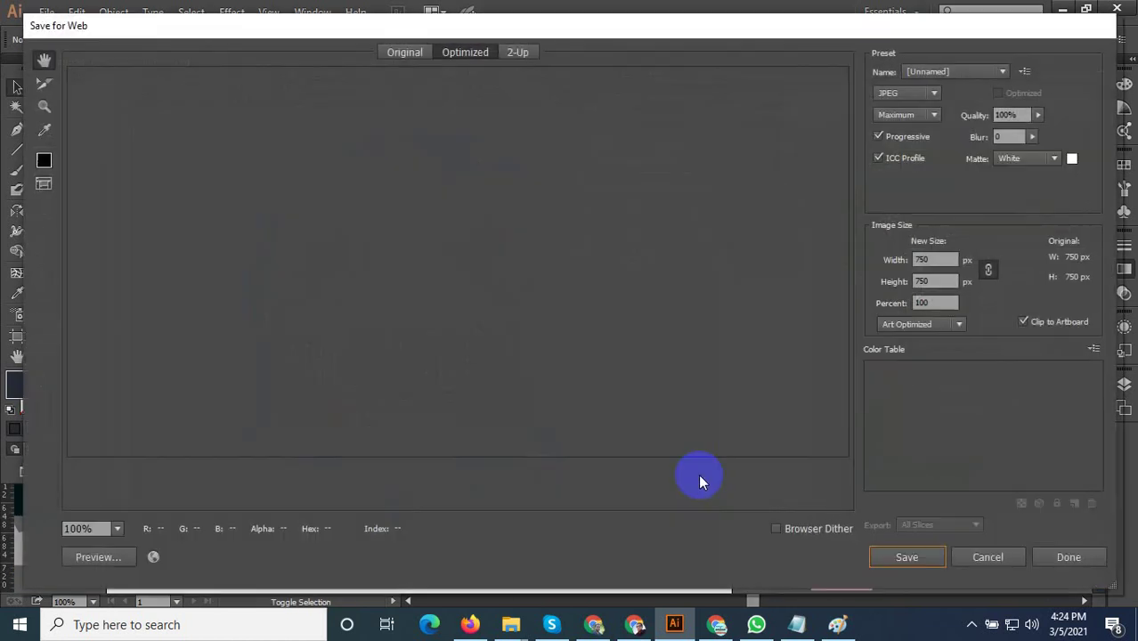
{"action": "left_click", "coordinate": [877, 553]}
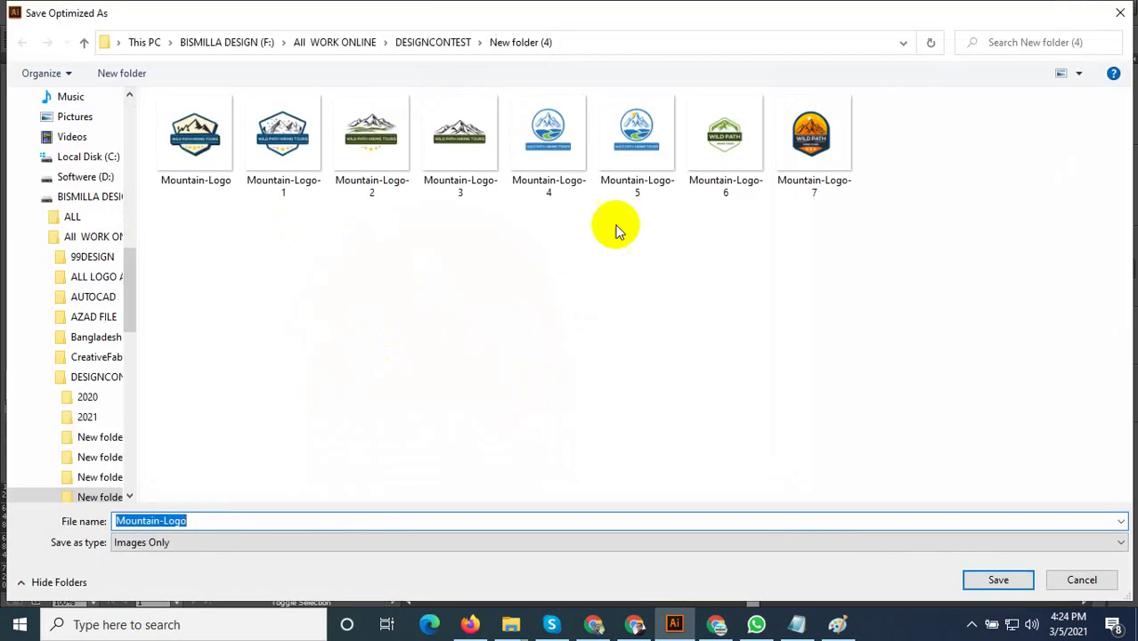
Save the JPEG as Mountain-Logo-8 next to the earlier Mountain-Logo files.
{"action": "left_click", "coordinate": [811, 134]}
{"action": "right_click", "coordinate": [805, 125]}
{"action": "left_click", "coordinate": [215, 520]}
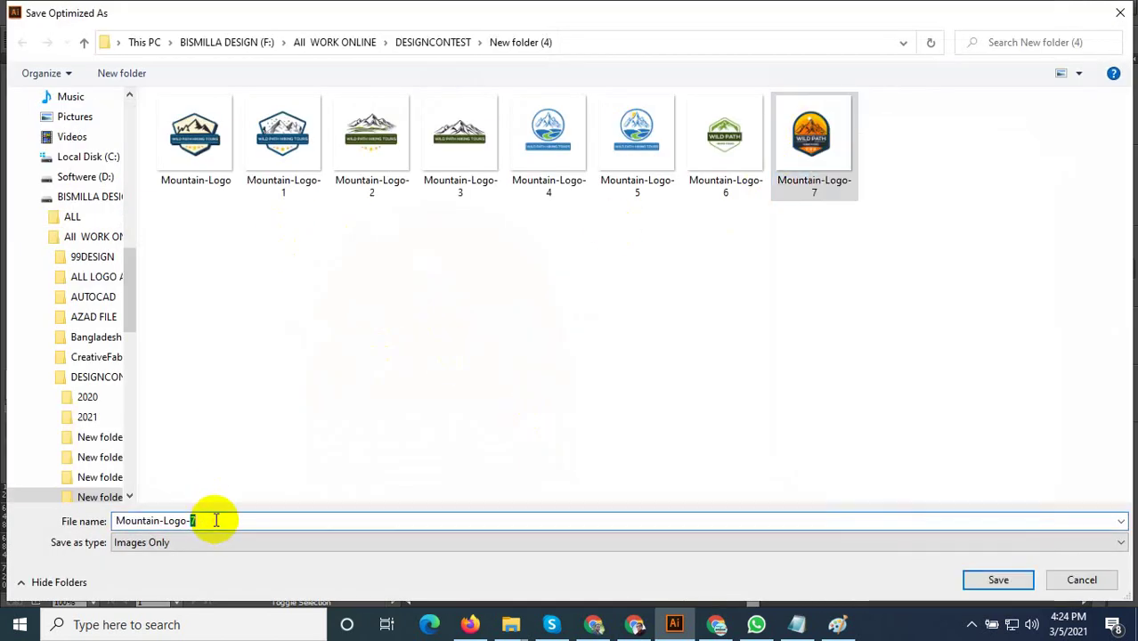
{"action": "type", "text": "8"}
{"action": "left_click", "coordinate": [357, 456]}
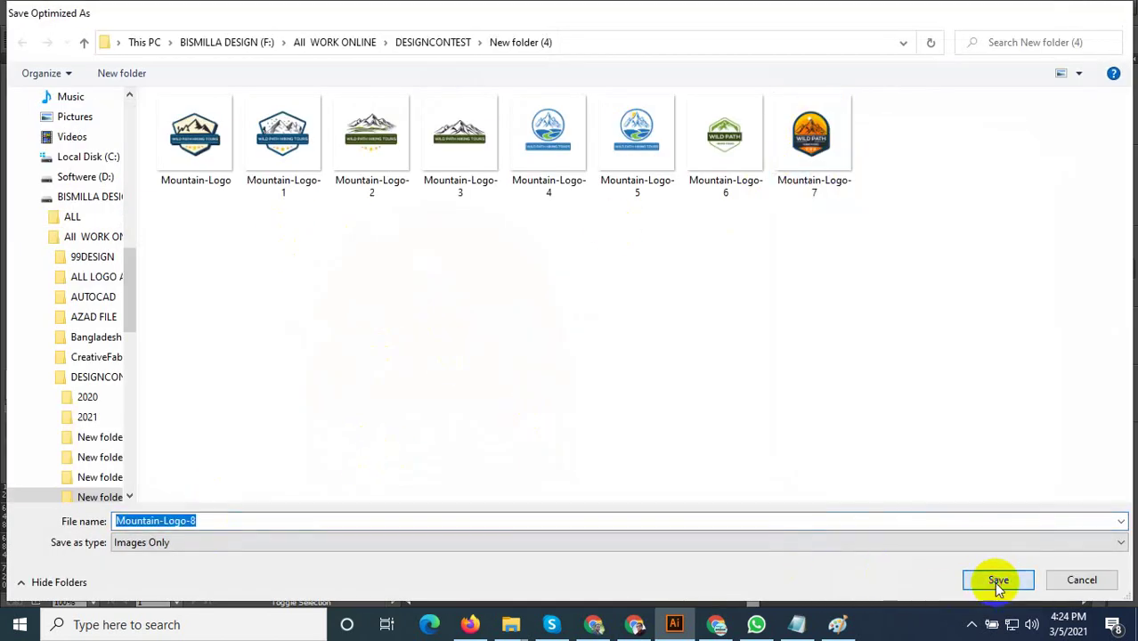
{"action": "left_click", "coordinate": [997, 582]}
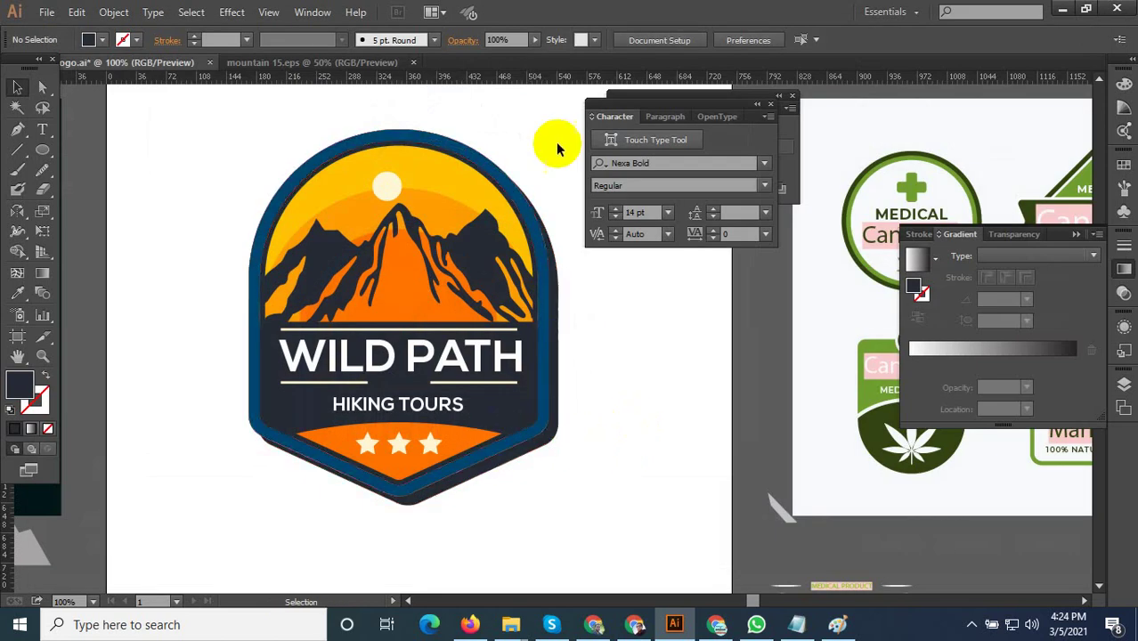
In mountain 15.eps, test-move the badge's dark outer shape and put it back.
{"action": "left_click", "coordinate": [372, 62]}
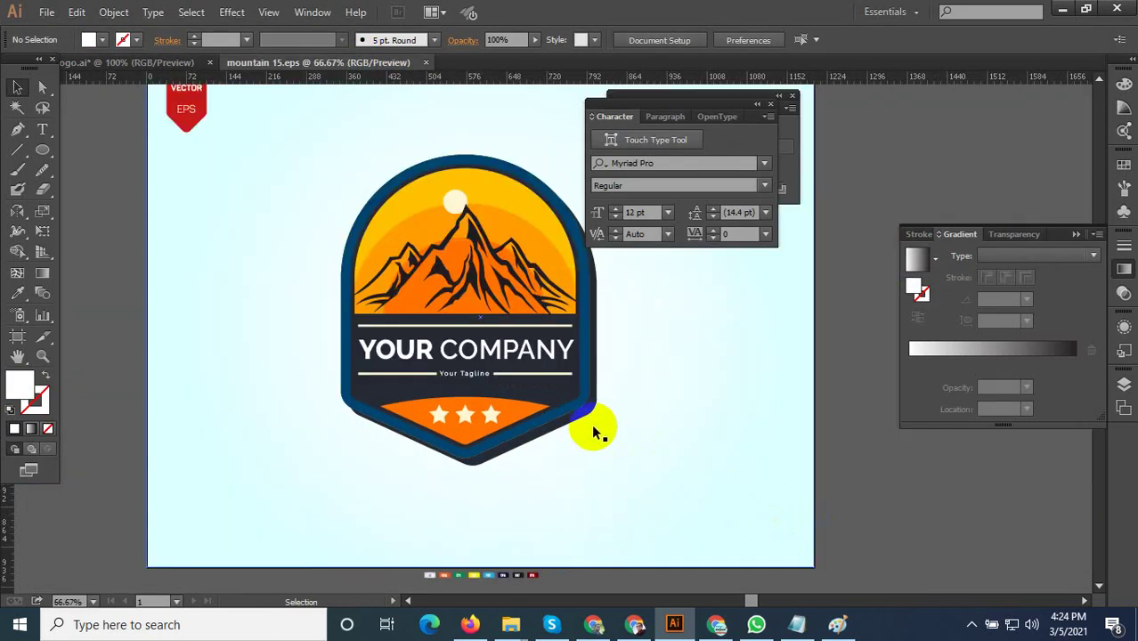
{"action": "left_click", "coordinate": [591, 413]}
{"action": "mouse_move", "coordinate": [589, 413]}
{"action": "left_mouse_down"}
{"action": "mouse_move", "coordinate": [668, 413]}
{"action": "mouse_move", "coordinate": [609, 415]}
{"action": "left_mouse_up"}
{"action": "left_click", "coordinate": [605, 411]}
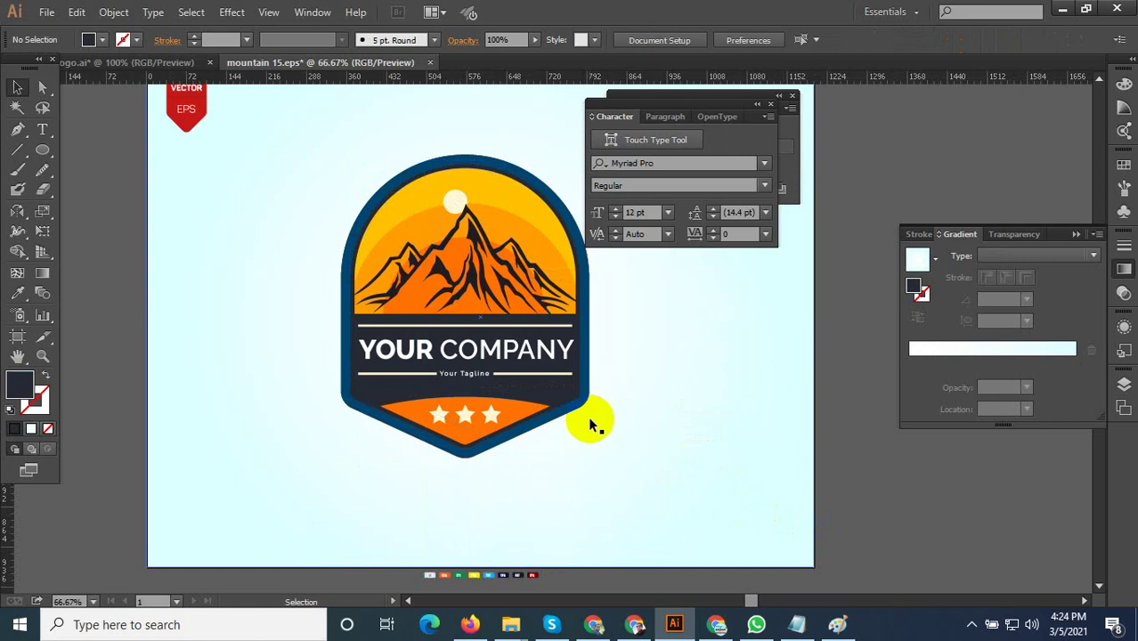
Delete and restore the navy band behind YOUR COMPANY, then open Save for Web.
{"action": "scroll", "coordinate": [539, 385], "scroll_direction": "up", "scroll_amount": 1}
{"action": "left_click", "coordinate": [545, 384]}
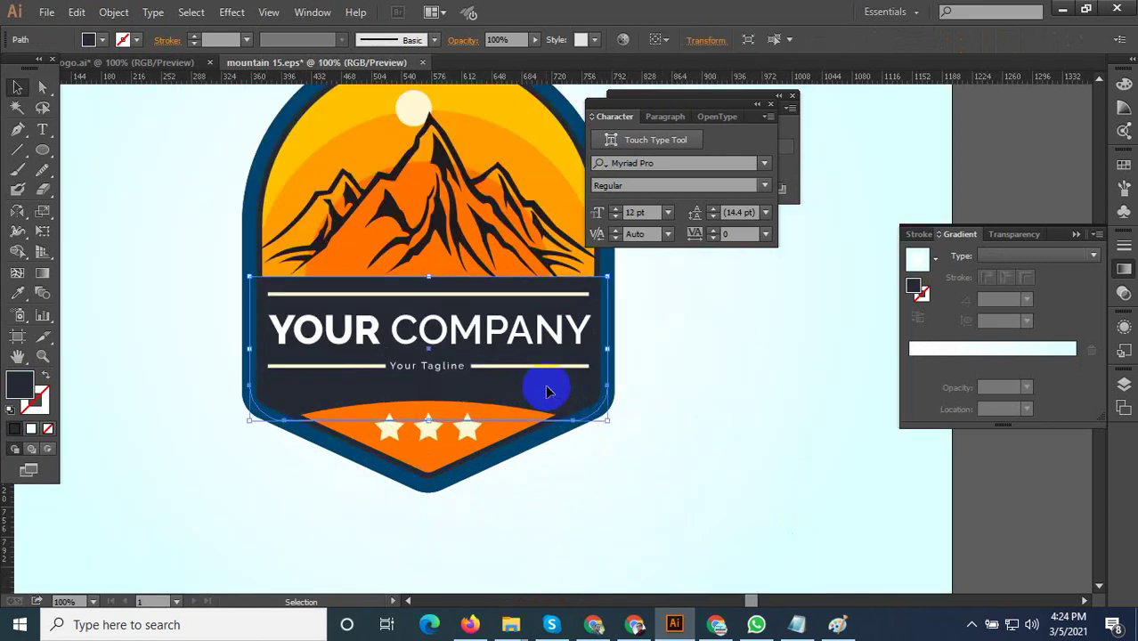
{"action": "scroll", "coordinate": [465, 434], "scroll_direction": "down", "scroll_amount": 1}
{"action": "key", "text": "Delete"}
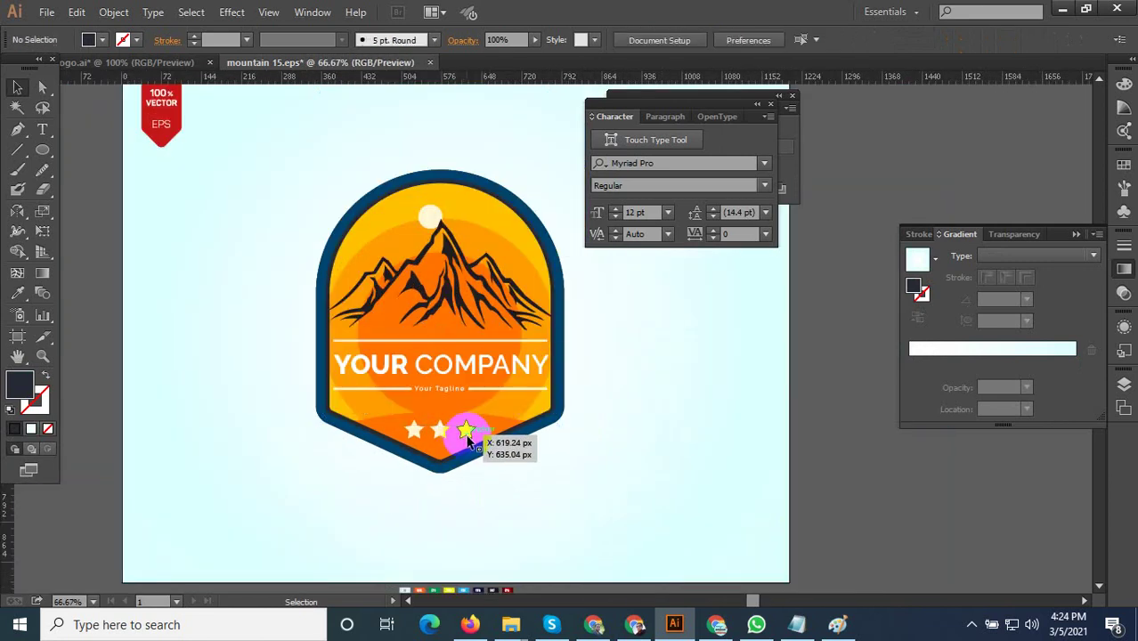
{"action": "key", "text": "ctrl+z"}
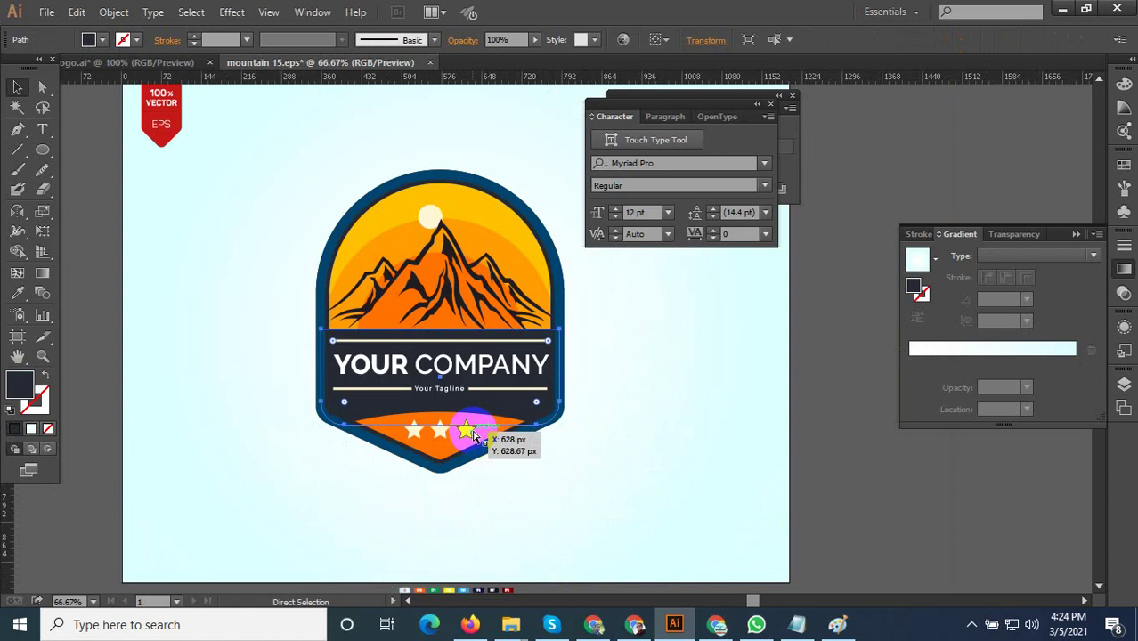
{"action": "scroll", "coordinate": [481, 435], "scroll_direction": "down", "scroll_amount": 1}
{"action": "left_click", "coordinate": [724, 427]}
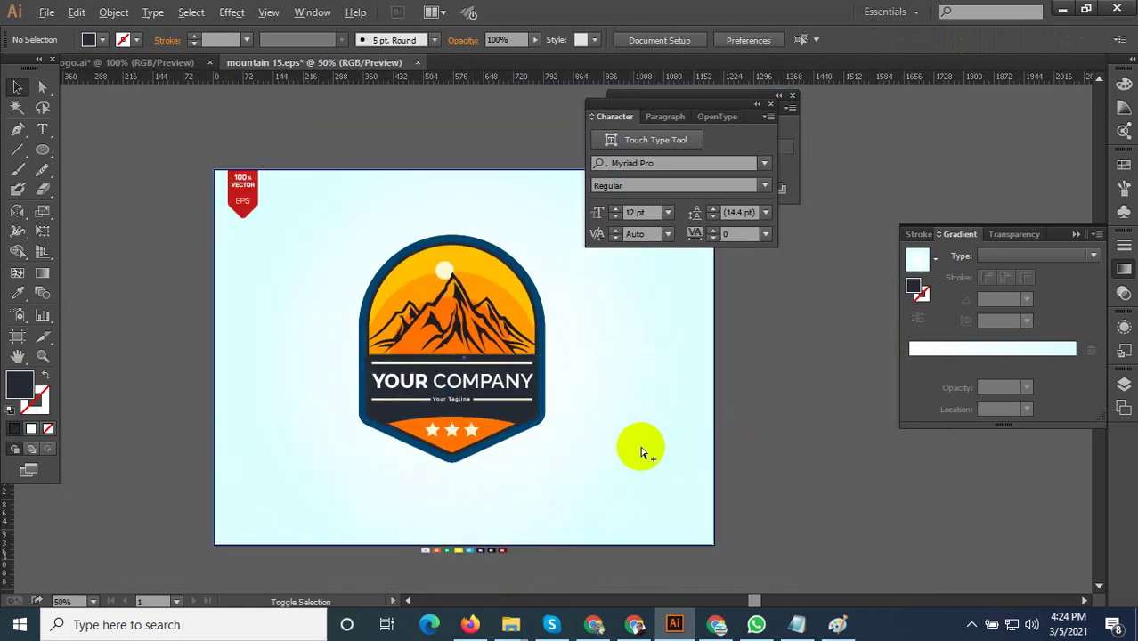
{"action": "key", "text": "ctrl+alt+shift+s"}
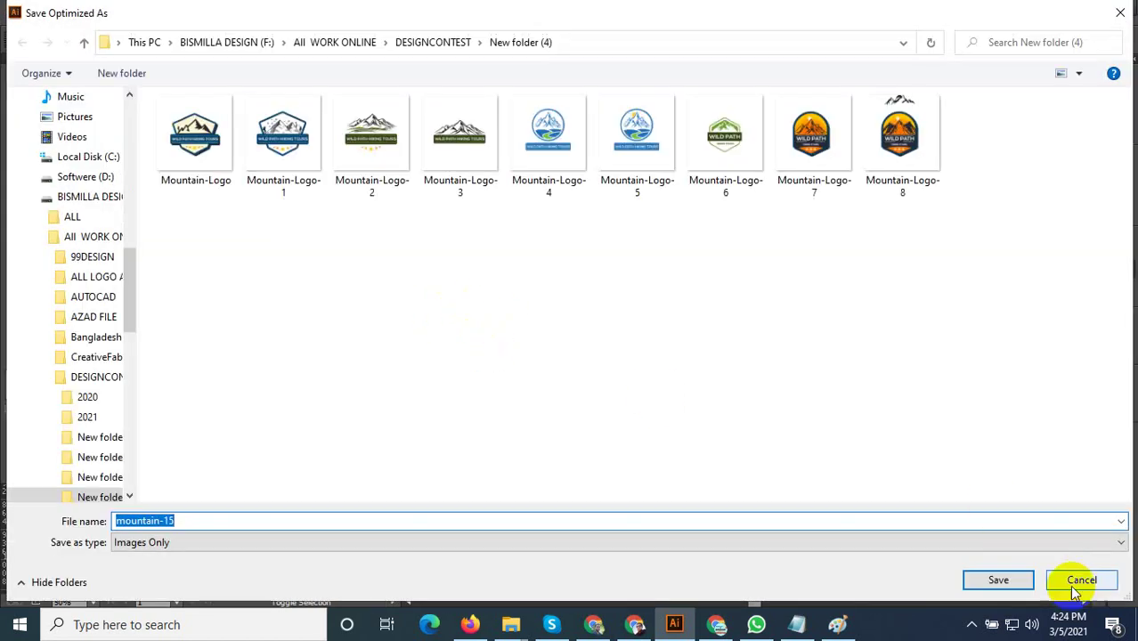
Cancel the web image export and save the badge as Illustrator EPS file mountain 16.eps.
{"action": "left_click", "coordinate": [1074, 591]}
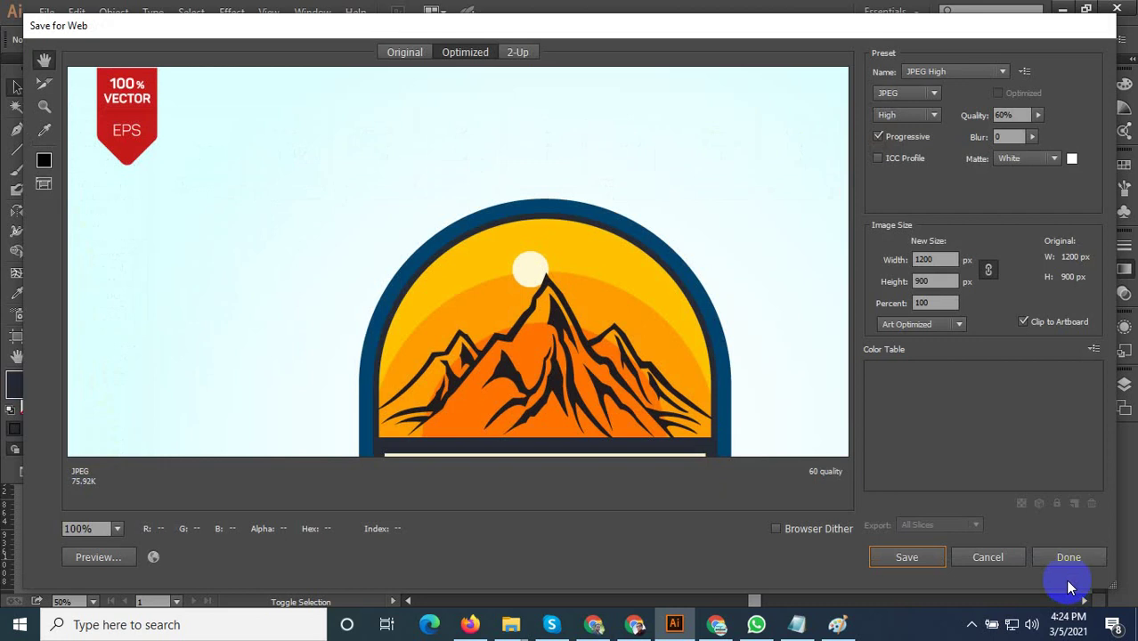
{"action": "left_click", "coordinate": [990, 566]}
{"action": "key", "text": "ctrl+shift+s"}
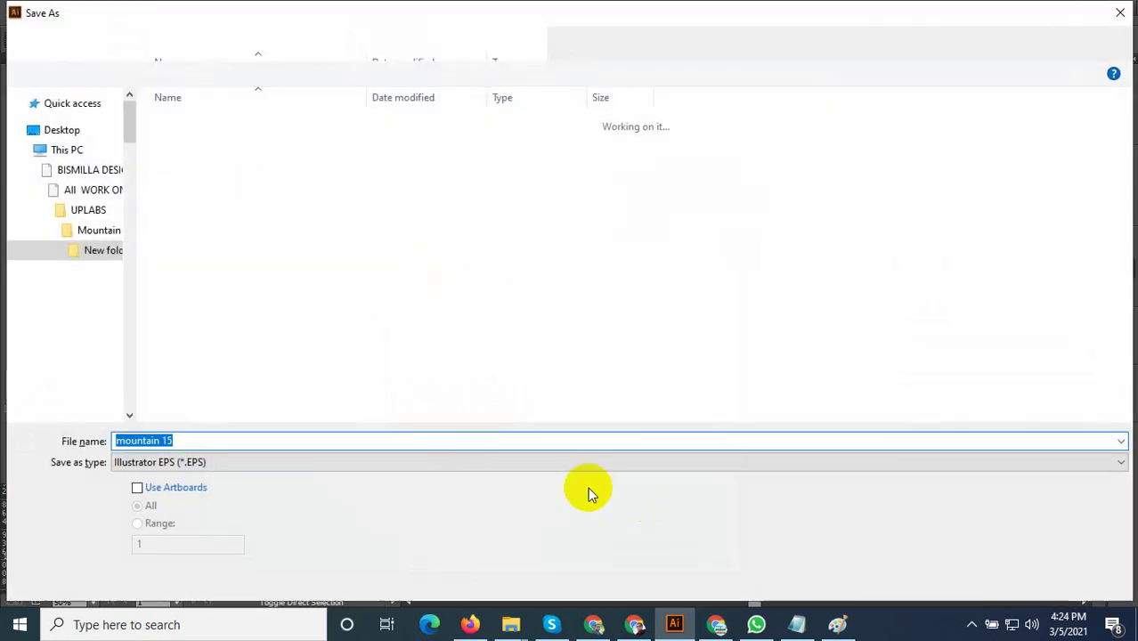
{"action": "left_click", "coordinate": [213, 367]}
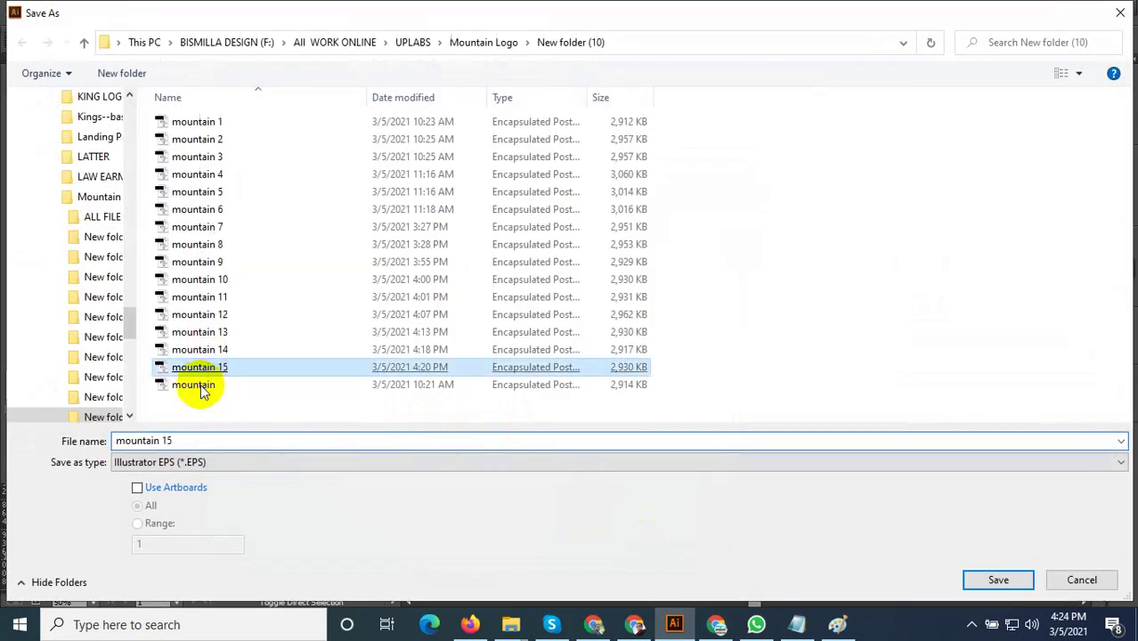
{"action": "left_click", "coordinate": [194, 442]}
{"action": "type", "text": "16"}
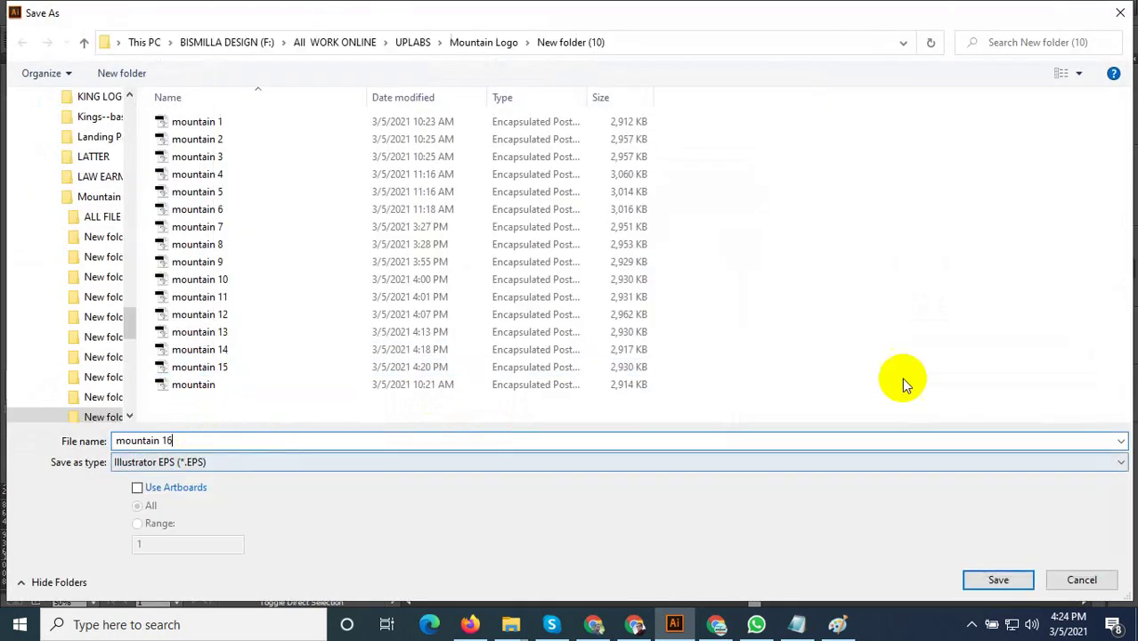
{"action": "left_click", "coordinate": [999, 580]}
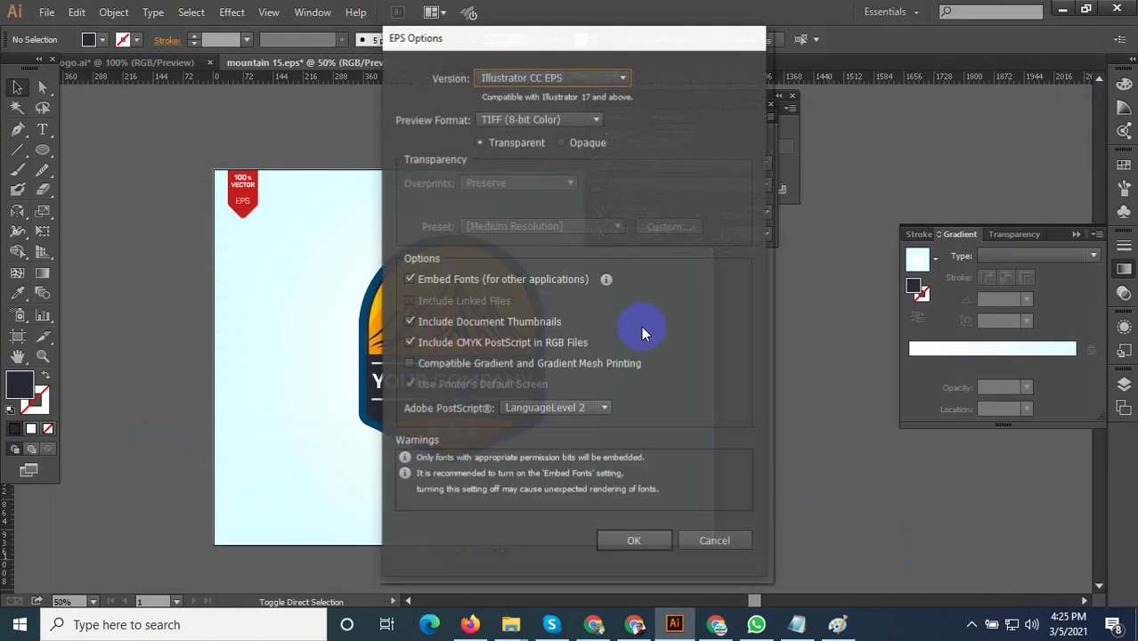
{"action": "left_click", "coordinate": [617, 541]}
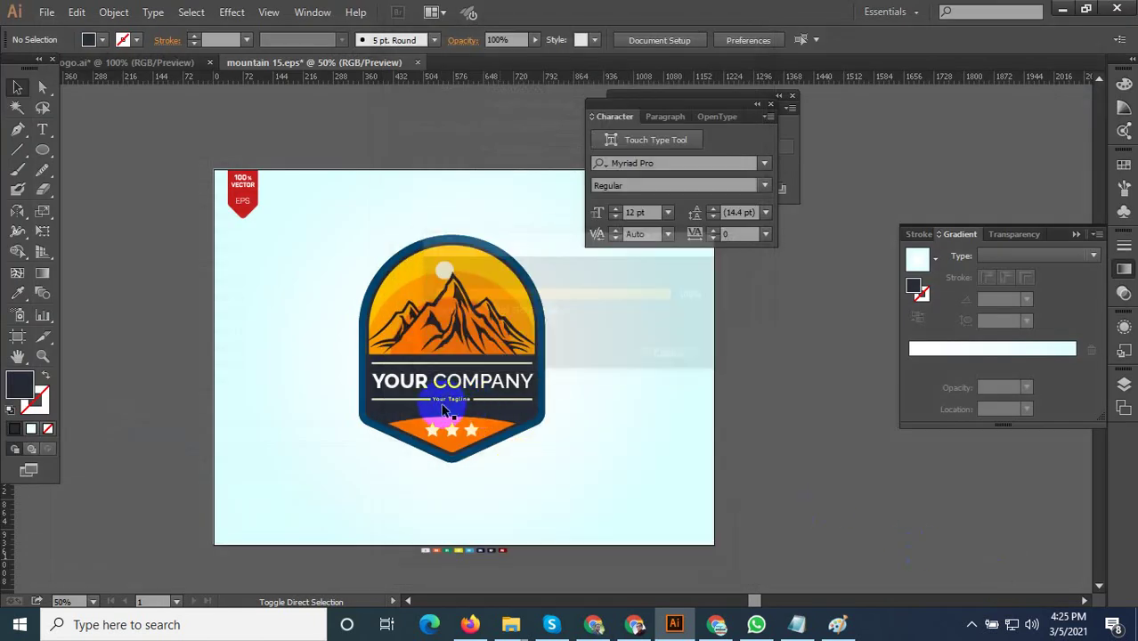
Zoom to 100% and select the dark band behind the text.
{"action": "key", "text": "ctrl+1"}
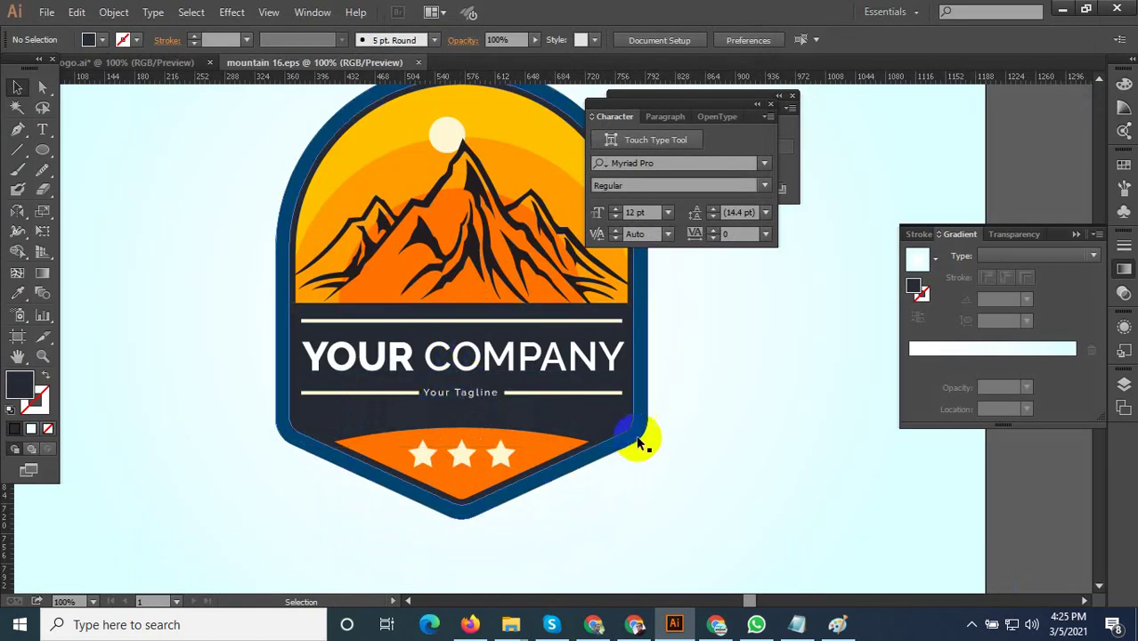
{"action": "scroll", "coordinate": [635, 437], "scroll_direction": "up", "scroll_amount": 2, "text": "alt"}
{"action": "left_click", "coordinate": [601, 406]}
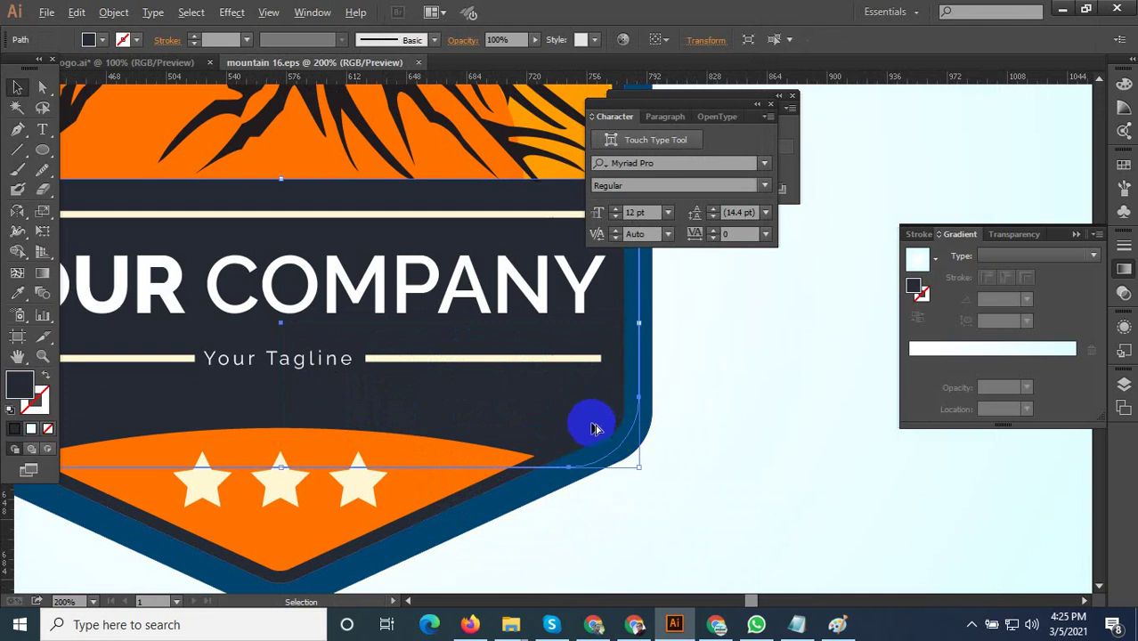
Undo the accidental drag of the dark band past the badge edge.
{"action": "scroll", "coordinate": [590, 429], "scroll_direction": "down", "scroll_amount": 1, "text": "alt"}
{"action": "left_click_drag", "start_coordinate": [584, 420], "coordinate": [719, 413]}
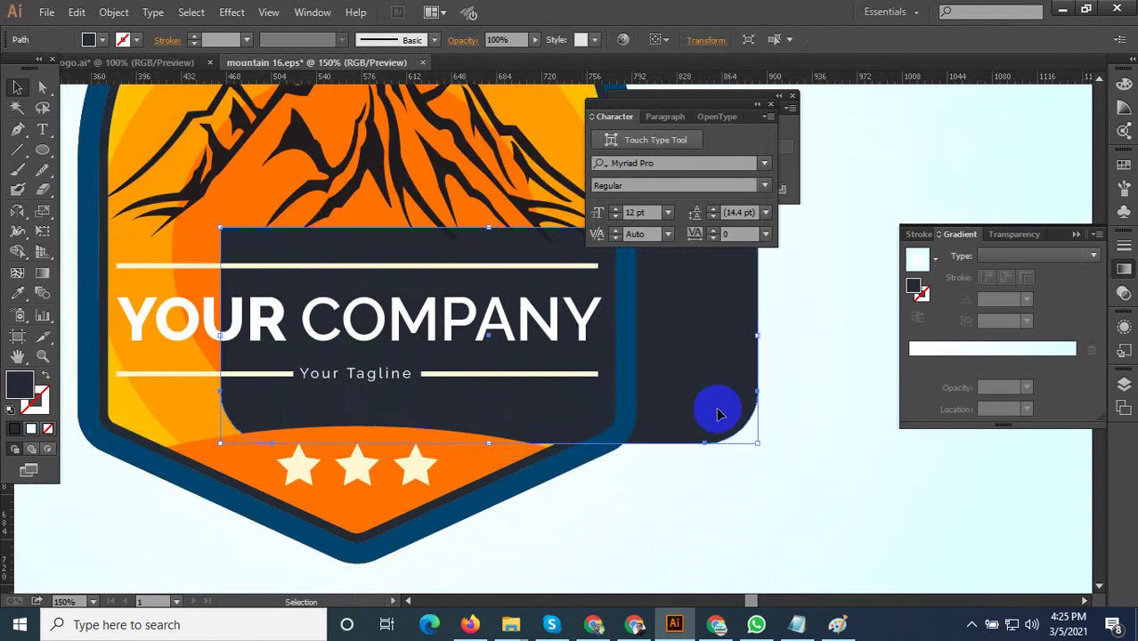
{"action": "key", "text": "ctrl+z"}
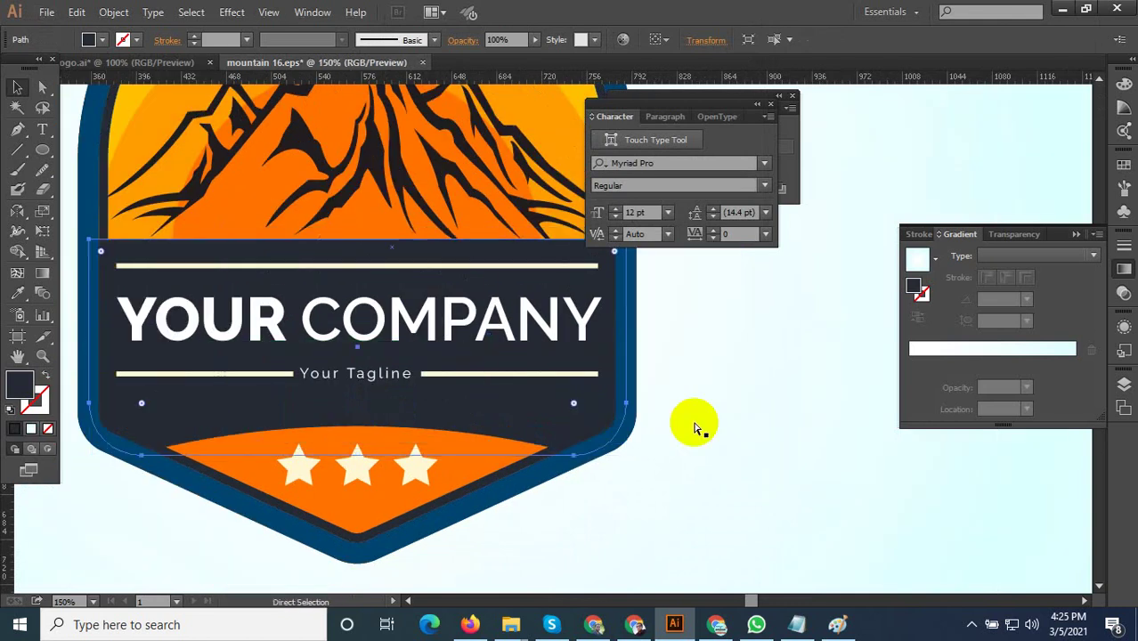
{"action": "scroll", "coordinate": [498, 435], "scroll_direction": "down", "scroll_amount": 2, "text": "alt"}
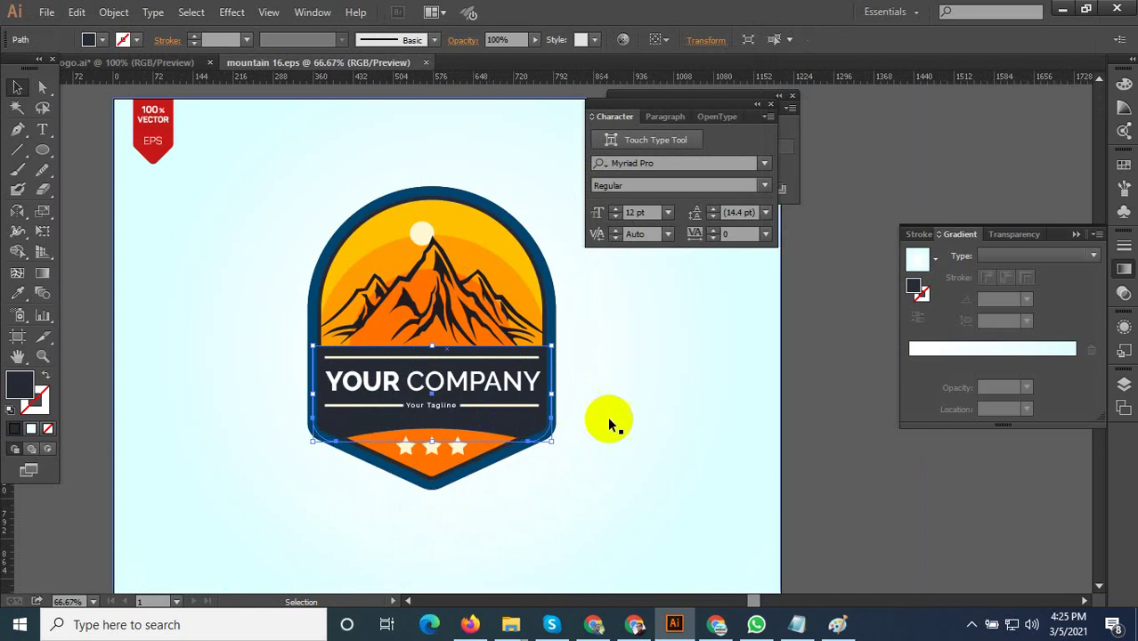
{"action": "left_click", "coordinate": [861, 513]}
Marquee-select the whole badge and move it onto the pasteboard right of the artboard.
{"action": "scroll", "coordinate": [431, 356], "scroll_direction": "up", "scroll_amount": 1, "text": "alt"}
{"action": "scroll", "coordinate": [432, 348], "scroll_direction": "up", "scroll_amount": 1}
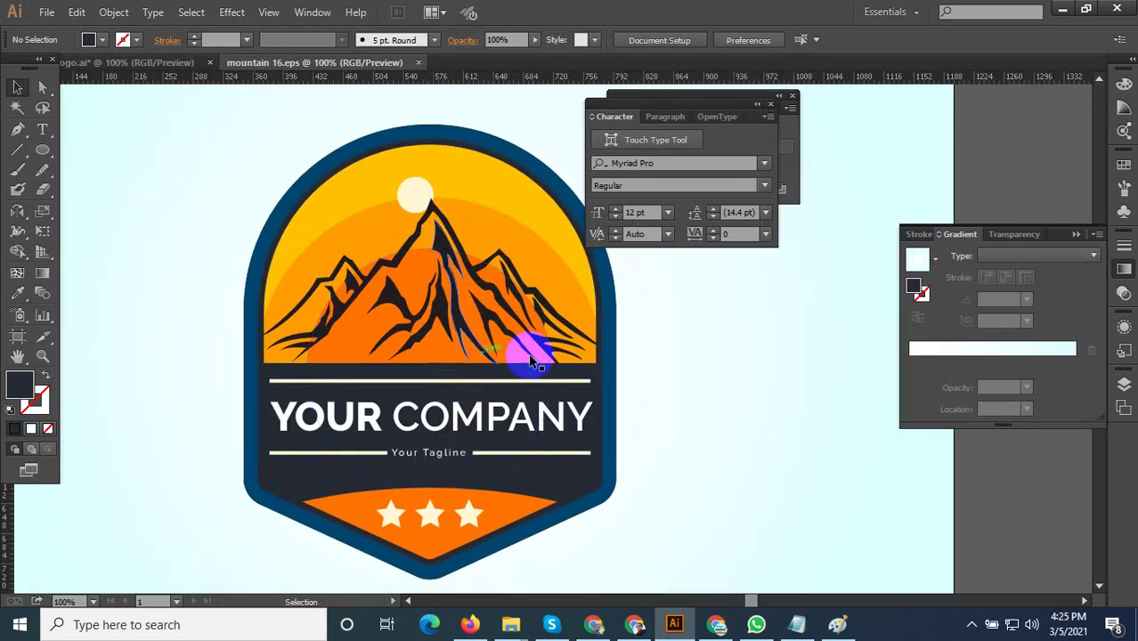
{"action": "scroll", "coordinate": [531, 360], "scroll_direction": "down", "scroll_amount": 2, "text": "alt"}
{"action": "scroll", "coordinate": [682, 495], "scroll_direction": "down", "scroll_amount": 2, "text": "alt"}
{"action": "mouse_move", "coordinate": [707, 501]}
{"action": "left_mouse_down"}
{"action": "mouse_move", "coordinate": [372, 374]}
{"action": "mouse_move", "coordinate": [383, 379]}
{"action": "left_mouse_up"}
{"action": "scroll", "coordinate": [639, 448], "scroll_direction": "right", "scroll_amount": 3}
{"action": "left_click_drag", "start_coordinate": [399, 436], "coordinate": [564, 437]}
{"action": "left_click", "coordinate": [579, 457]}
Select the badge's overlapping shapes.
{"action": "scroll", "coordinate": [579, 456], "scroll_direction": "up", "scroll_amount": 3, "text": "alt"}
{"action": "scroll", "coordinate": [588, 451], "scroll_direction": "up", "scroll_amount": 2, "text": "alt"}
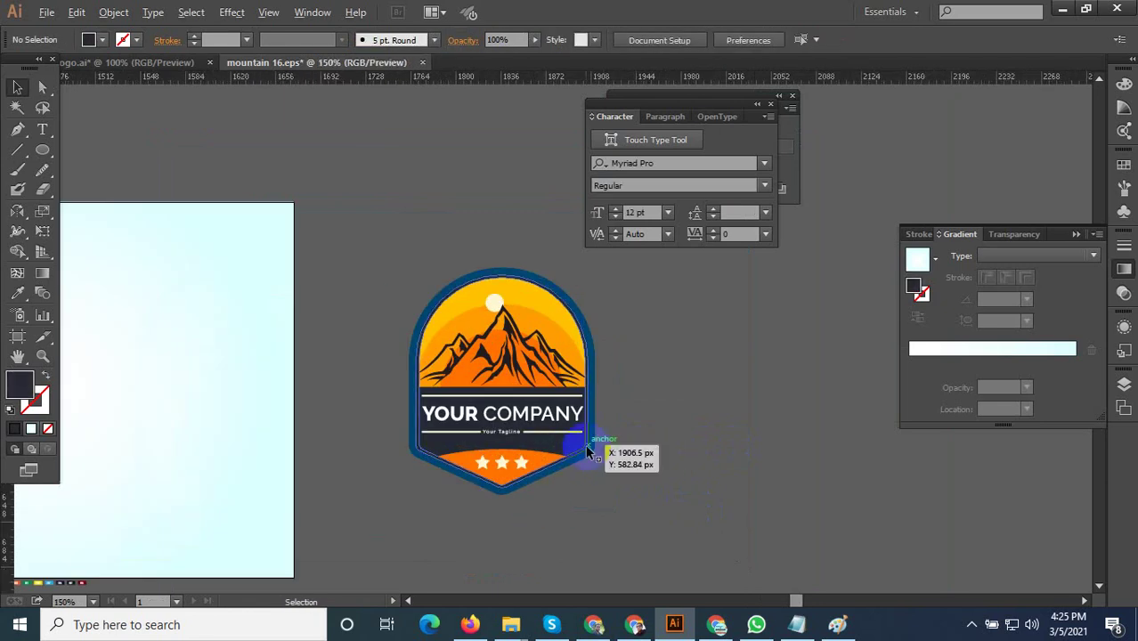
{"action": "scroll", "coordinate": [587, 452], "scroll_direction": "up", "scroll_amount": 1, "text": "alt"}
{"action": "left_click", "coordinate": [501, 440]}
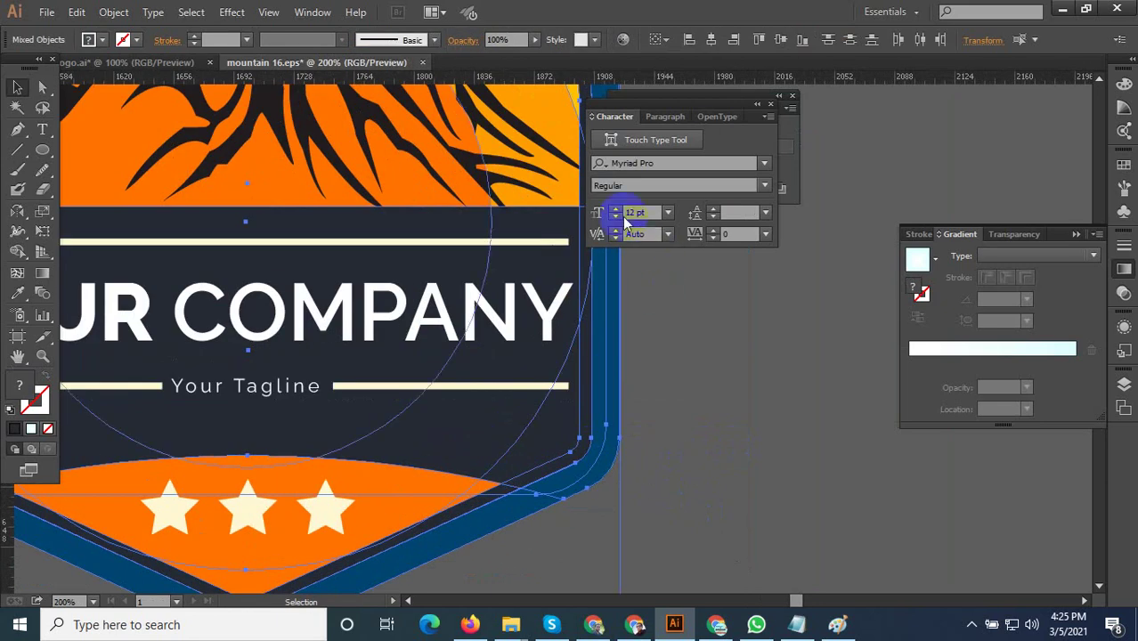
Divide all badge shapes with Pathfinder Divide and ungroup the resulting pieces.
{"action": "left_click_drag", "start_coordinate": [583, 542], "coordinate": [361, 415]}
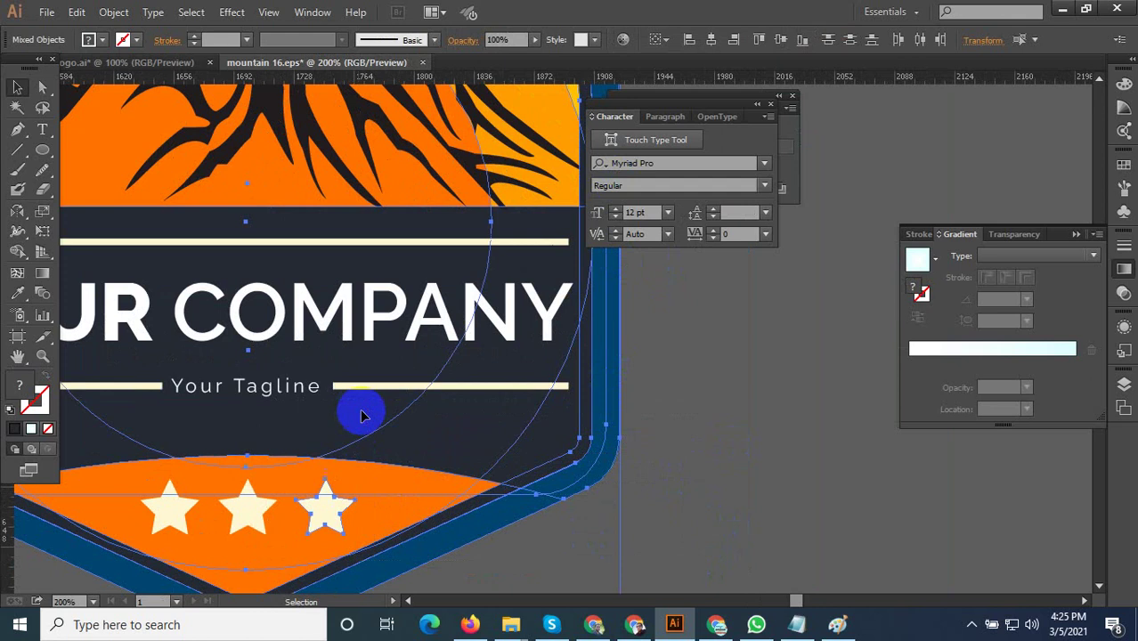
{"action": "scroll", "coordinate": [552, 500], "scroll_direction": "down", "scroll_amount": 2, "text": "alt"}
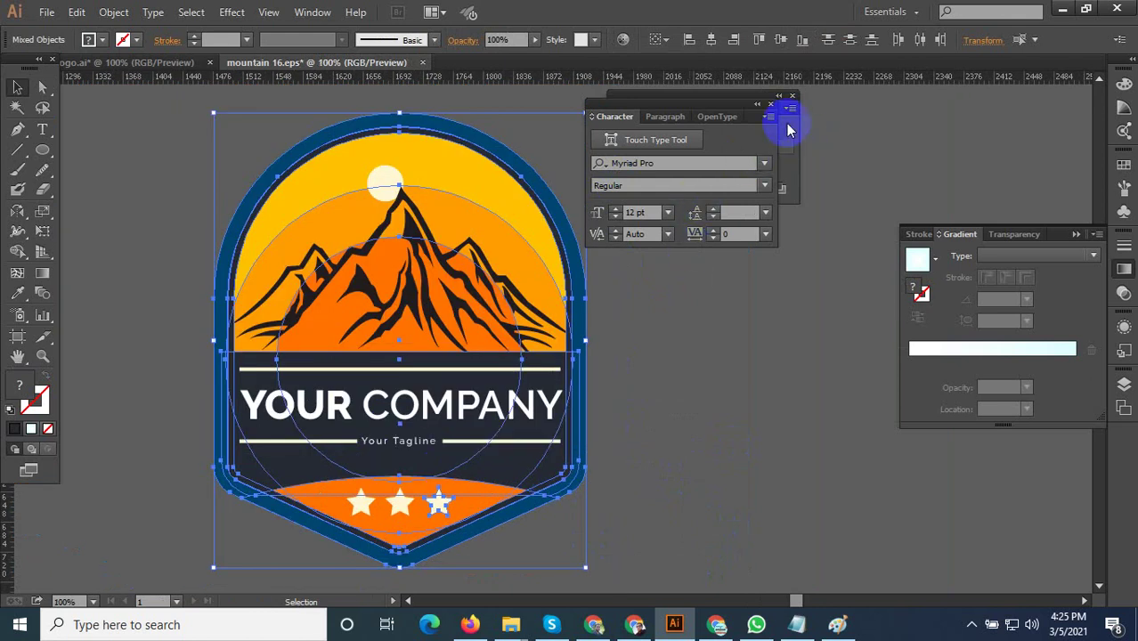
{"action": "left_click", "coordinate": [788, 130]}
{"action": "left_click", "coordinate": [627, 189]}
{"action": "right_click", "coordinate": [485, 370]}
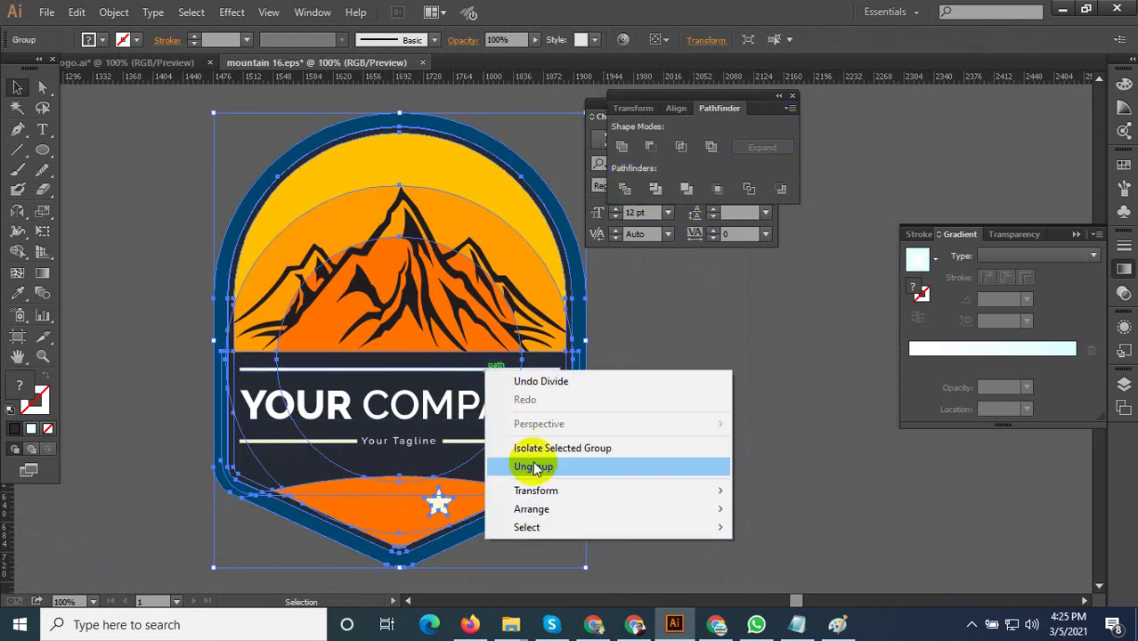
{"action": "left_click", "coordinate": [537, 472]}
Delete the dark band behind YOUR COMPANY from the loose pieces.
{"action": "left_click", "coordinate": [596, 485]}
{"action": "scroll", "coordinate": [613, 501], "scroll_direction": "up", "scroll_amount": 1}
{"action": "left_click", "coordinate": [532, 456]}
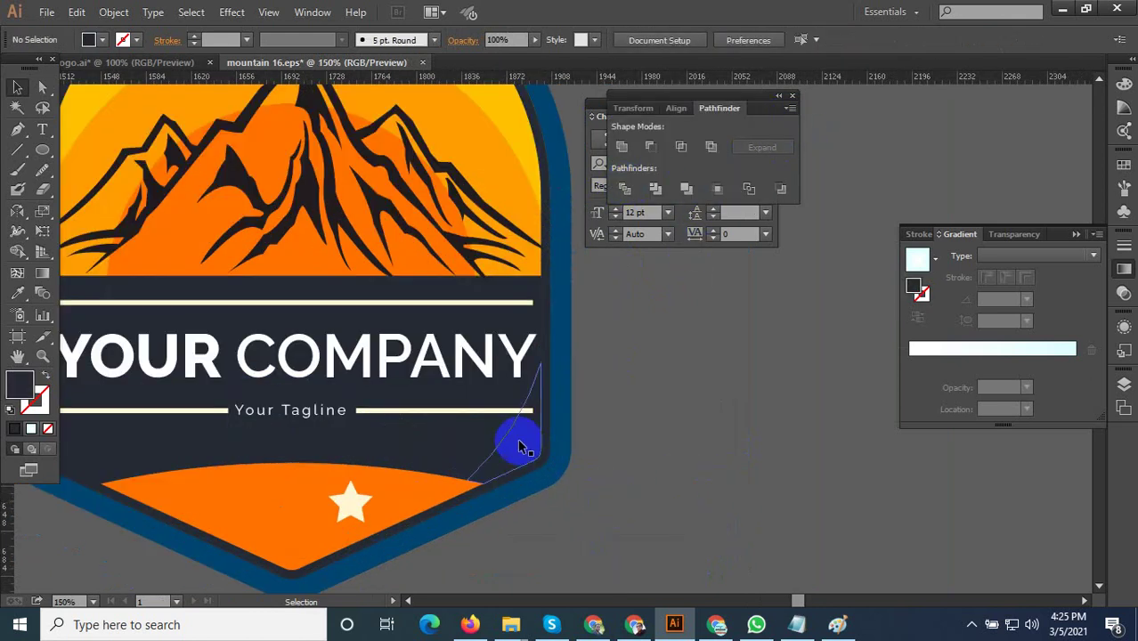
{"action": "scroll", "coordinate": [608, 489], "scroll_direction": "down", "scroll_amount": 1}
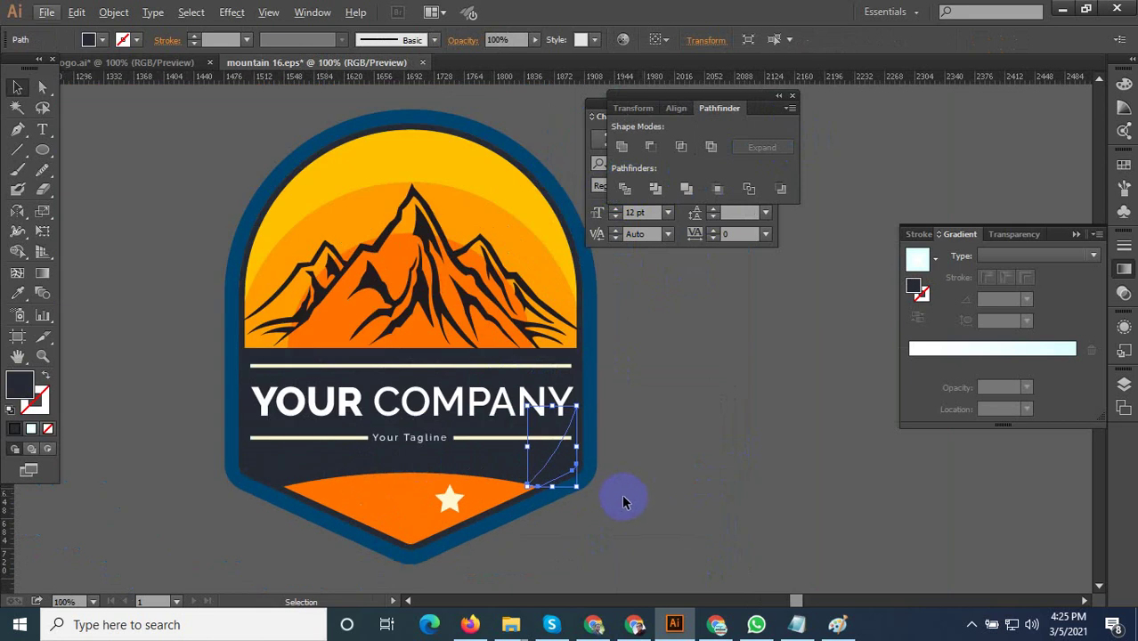
{"action": "left_click", "coordinate": [620, 498]}
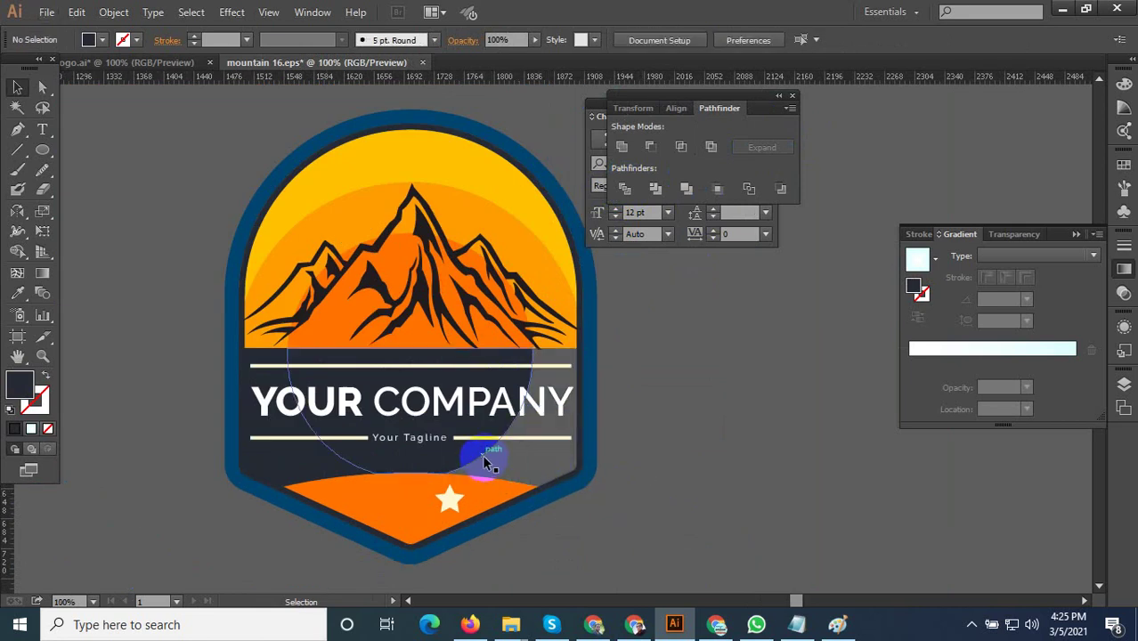
{"action": "left_click", "coordinate": [481, 454]}
{"action": "key", "text": "Delete"}
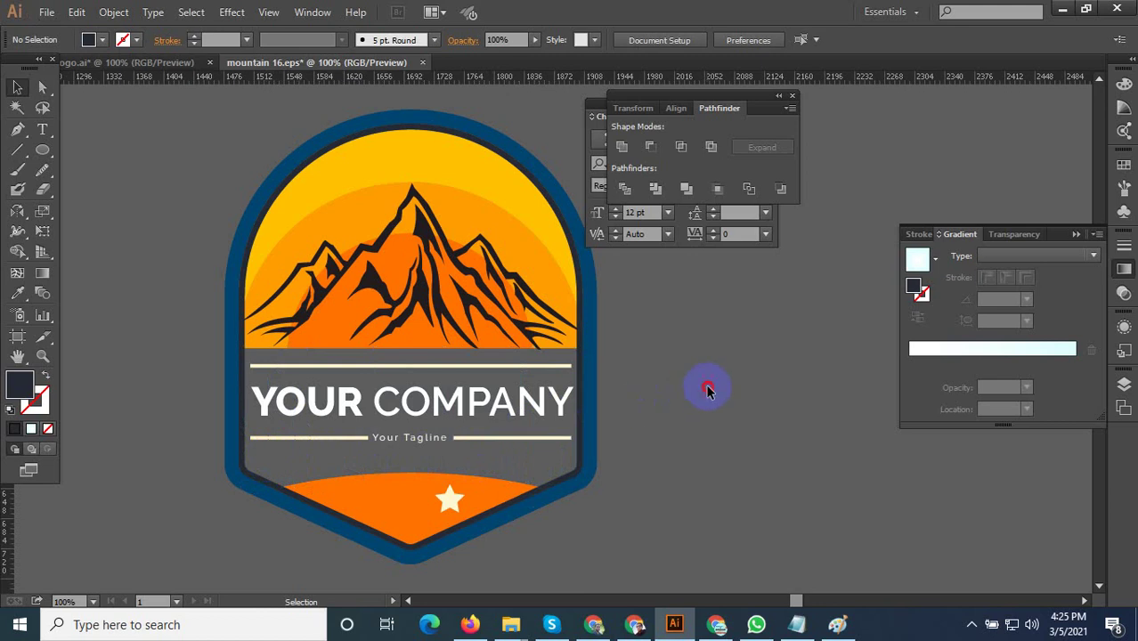
{"action": "scroll", "coordinate": [707, 389], "scroll_direction": "down", "scroll_amount": 1}
{"action": "scroll", "coordinate": [628, 437], "scroll_direction": "down", "scroll_amount": 1}
{"action": "scroll", "coordinate": [681, 482], "scroll_direction": "down", "scroll_amount": 1}
{"action": "scroll", "coordinate": [681, 510], "scroll_direction": "up", "scroll_amount": 2}
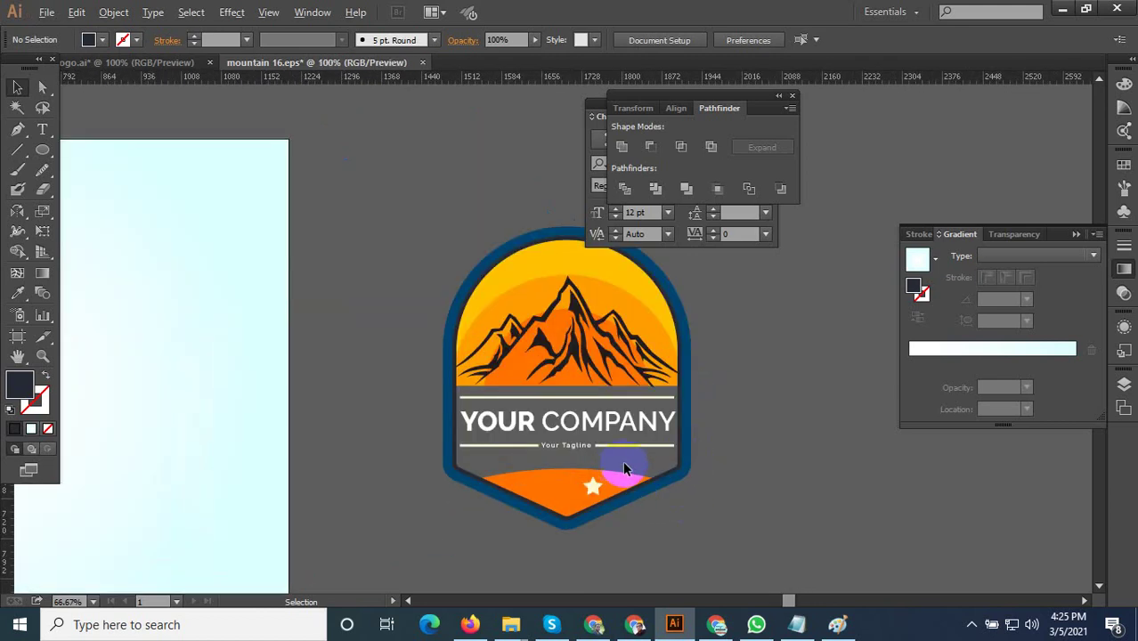
{"action": "scroll", "coordinate": [623, 460], "scroll_direction": "up", "scroll_amount": 3}
Recolour the company name, tagline and rules with the dark mountain outline colour via Eyedropper.
{"action": "left_click", "coordinate": [324, 317]}
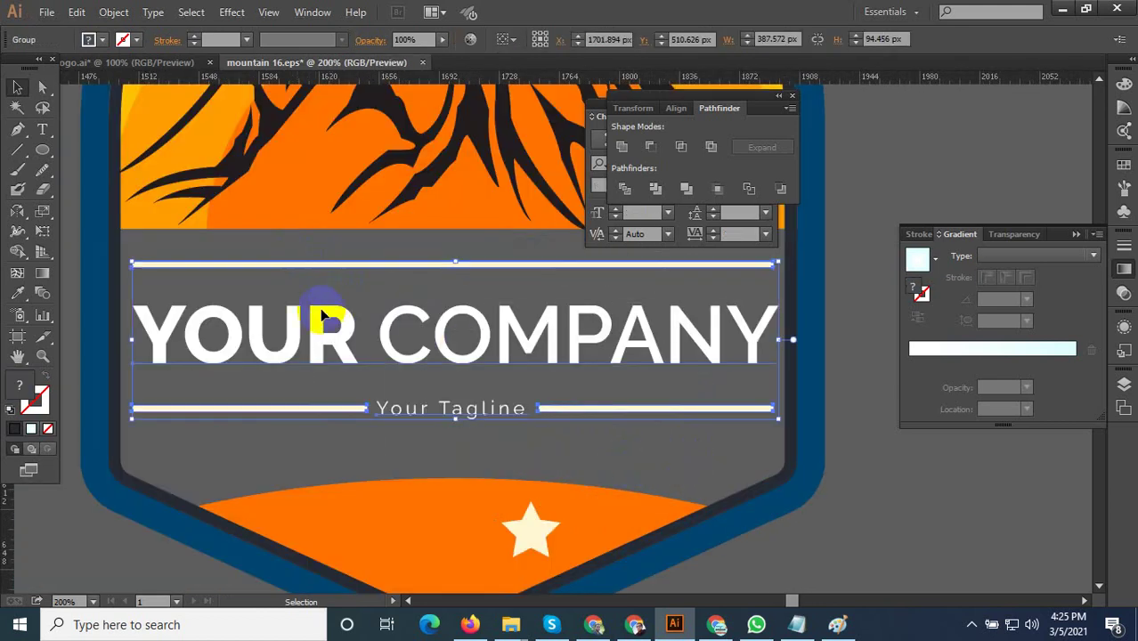
{"action": "left_click", "coordinate": [18, 293]}
{"action": "left_click", "coordinate": [208, 184]}
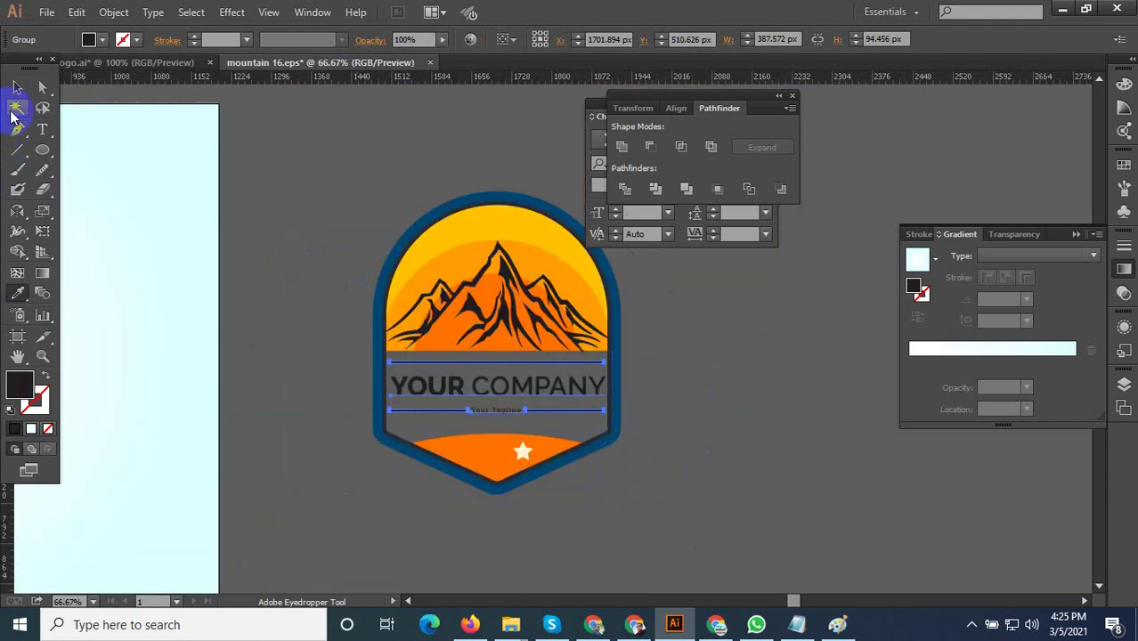
{"action": "left_click", "coordinate": [17, 86]}
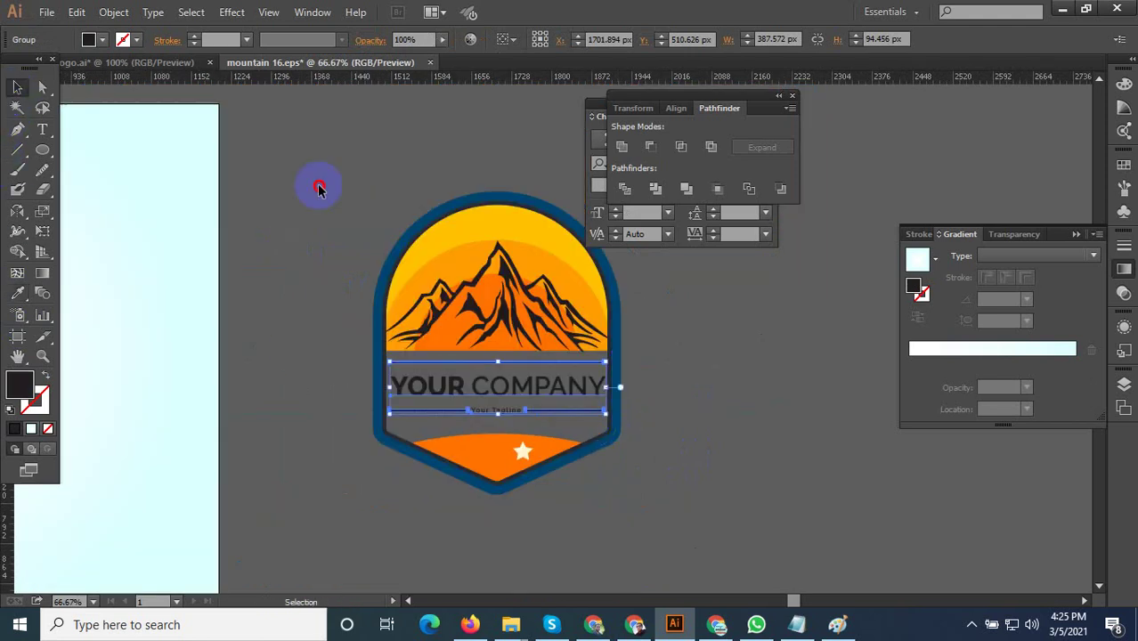
{"action": "left_click", "coordinate": [676, 454]}
Select every badge piece and group them into one group.
{"action": "scroll", "coordinate": [610, 414], "scroll_direction": "down", "scroll_amount": 1}
{"action": "left_click", "coordinate": [469, 356]}
{"action": "right_click", "coordinate": [521, 293]}
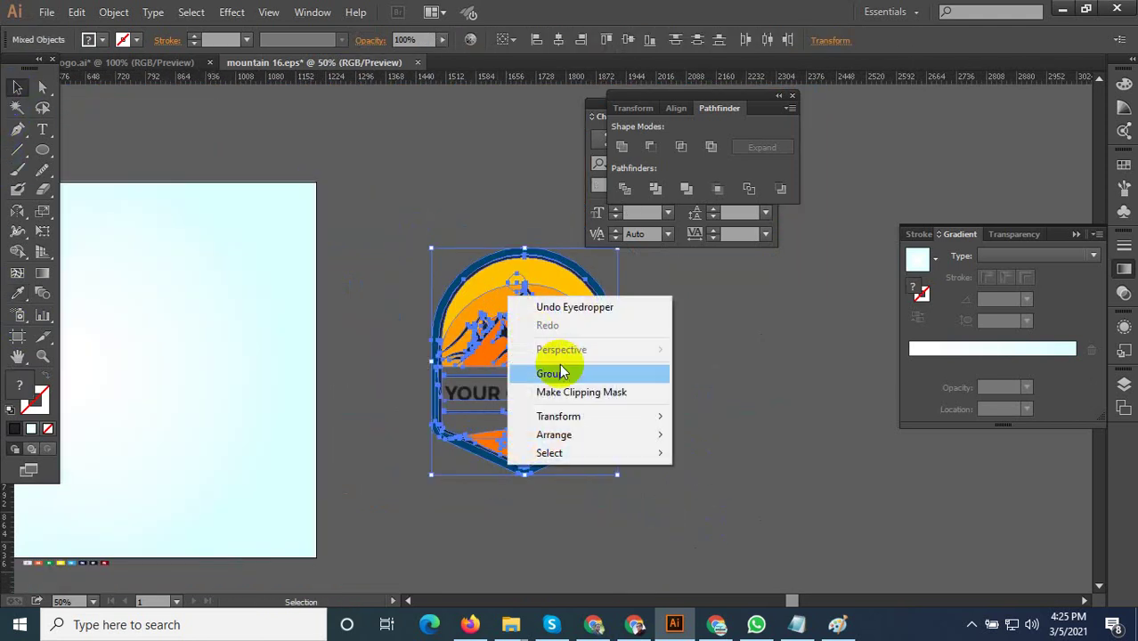
{"action": "left_click", "coordinate": [635, 370]}
{"action": "left_click", "coordinate": [652, 479]}
Zoom to 100% and enter the badge group's isolation mode.
{"action": "key", "text": "ctrl+plus"}
{"action": "key", "text": "ctrl+plus"}
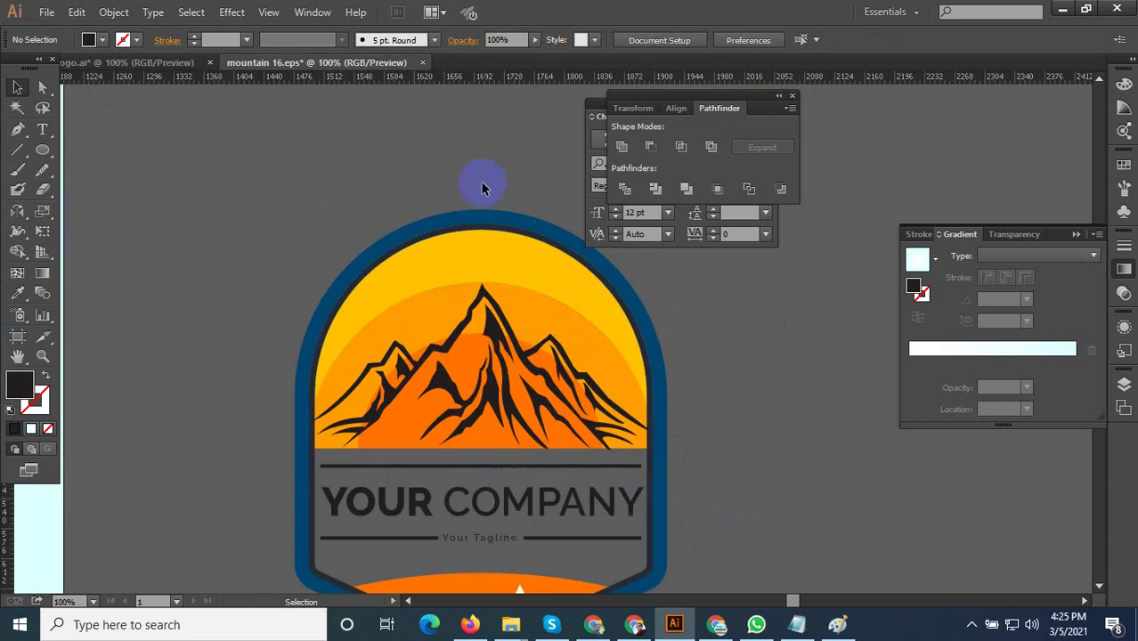
{"action": "left_click", "coordinate": [442, 299]}
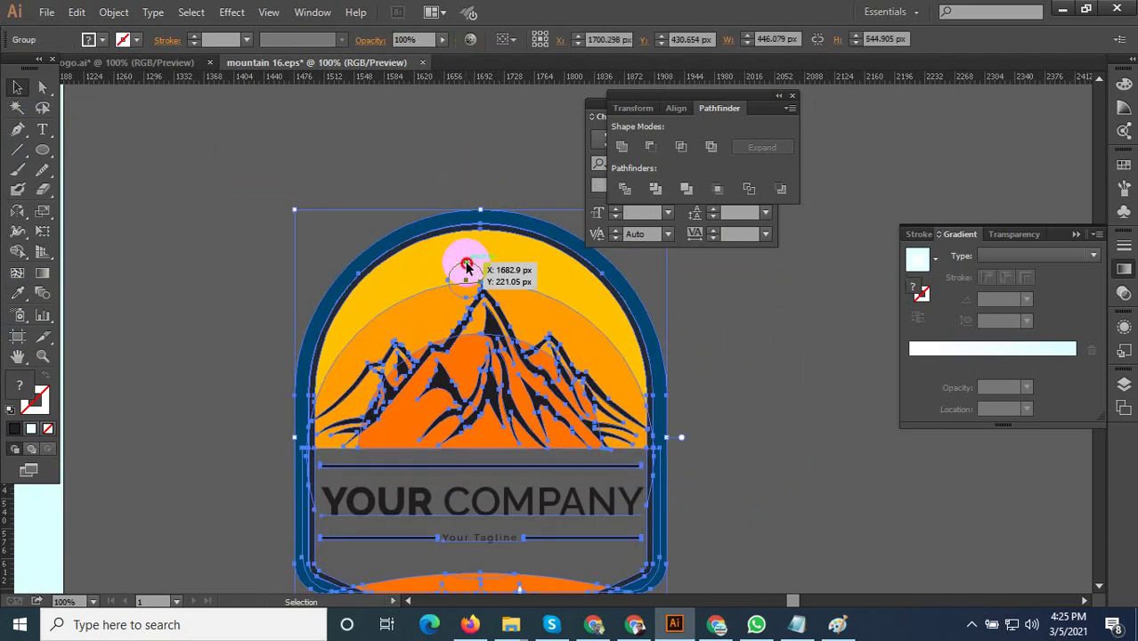
{"action": "double_click", "coordinate": [466, 265]}
{"action": "left_click", "coordinate": [467, 265]}
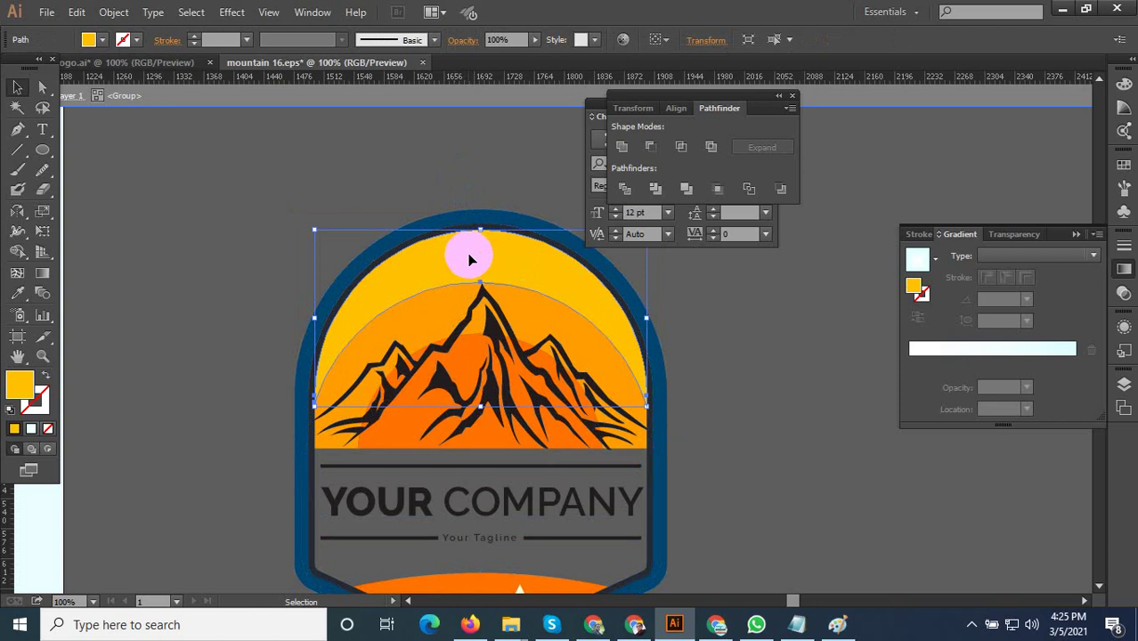
{"action": "scroll", "coordinate": [472, 259], "scroll_direction": "up", "scroll_amount": 2}
{"action": "scroll", "coordinate": [472, 259], "scroll_direction": "up", "scroll_amount": 1}
Select the hidden sun circle and bring it to the front.
{"action": "left_click", "coordinate": [444, 290], "text": "shift"}
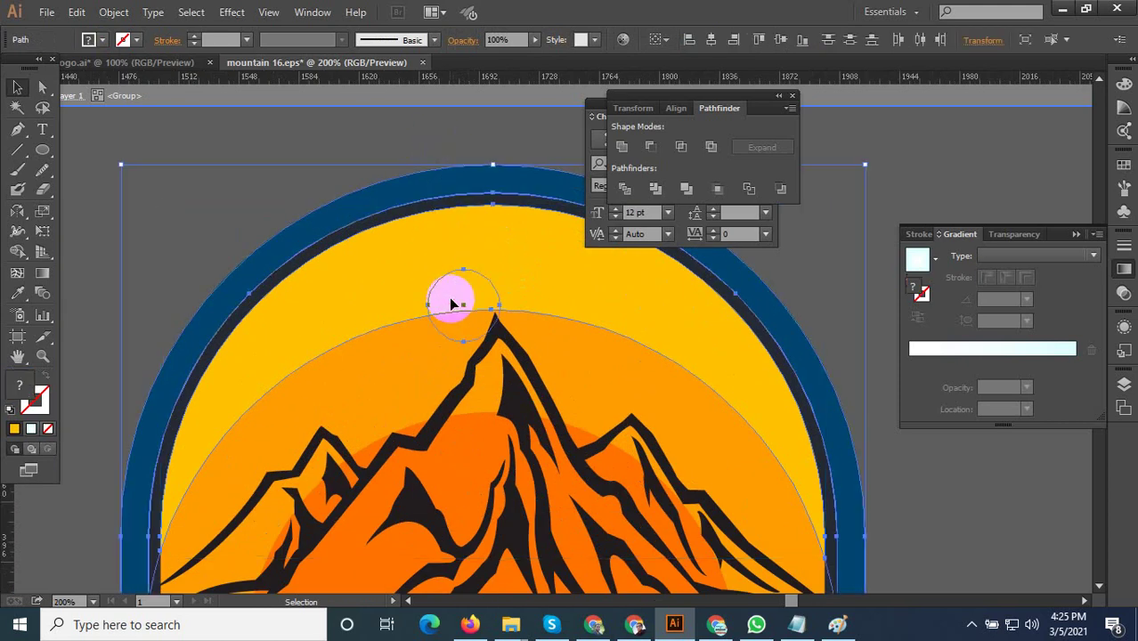
{"action": "left_click", "coordinate": [437, 201], "text": "shift"}
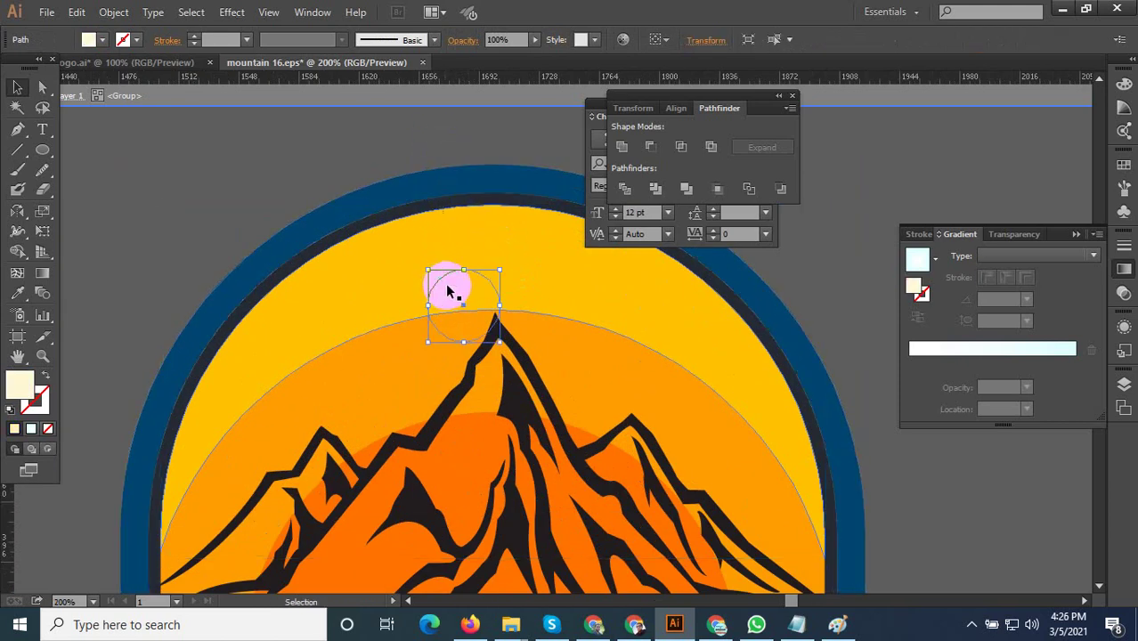
{"action": "right_click", "coordinate": [446, 285]}
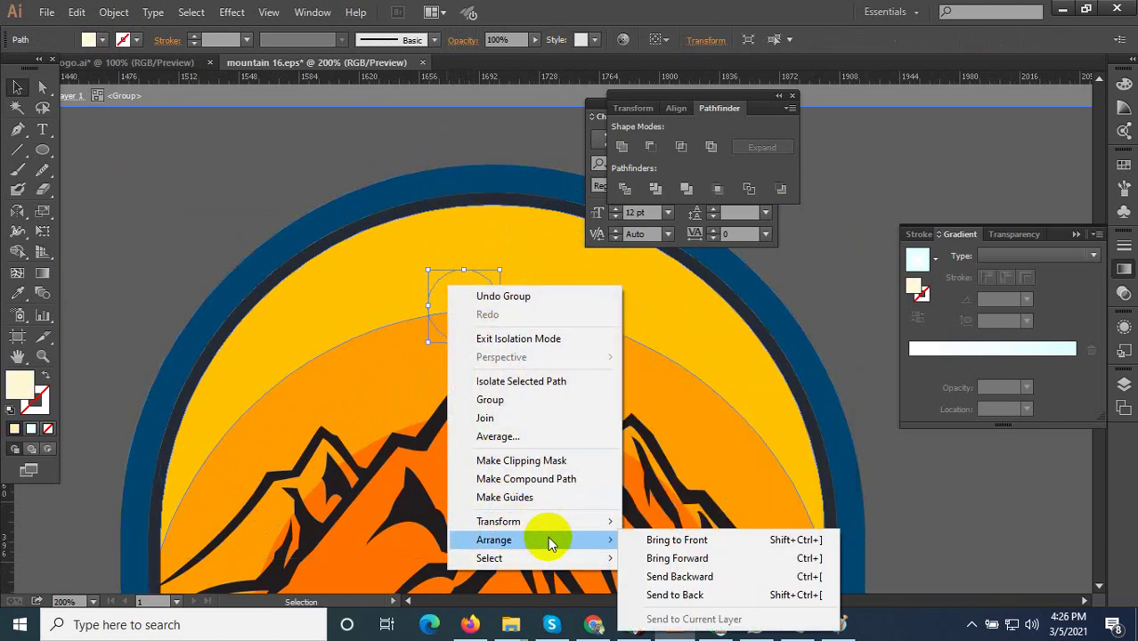
{"action": "left_click", "coordinate": [675, 538]}
{"action": "key", "text": "ctrl+shift+a"}
{"action": "key", "text": "ctrl+minus"}
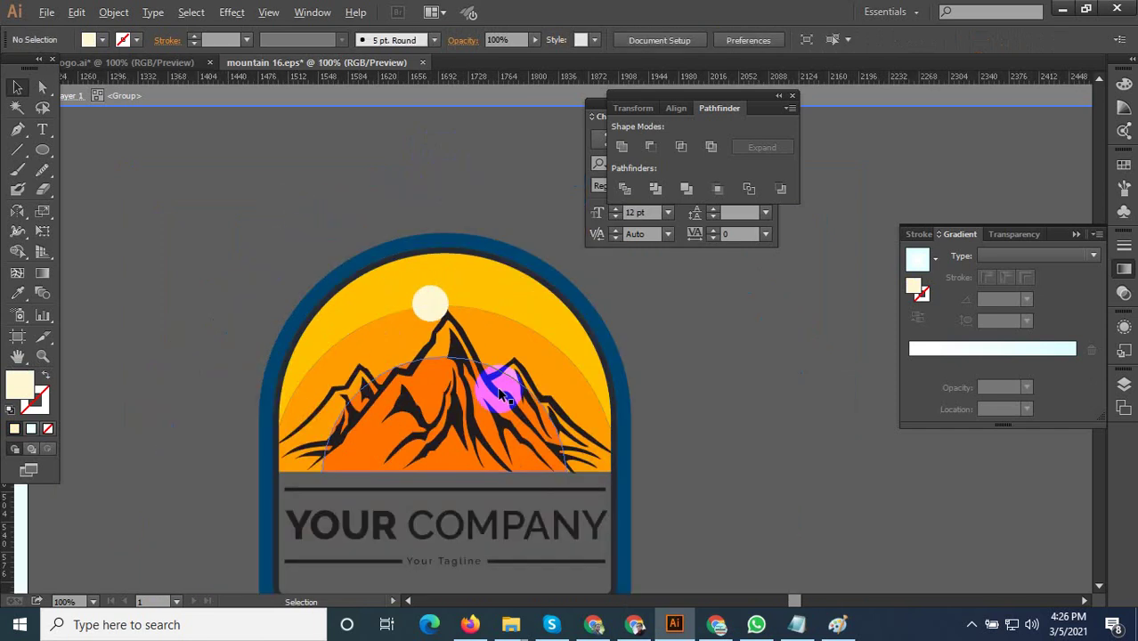
{"action": "scroll", "coordinate": [648, 391], "scroll_direction": "down", "scroll_amount": 3}
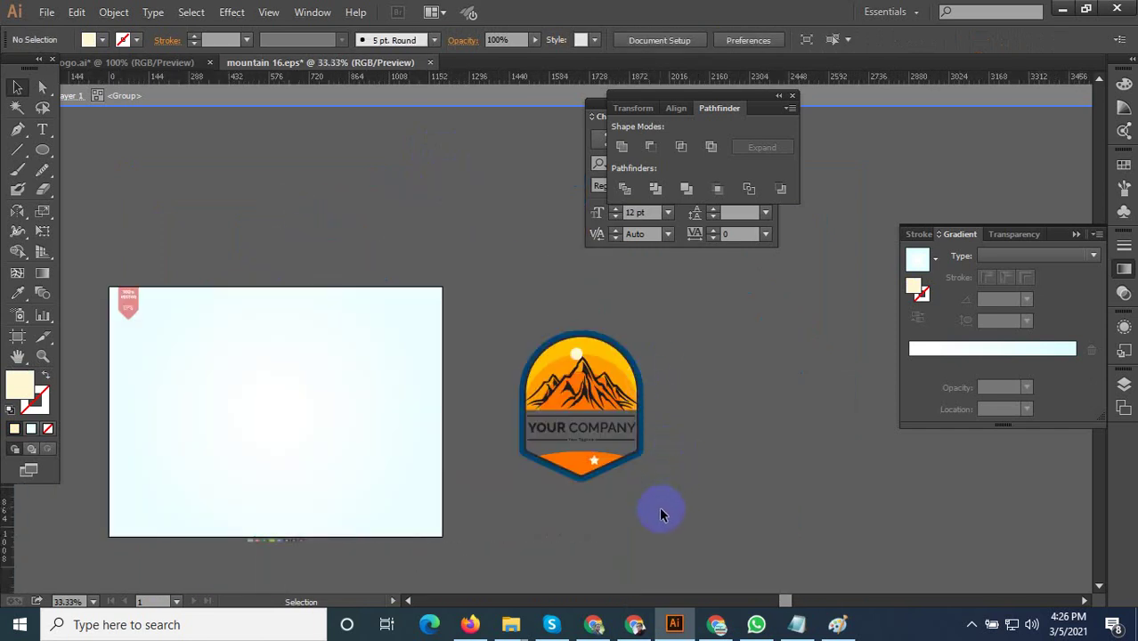
Bring the stars in front of the orange banner using Arrange.
{"action": "scroll", "coordinate": [658, 507], "scroll_direction": "up", "scroll_amount": 2}
{"action": "left_click", "coordinate": [495, 420]}
{"action": "scroll", "coordinate": [543, 418], "scroll_direction": "up", "scroll_amount": 3}
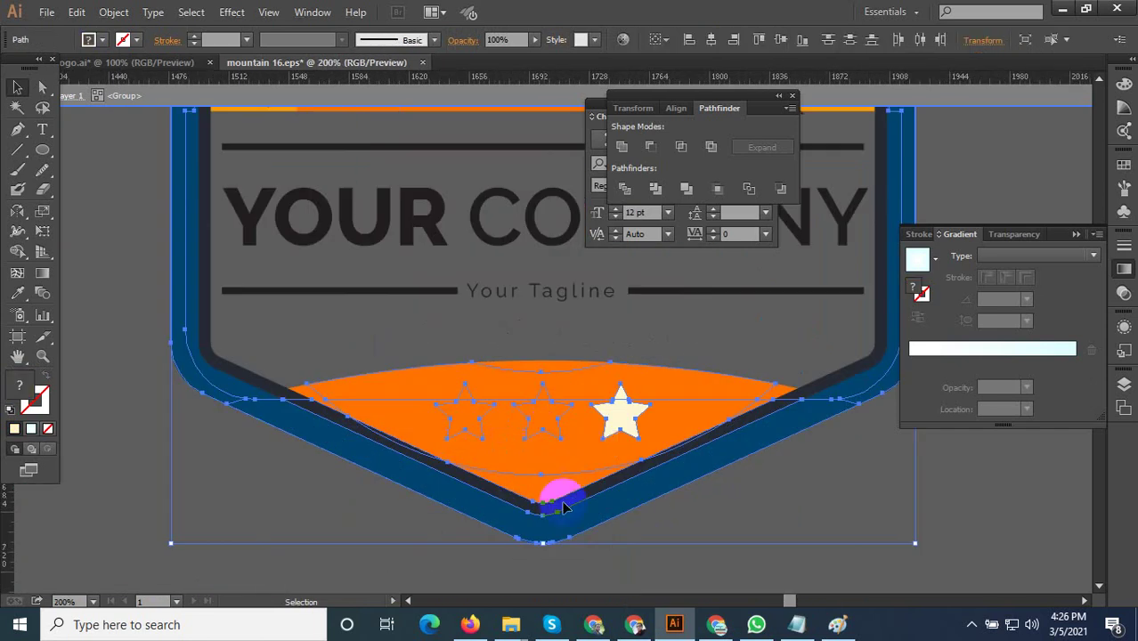
{"action": "left_click", "coordinate": [497, 485], "text": "shift"}
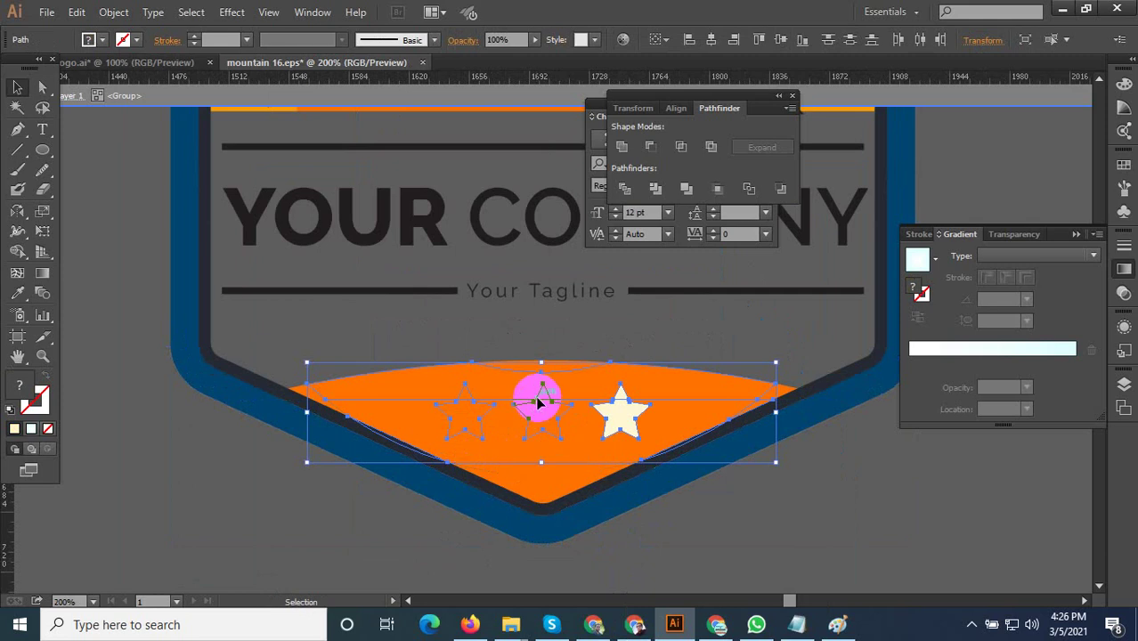
{"action": "right_click", "coordinate": [535, 395]}
{"action": "left_click", "coordinate": [739, 383]}
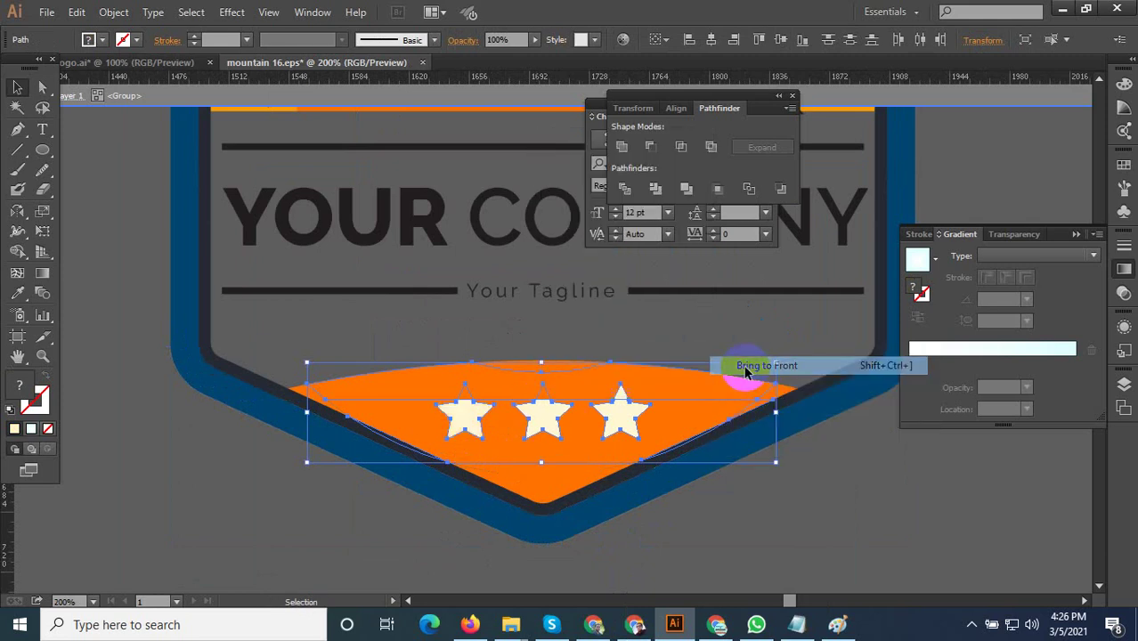
{"action": "scroll", "coordinate": [562, 360], "scroll_direction": "up", "scroll_amount": 2}
{"action": "left_click", "coordinate": [563, 329]}
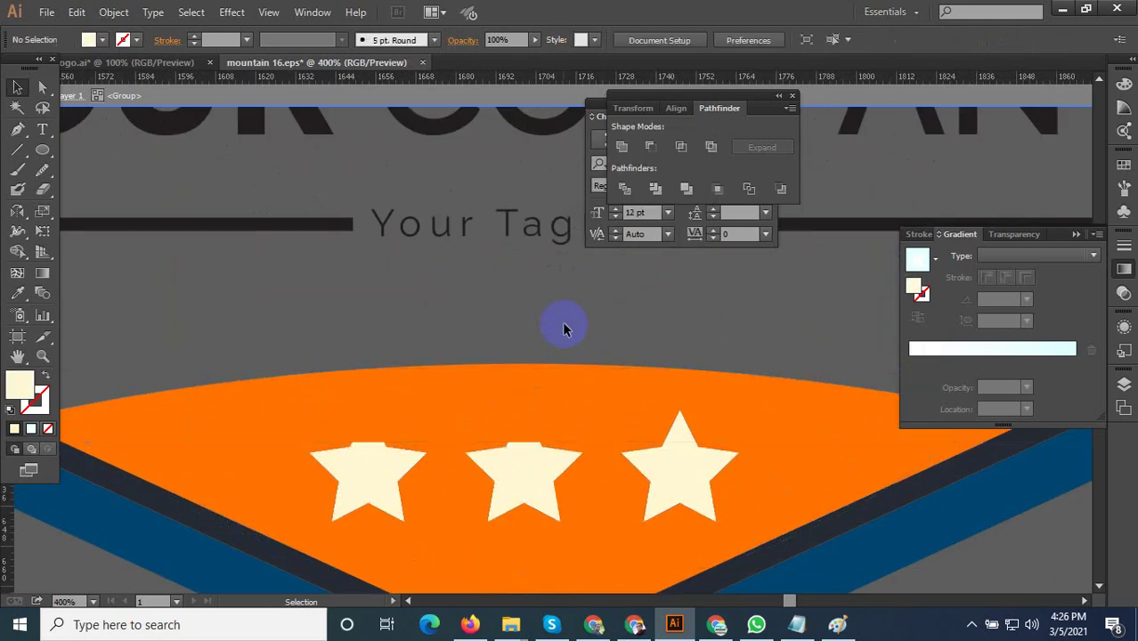
Bring the left two stars to the front as well.
{"action": "left_click", "coordinate": [319, 445]}
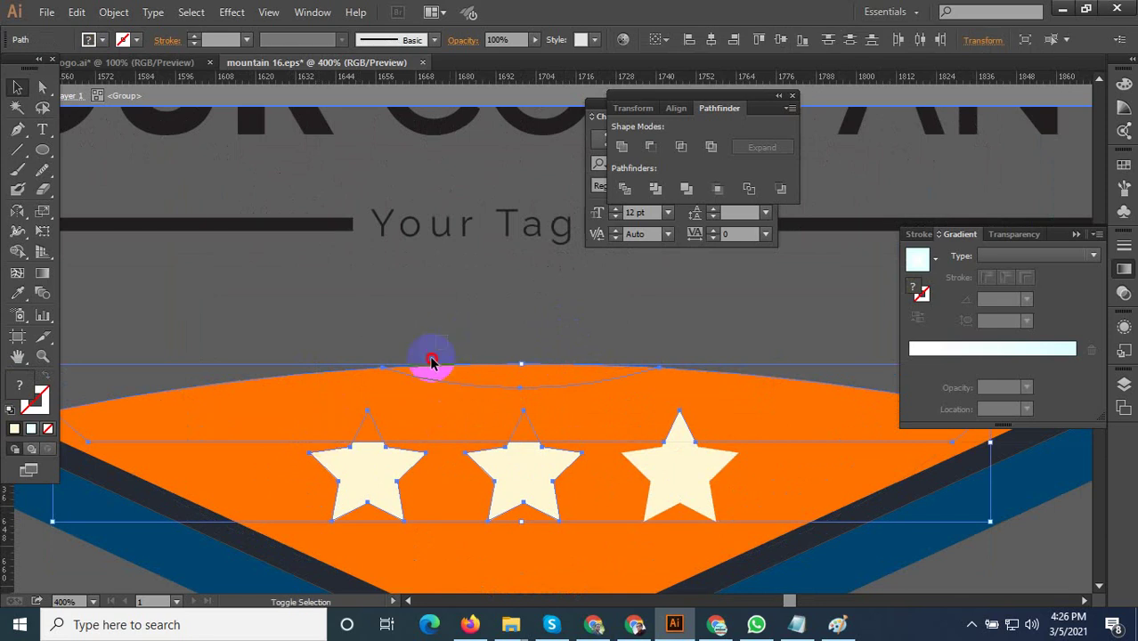
{"action": "right_click", "coordinate": [524, 436]}
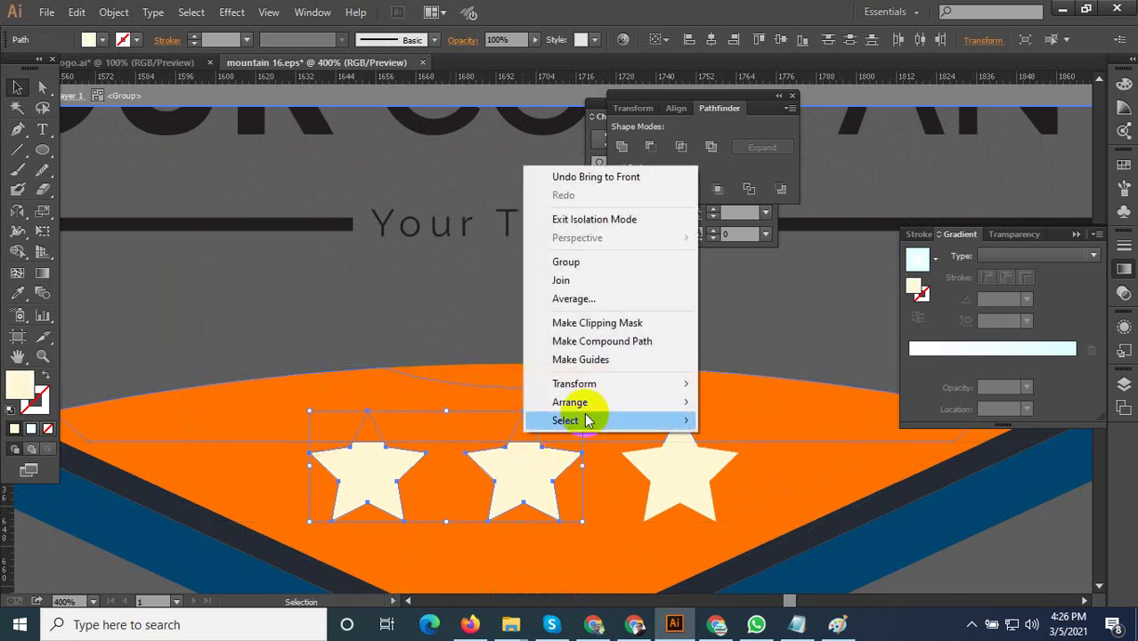
{"action": "left_click", "coordinate": [723, 402]}
{"action": "left_click", "coordinate": [457, 450]}
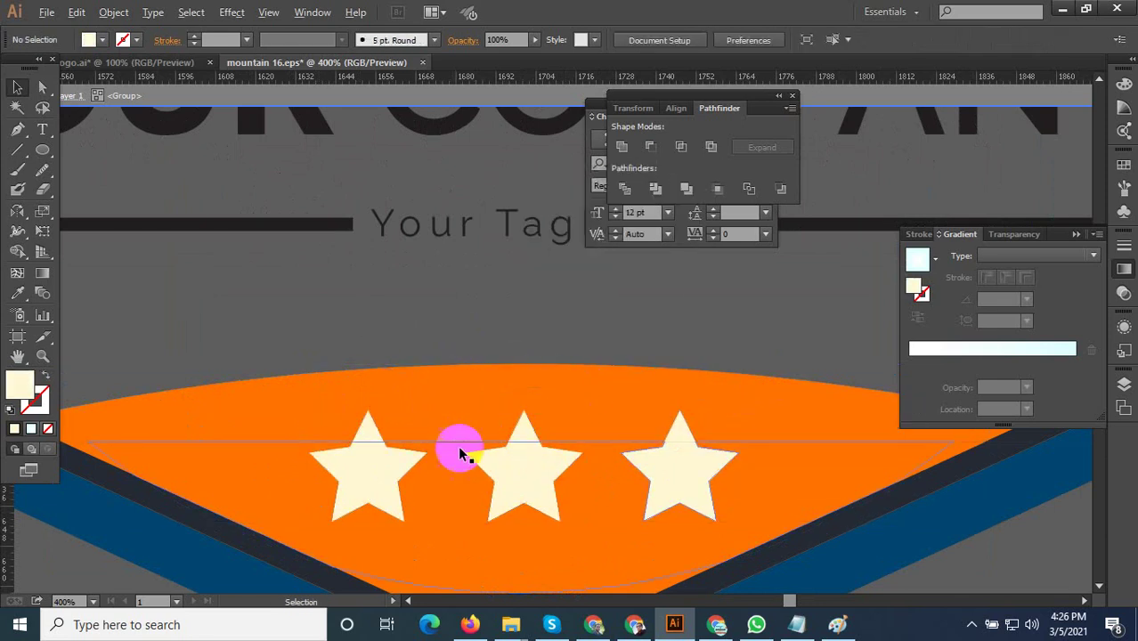
Marquee-select all badge parts and group them.
{"action": "scroll", "coordinate": [457, 452], "scroll_direction": "down", "scroll_amount": 4}
{"action": "scroll", "coordinate": [645, 537], "scroll_direction": "down", "scroll_amount": 3}
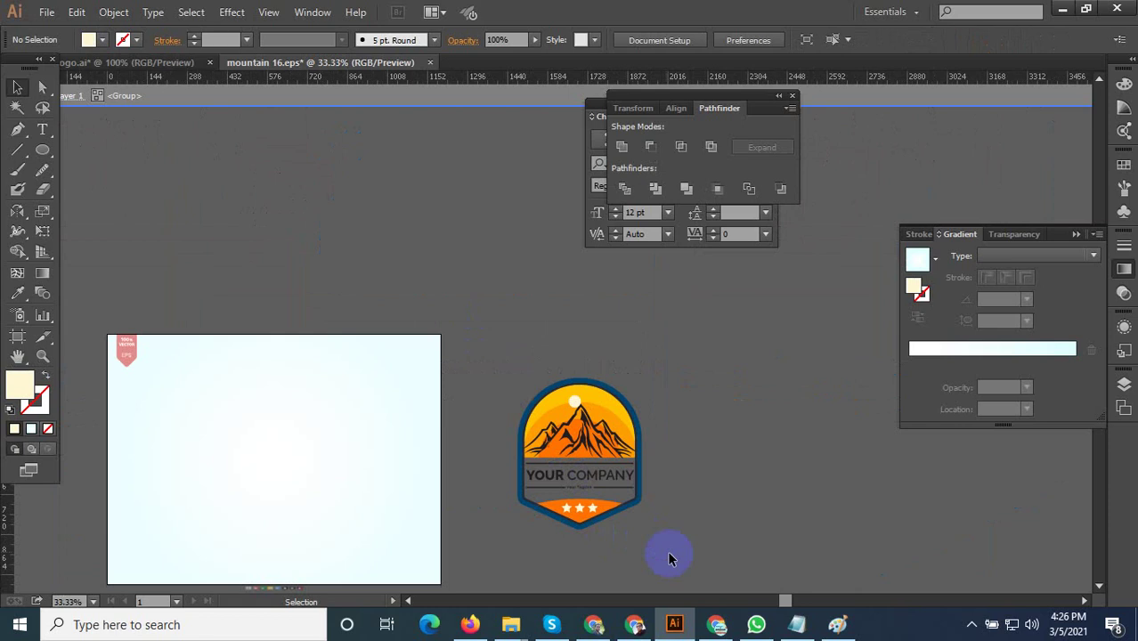
{"action": "left_click", "coordinate": [535, 413]}
{"action": "left_click_drag", "start_coordinate": [535, 414], "coordinate": [682, 345]}
{"action": "right_click", "coordinate": [713, 381]}
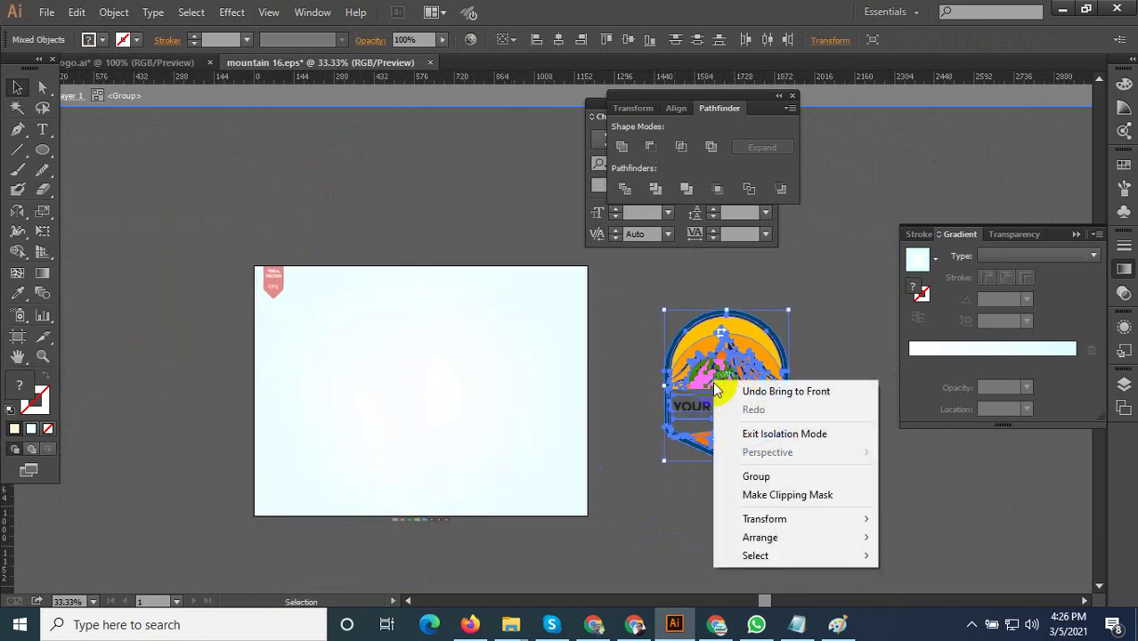
{"action": "left_click", "coordinate": [758, 478]}
Move the grouped badge onto the artboard and enlarge it around its centre.
{"action": "left_click_drag", "start_coordinate": [763, 376], "coordinate": [460, 385]}
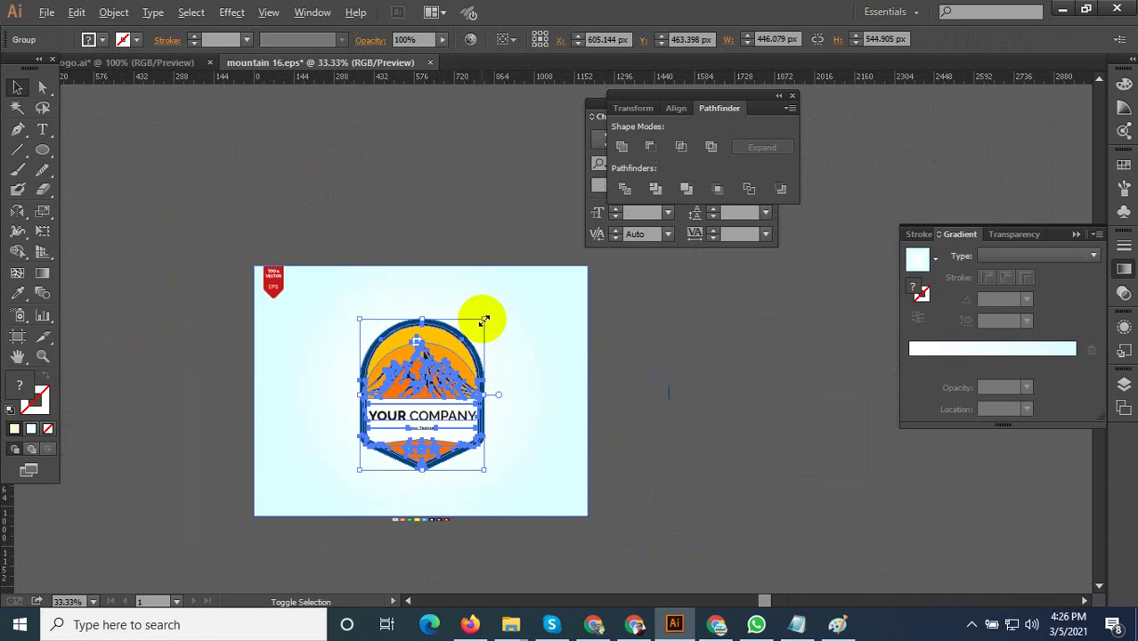
{"action": "left_click_drag", "start_coordinate": [484, 319], "coordinate": [497, 301]}
{"action": "left_click", "coordinate": [703, 482]}
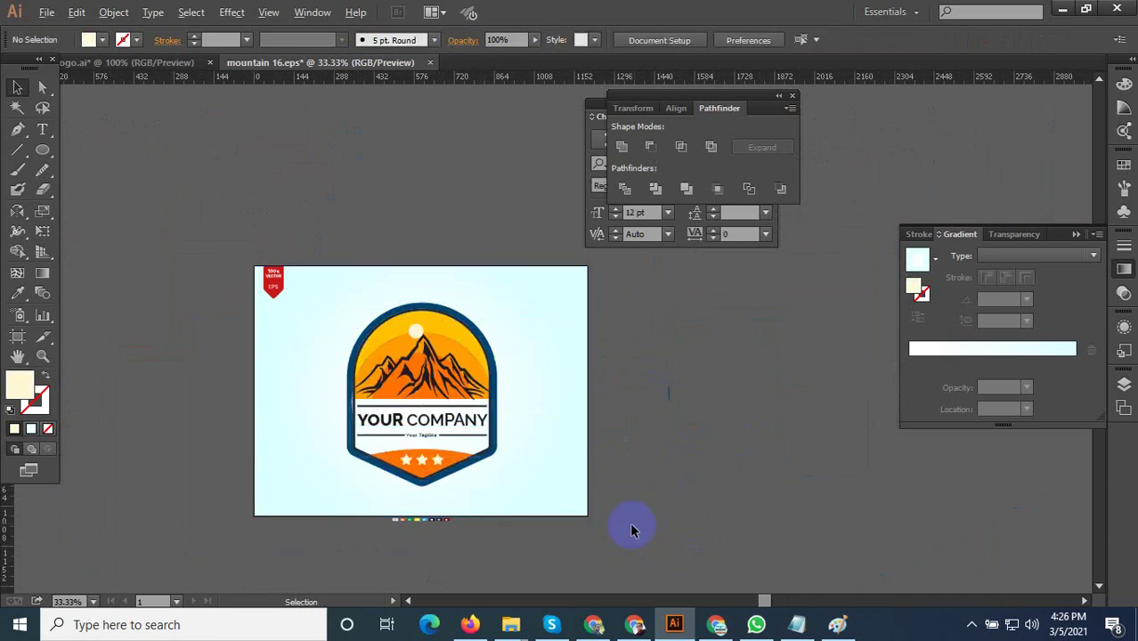
Save the badge as Illustrator EPS file mountain 17, accepting the EPS options.
{"action": "scroll", "coordinate": [609, 526], "scroll_direction": "up", "scroll_amount": 1}
{"action": "scroll", "coordinate": [636, 521], "scroll_direction": "down", "scroll_amount": 1}
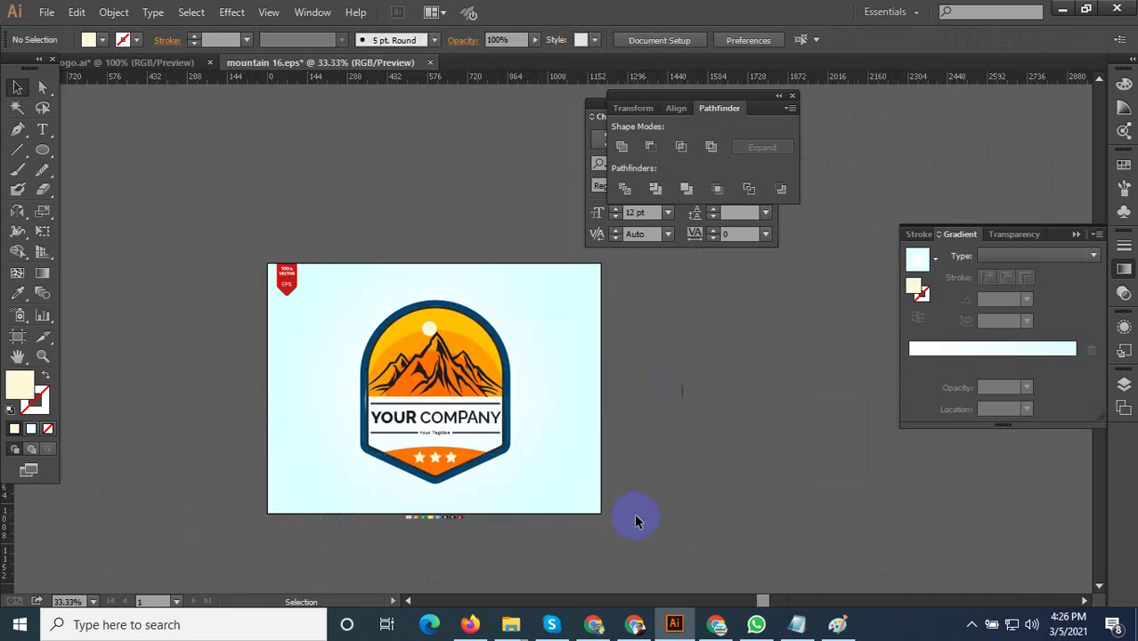
{"action": "key", "text": "ctrl+shift+s"}
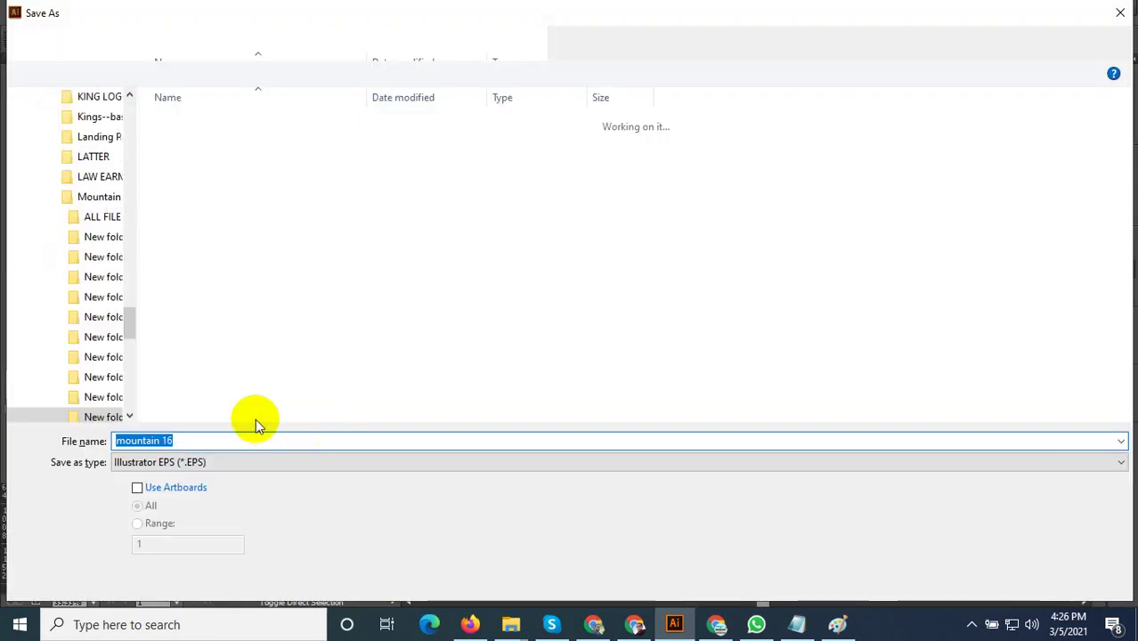
{"action": "left_click", "coordinate": [193, 442]}
{"action": "type", "text": "17"}
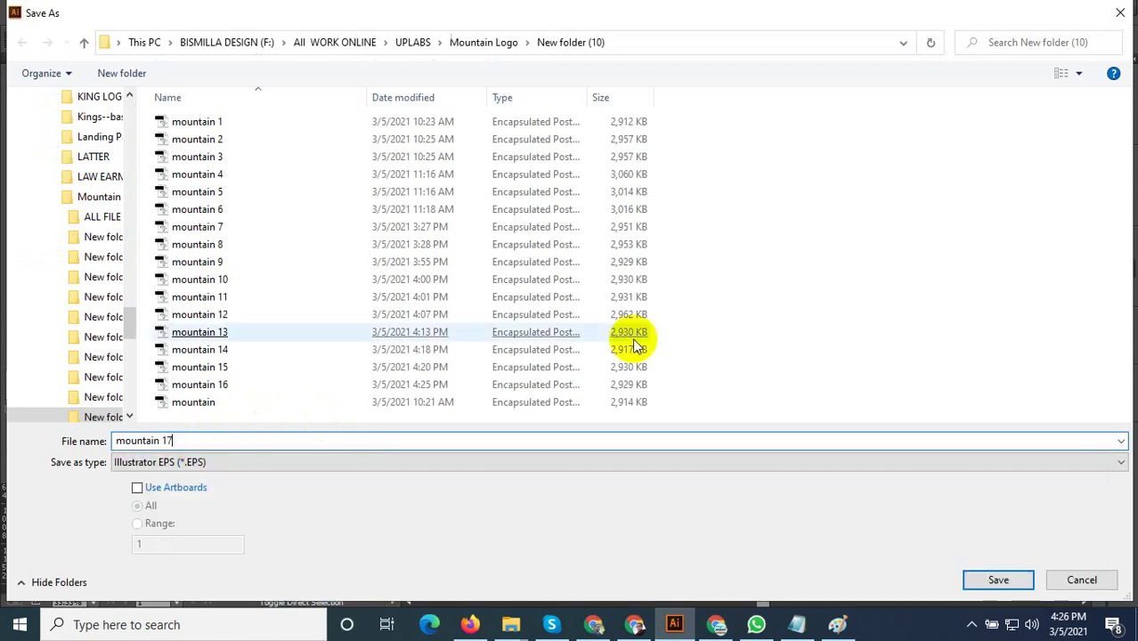
{"action": "left_click", "coordinate": [972, 577]}
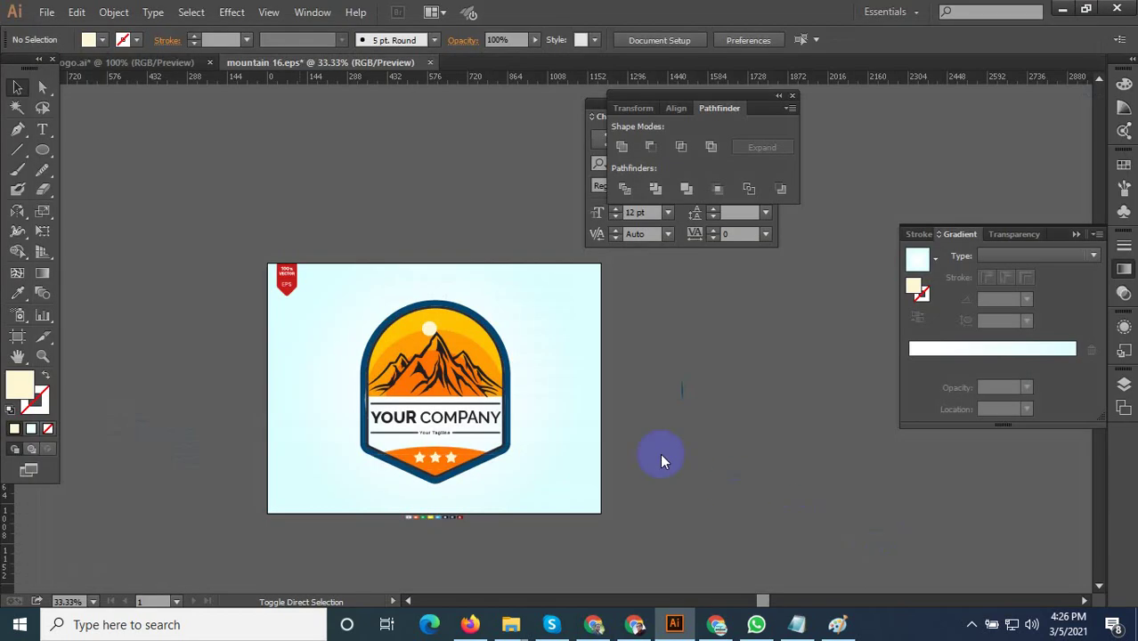
{"action": "left_click", "coordinate": [630, 542]}
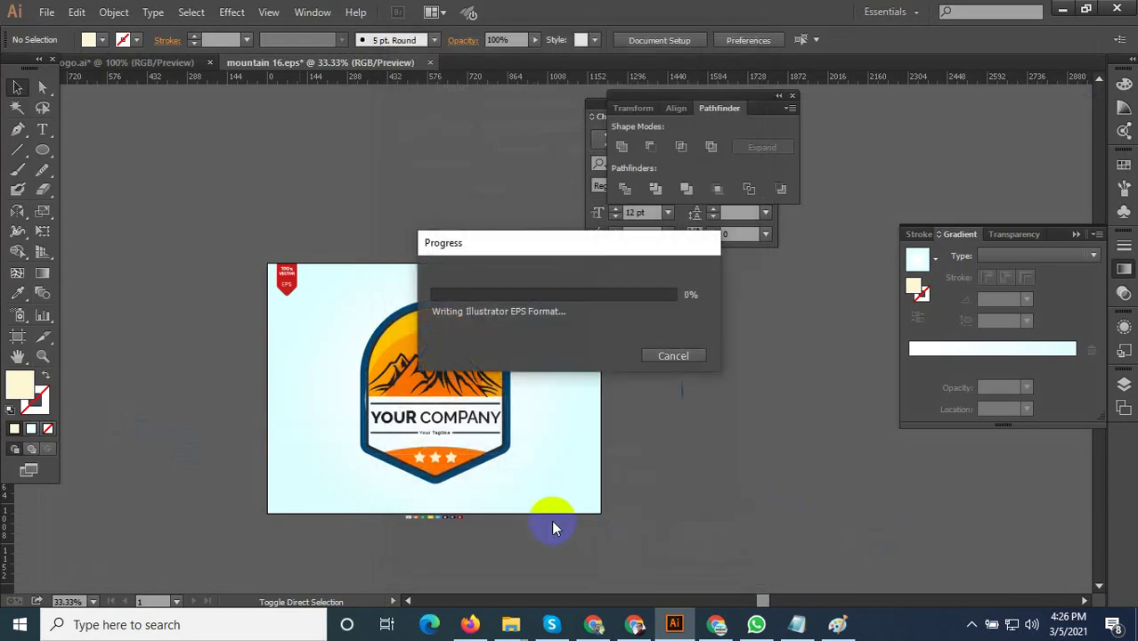
Marquee-select and delete the logo artwork, then undo to restore it.
{"action": "scroll", "coordinate": [430, 476], "scroll_direction": "up", "scroll_amount": 5}
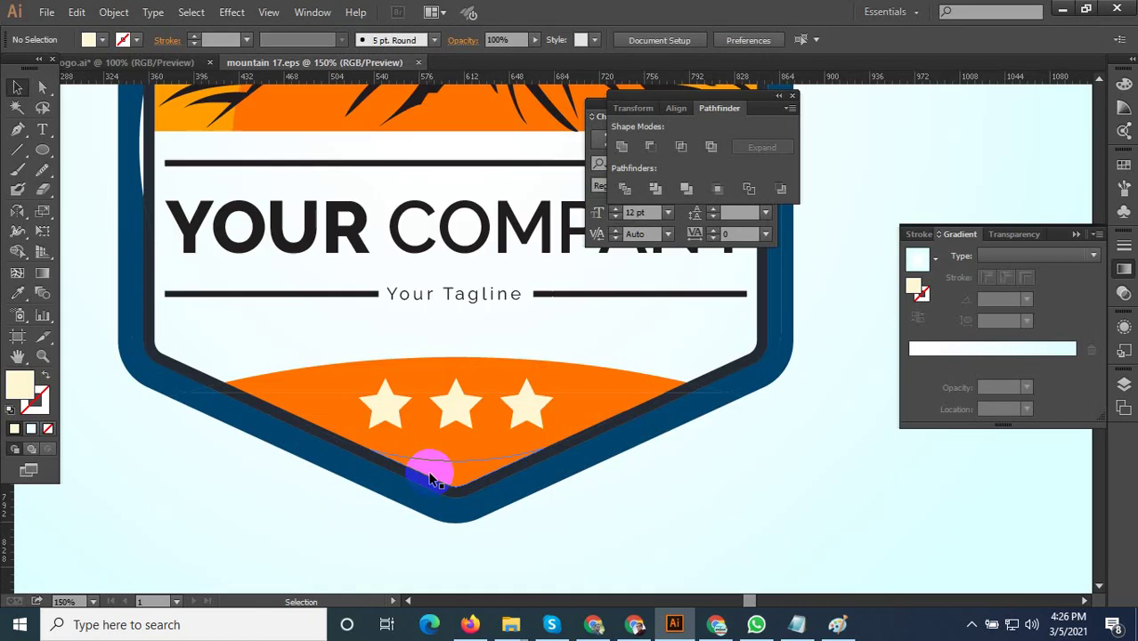
{"action": "scroll", "coordinate": [432, 492], "scroll_direction": "down", "scroll_amount": 6}
{"action": "scroll", "coordinate": [466, 306], "scroll_direction": "up", "scroll_amount": 2}
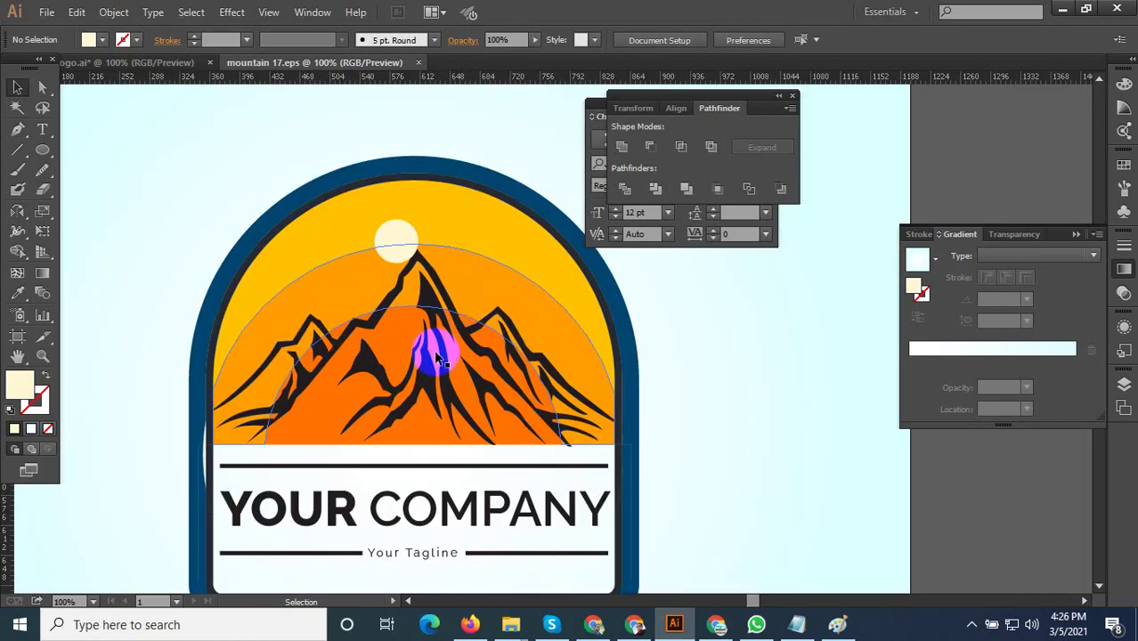
{"action": "left_click", "coordinate": [412, 226]}
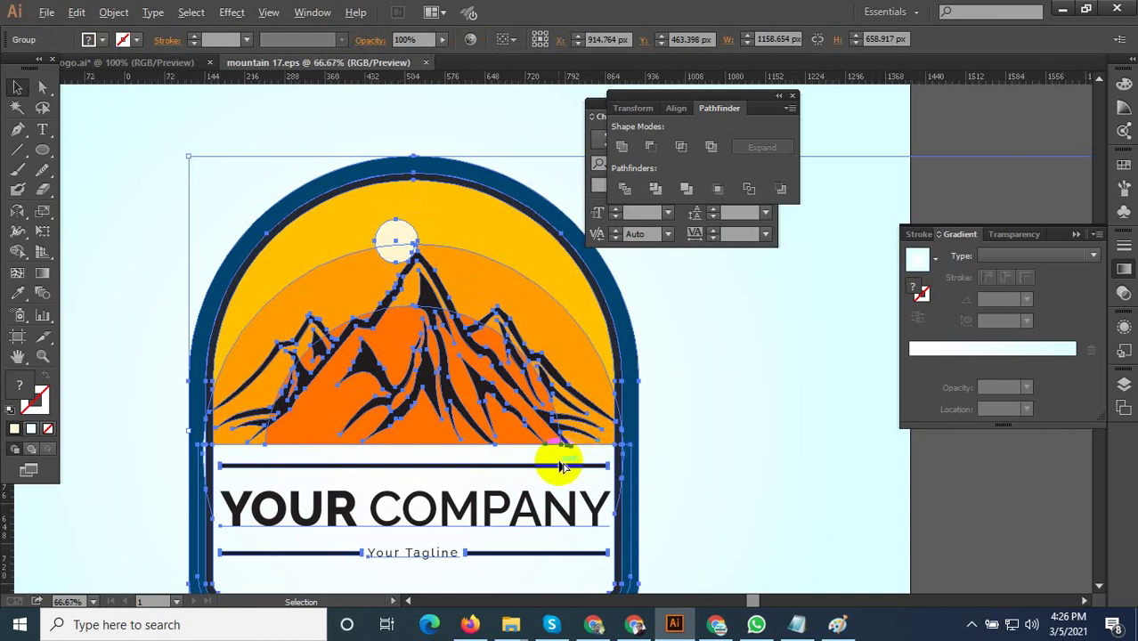
{"action": "scroll", "coordinate": [675, 504], "scroll_direction": "down", "scroll_amount": 1}
{"action": "left_click", "coordinate": [861, 534]}
{"action": "scroll", "coordinate": [850, 483], "scroll_direction": "down", "scroll_amount": 1}
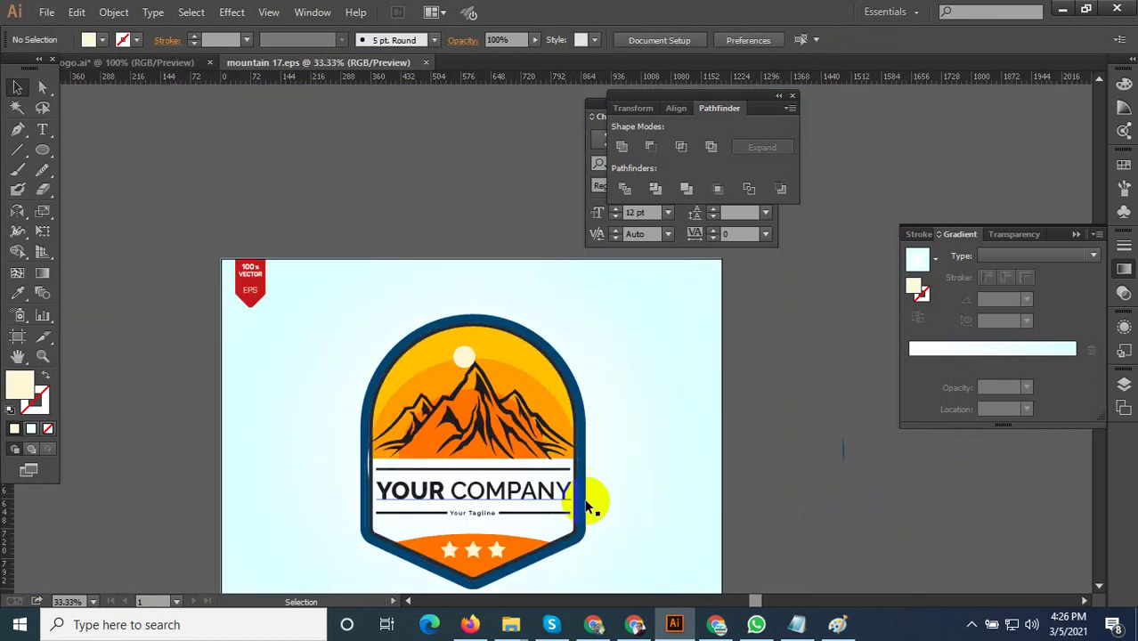
{"action": "scroll", "coordinate": [589, 500], "scroll_direction": "down", "scroll_amount": 1}
{"action": "left_click_drag", "start_coordinate": [796, 496], "coordinate": [657, 381]}
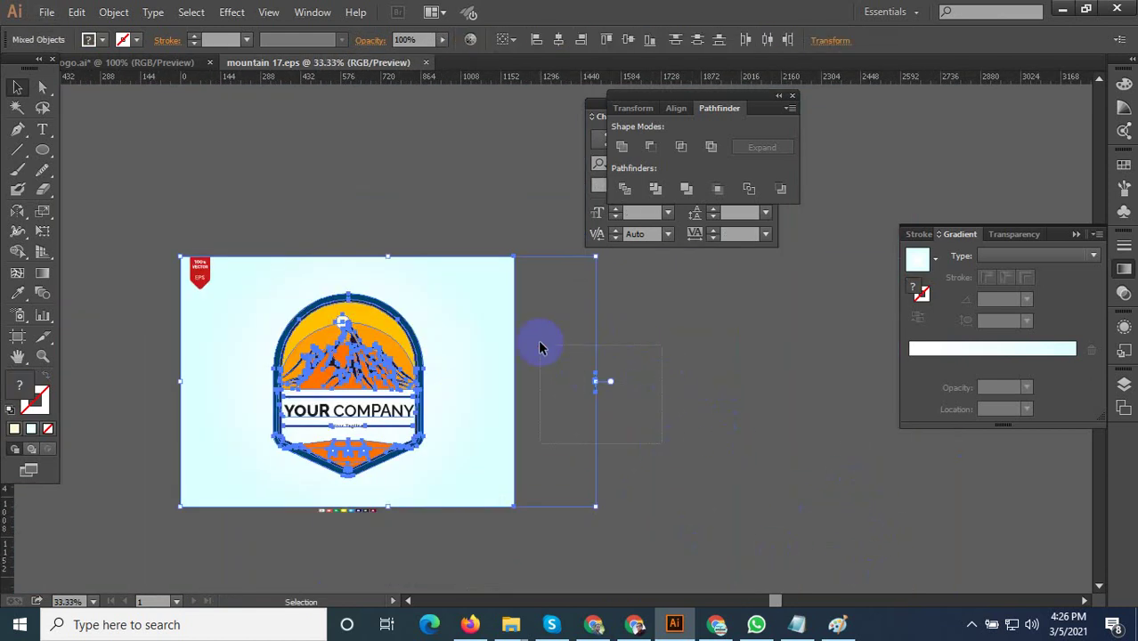
{"action": "key", "text": "Delete"}
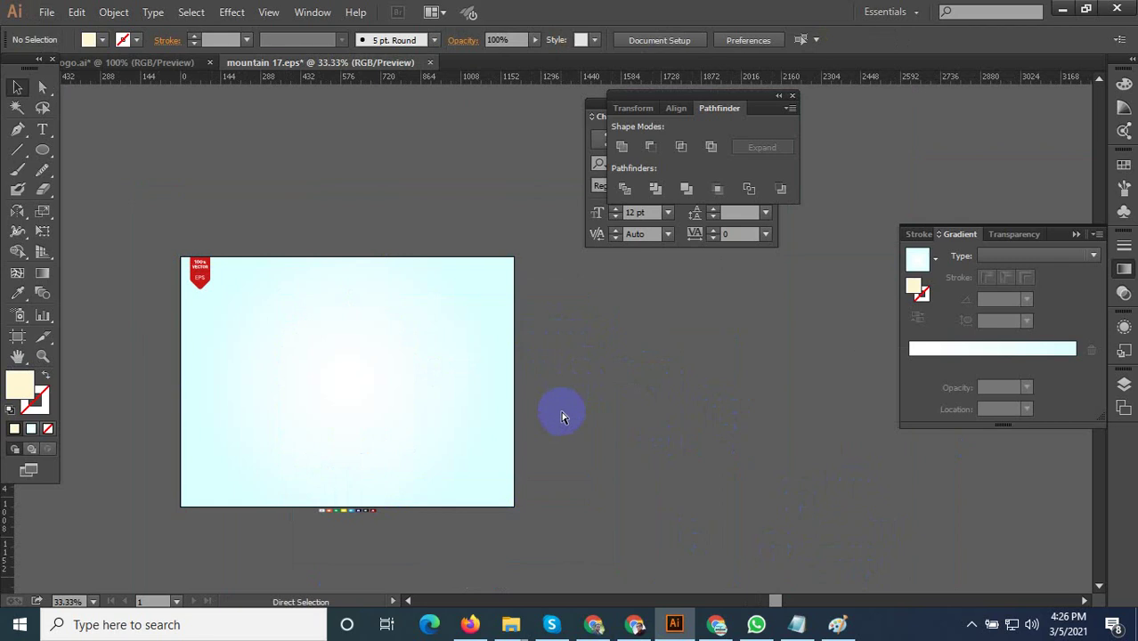
{"action": "key", "text": "ctrl+z"}
Enter and exit the badge group's isolation mode, leaving nothing selected.
{"action": "left_click", "coordinate": [643, 448]}
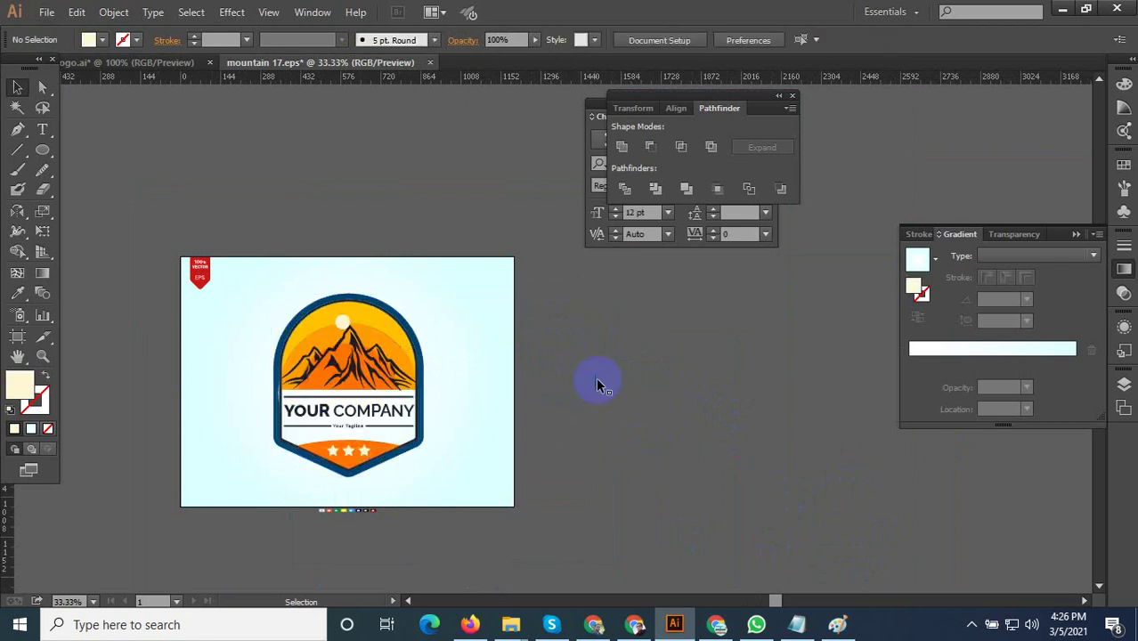
{"action": "left_click", "coordinate": [597, 384]}
{"action": "left_click", "coordinate": [578, 410]}
{"action": "double_click", "coordinate": [406, 375]}
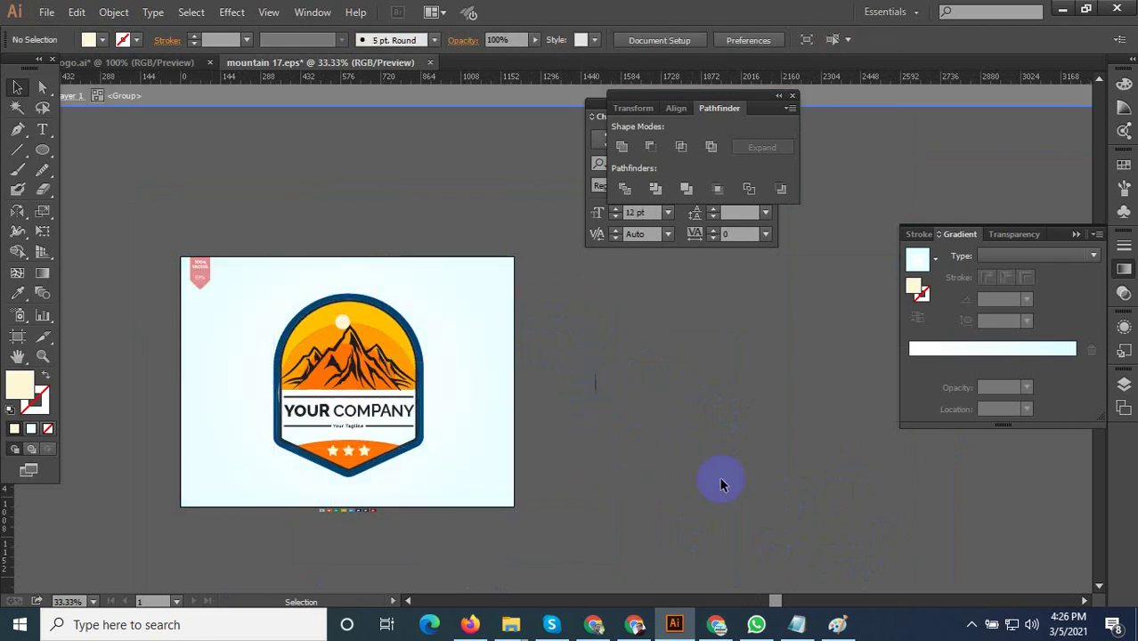
{"action": "left_click_drag", "start_coordinate": [584, 474], "coordinate": [587, 488]}
{"action": "double_click", "coordinate": [592, 470]}
{"action": "left_click", "coordinate": [370, 417]}
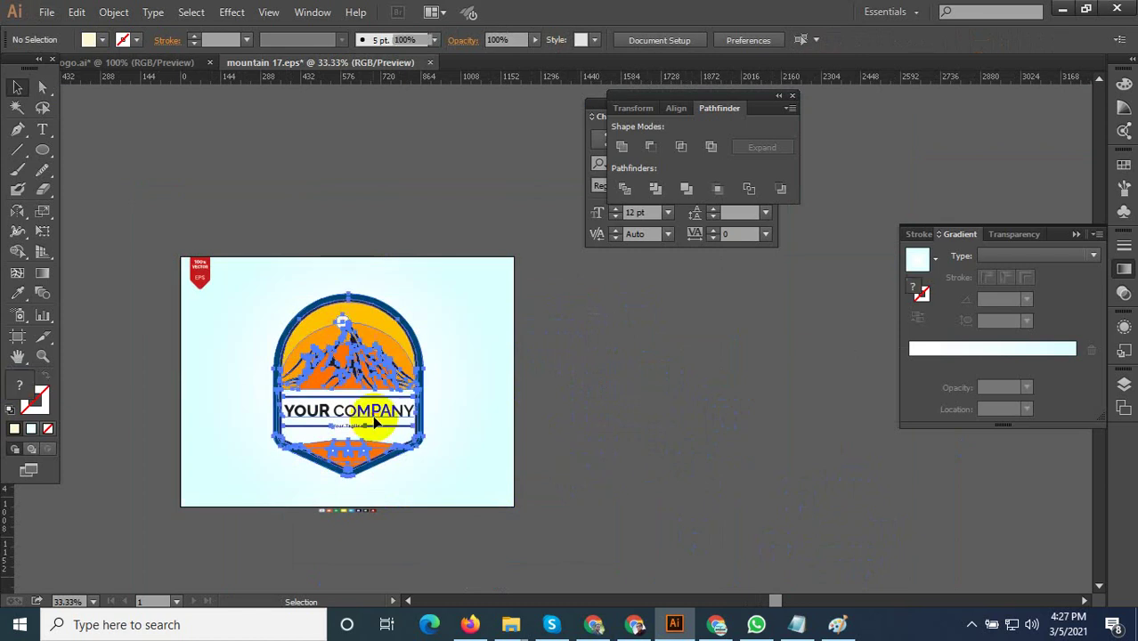
{"action": "left_click", "coordinate": [418, 472]}
Re-save as mountain 17.eps, replacing the existing file and accepting the EPS options.
{"action": "key", "text": "ctrl+shift+s"}
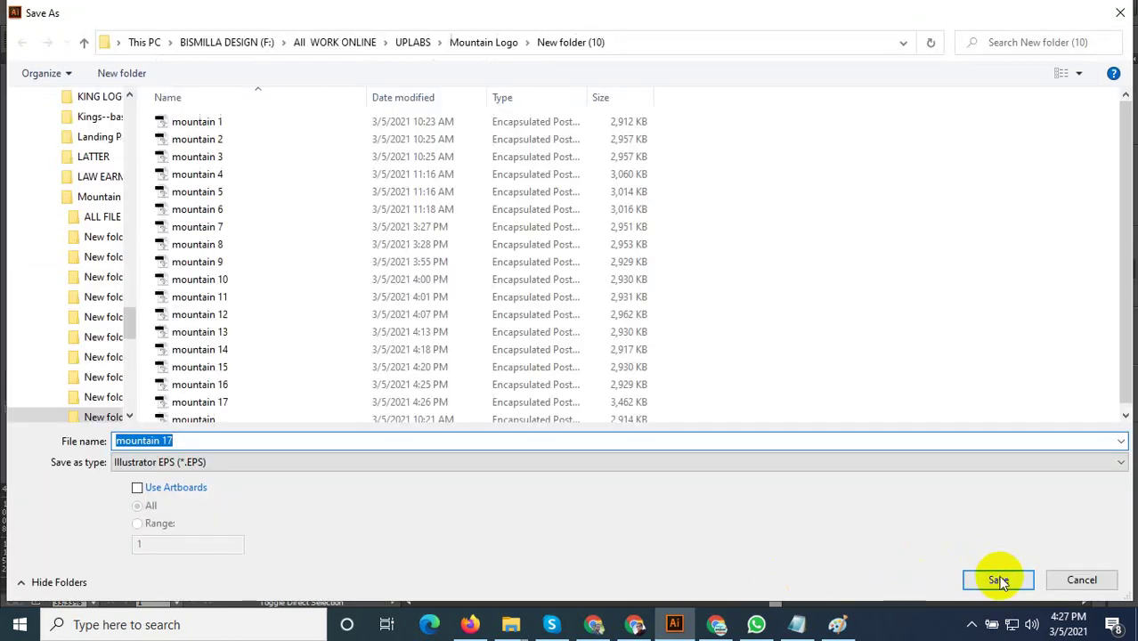
{"action": "left_click", "coordinate": [999, 580]}
{"action": "left_click", "coordinate": [642, 381]}
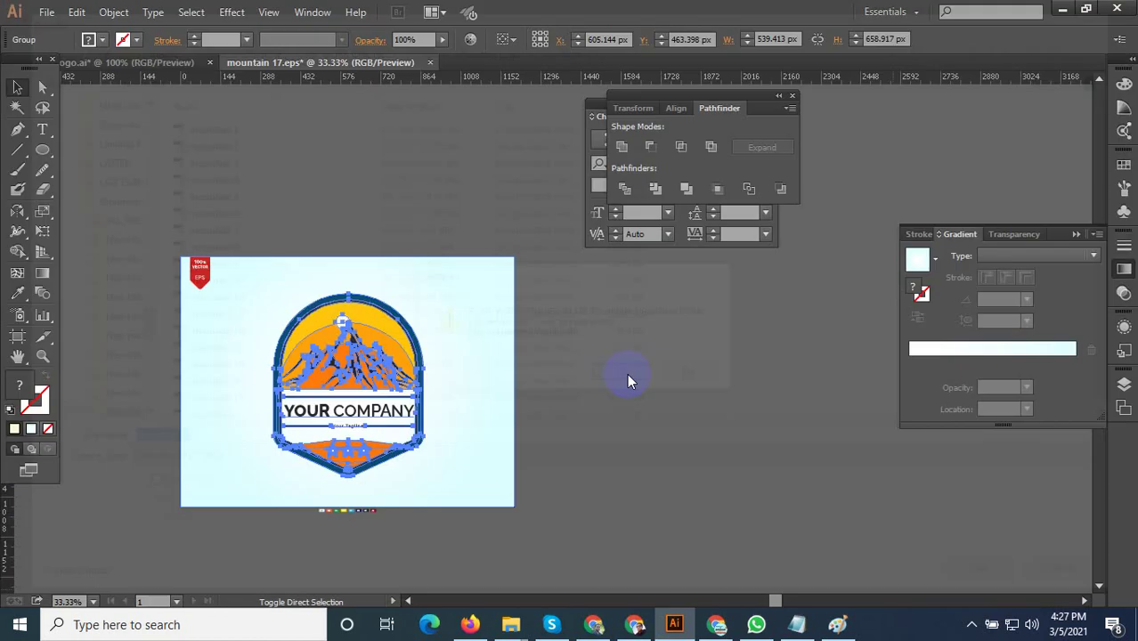
{"action": "left_click", "coordinate": [642, 535]}
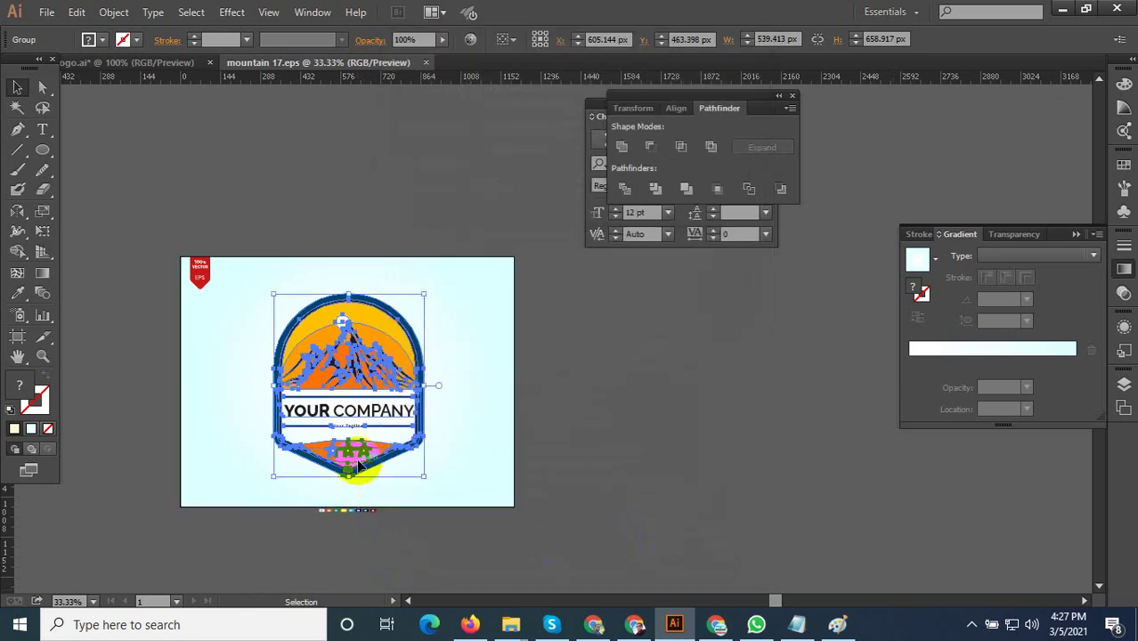
Enter the mountain group and bring the mountain outline to the front.
{"action": "scroll", "coordinate": [356, 459], "scroll_direction": "up", "scroll_amount": 2}
{"action": "left_click", "coordinate": [708, 421]}
{"action": "scroll", "coordinate": [266, 249], "scroll_direction": "up", "scroll_amount": 1}
{"action": "scroll", "coordinate": [373, 428], "scroll_direction": "up", "scroll_amount": 1}
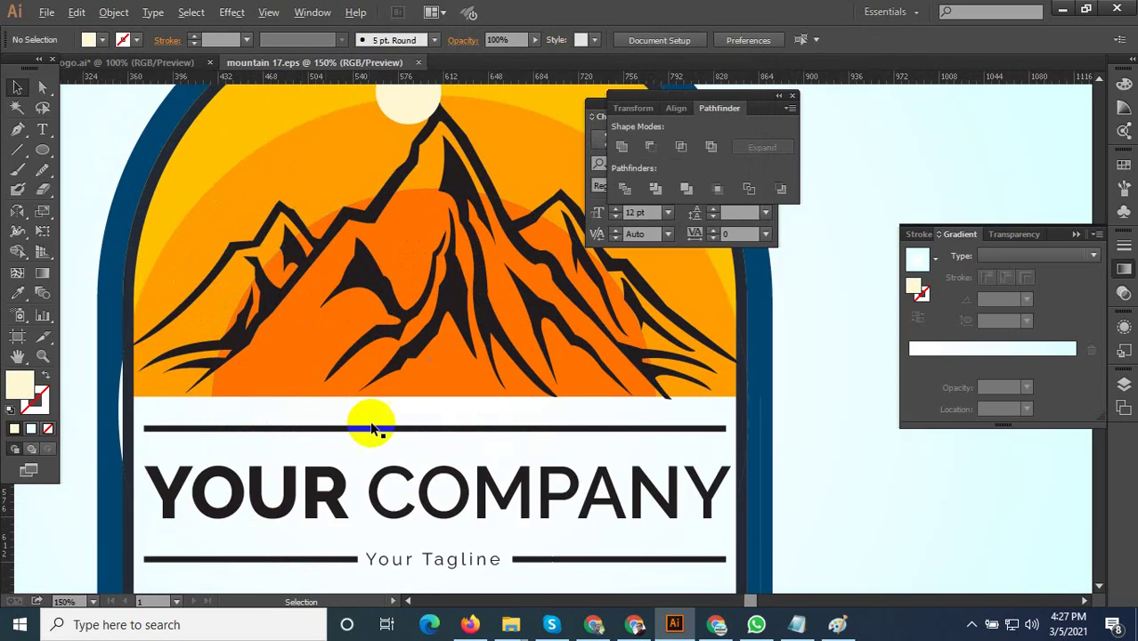
{"action": "scroll", "coordinate": [373, 427], "scroll_direction": "down", "scroll_amount": 1}
{"action": "scroll", "coordinate": [402, 289], "scroll_direction": "up", "scroll_amount": 2}
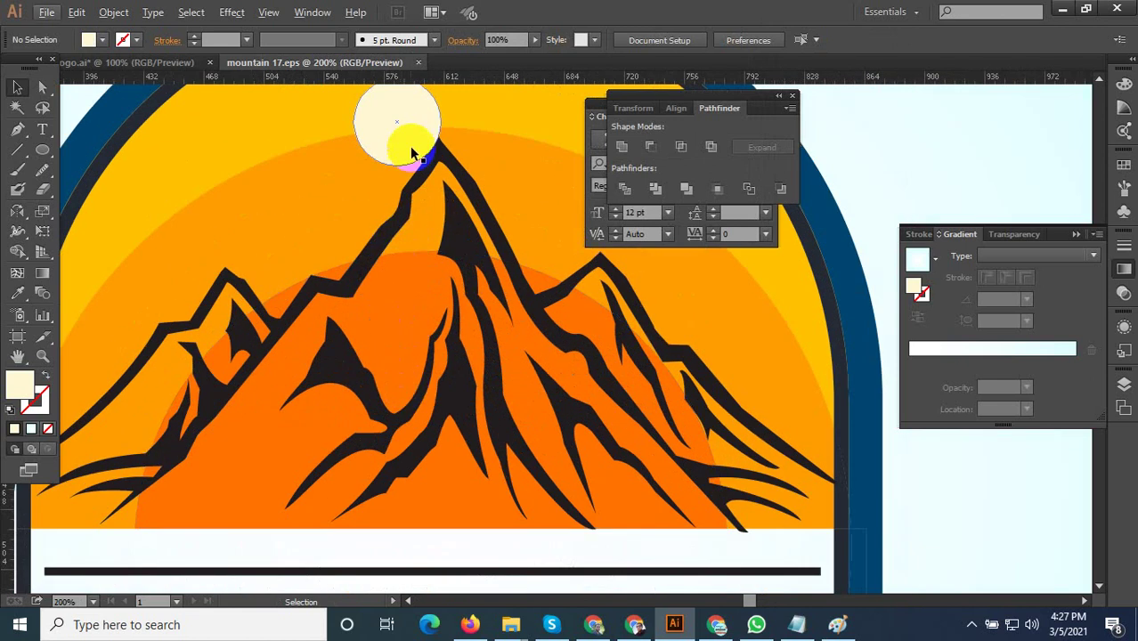
{"action": "scroll", "coordinate": [414, 138], "scroll_direction": "up", "scroll_amount": 2}
{"action": "double_click", "coordinate": [450, 175]}
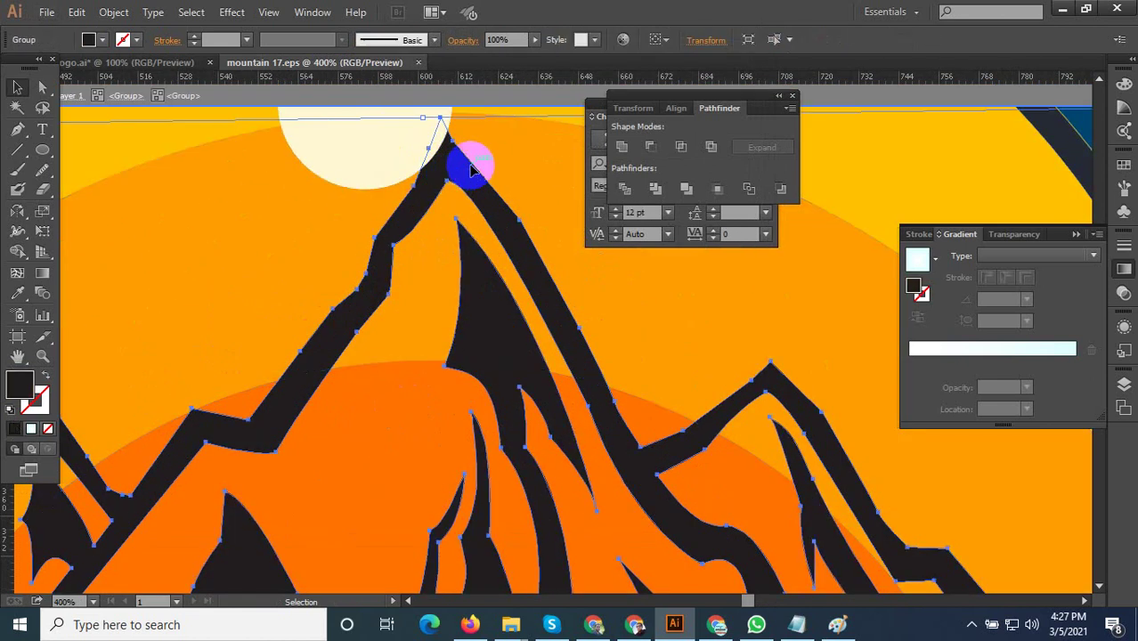
{"action": "right_click", "coordinate": [470, 164]}
{"action": "mouse_move", "coordinate": [543, 329]}
{"action": "left_click", "coordinate": [757, 322]}
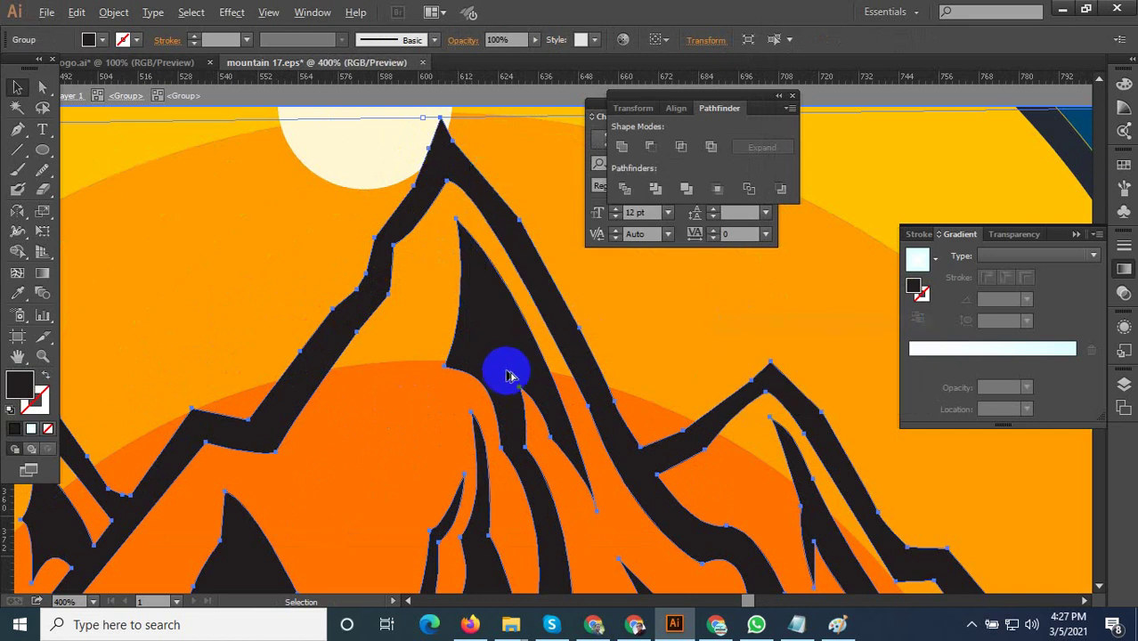
{"action": "scroll", "coordinate": [503, 373], "scroll_direction": "down", "scroll_amount": 3}
{"action": "left_click", "coordinate": [559, 325]}
Eyedrop the pale background fill onto the dark mountain outline group.
{"action": "scroll", "coordinate": [699, 395], "scroll_direction": "down", "scroll_amount": 2}
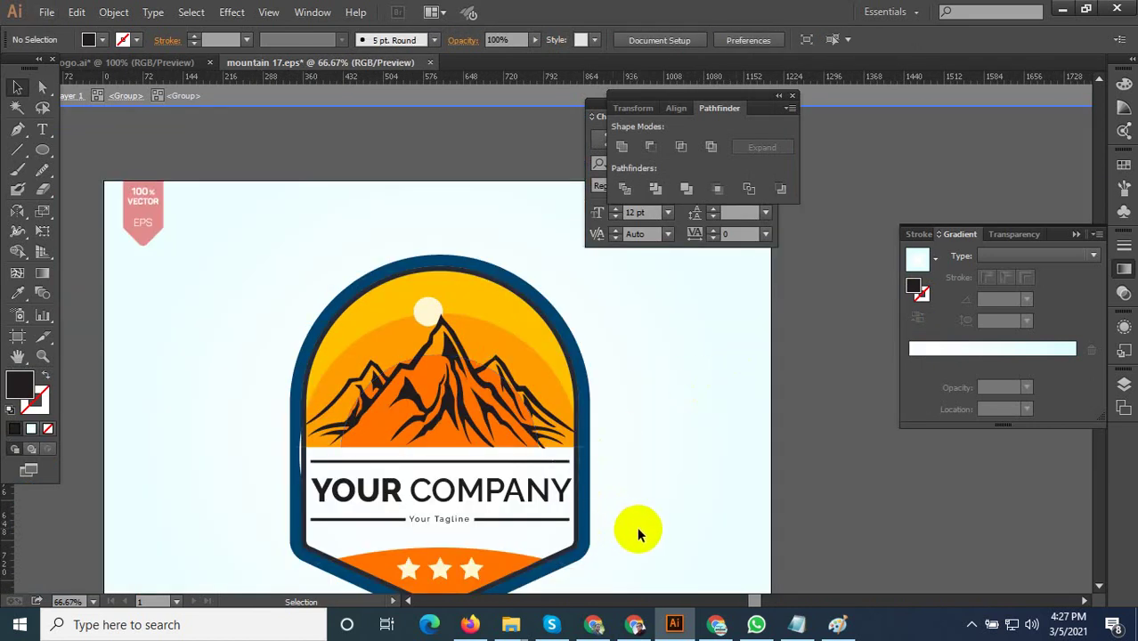
{"action": "scroll", "coordinate": [481, 587], "scroll_direction": "up", "scroll_amount": 1}
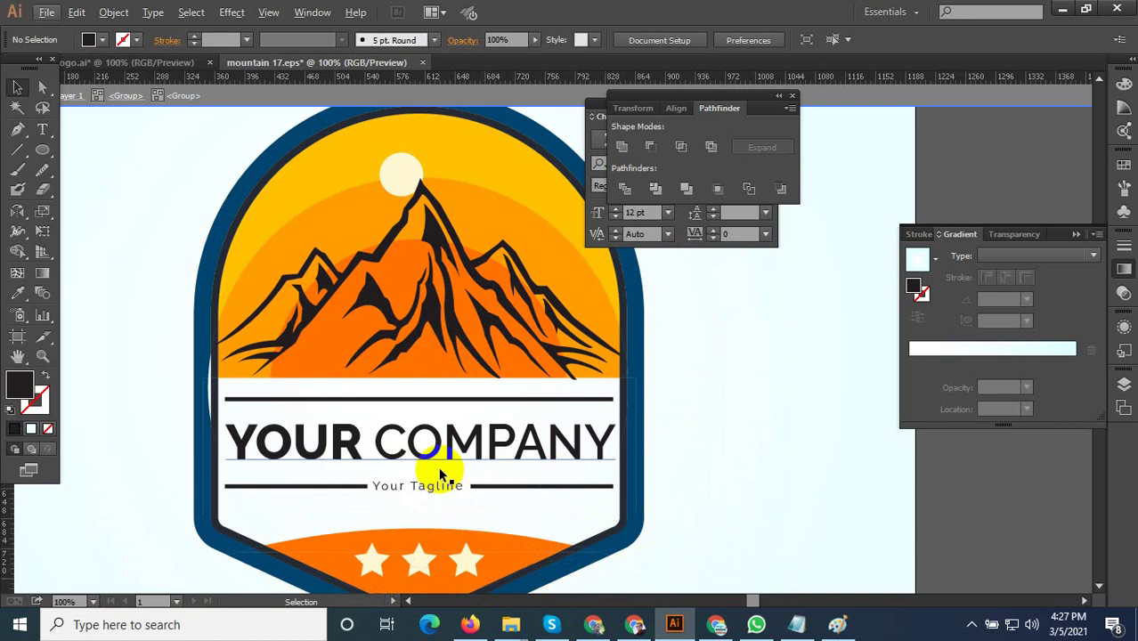
{"action": "left_click", "coordinate": [420, 307]}
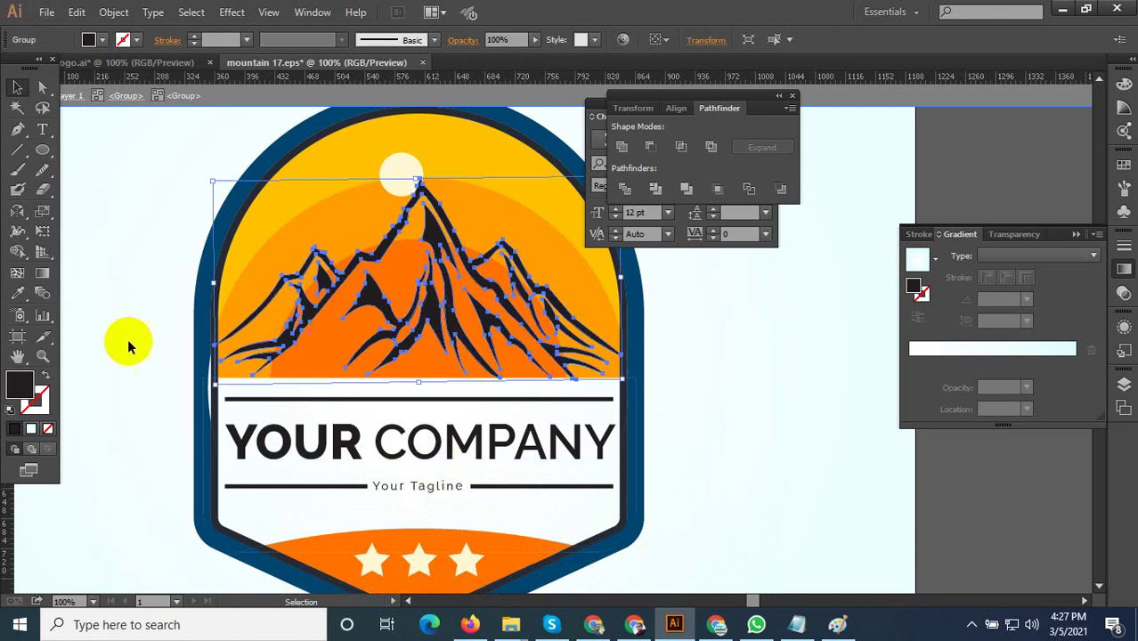
{"action": "left_click", "coordinate": [17, 293]}
{"action": "left_click", "coordinate": [267, 396]}
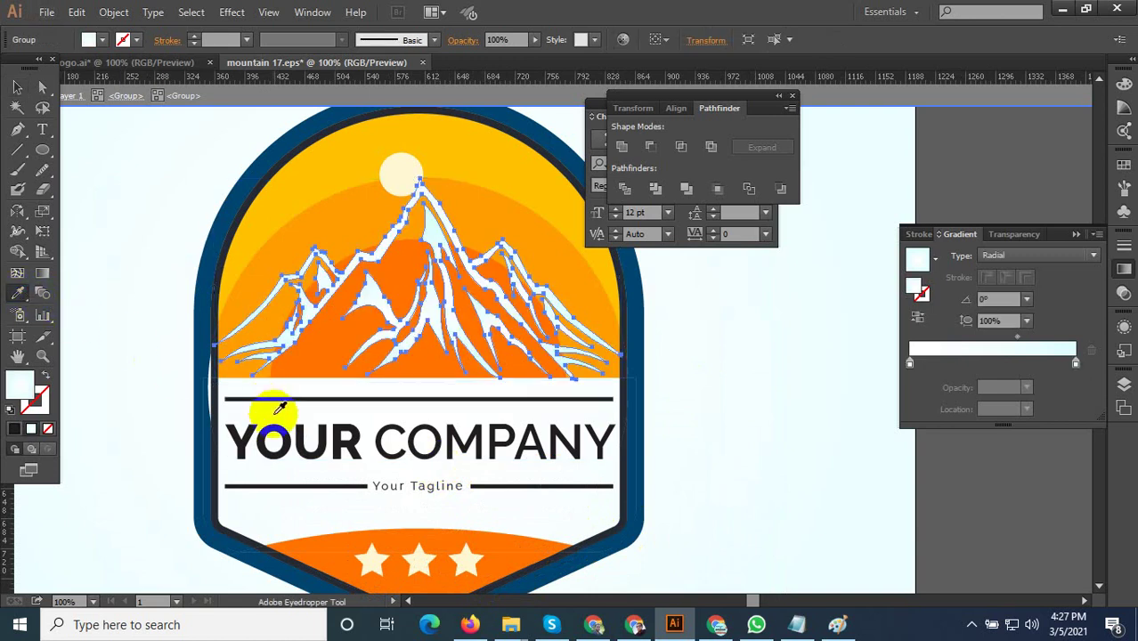
{"action": "left_click", "coordinate": [17, 89]}
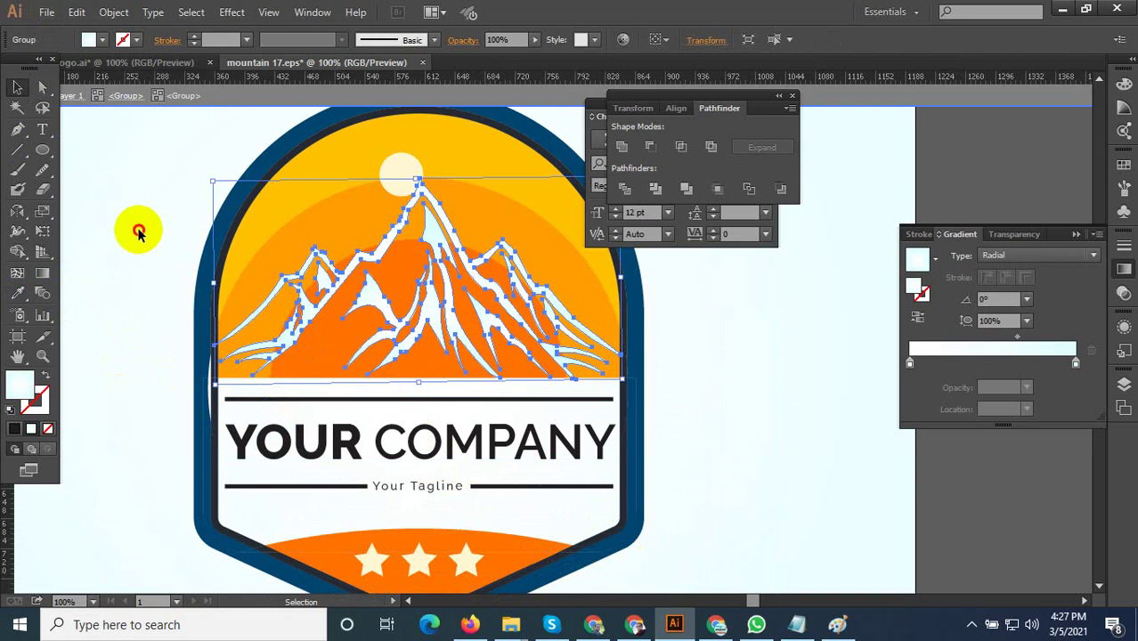
{"action": "left_click", "coordinate": [140, 229]}
Zoom in and isolate the navy border path beside the band, then exit isolation.
{"action": "scroll", "coordinate": [222, 391], "scroll_direction": "up", "scroll_amount": 2}
{"action": "scroll", "coordinate": [389, 359], "scroll_direction": "up", "scroll_amount": 2}
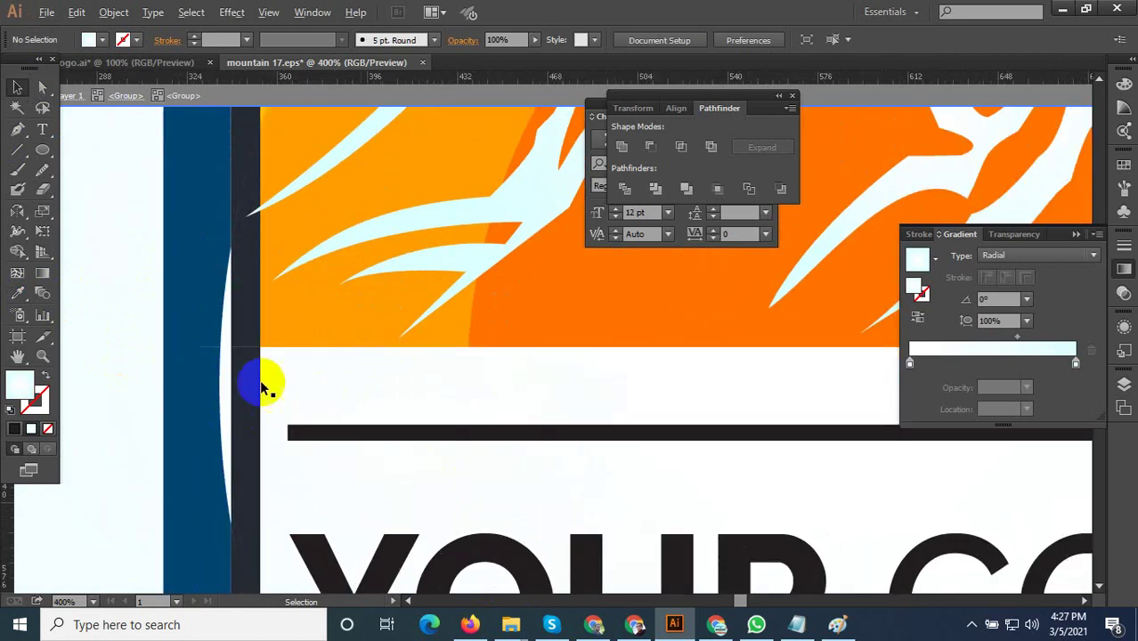
{"action": "scroll", "coordinate": [249, 406], "scroll_direction": "down", "scroll_amount": 1}
{"action": "scroll", "coordinate": [236, 373], "scroll_direction": "up", "scroll_amount": 1}
{"action": "left_click", "coordinate": [233, 368]}
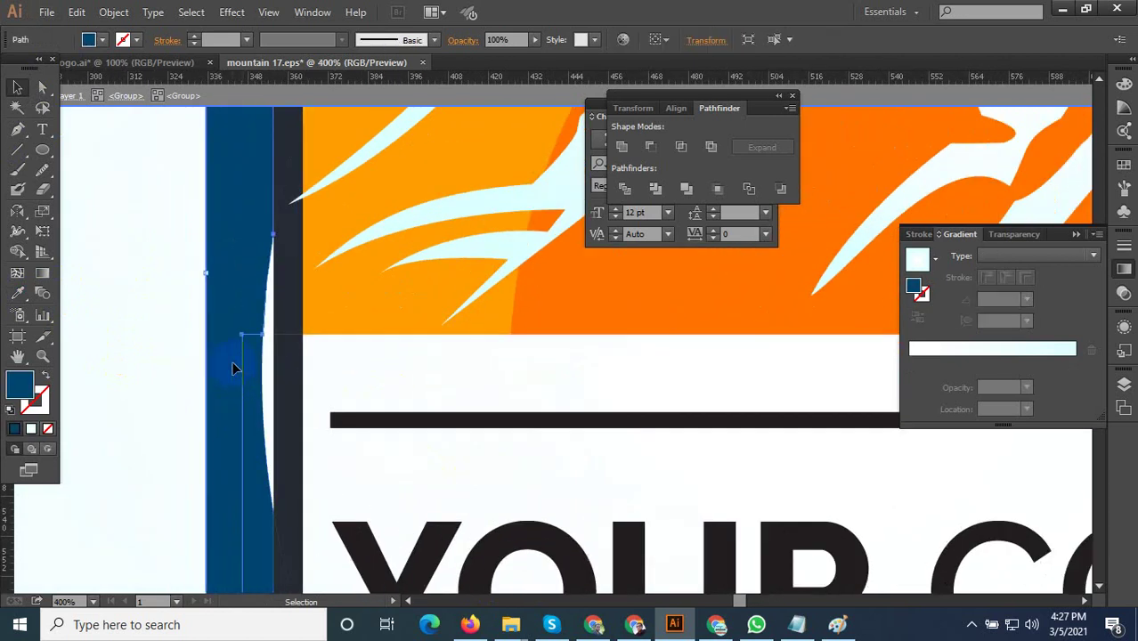
{"action": "double_click", "coordinate": [233, 369]}
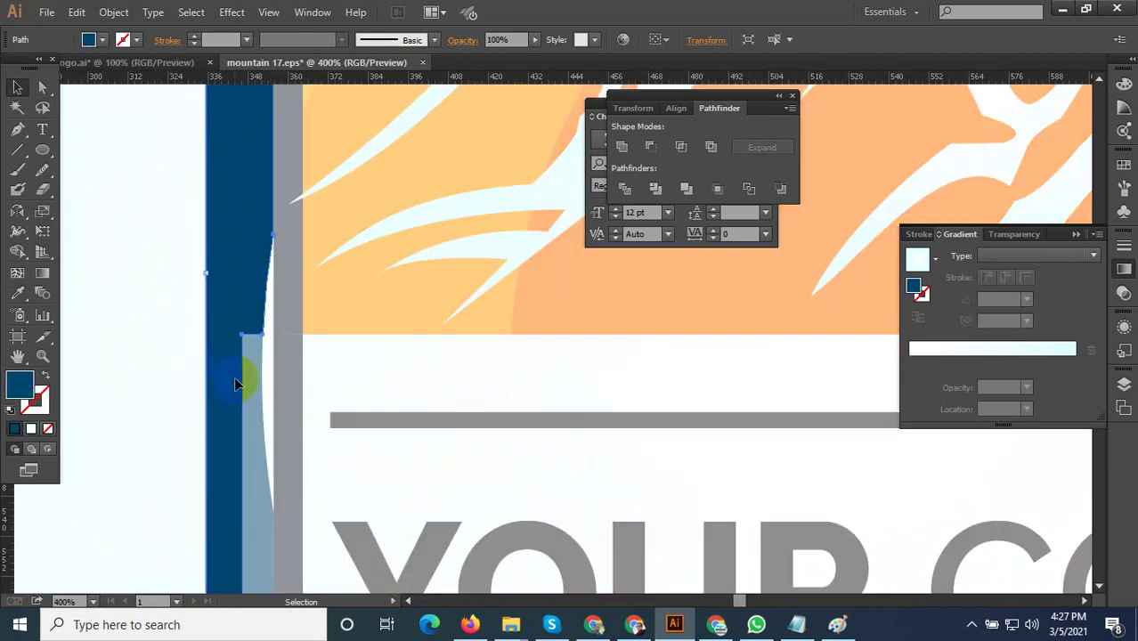
{"action": "key", "text": "Escape"}
Drill into the nested white-and-orange group and select the sliver along the left border.
{"action": "left_click", "coordinate": [257, 502]}
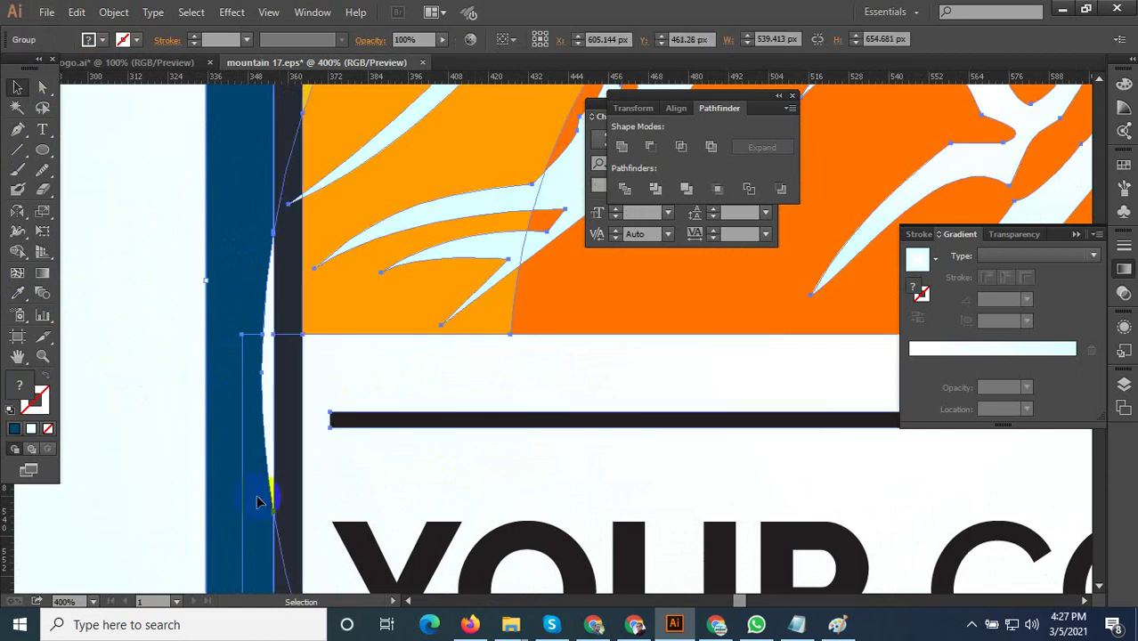
{"action": "double_click", "coordinate": [256, 502]}
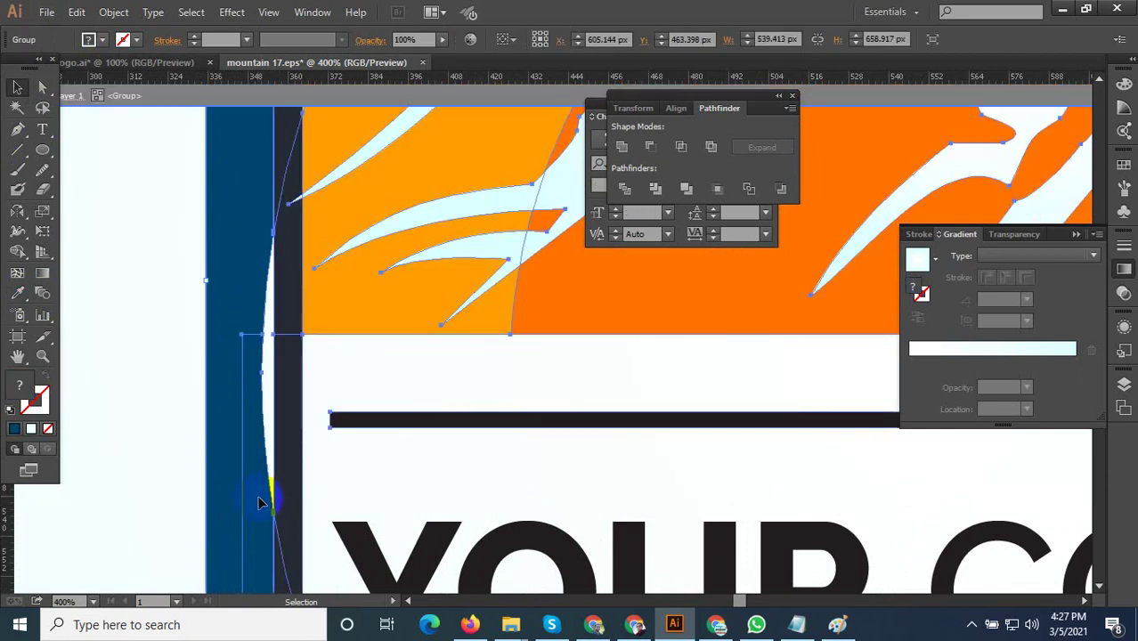
{"action": "double_click", "coordinate": [257, 508]}
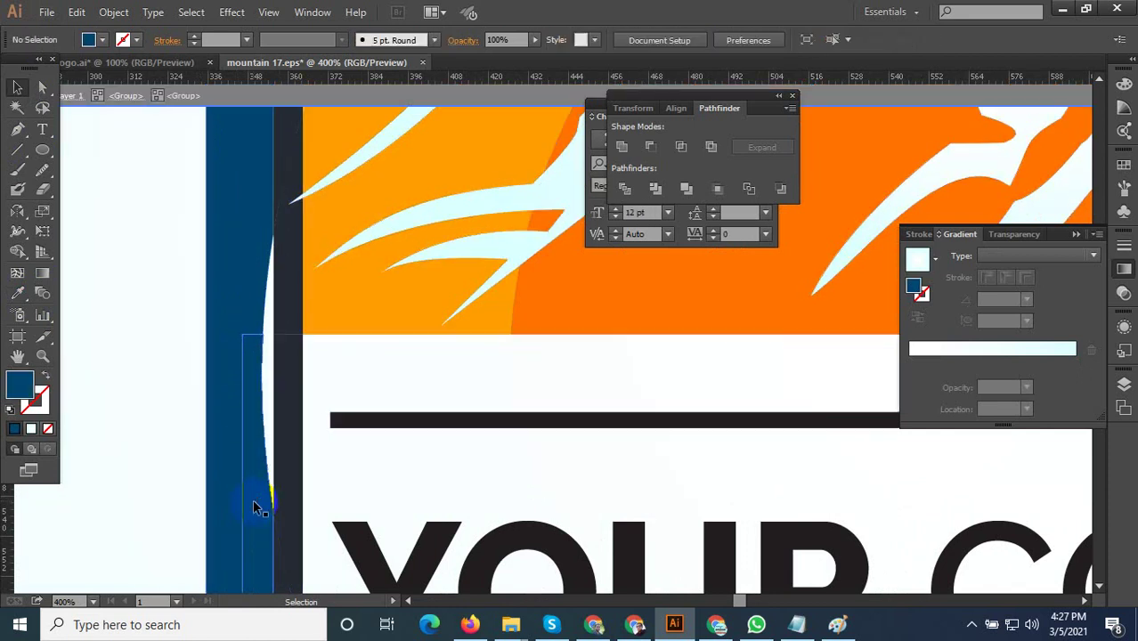
{"action": "left_click", "coordinate": [239, 427]}
{"action": "scroll", "coordinate": [292, 432], "scroll_direction": "down", "scroll_amount": 4}
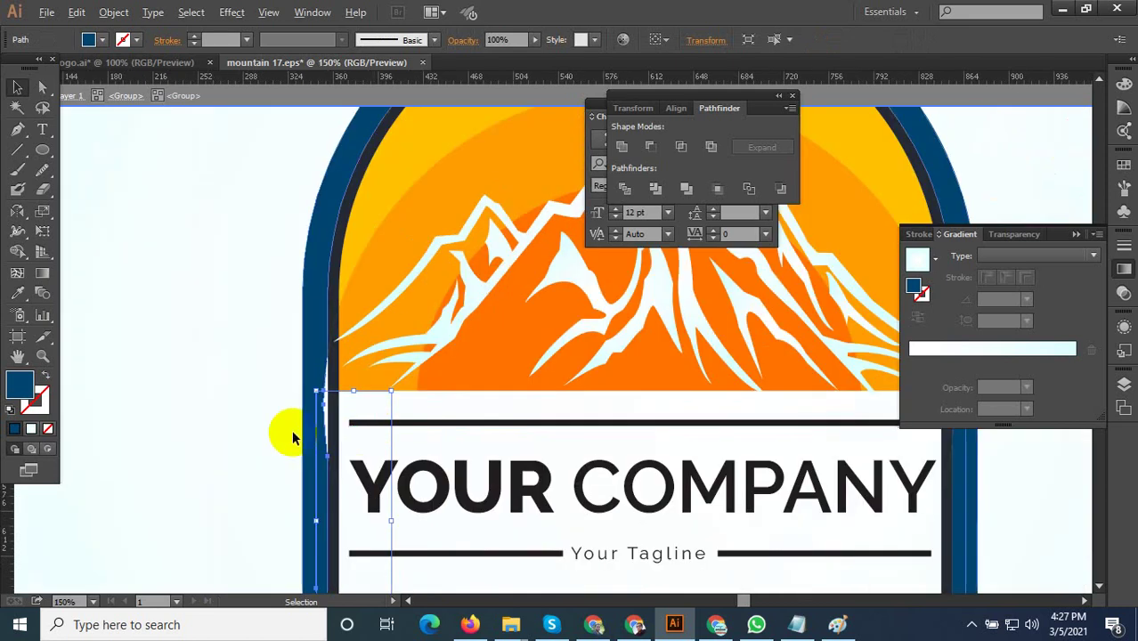
{"action": "scroll", "coordinate": [297, 424], "scroll_direction": "up", "scroll_amount": 3}
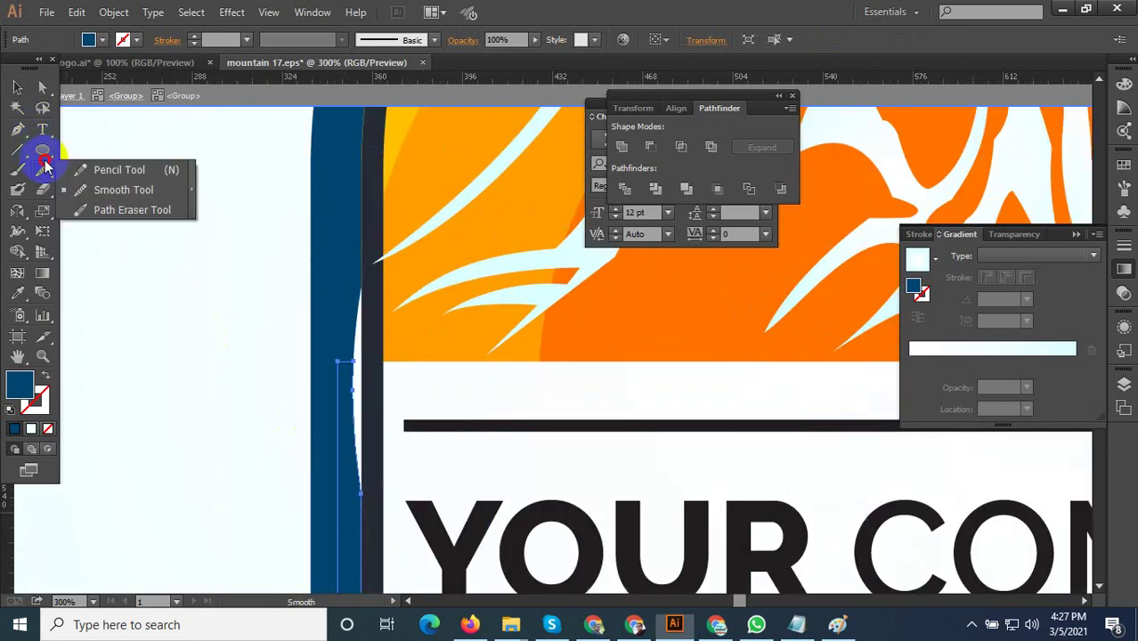
Draw an 11.3 × 99.4 px navy rectangle over the white gap in the left border.
{"action": "left_click_drag", "start_coordinate": [42, 149], "coordinate": [77, 146]}
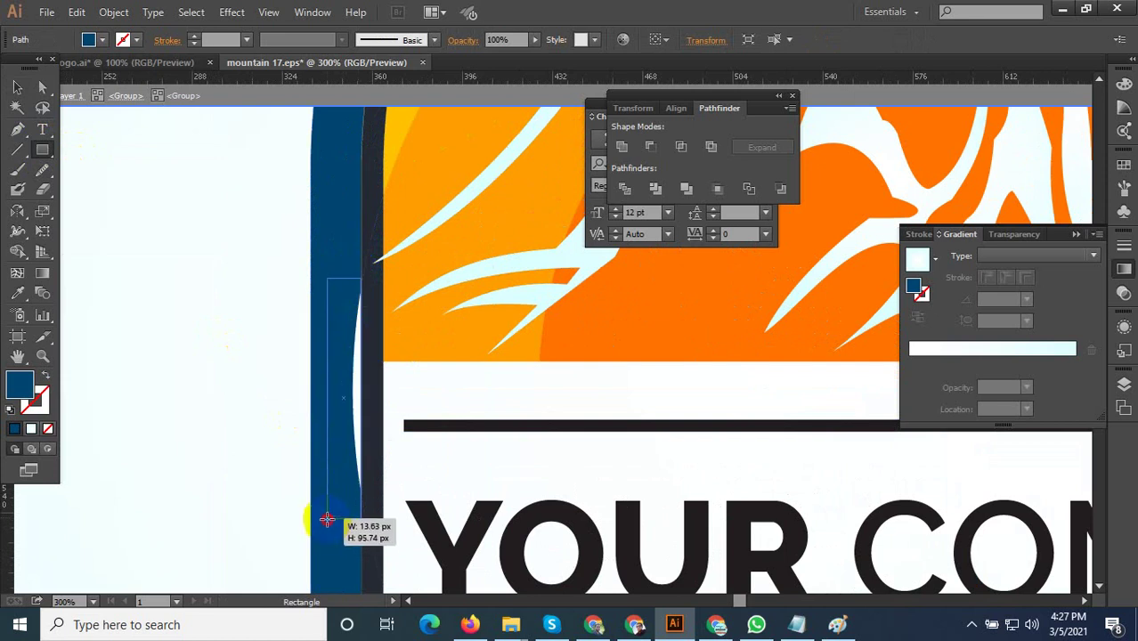
{"action": "left_click_drag", "start_coordinate": [360, 278], "coordinate": [332, 527]}
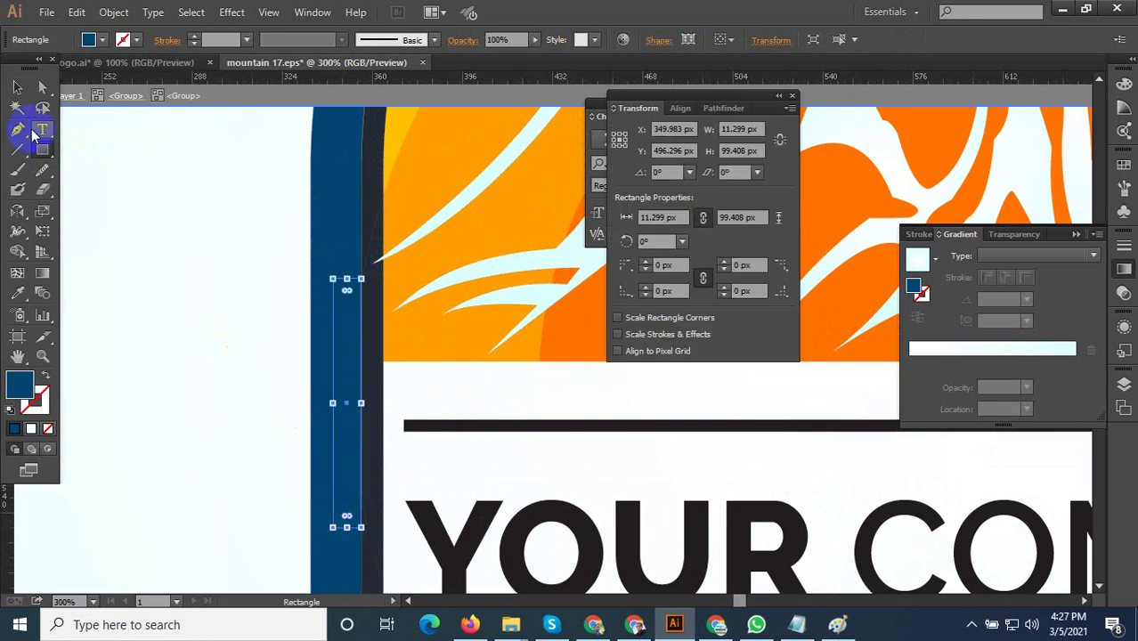
{"action": "left_click", "coordinate": [16, 89]}
{"action": "left_click", "coordinate": [160, 252]}
Isolate the mountain group and select the snow streak at its left edge.
{"action": "scroll", "coordinate": [230, 431], "scroll_direction": "down", "scroll_amount": 2}
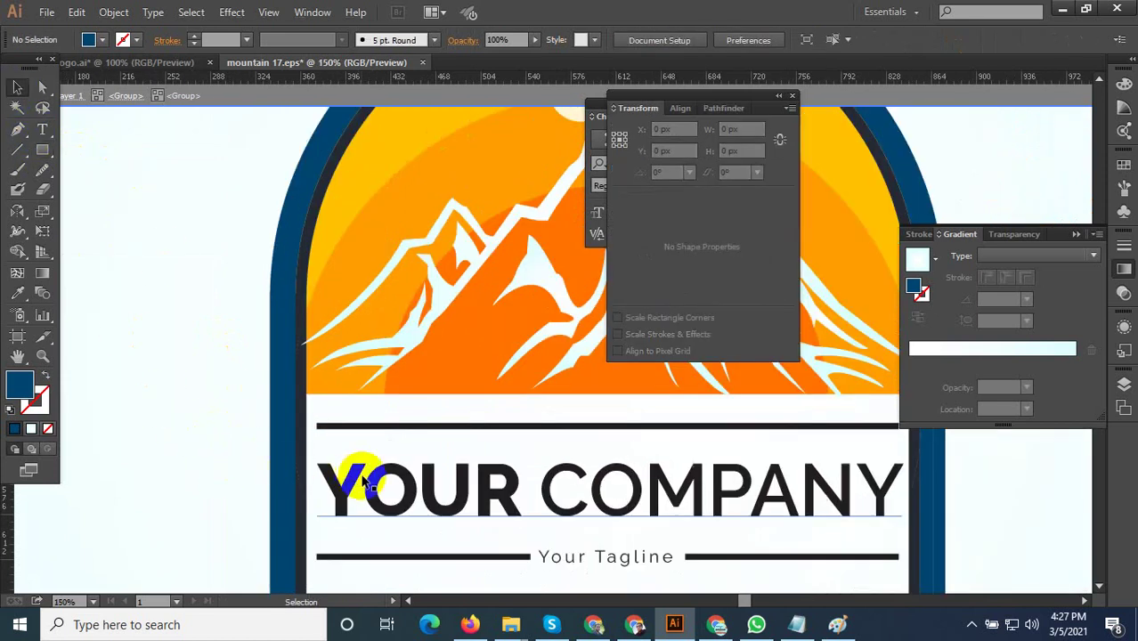
{"action": "scroll", "coordinate": [317, 445], "scroll_direction": "down", "scroll_amount": 2}
{"action": "scroll", "coordinate": [317, 445], "scroll_direction": "up", "scroll_amount": 1}
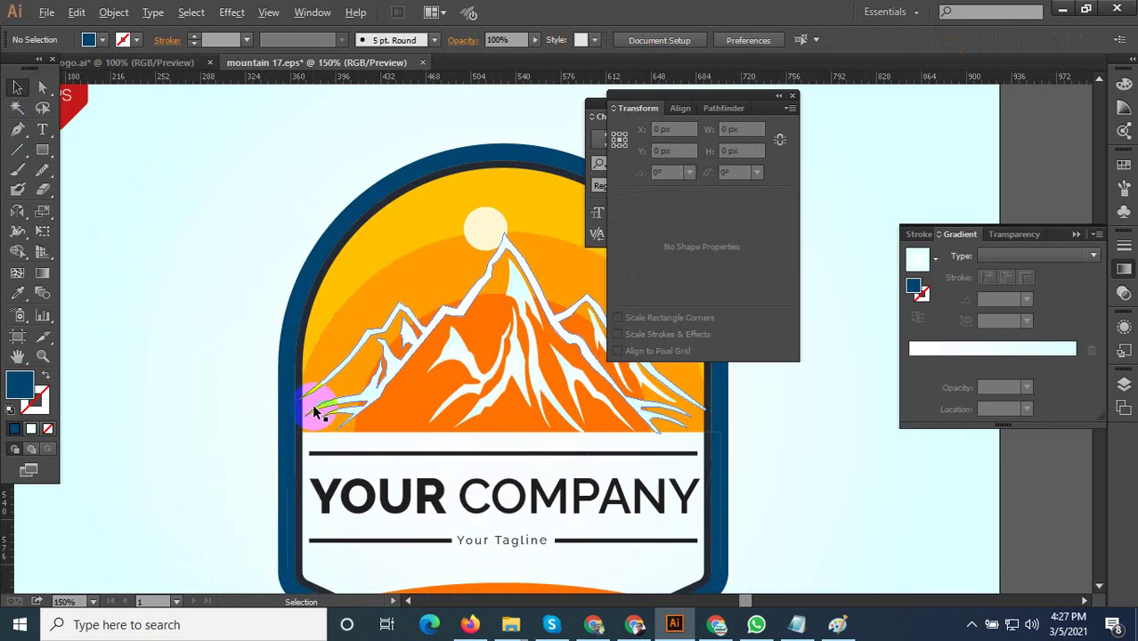
{"action": "scroll", "coordinate": [309, 401], "scroll_direction": "up", "scroll_amount": 1}
{"action": "left_click", "coordinate": [307, 389]}
{"action": "double_click", "coordinate": [309, 392]}
{"action": "scroll", "coordinate": [309, 392], "scroll_direction": "up", "scroll_amount": 1}
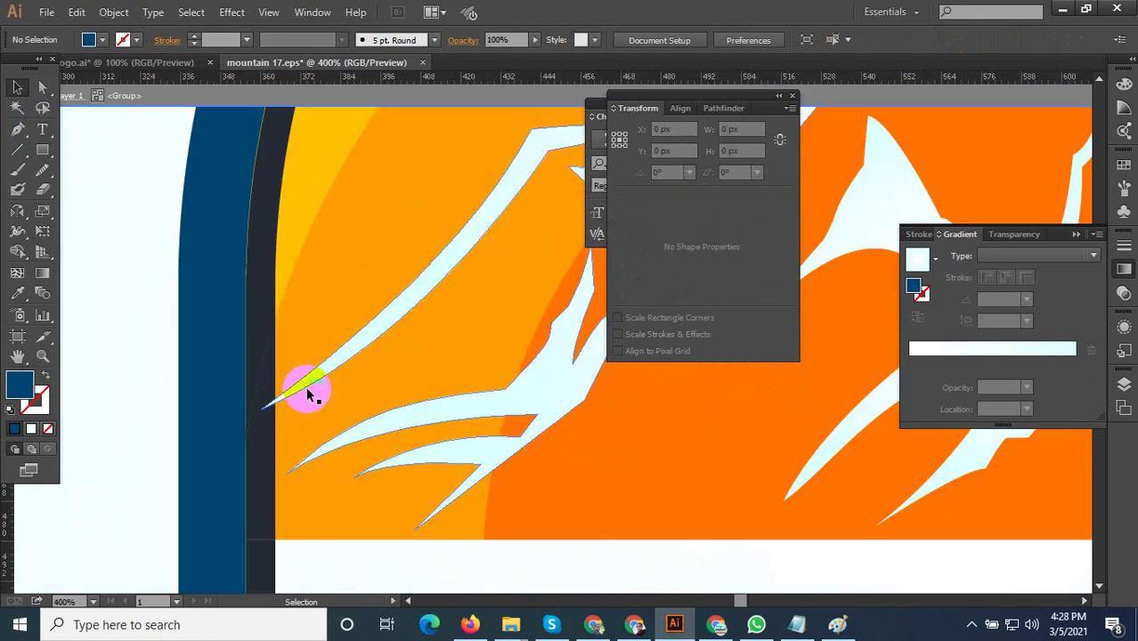
{"action": "left_click", "coordinate": [307, 390]}
{"action": "scroll", "coordinate": [285, 418], "scroll_direction": "down", "scroll_amount": 1}
Exit isolation mode to return to the full YOUR COMPANY badge artwork.
{"action": "scroll", "coordinate": [303, 460], "scroll_direction": "down", "scroll_amount": 3}
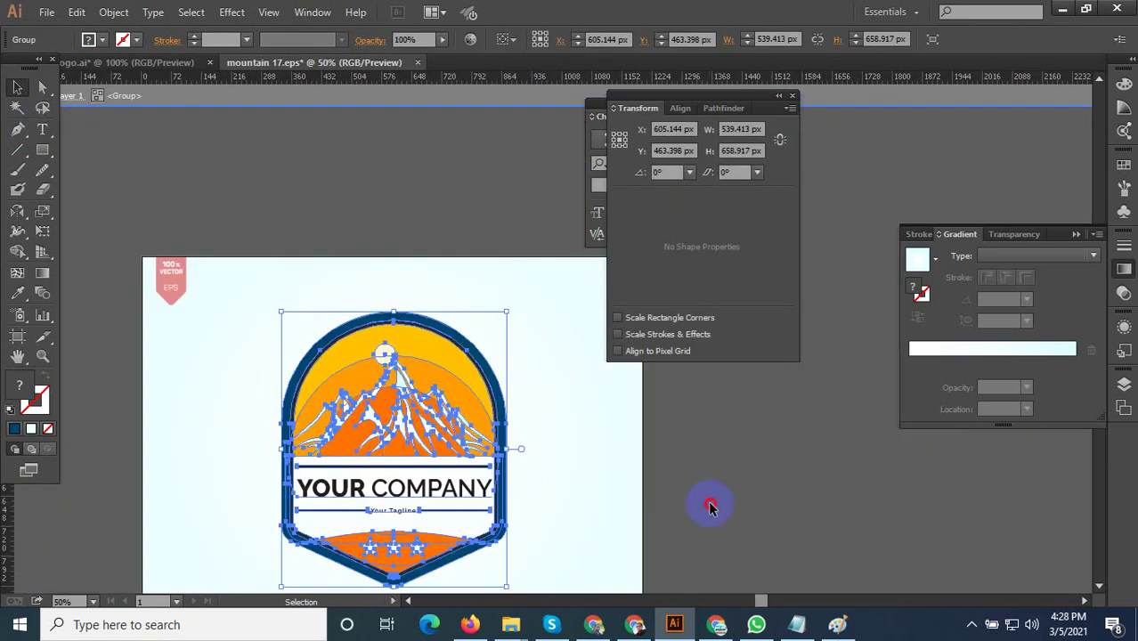
{"action": "left_click", "coordinate": [711, 503]}
{"action": "scroll", "coordinate": [393, 427], "scroll_direction": "up", "scroll_amount": 1}
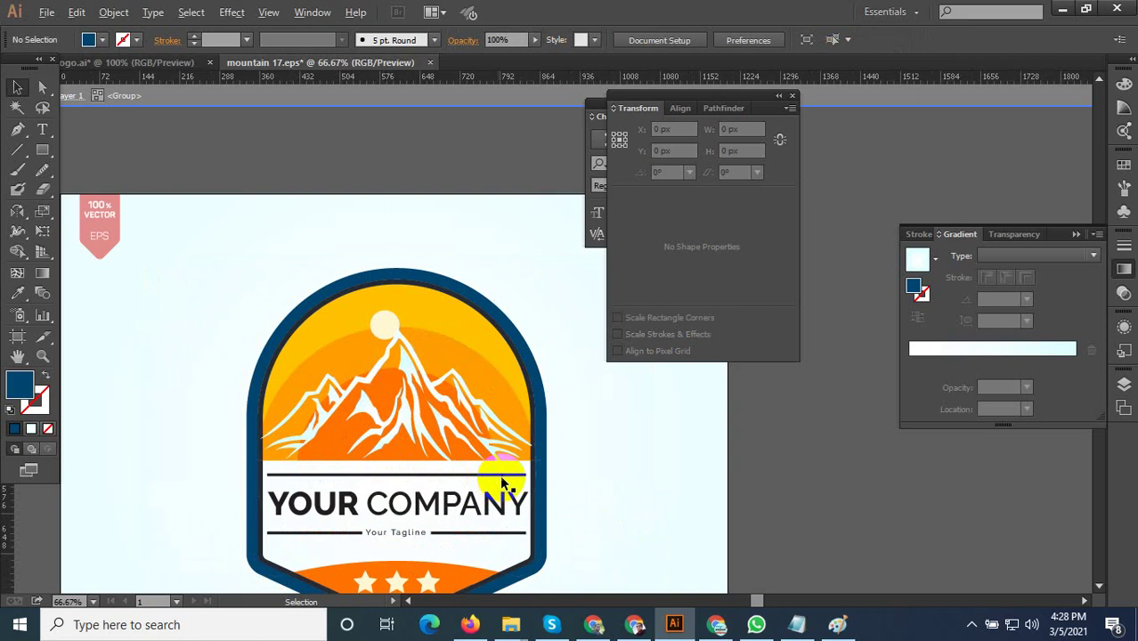
{"action": "scroll", "coordinate": [516, 490], "scroll_direction": "down", "scroll_amount": 2}
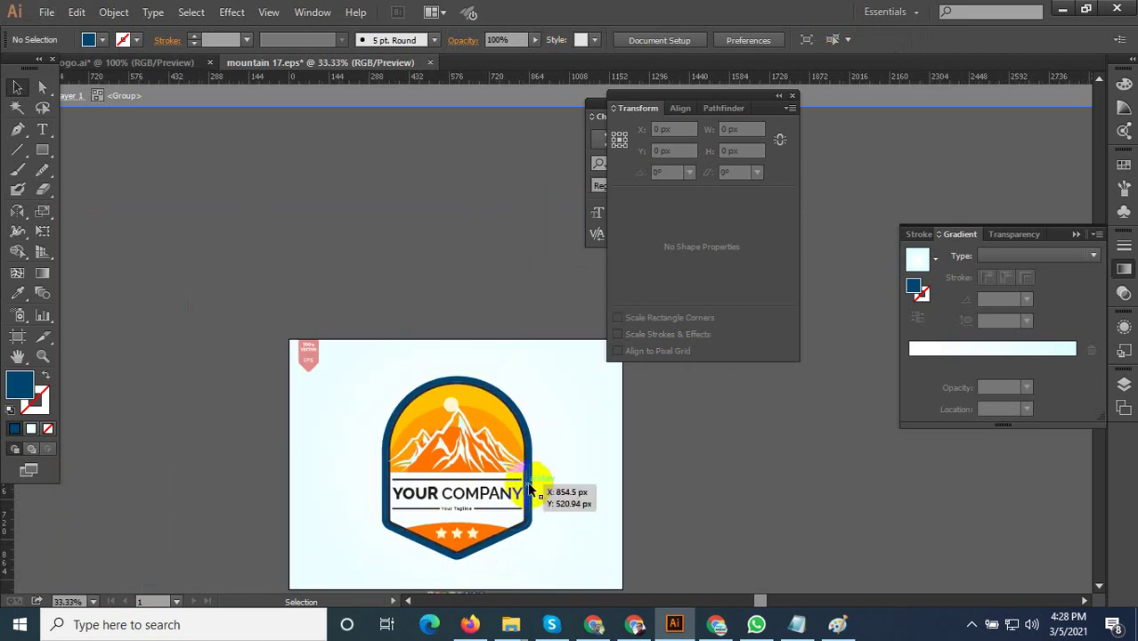
{"action": "double_click", "coordinate": [687, 507]}
{"action": "scroll", "coordinate": [356, 436], "scroll_direction": "down", "scroll_amount": 1}
{"action": "scroll", "coordinate": [385, 457], "scroll_direction": "up", "scroll_amount": 1}
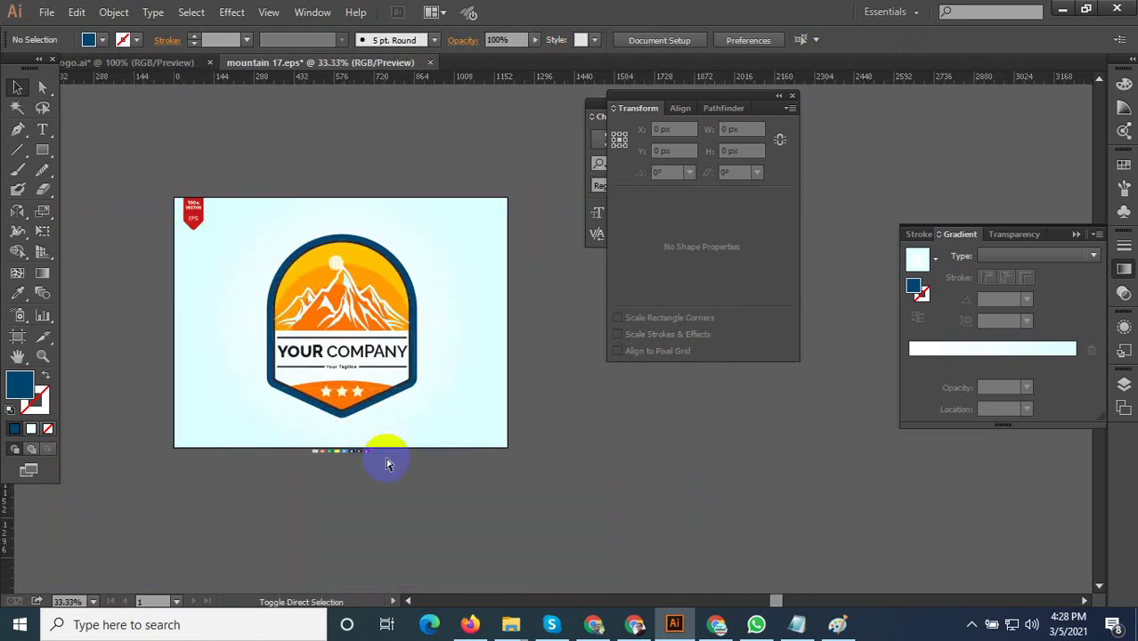
Save a copy as Illustrator EPS named 'mountain 18'.
{"action": "key", "text": "ctrl+shift+s"}
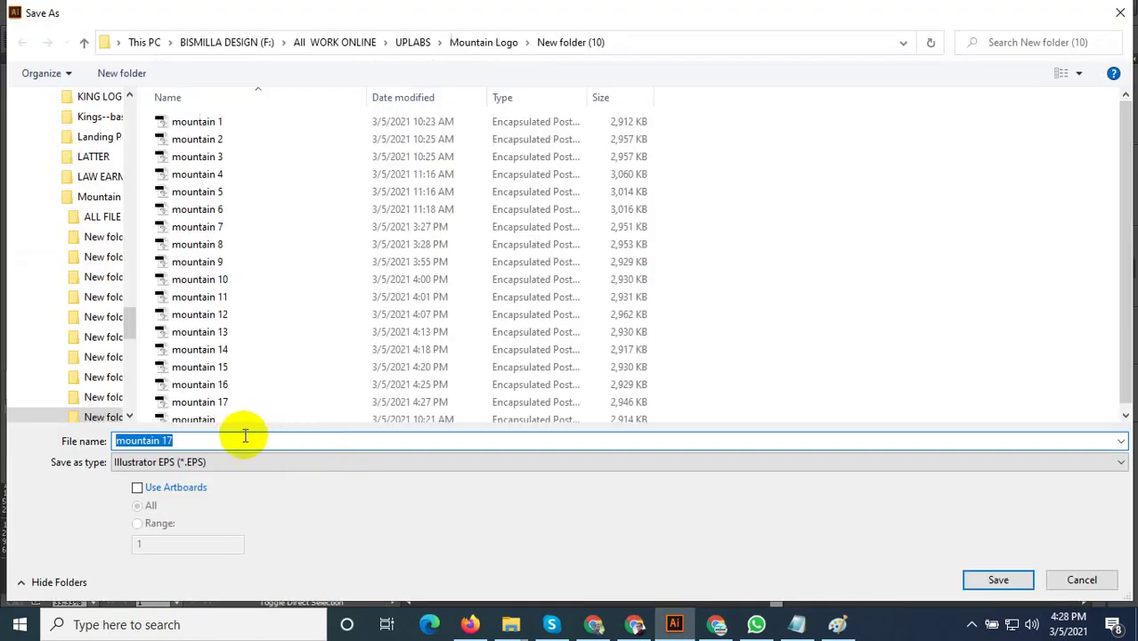
{"action": "type", "text": "1"}
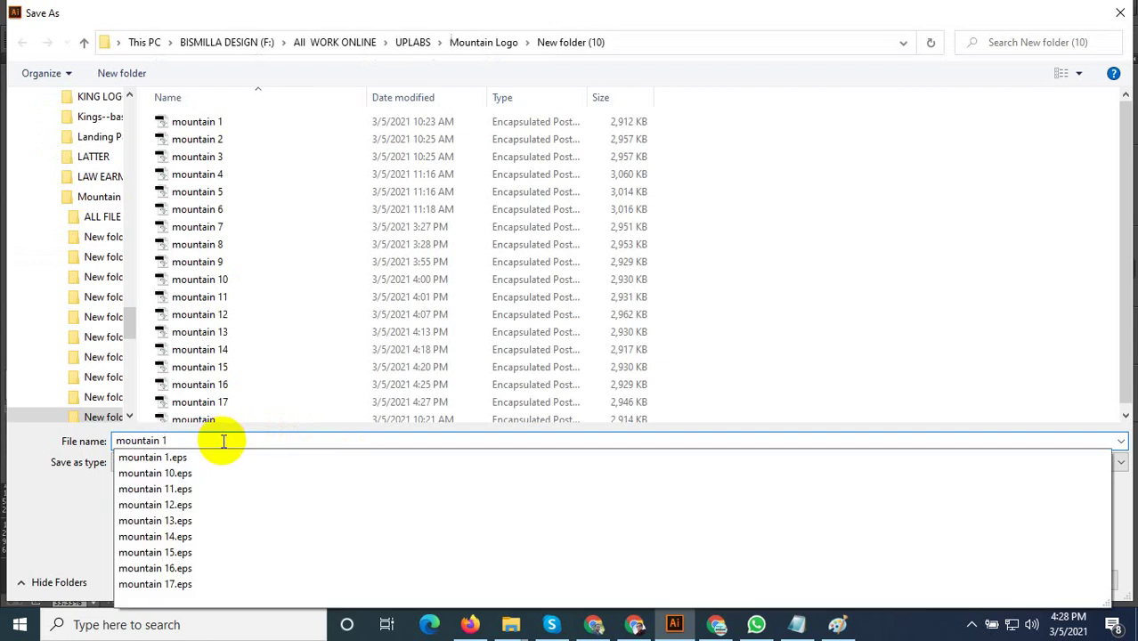
{"action": "type", "text": "8"}
{"action": "left_click", "coordinate": [997, 580]}
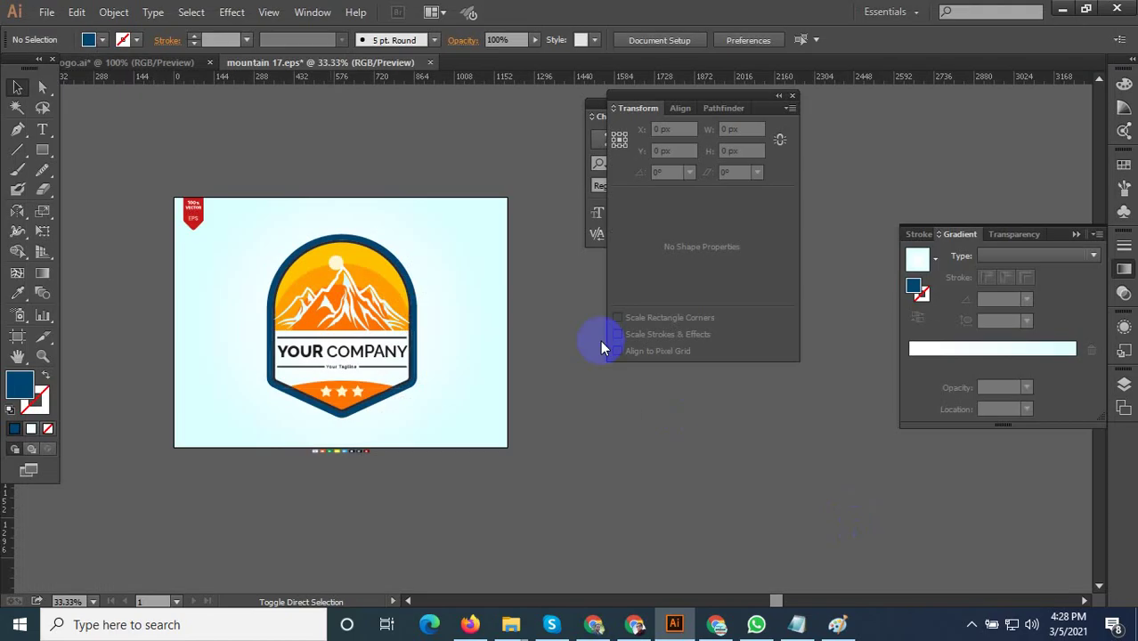
Accept the EPS Options to finish writing mountain 18.eps.
{"action": "left_click", "coordinate": [634, 541]}
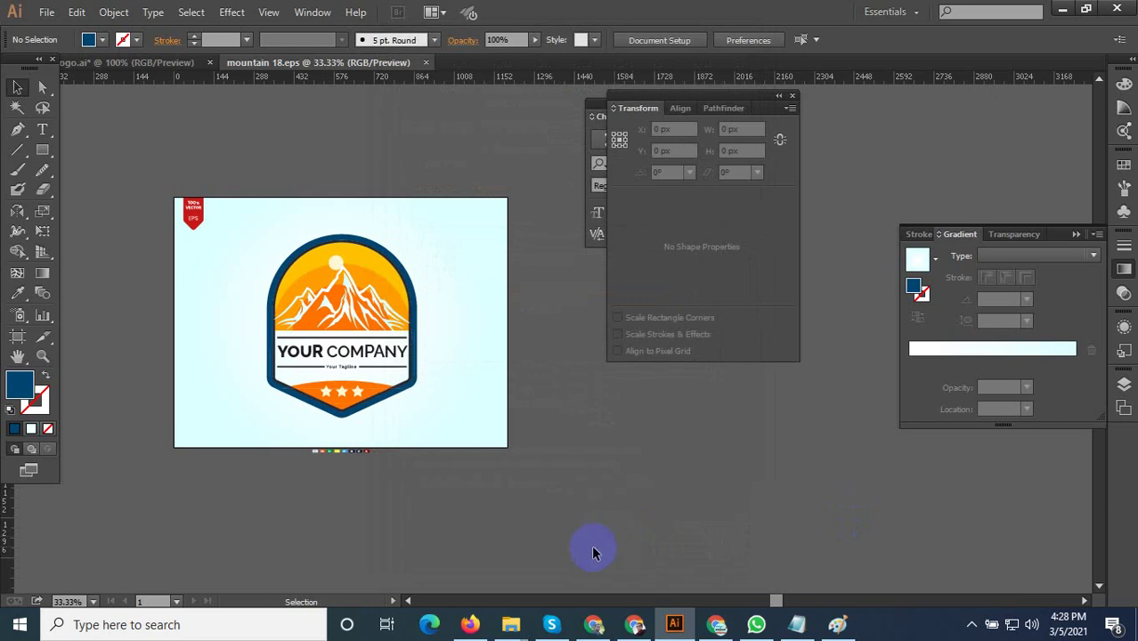
{"action": "scroll", "coordinate": [359, 354], "scroll_direction": "up", "scroll_amount": 2}
{"action": "scroll", "coordinate": [489, 304], "scroll_direction": "down", "scroll_amount": 1}
{"action": "scroll", "coordinate": [234, 157], "scroll_direction": "down", "scroll_amount": 1}
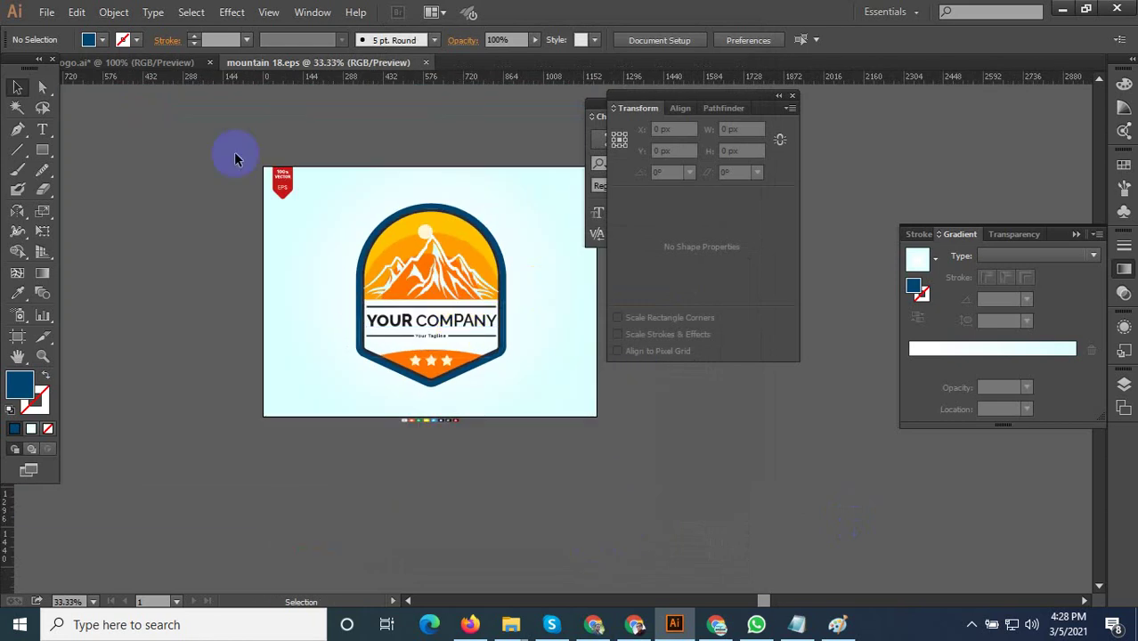
In the logo document, move the mountain silhouette up off the artboard above the WILD PATH badge.
{"action": "left_click", "coordinate": [177, 70]}
{"action": "scroll", "coordinate": [374, 401], "scroll_direction": "down", "scroll_amount": 2}
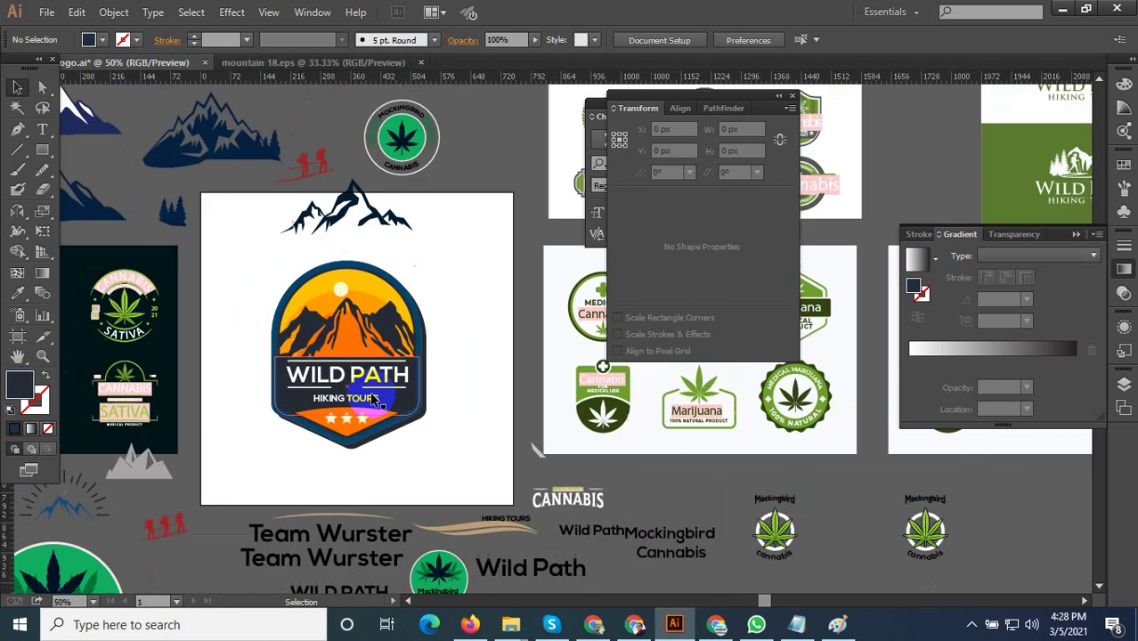
{"action": "left_click", "coordinate": [360, 236]}
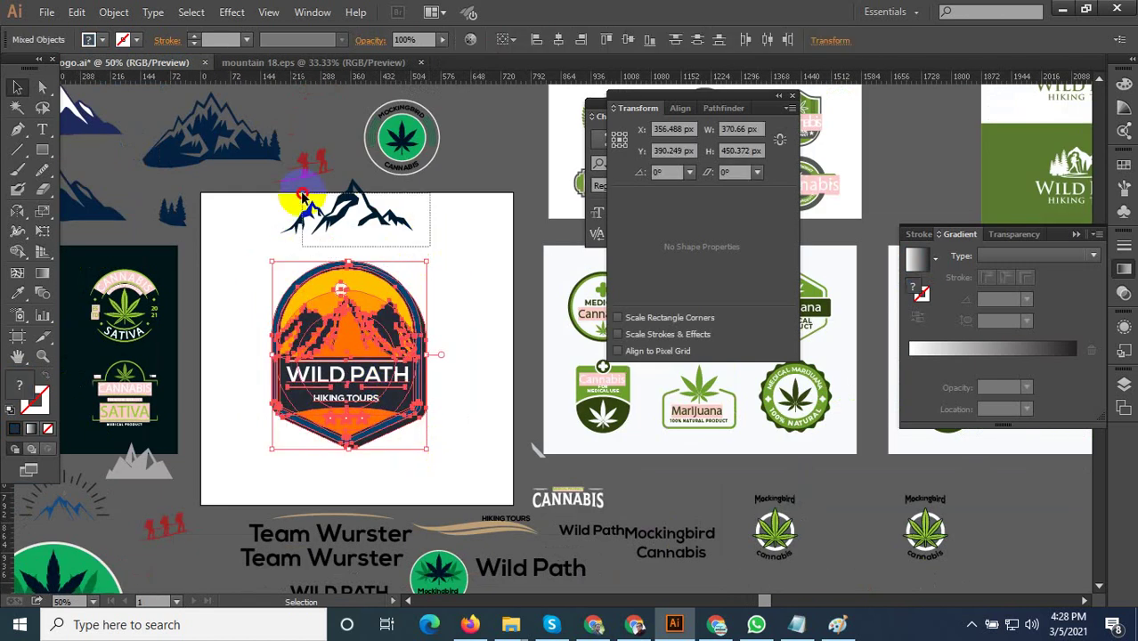
{"action": "left_click_drag", "start_coordinate": [376, 260], "coordinate": [372, 363]}
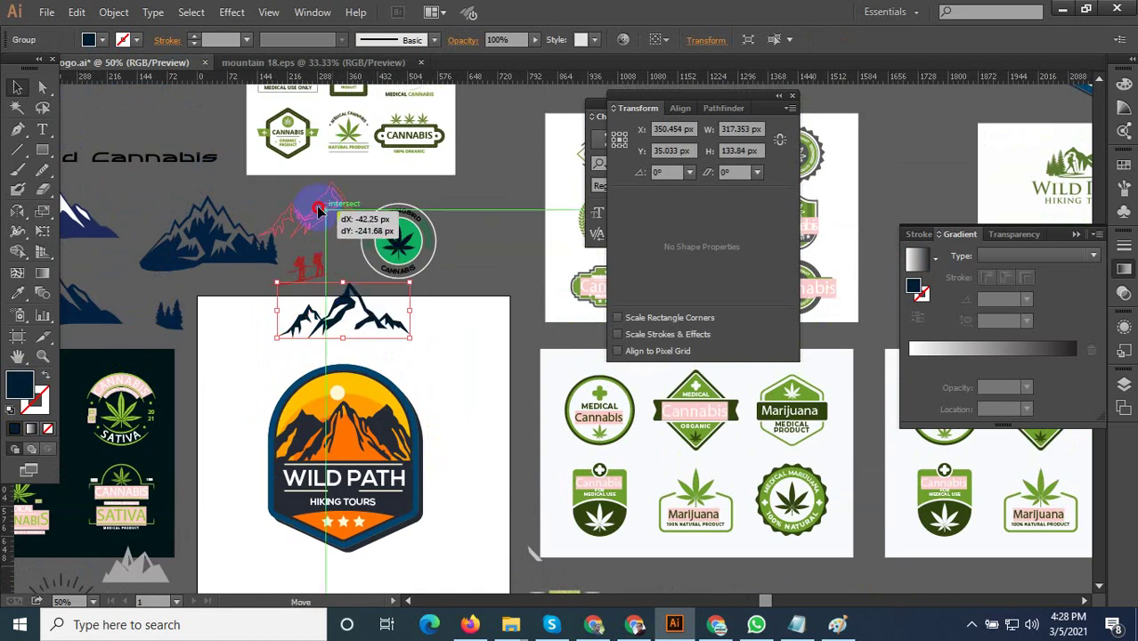
{"action": "left_click_drag", "start_coordinate": [340, 313], "coordinate": [319, 207]}
{"action": "left_click", "coordinate": [408, 356]}
{"action": "scroll", "coordinate": [432, 322], "scroll_direction": "down", "scroll_amount": 3}
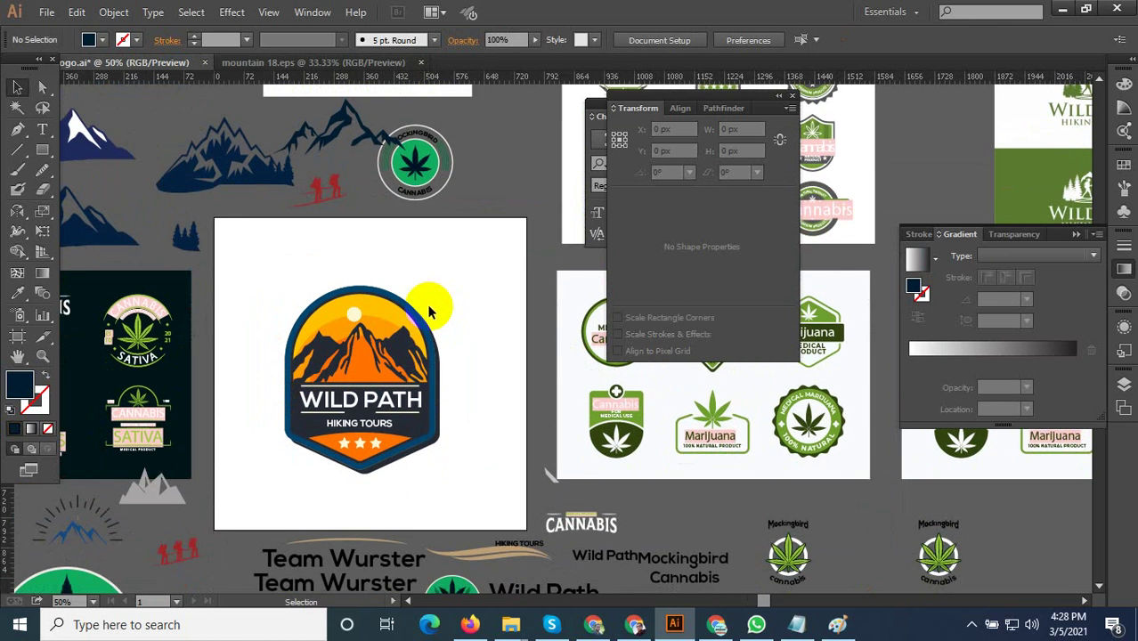
Export the WILD PATH badge as JPEG over Mountain-Logo-8.jpg, then select the badge.
{"action": "key", "text": "ctrl+alt+shift+s"}
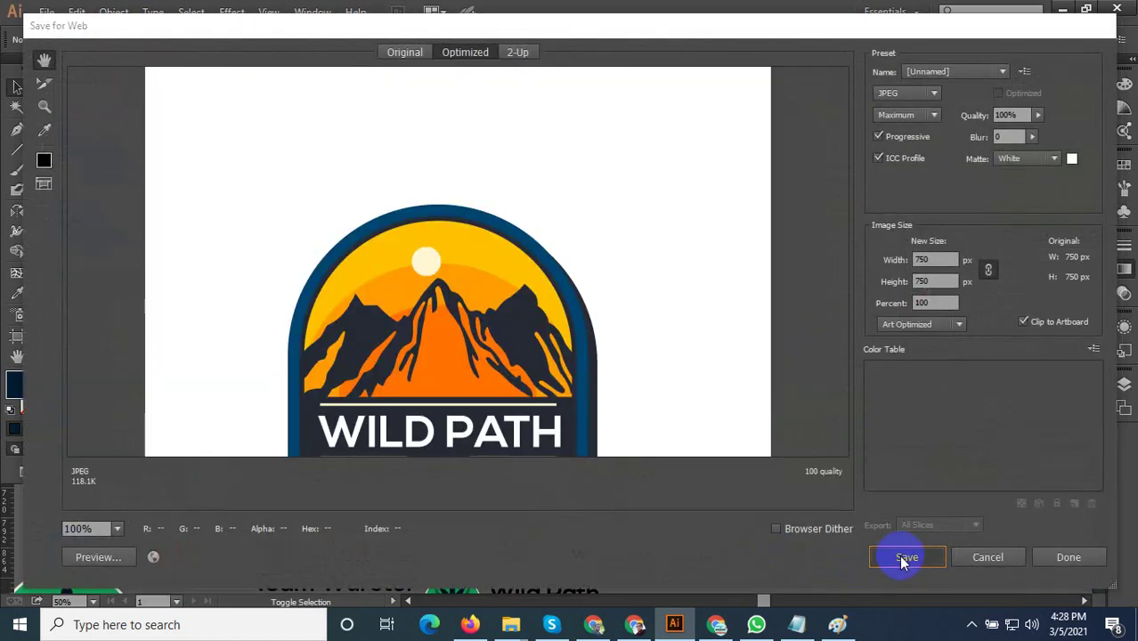
{"action": "left_click", "coordinate": [902, 553]}
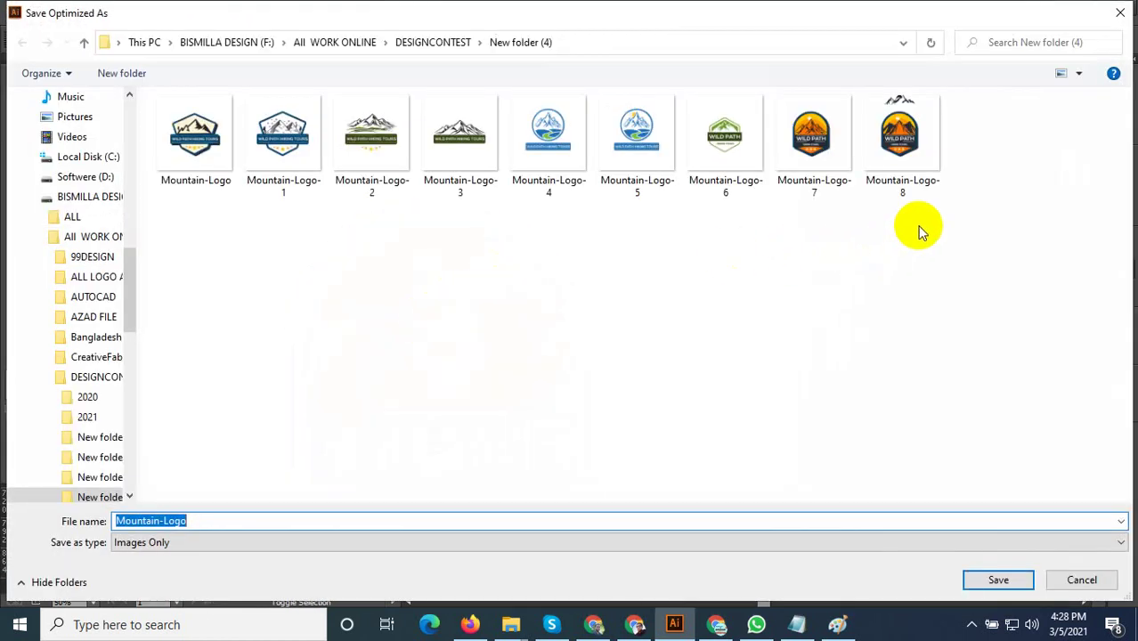
{"action": "left_click", "coordinate": [901, 142]}
{"action": "left_click", "coordinate": [998, 579]}
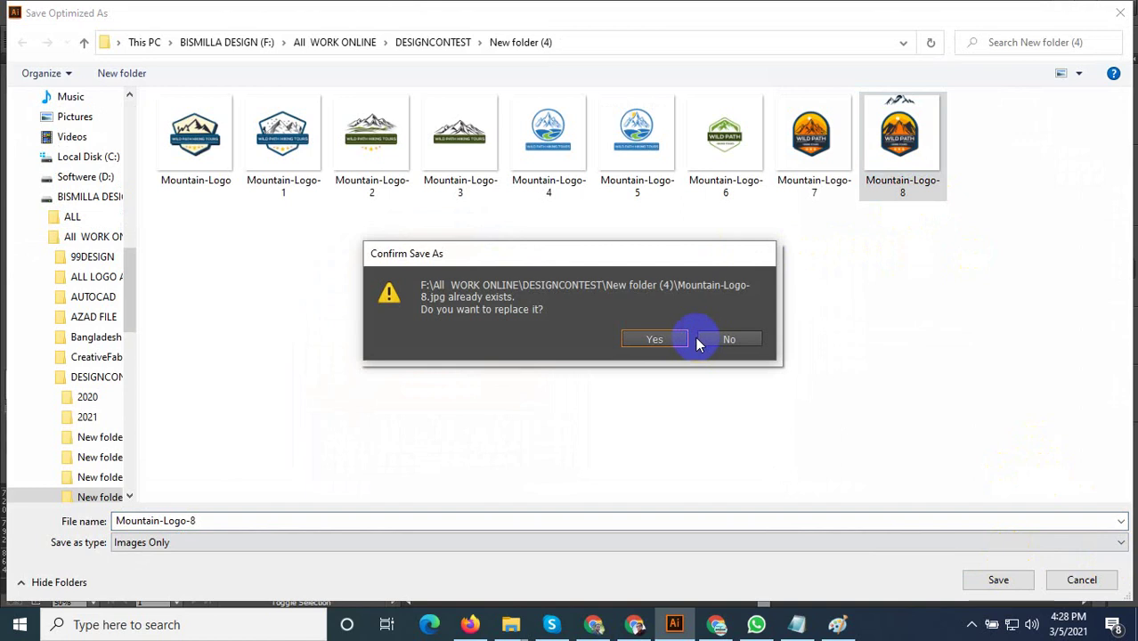
{"action": "left_click", "coordinate": [662, 339]}
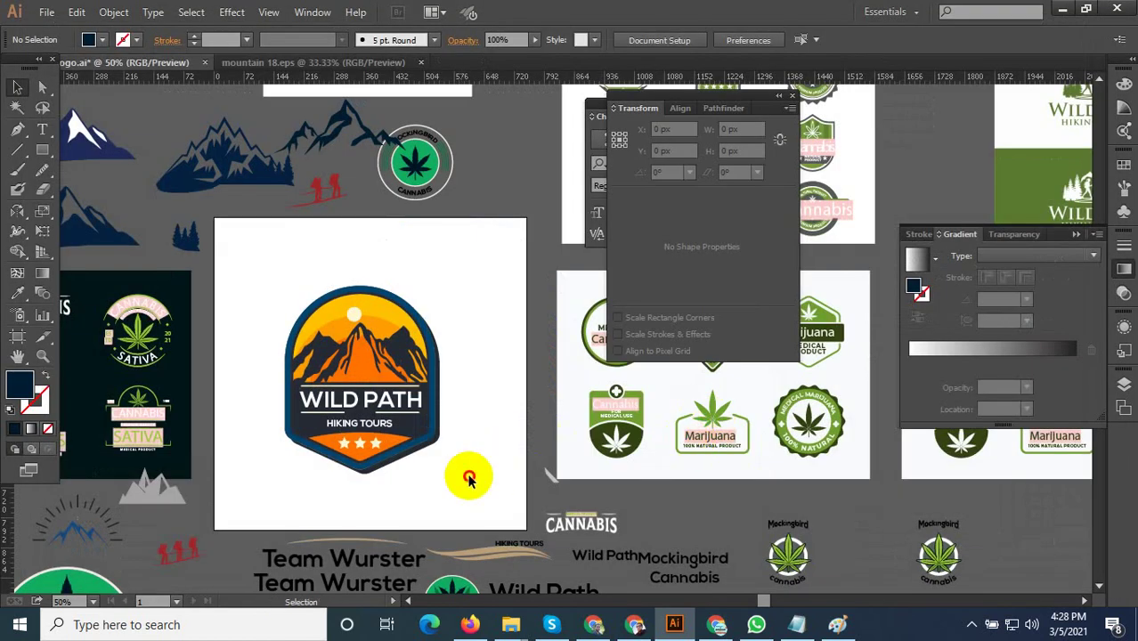
{"action": "left_click_drag", "start_coordinate": [469, 481], "coordinate": [303, 311]}
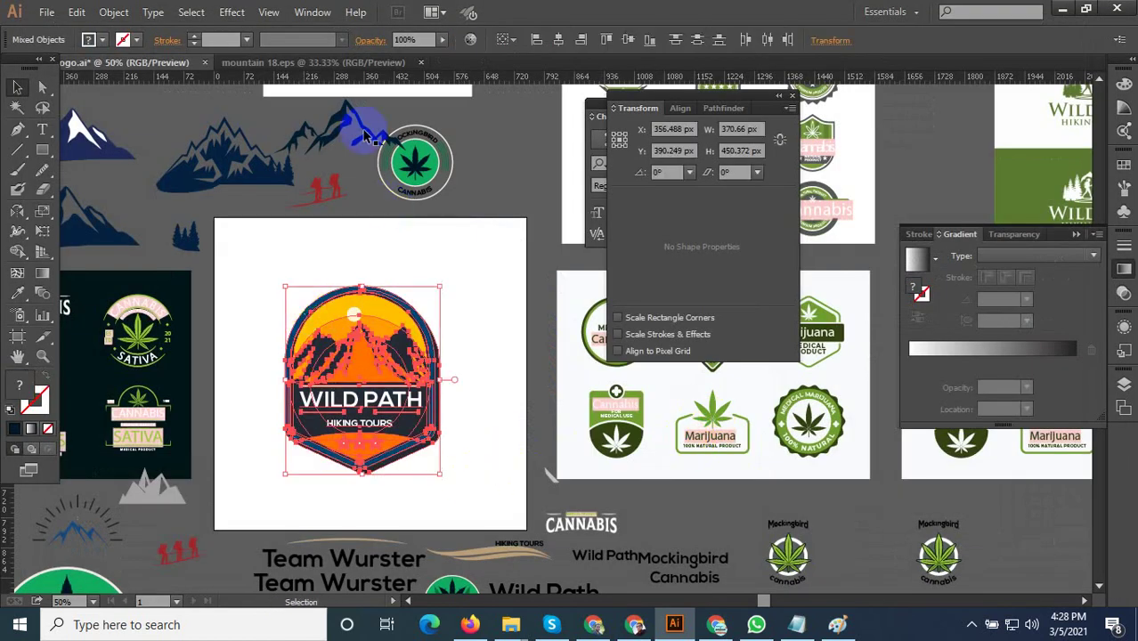
In mountain 18.eps, replace the YOUR COMPANY badge with the WILD PATH badge, centred and enlarged.
{"action": "left_click", "coordinate": [355, 63]}
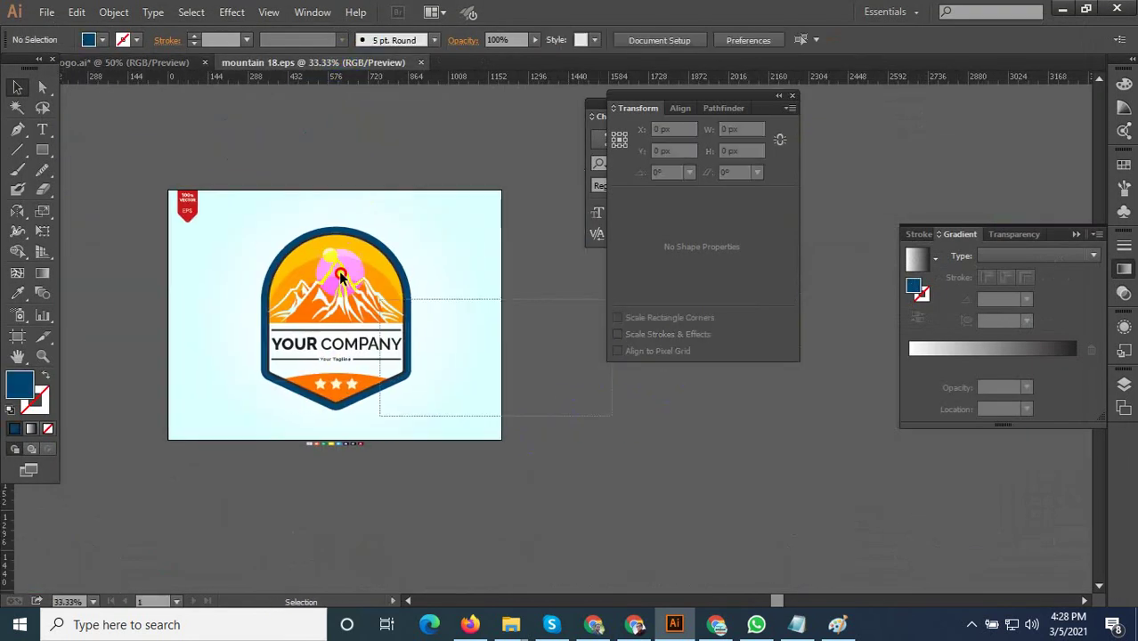
{"action": "left_click", "coordinate": [340, 276]}
{"action": "key", "text": "Delete"}
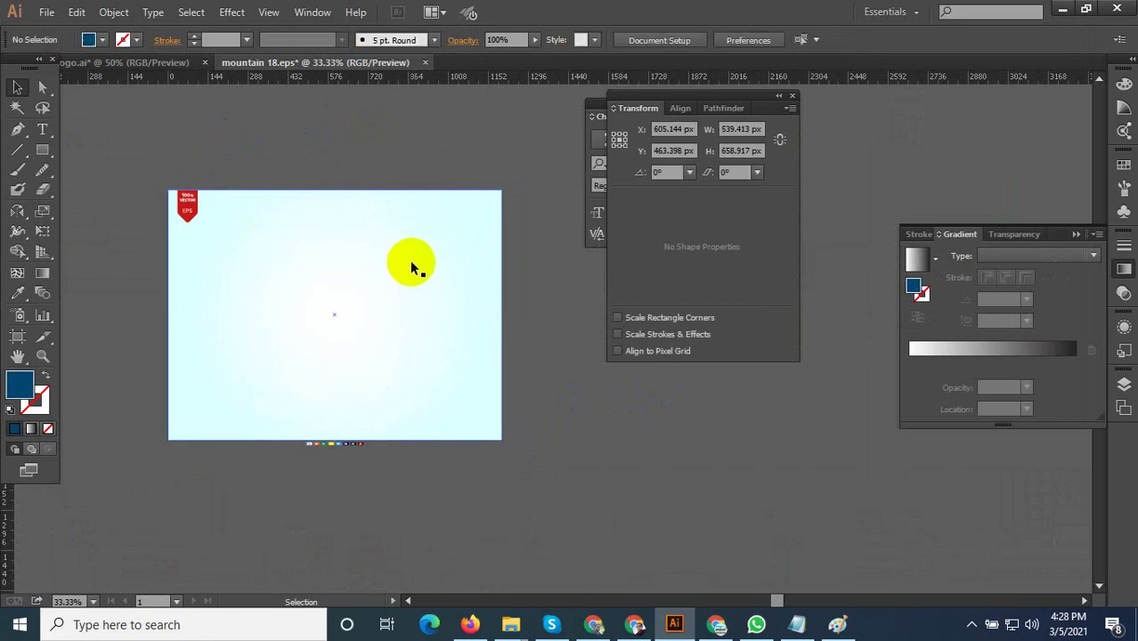
{"action": "key", "text": "ctrl+v"}
{"action": "mouse_move", "coordinate": [551, 351]}
{"action": "left_mouse_down"}
{"action": "mouse_move", "coordinate": [394, 364]}
{"action": "mouse_move", "coordinate": [412, 418]}
{"action": "left_mouse_up"}
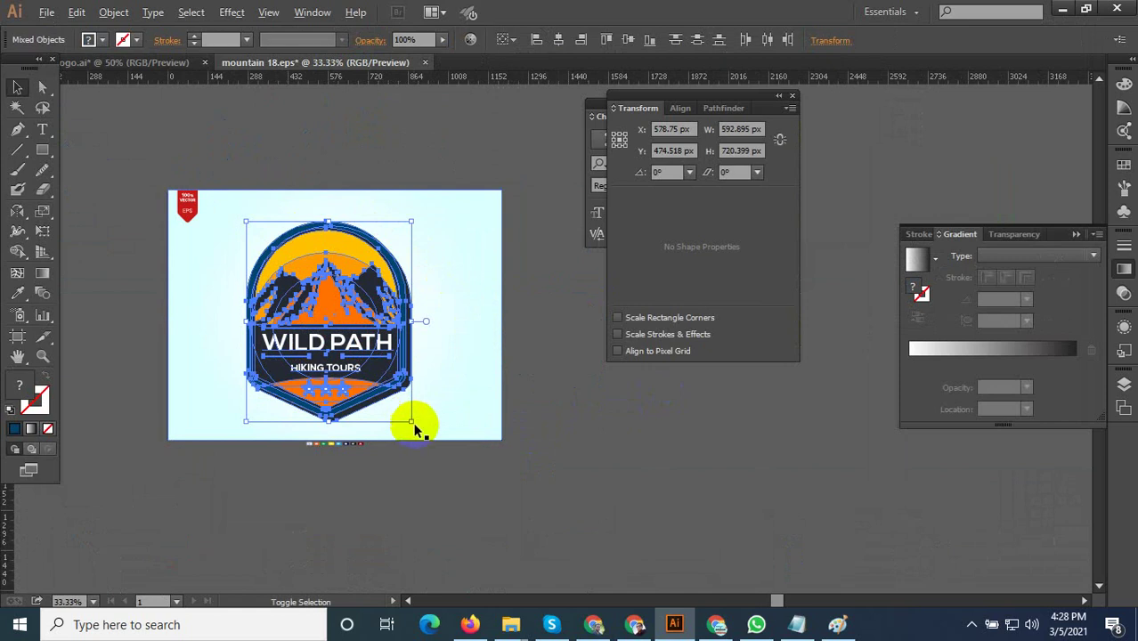
{"action": "left_click_drag", "start_coordinate": [412, 421], "coordinate": [406, 414]}
{"action": "left_click", "coordinate": [475, 433]}
{"action": "scroll", "coordinate": [286, 360], "scroll_direction": "up", "scroll_amount": 2}
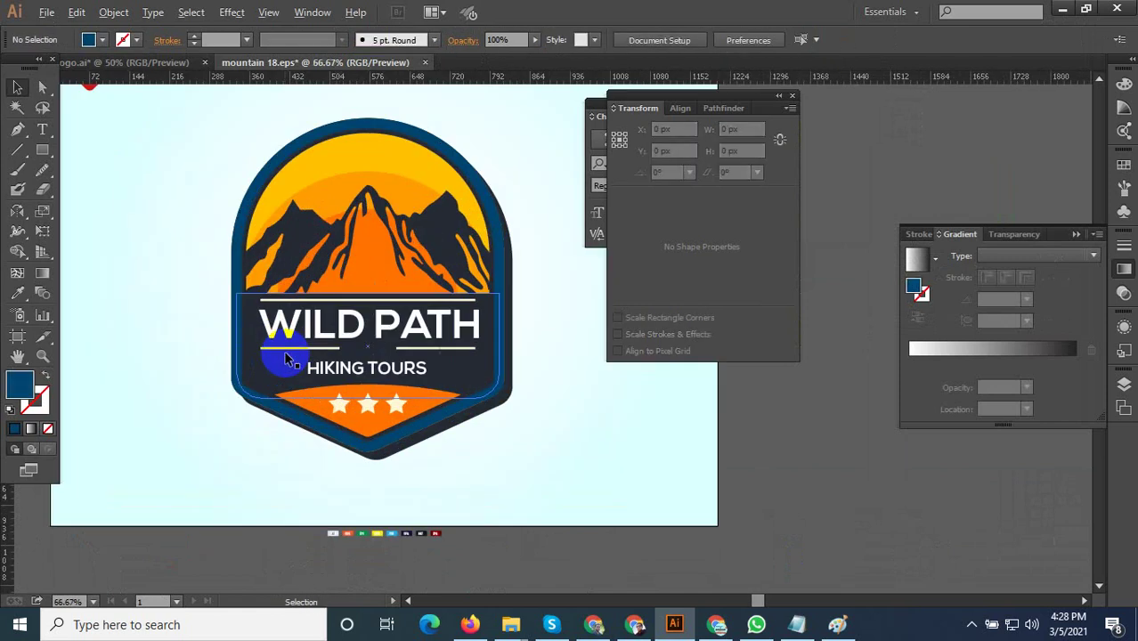
Save the WILD PATH document as Illustrator EPS 'mountain 19' with default EPS options.
{"action": "key", "text": "ctrl+shift+s"}
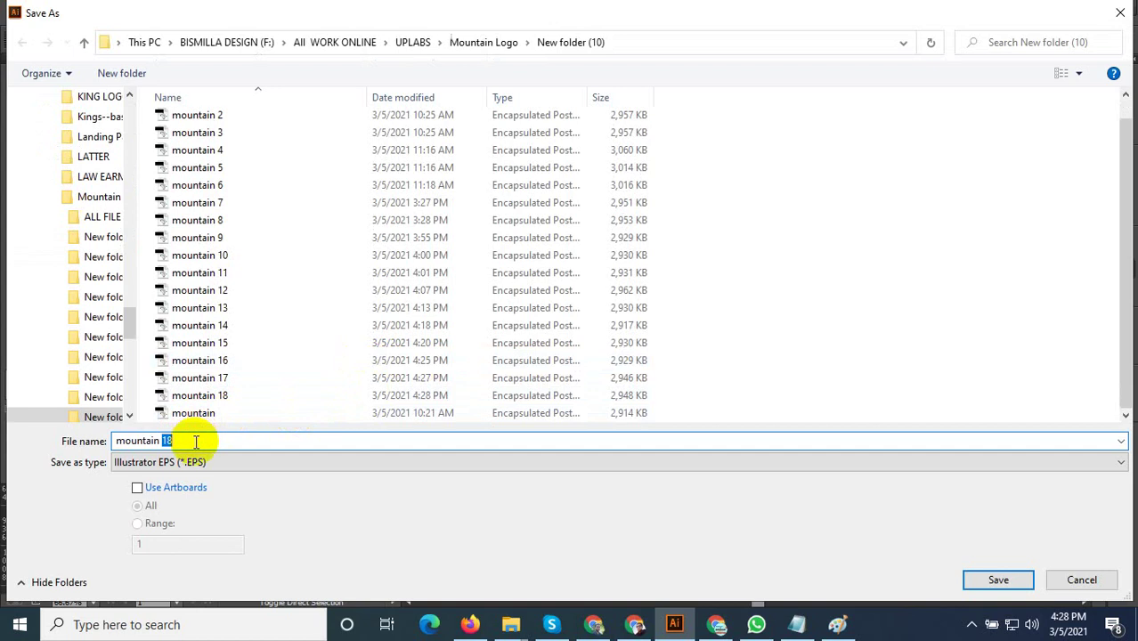
{"action": "type", "text": "19"}
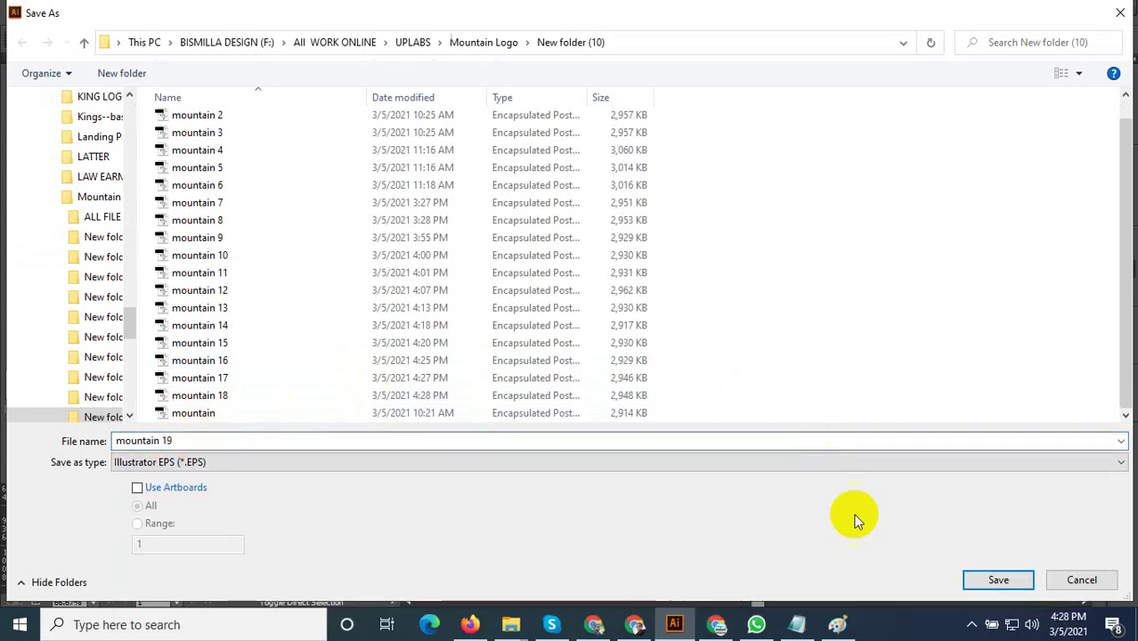
{"action": "left_click", "coordinate": [998, 580]}
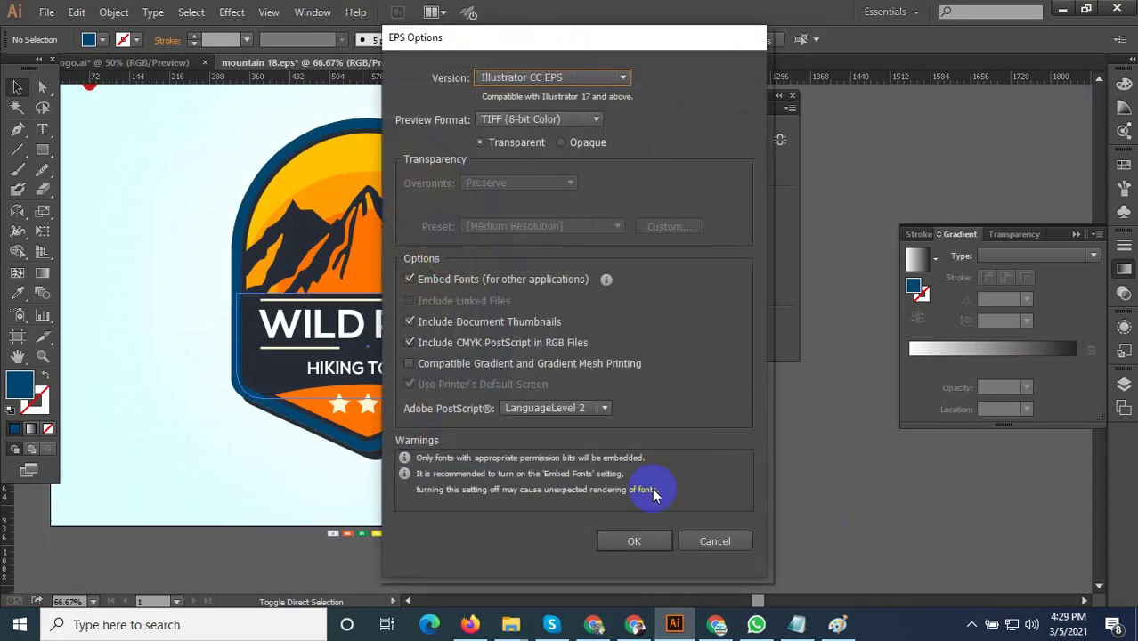
{"action": "left_click", "coordinate": [634, 539]}
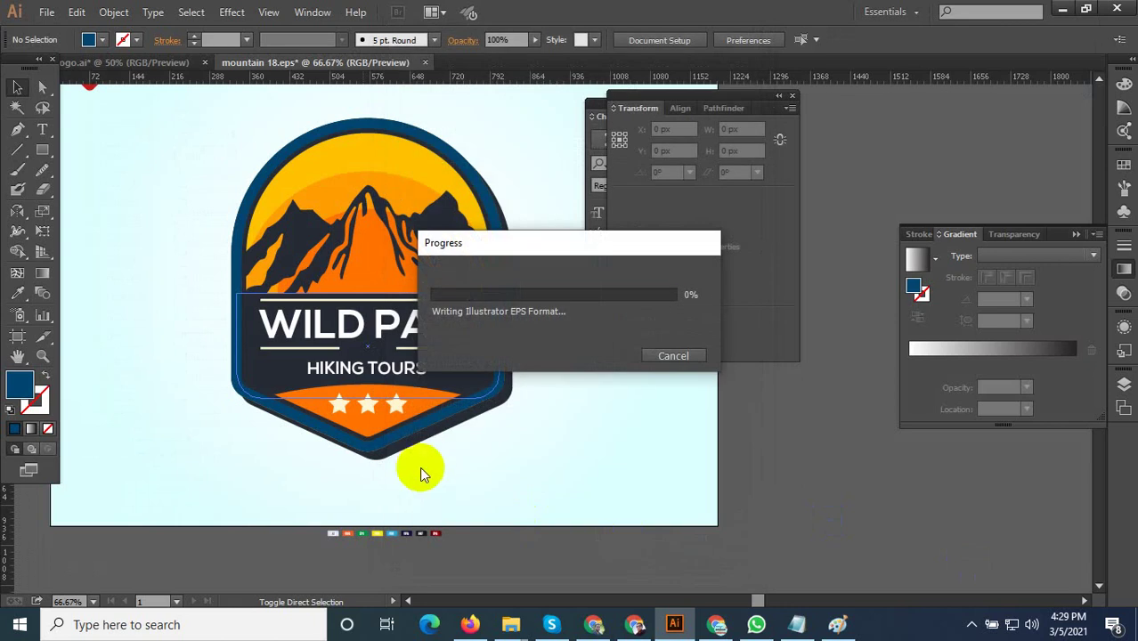
Undo back to the YOUR COMPANY badge and move it off the artboard.
{"action": "scroll", "coordinate": [300, 332], "scroll_direction": "up", "scroll_amount": 2, "text": "alt"}
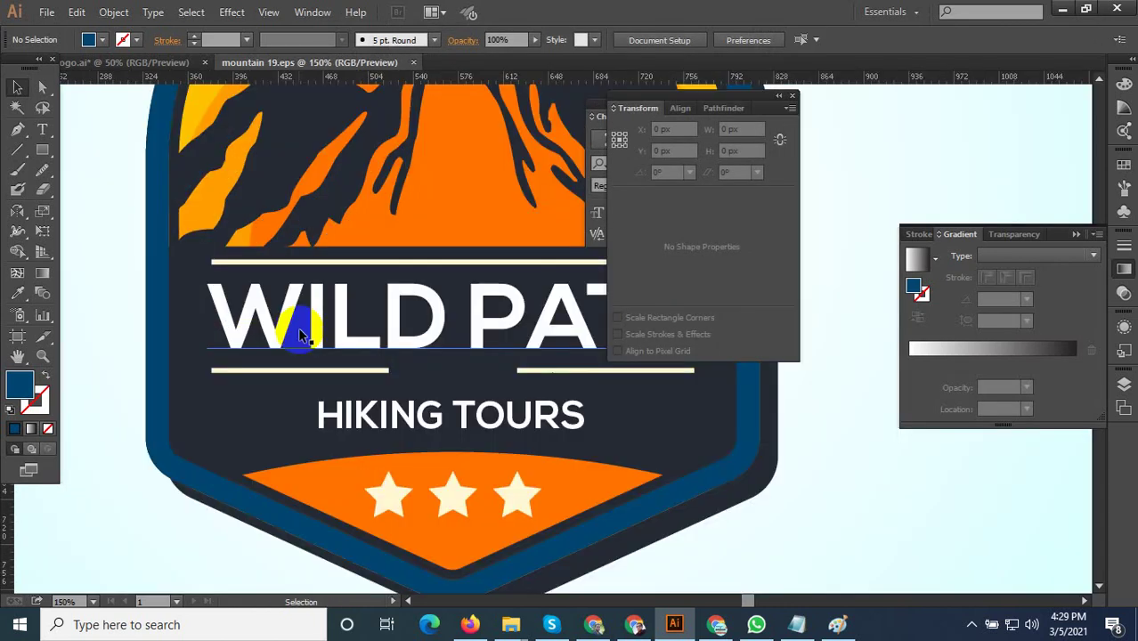
{"action": "scroll", "coordinate": [300, 332], "scroll_direction": "down", "scroll_amount": 2, "text": "alt"}
{"action": "scroll", "coordinate": [317, 386], "scroll_direction": "down", "scroll_amount": 3, "text": "alt"}
{"action": "left_click", "coordinate": [331, 392]}
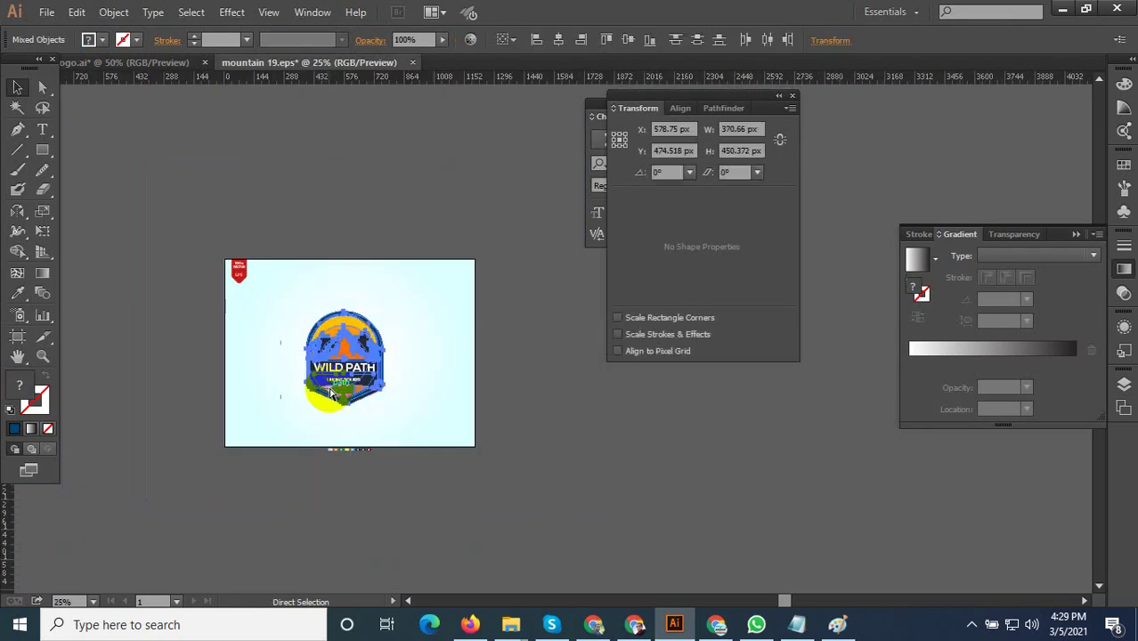
{"action": "key", "text": "ctrl+z"}
{"action": "key", "text": "ctrl+z"}
{"action": "key", "text": "ctrl+z"}
{"action": "key", "text": "ctrl+z"}
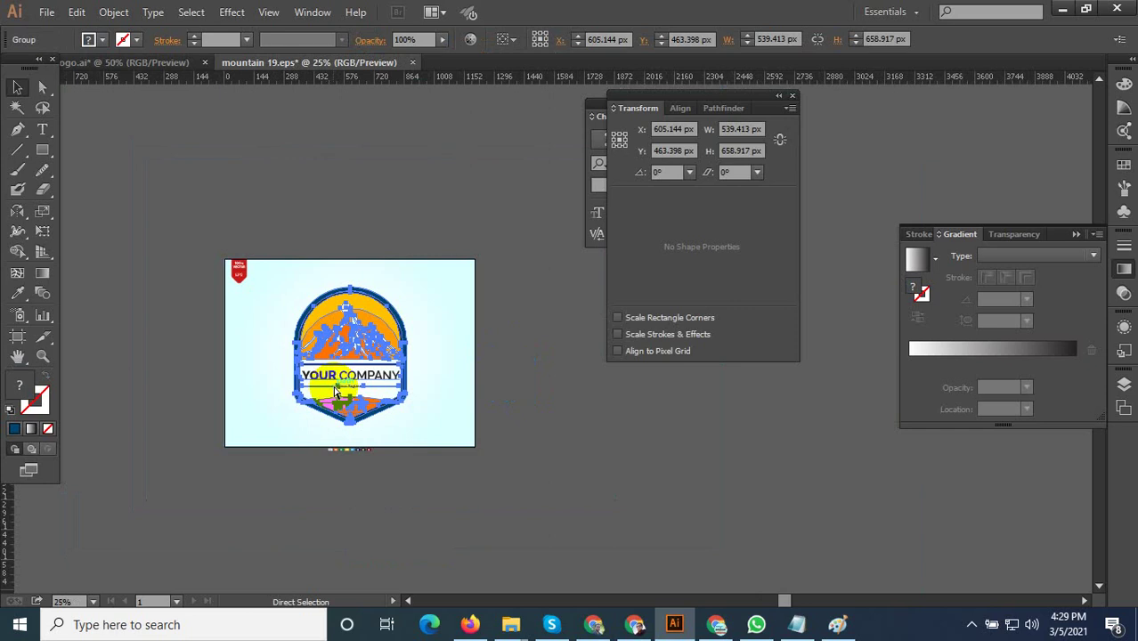
{"action": "scroll", "coordinate": [336, 391], "scroll_direction": "down", "scroll_amount": 1, "text": "alt"}
{"action": "left_click_drag", "start_coordinate": [316, 368], "coordinate": [439, 374]}
{"action": "left_click", "coordinate": [483, 406]}
Paste the WILD PATH badge and place it beside the YOUR COMPANY badge.
{"action": "scroll", "coordinate": [411, 406], "scroll_direction": "right", "scroll_amount": 2}
{"action": "key", "text": "ctrl+v"}
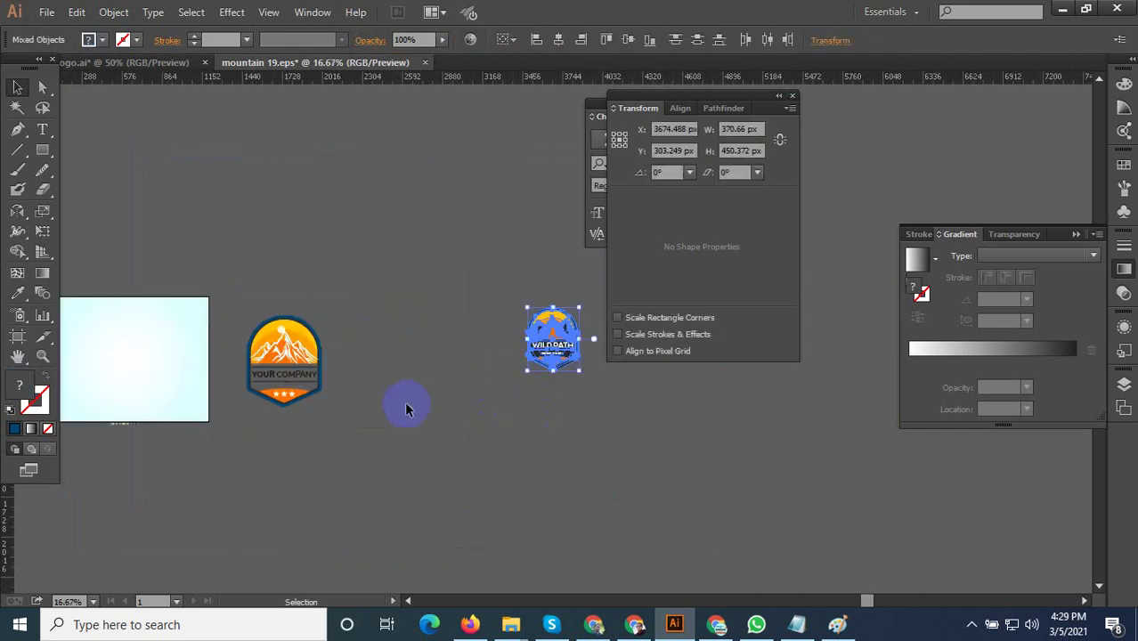
{"action": "scroll", "coordinate": [510, 358], "scroll_direction": "up", "scroll_amount": 1, "text": "alt"}
{"action": "left_click_drag", "start_coordinate": [510, 359], "coordinate": [294, 389]}
{"action": "left_click", "coordinate": [317, 452]}
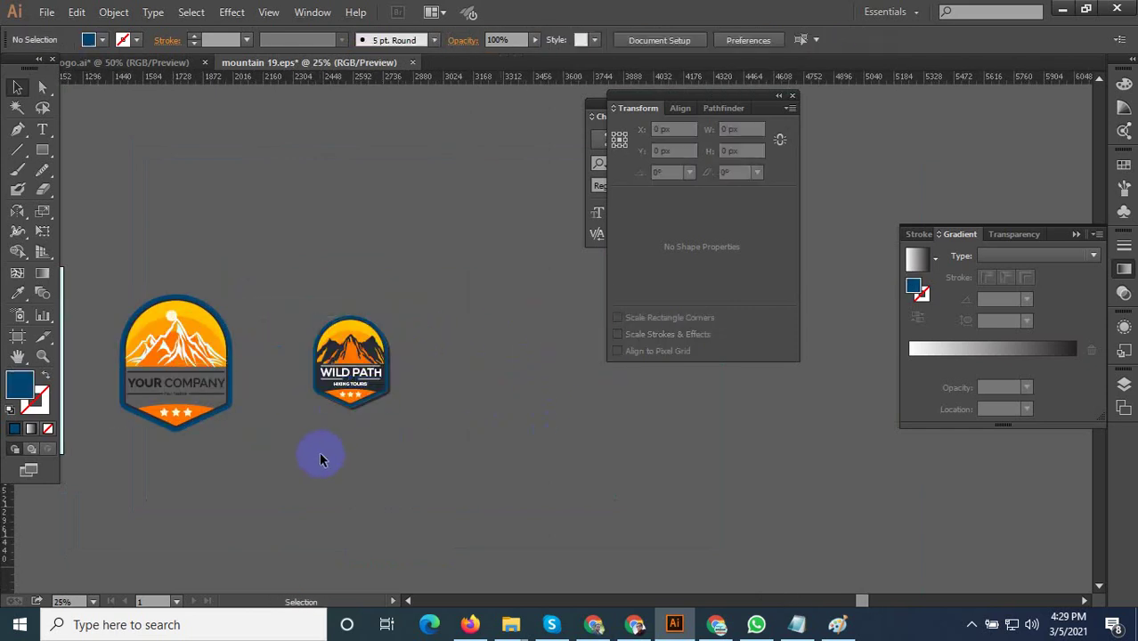
{"action": "scroll", "coordinate": [246, 381], "scroll_direction": "up", "scroll_amount": 1, "text": "alt"}
{"action": "scroll", "coordinate": [247, 381], "scroll_direction": "up", "scroll_amount": 2, "text": "alt"}
Drill into the YOUR COMPANY badge and copy its title-and-tagline group.
{"action": "left_click", "coordinate": [140, 388]}
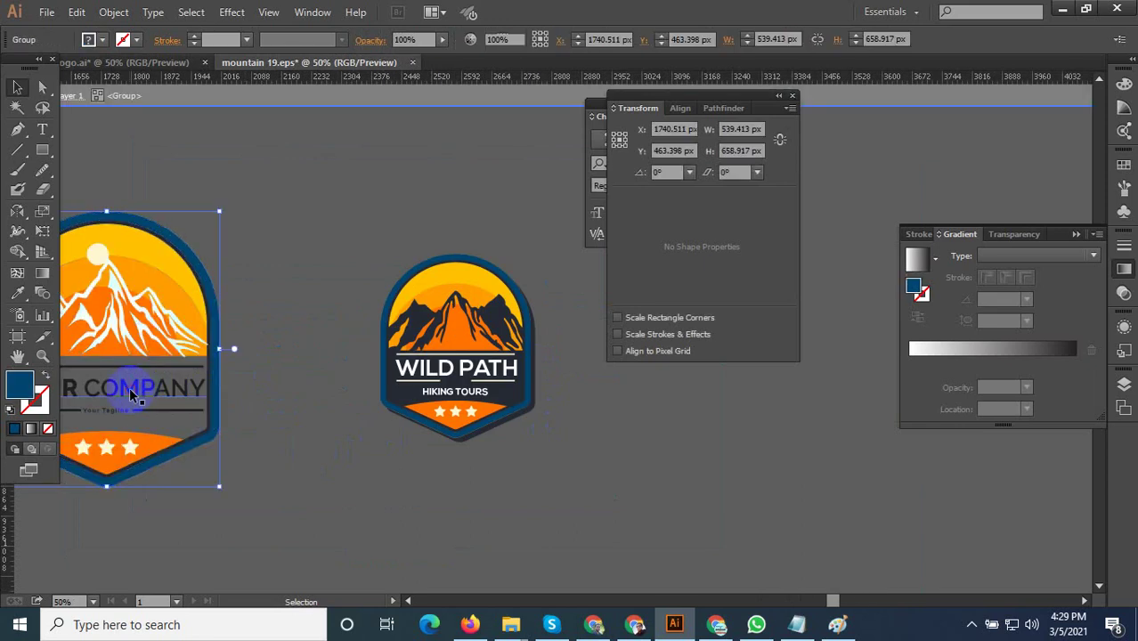
{"action": "scroll", "coordinate": [99, 414], "scroll_direction": "up", "scroll_amount": 2, "text": "alt"}
{"action": "left_click", "coordinate": [140, 447]}
{"action": "scroll", "coordinate": [119, 348], "scroll_direction": "down", "scroll_amount": 3, "text": "alt"}
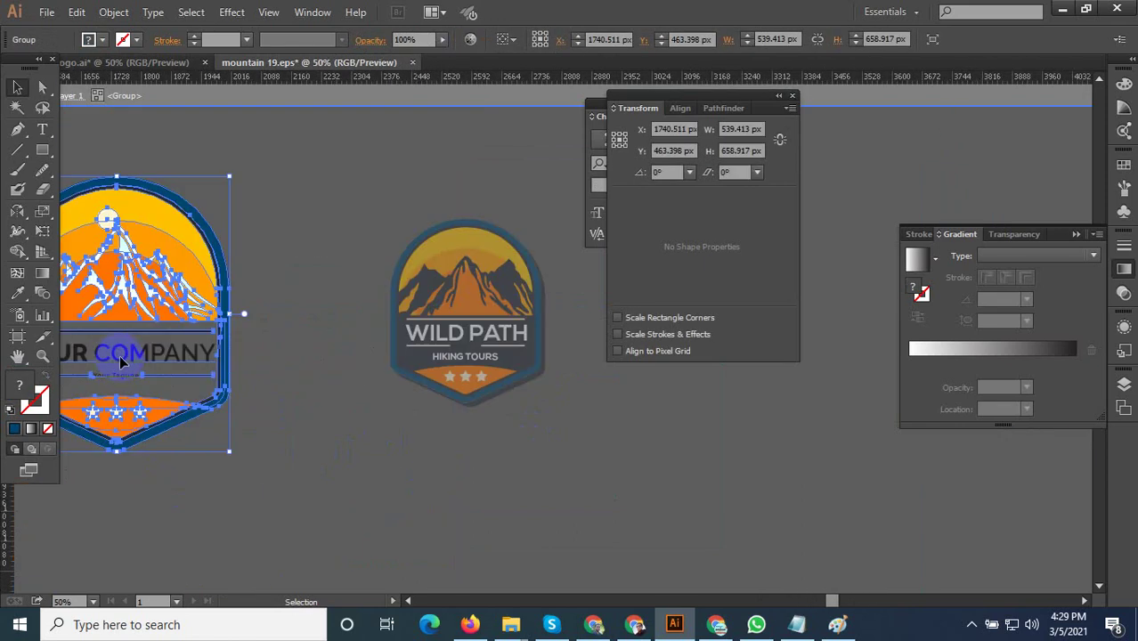
{"action": "double_click", "coordinate": [102, 373]}
{"action": "scroll", "coordinate": [102, 373], "scroll_direction": "up", "scroll_amount": 2, "text": "alt"}
{"action": "left_click", "coordinate": [127, 307]}
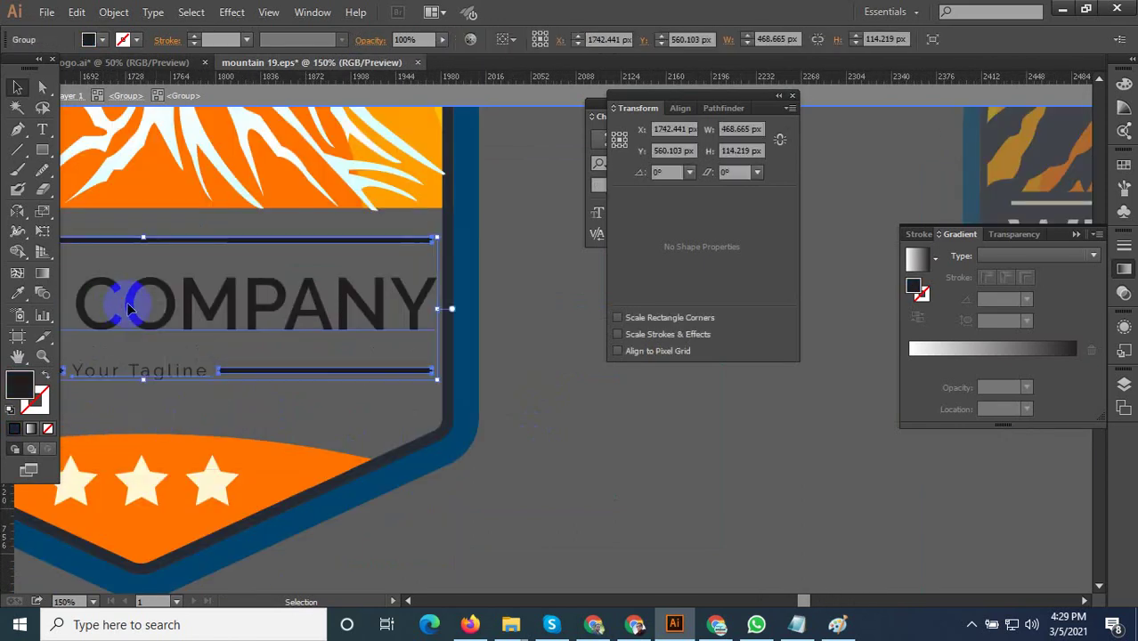
{"action": "key", "text": "Escape"}
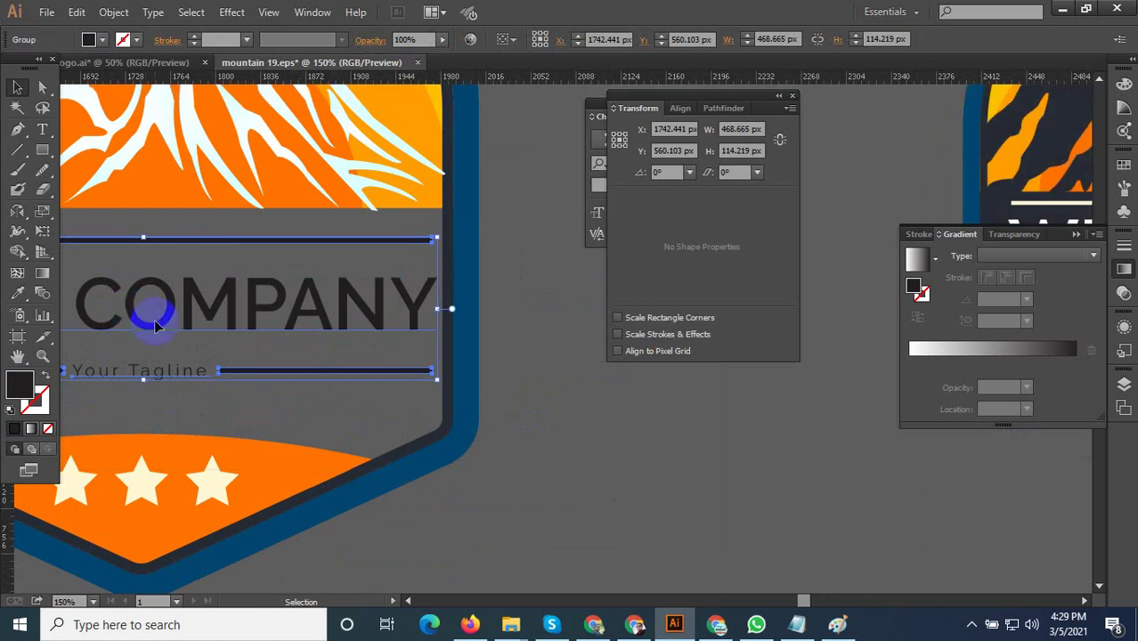
Delete the YOUR COMPANY badge and paste the title block below the WILD PATH badge.
{"action": "scroll", "coordinate": [300, 370], "scroll_direction": "down", "scroll_amount": 1, "text": "alt"}
{"action": "left_click", "coordinate": [386, 452]}
{"action": "left_click", "coordinate": [228, 256]}
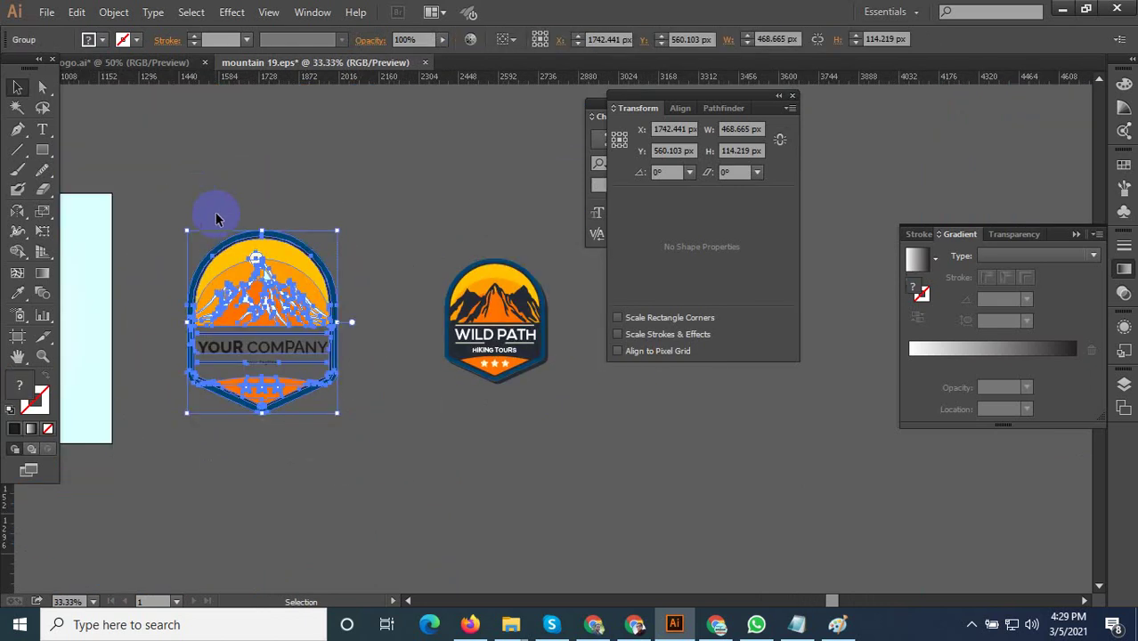
{"action": "key", "text": "Delete"}
{"action": "key", "text": "ctrl+v"}
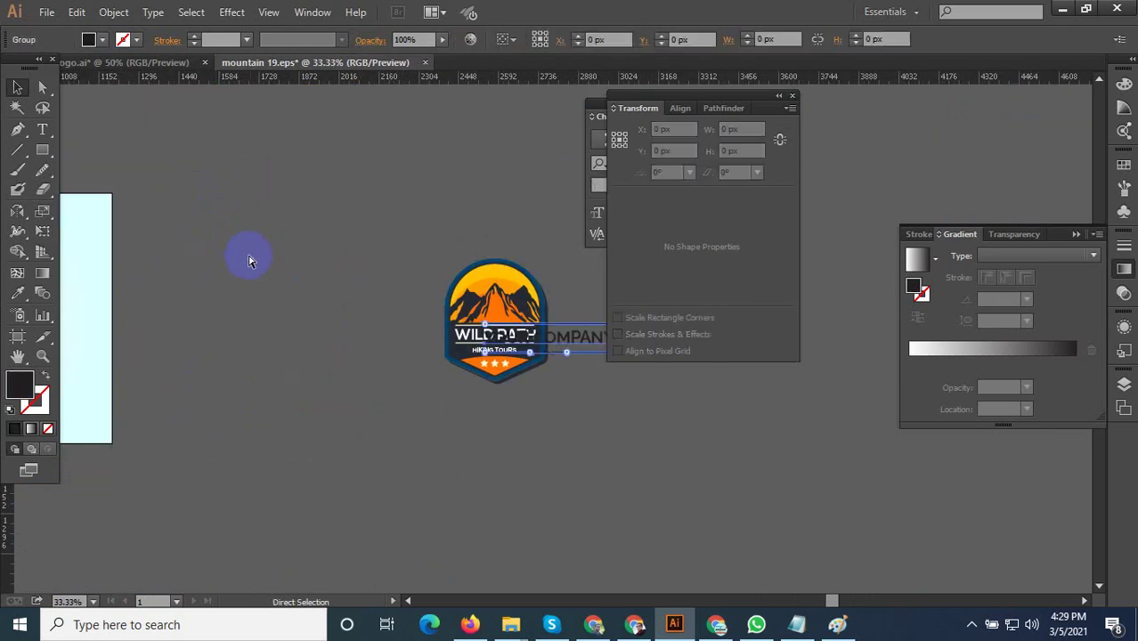
{"action": "scroll", "coordinate": [541, 381], "scroll_direction": "up", "scroll_amount": 2, "text": "alt"}
{"action": "left_click_drag", "start_coordinate": [541, 313], "coordinate": [275, 538]}
Delete the WILD PATH and HIKING TOURS text and their white rule lines.
{"action": "left_click", "coordinate": [474, 307]}
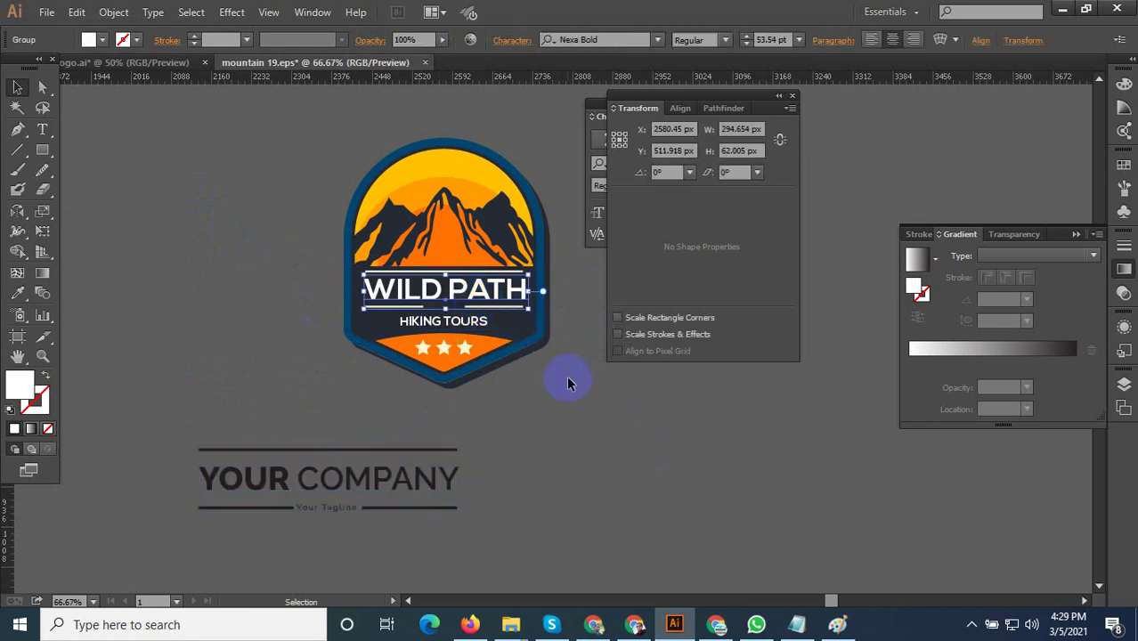
{"action": "key", "text": "Delete"}
{"action": "left_click", "coordinate": [457, 328]}
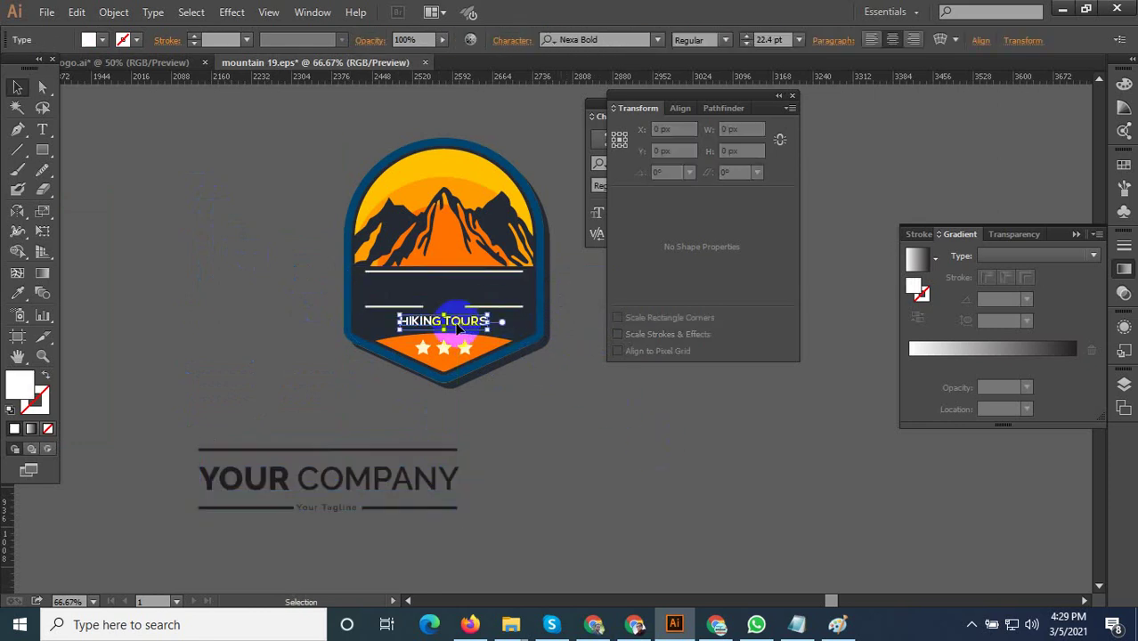
{"action": "key", "text": "Delete"}
{"action": "left_click", "coordinate": [470, 305]}
{"action": "key", "text": "Delete"}
{"action": "left_click", "coordinate": [474, 281]}
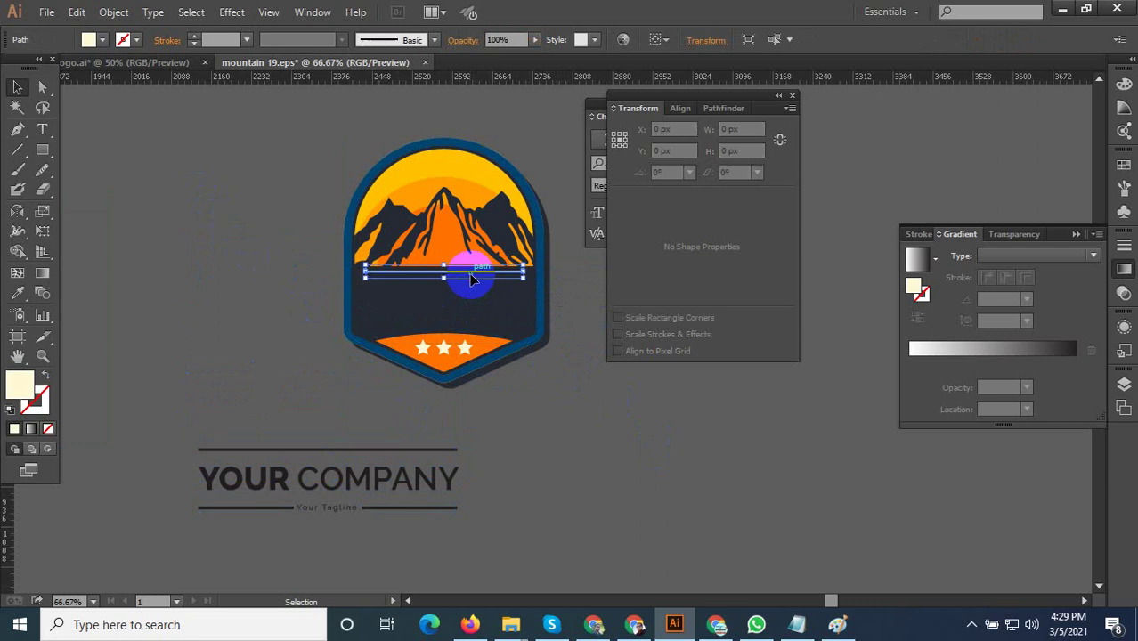
{"action": "left_click_drag", "start_coordinate": [474, 281], "coordinate": [441, 340]}
Drag the YOUR COMPANY title block into the badge's dark band.
{"action": "left_click", "coordinate": [388, 481]}
{"action": "left_click_drag", "start_coordinate": [388, 481], "coordinate": [504, 303]}
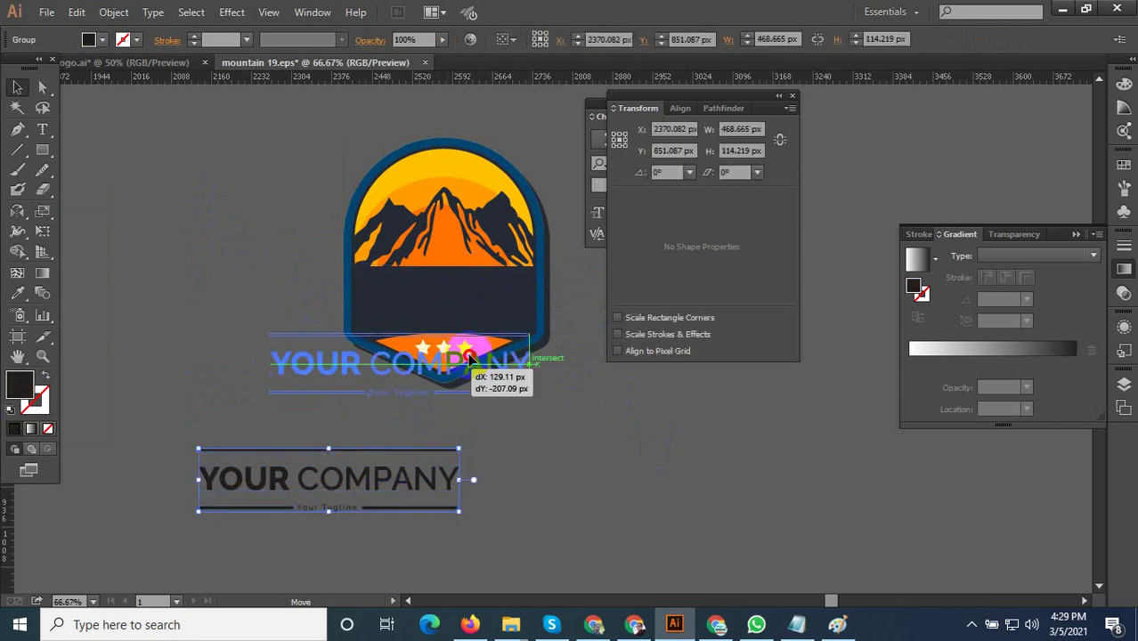
{"action": "scroll", "coordinate": [505, 301], "scroll_direction": "up", "scroll_amount": 3}
{"action": "right_click", "coordinate": [480, 309]}
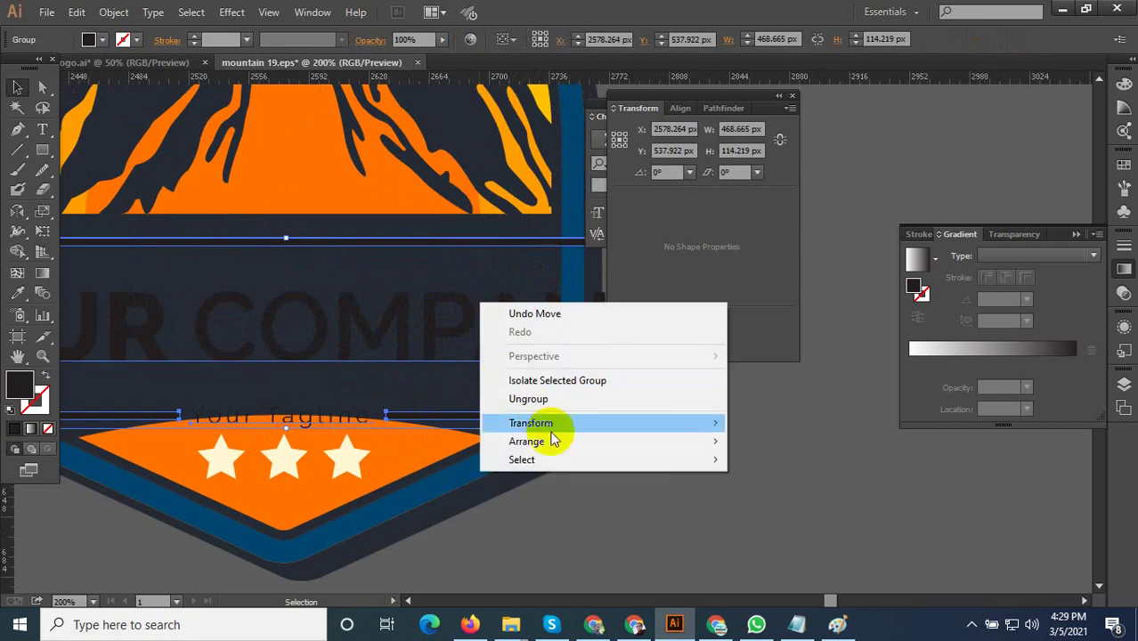
{"action": "left_click", "coordinate": [628, 537]}
{"action": "scroll", "coordinate": [621, 463], "scroll_direction": "down", "scroll_amount": 3}
Scale the title block down to about 315 × 77 px and nudge it up within the band.
{"action": "left_click", "coordinate": [621, 457]}
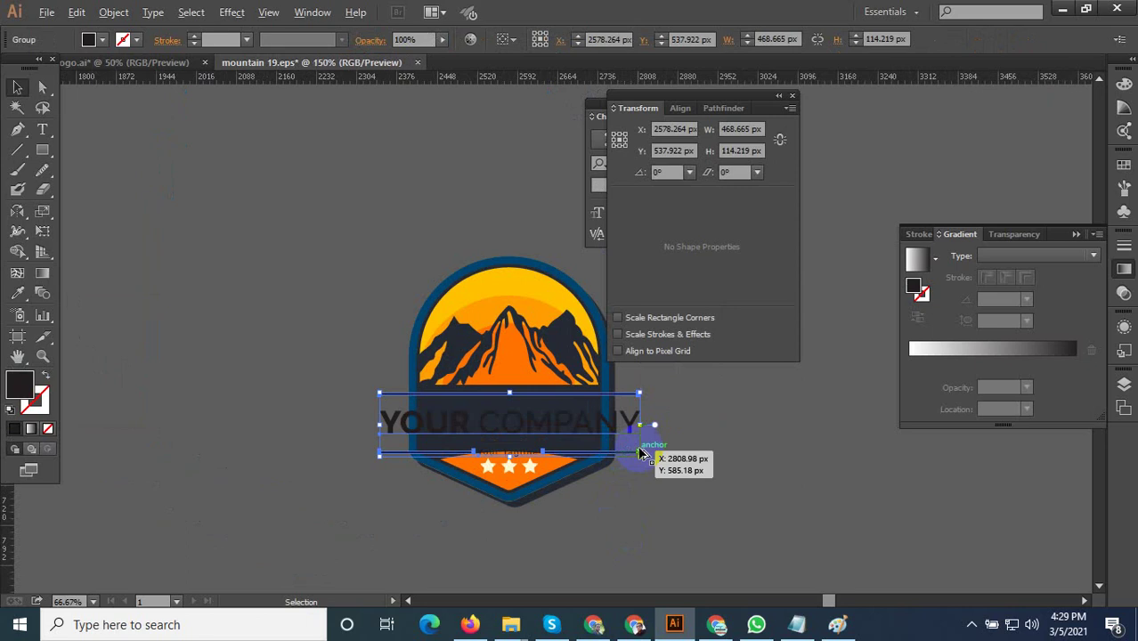
{"action": "scroll", "coordinate": [641, 463], "scroll_direction": "up", "scroll_amount": 2}
{"action": "left_click_drag", "start_coordinate": [637, 463], "coordinate": [592, 441]}
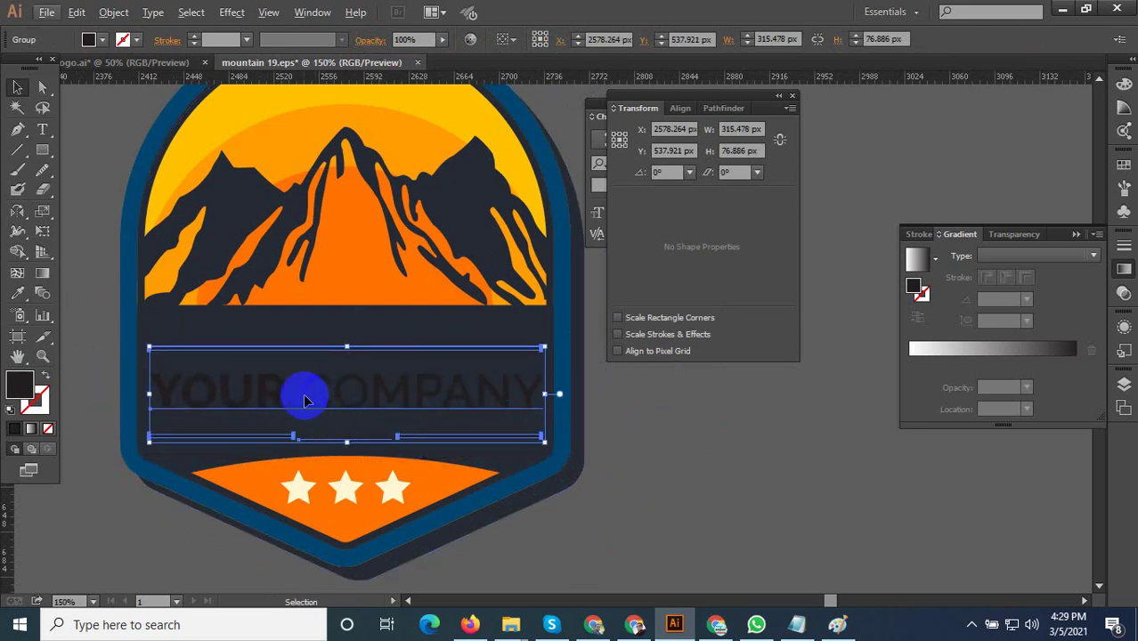
{"action": "left_click_drag", "start_coordinate": [304, 399], "coordinate": [303, 385]}
{"action": "scroll", "coordinate": [400, 386], "scroll_direction": "down", "scroll_amount": 2, "text": "alt"}
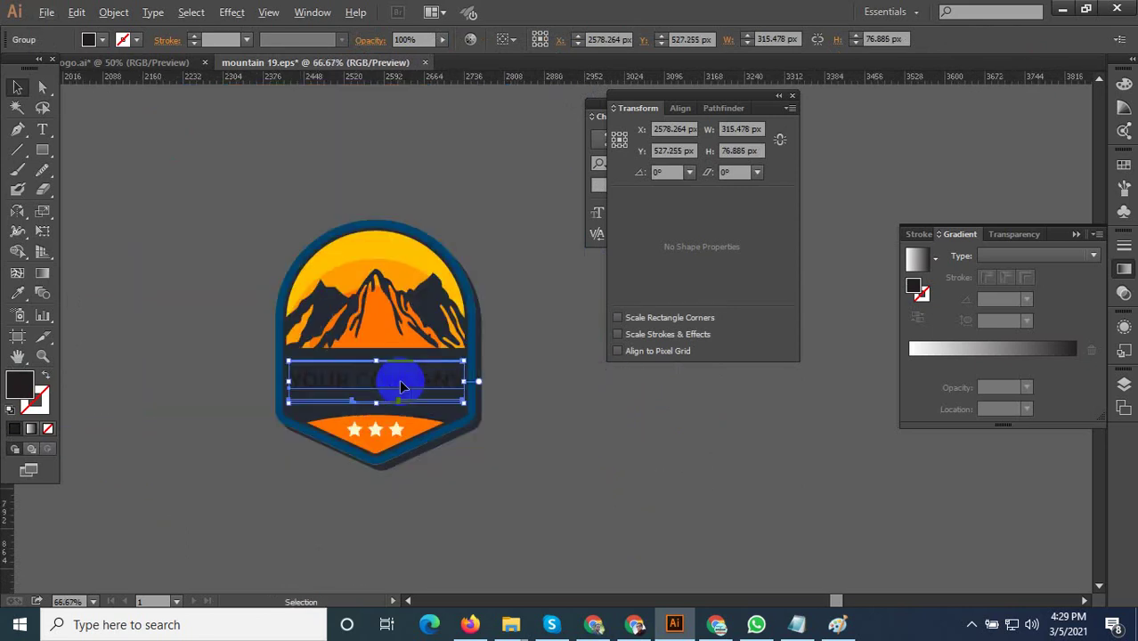
{"action": "scroll", "coordinate": [525, 394], "scroll_direction": "down", "scroll_amount": 3, "text": "alt"}
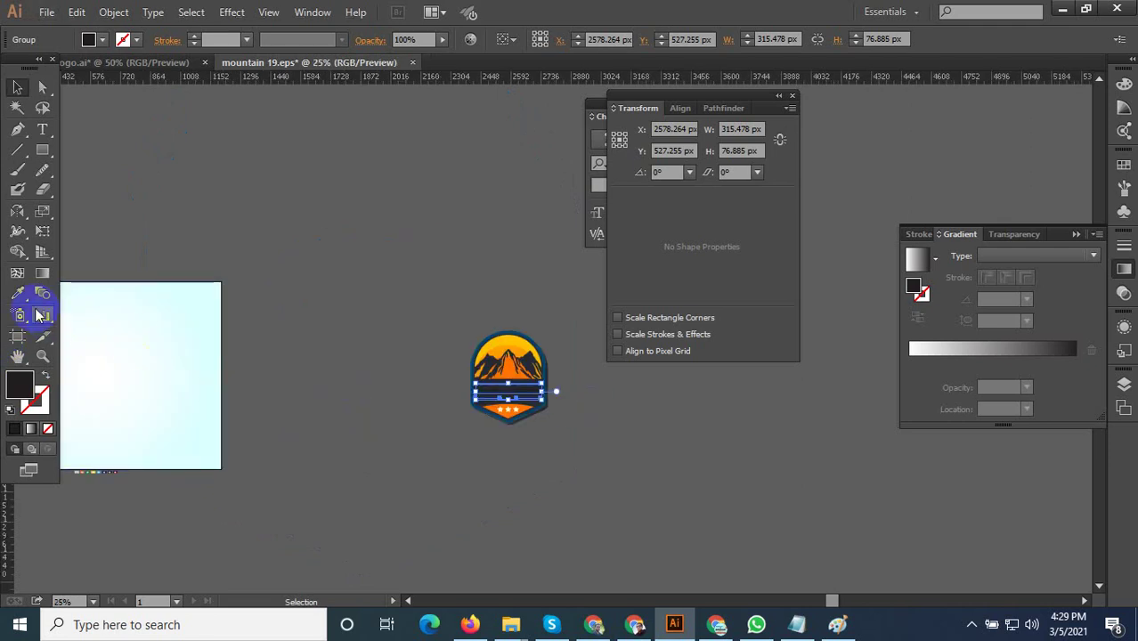
Set the fill colour to pure white in the Color Picker.
{"action": "double_click", "coordinate": [22, 387]}
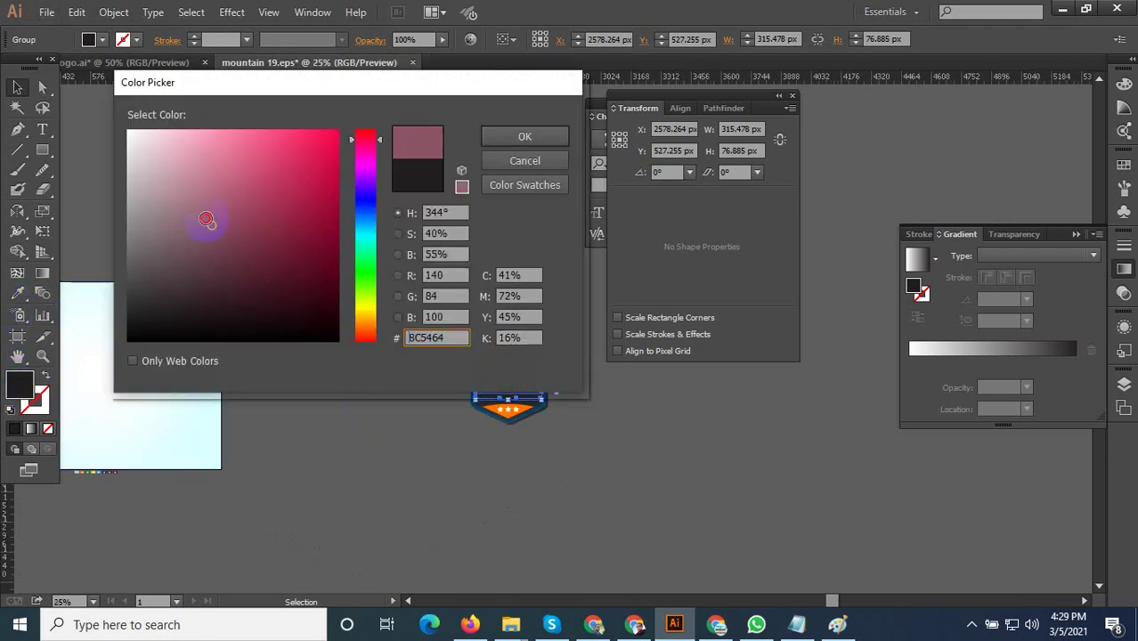
{"action": "left_click_drag", "start_coordinate": [209, 216], "coordinate": [127, 130]}
{"action": "left_click", "coordinate": [526, 140]}
{"action": "scroll", "coordinate": [626, 430], "scroll_direction": "up", "scroll_amount": 2, "text": "alt"}
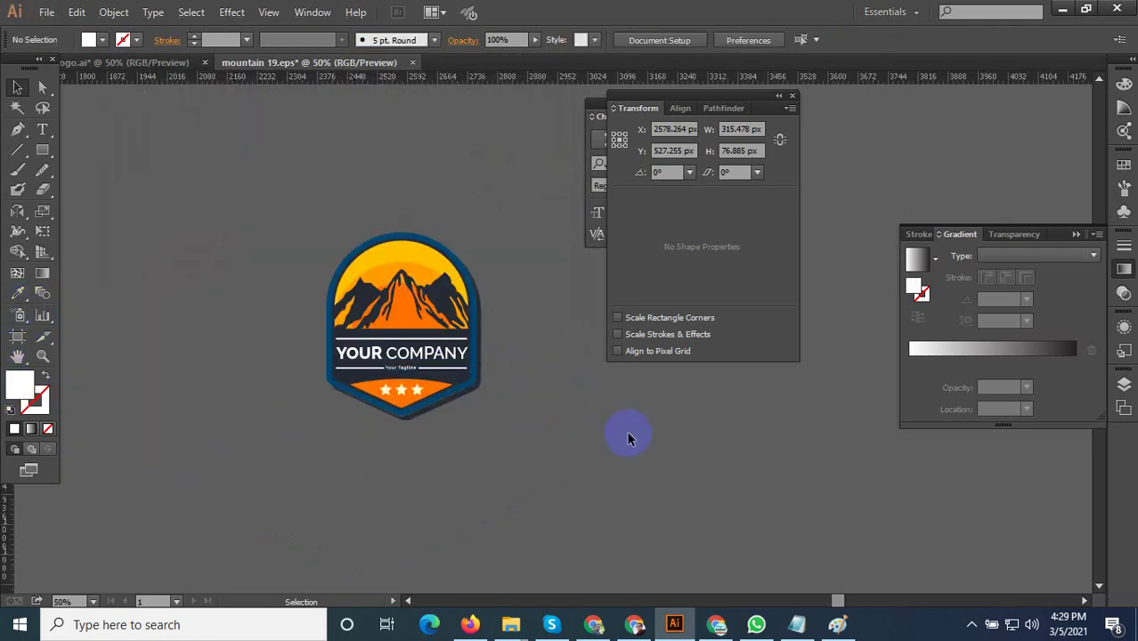
{"action": "scroll", "coordinate": [352, 356], "scroll_direction": "up", "scroll_amount": 1, "text": "alt"}
{"action": "scroll", "coordinate": [352, 356], "scroll_direction": "up", "scroll_amount": 2, "text": "alt"}
Resize and nudge the YOUR COMPANY title and tagline group to sit evenly in the dark band.
{"action": "left_click", "coordinate": [351, 356]}
{"action": "scroll", "coordinate": [227, 312], "scroll_direction": "up", "scroll_amount": 2, "text": "alt"}
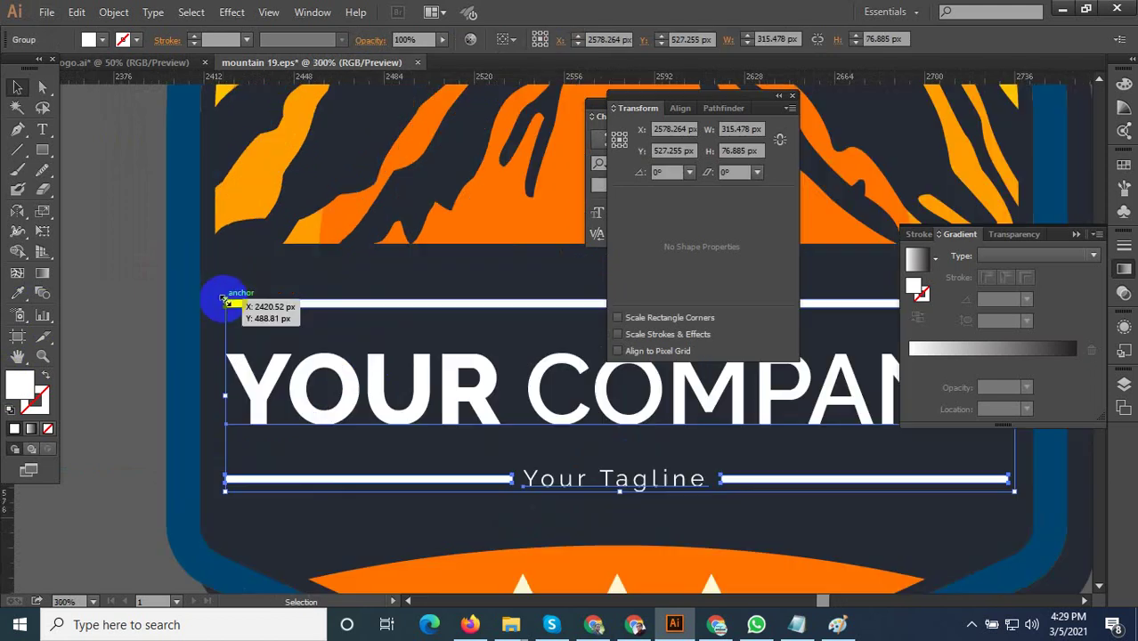
{"action": "left_click_drag", "start_coordinate": [225, 297], "coordinate": [216, 287]}
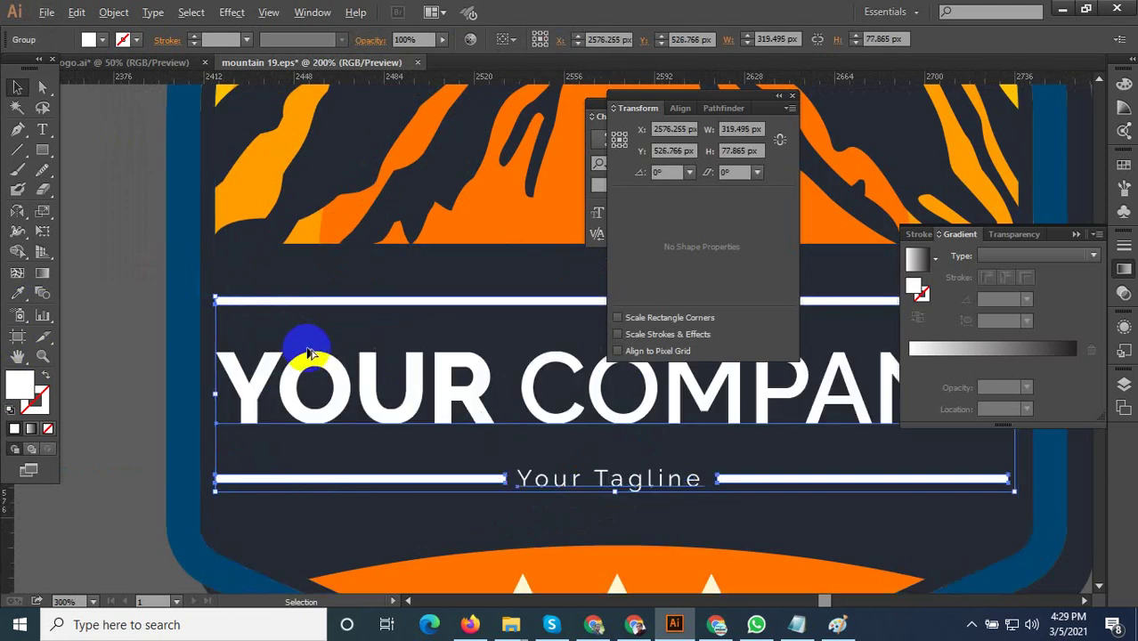
{"action": "scroll", "coordinate": [300, 338], "scroll_direction": "down", "scroll_amount": 2}
{"action": "left_click", "coordinate": [167, 267]}
{"action": "scroll", "coordinate": [331, 452], "scroll_direction": "down", "scroll_amount": 2, "text": "alt"}
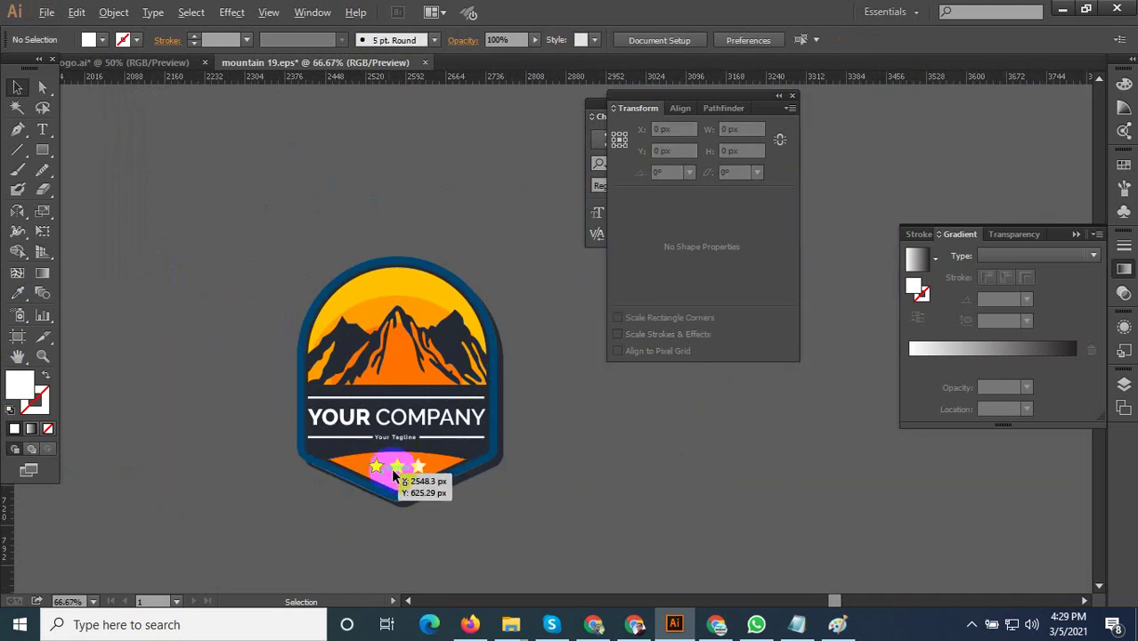
{"action": "scroll", "coordinate": [393, 470], "scroll_direction": "up", "scroll_amount": 2, "text": "alt"}
{"action": "left_click", "coordinate": [464, 363]}
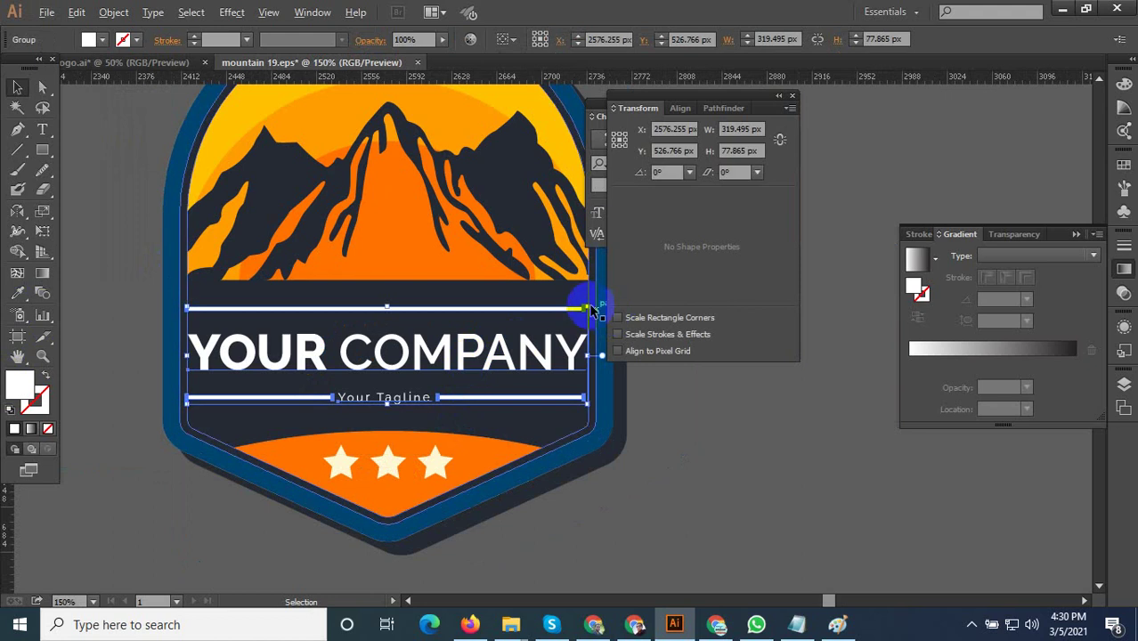
{"action": "scroll", "coordinate": [588, 303], "scroll_direction": "up", "scroll_amount": 2, "text": "alt"}
{"action": "left_click_drag", "start_coordinate": [583, 313], "coordinate": [587, 301]}
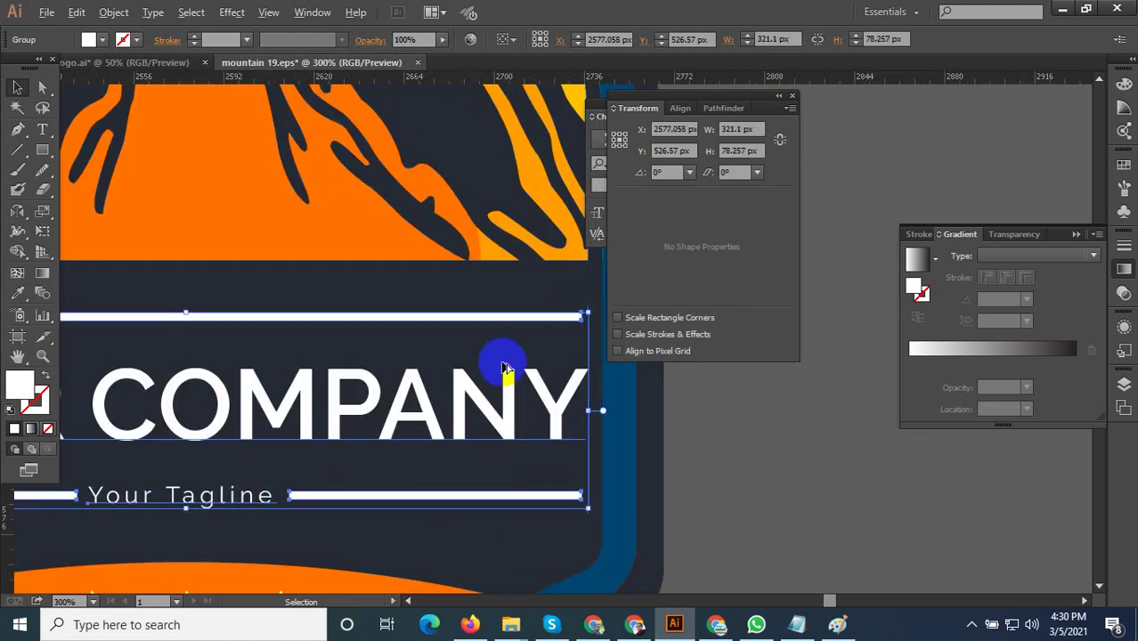
{"action": "scroll", "coordinate": [717, 499], "scroll_direction": "down", "scroll_amount": 3}
{"action": "left_click", "coordinate": [690, 488]}
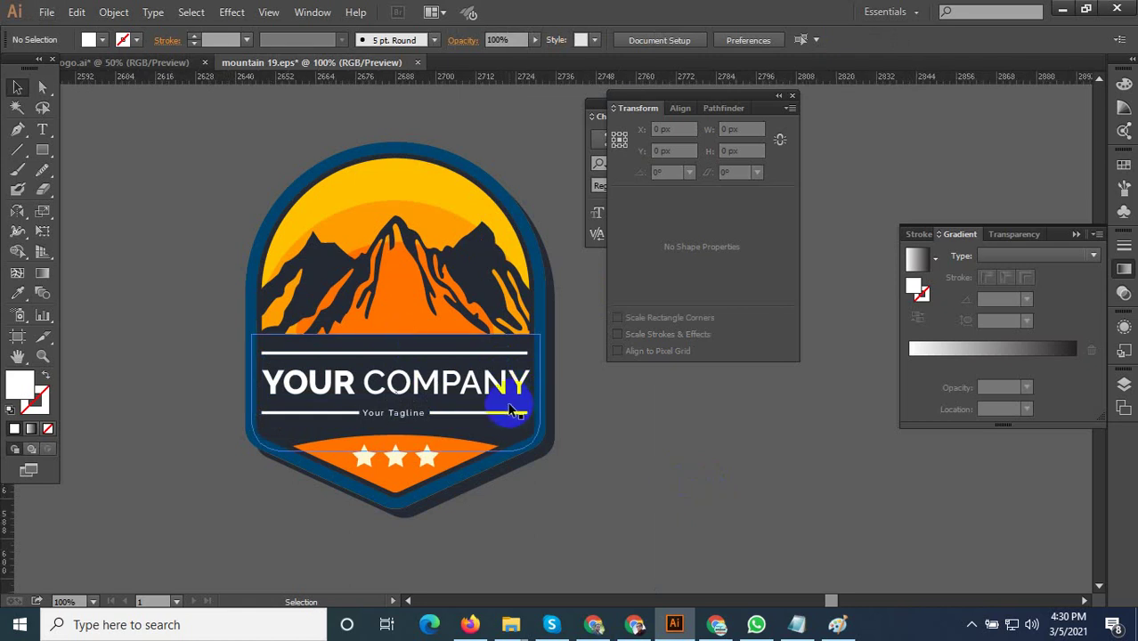
Shrink the COMPANY text slightly and clear the selection.
{"action": "scroll", "coordinate": [562, 361], "scroll_direction": "up", "scroll_amount": 7, "text": "alt"}
{"action": "scroll", "coordinate": [372, 433], "scroll_direction": "down", "scroll_amount": 1, "text": "alt"}
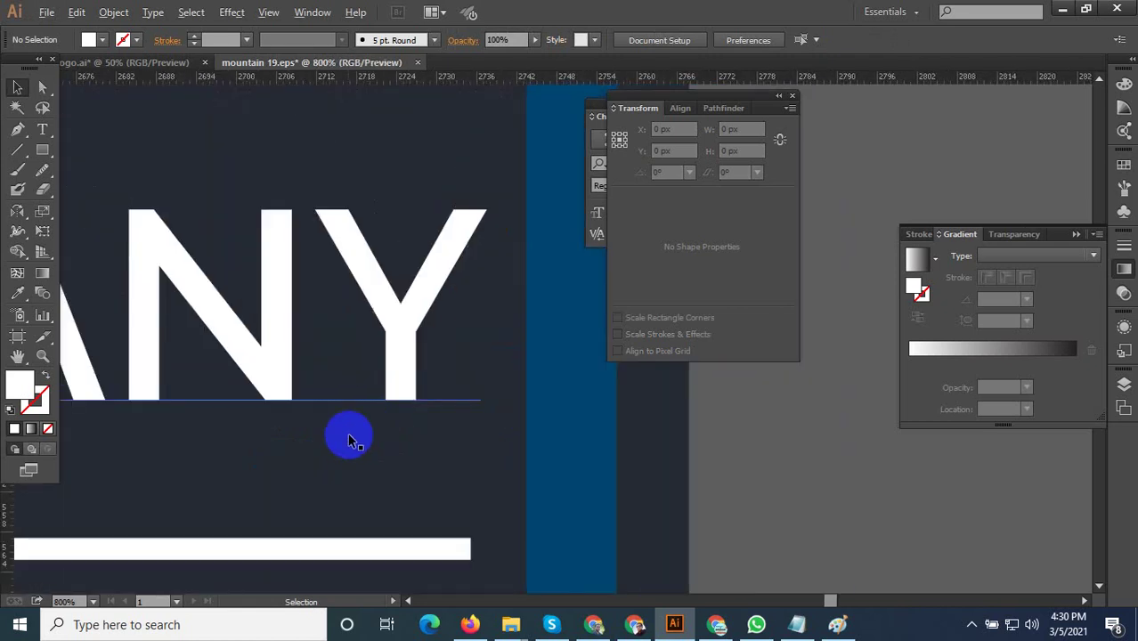
{"action": "left_click", "coordinate": [384, 295]}
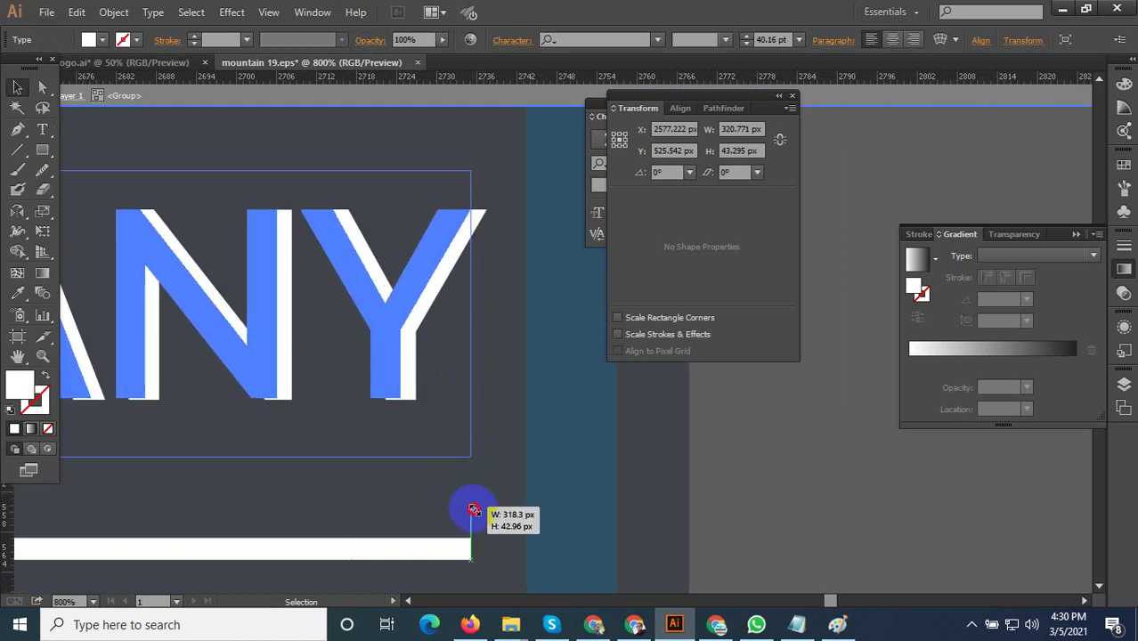
{"action": "left_click_drag", "start_coordinate": [487, 460], "coordinate": [469, 514]}
{"action": "scroll", "coordinate": [499, 459], "scroll_direction": "down", "scroll_amount": 3, "text": "alt"}
{"action": "left_click", "coordinate": [647, 482]}
{"action": "scroll", "coordinate": [648, 491], "scroll_direction": "down", "scroll_amount": 6, "text": "alt"}
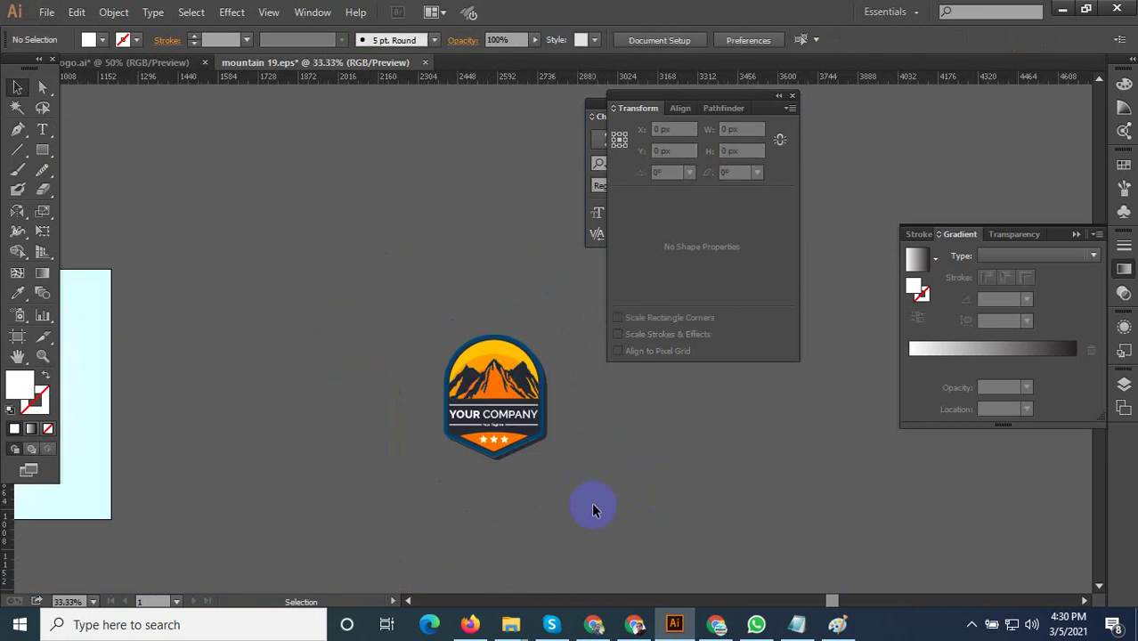
{"action": "scroll", "coordinate": [415, 334], "scroll_direction": "down", "scroll_amount": 1, "text": "alt"}
Move the badge onto the light-blue artboard and enlarge it proportionally to about 506 × 614 px.
{"action": "left_click_drag", "start_coordinate": [773, 442], "coordinate": [333, 444]}
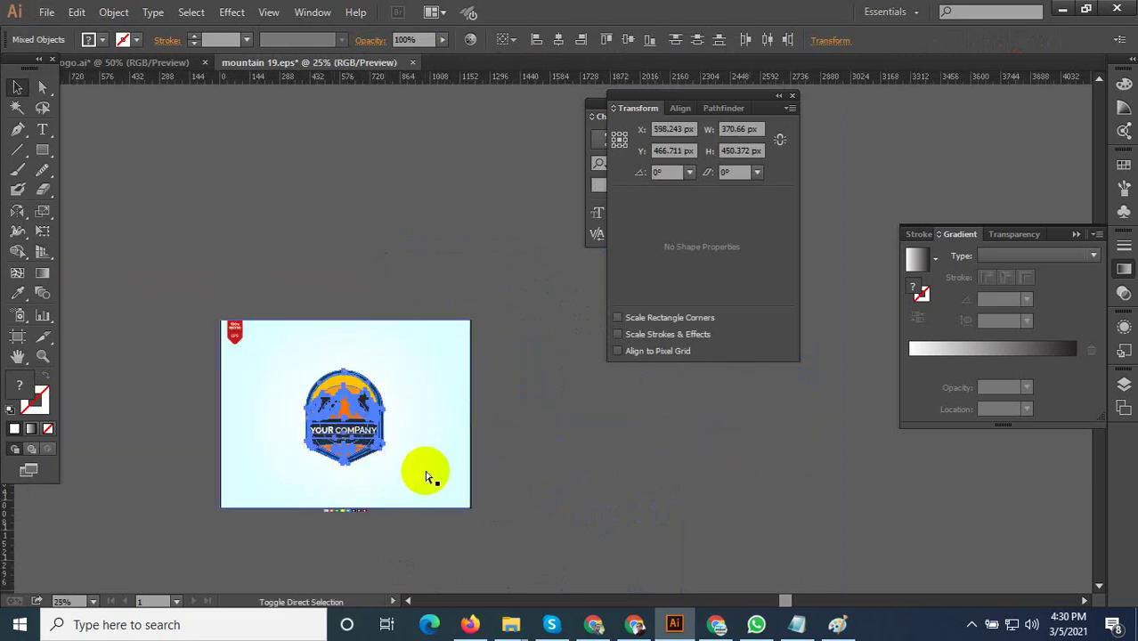
{"action": "key", "text": "ctrl+shift+s"}
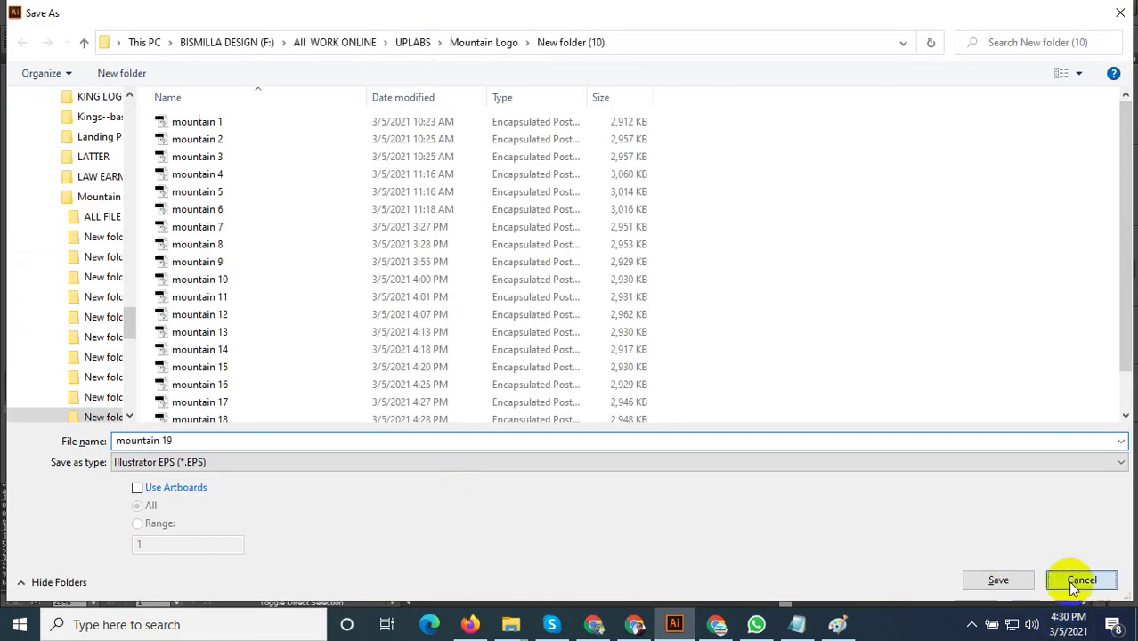
{"action": "left_click", "coordinate": [1077, 581]}
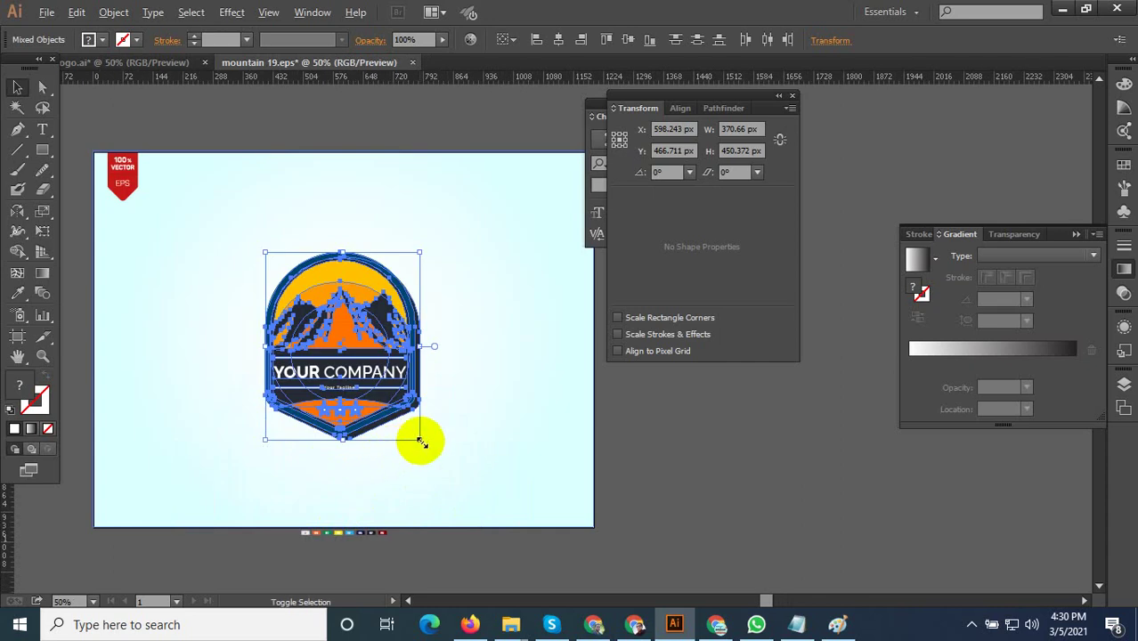
{"action": "left_click_drag", "start_coordinate": [421, 441], "coordinate": [452, 472]}
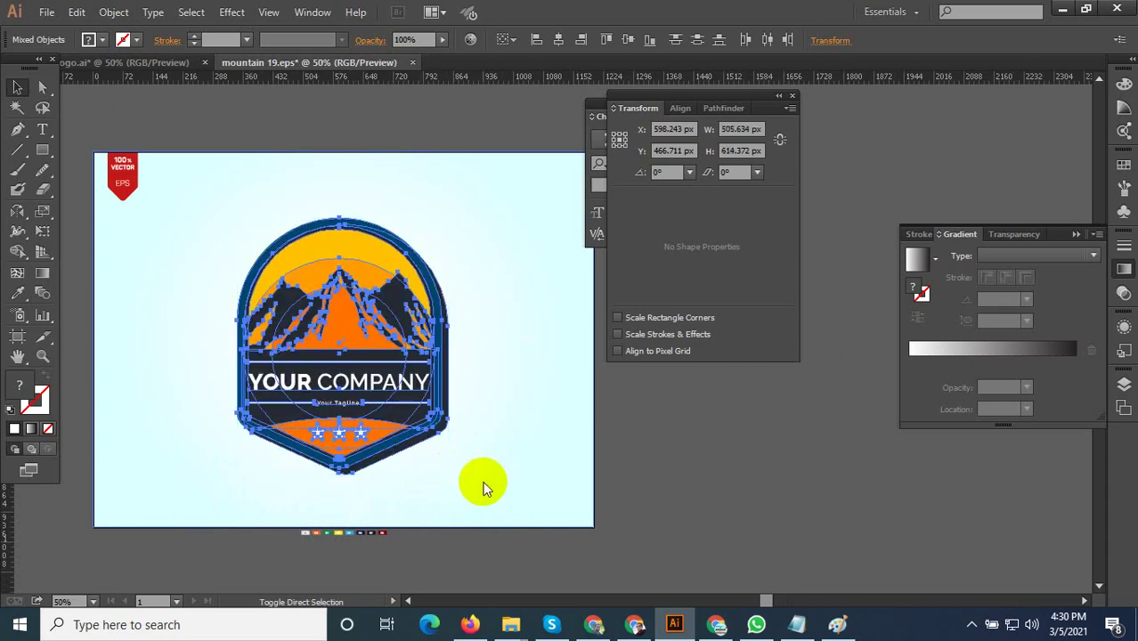
Save the document as the Illustrator EPS file 'mountain 20' with default EPS options.
{"action": "key", "text": "ctrl+shift+s"}
{"action": "scroll", "coordinate": [330, 394], "scroll_direction": "down", "scroll_amount": 2}
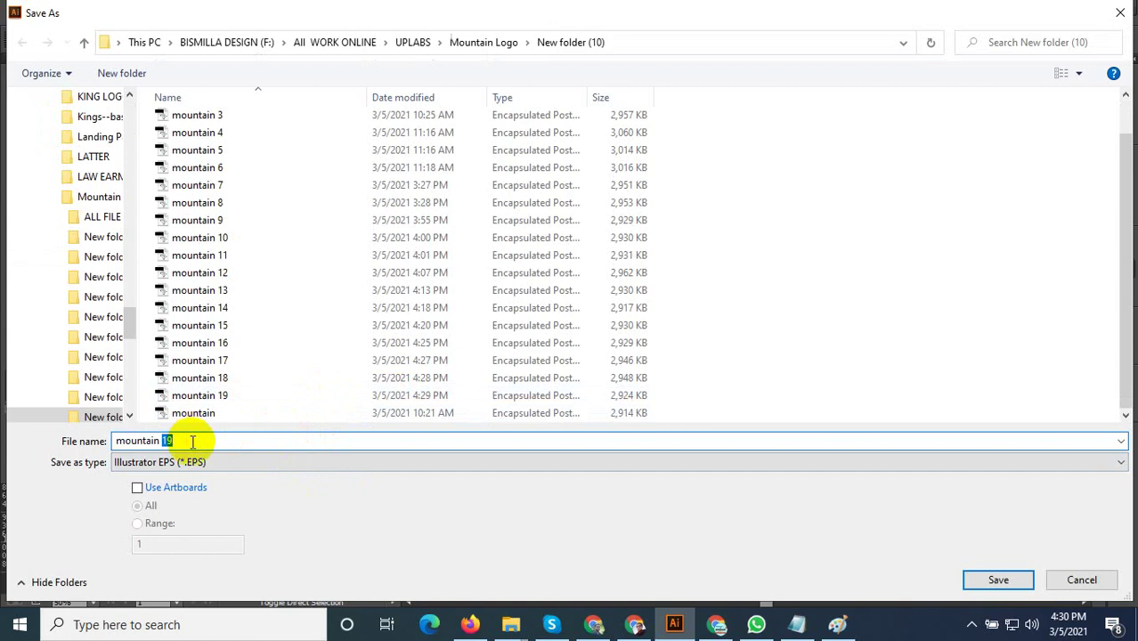
{"action": "type", "text": "20"}
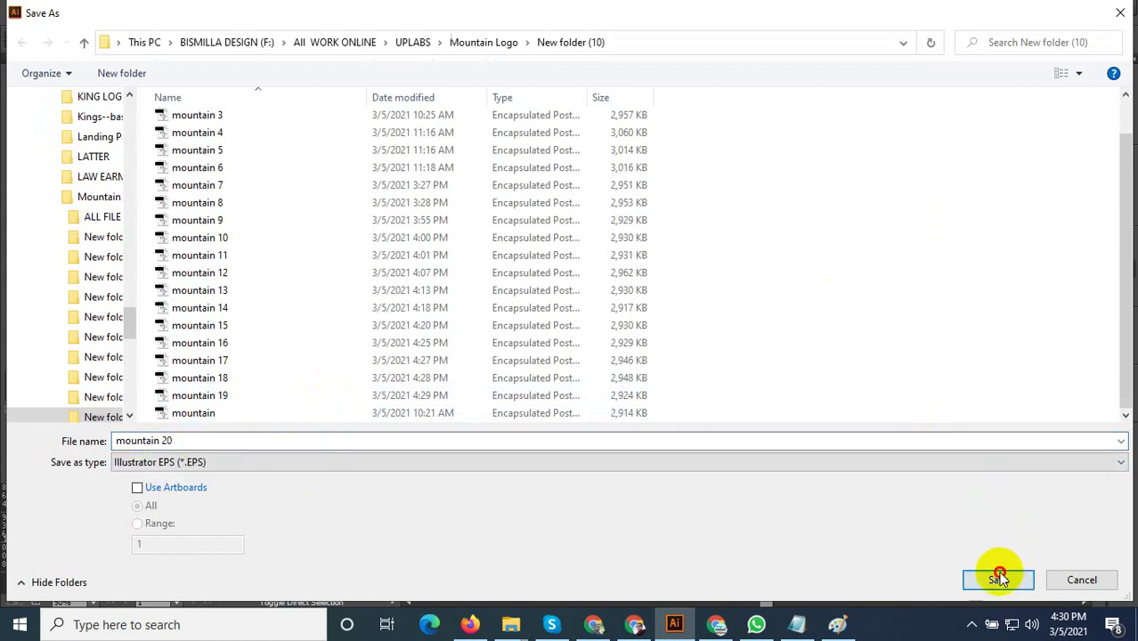
{"action": "left_click", "coordinate": [999, 579]}
{"action": "left_click", "coordinate": [630, 538]}
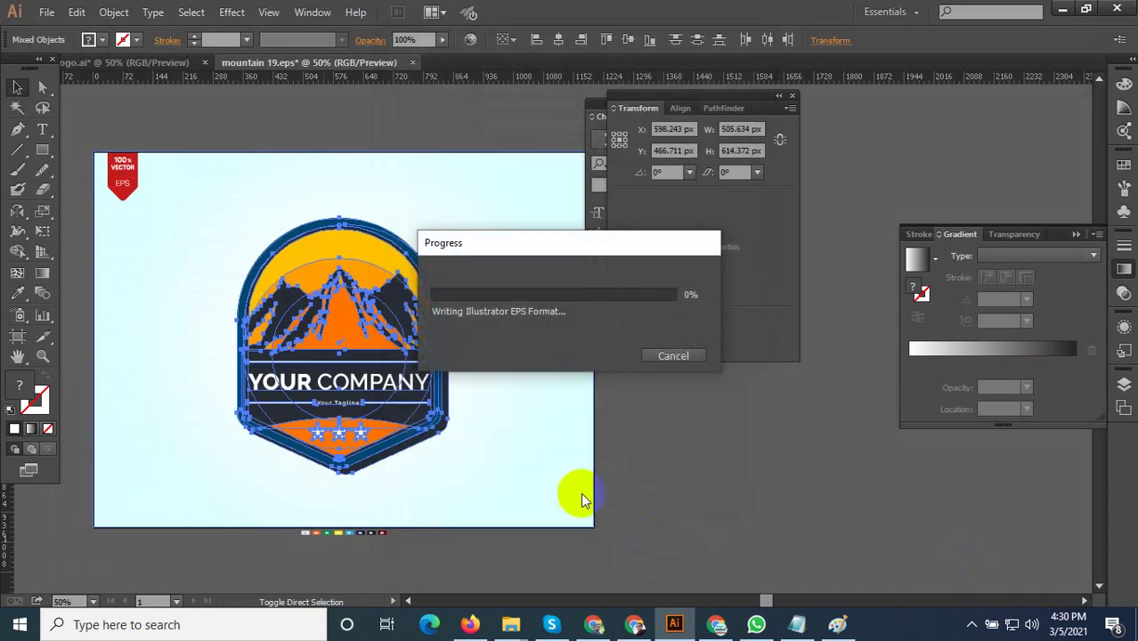
Delete the badge's outer dark shadow path, then undo to restore it.
{"action": "left_click", "coordinate": [381, 484]}
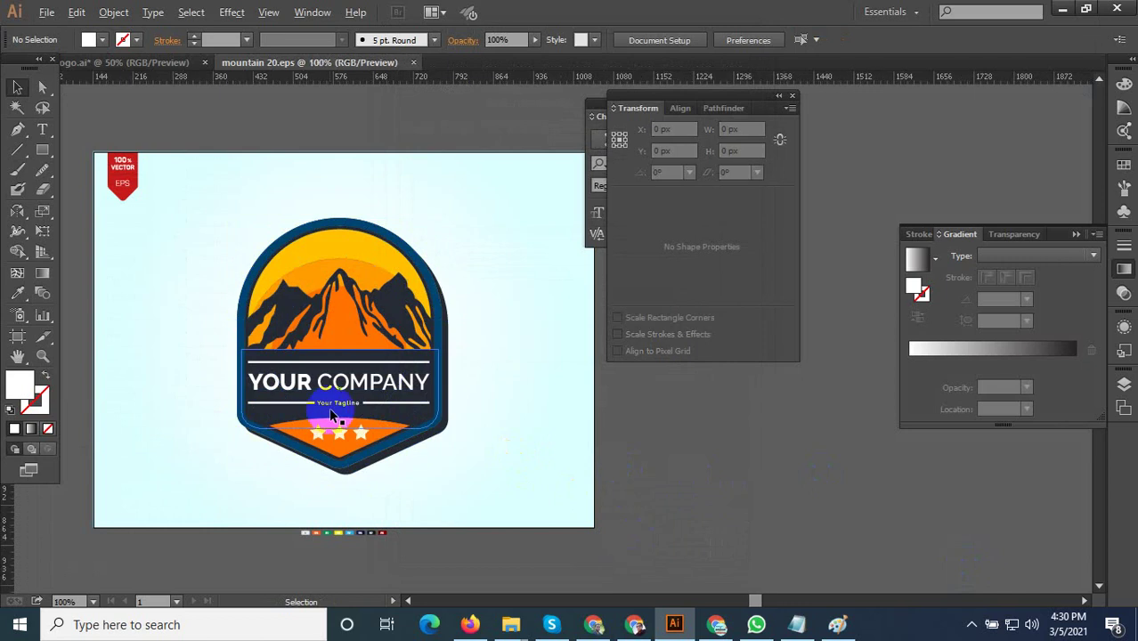
{"action": "scroll", "coordinate": [328, 407], "scroll_direction": "up", "scroll_amount": 2}
{"action": "scroll", "coordinate": [300, 452], "scroll_direction": "down", "scroll_amount": 1}
{"action": "scroll", "coordinate": [300, 452], "scroll_direction": "up", "scroll_amount": 2}
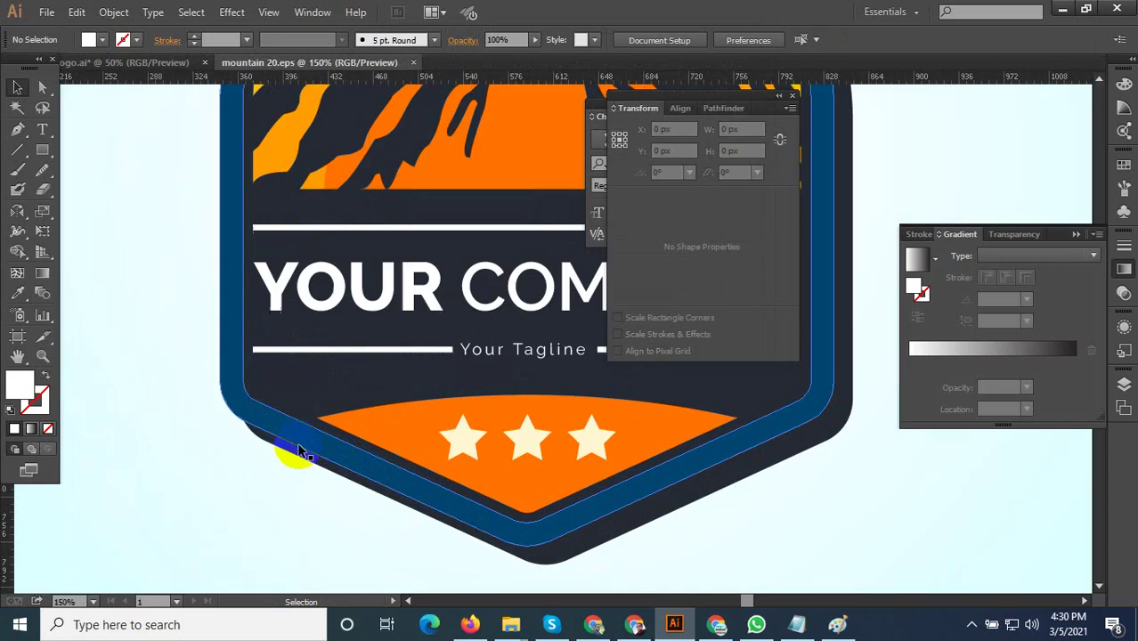
{"action": "left_click", "coordinate": [314, 472]}
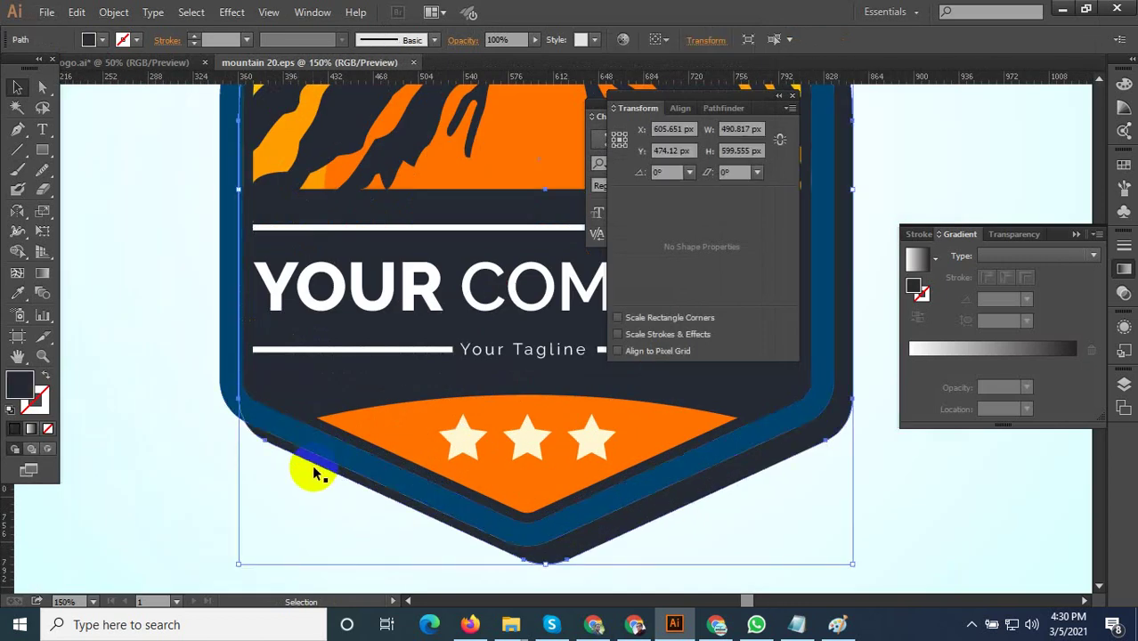
{"action": "key", "text": "Delete"}
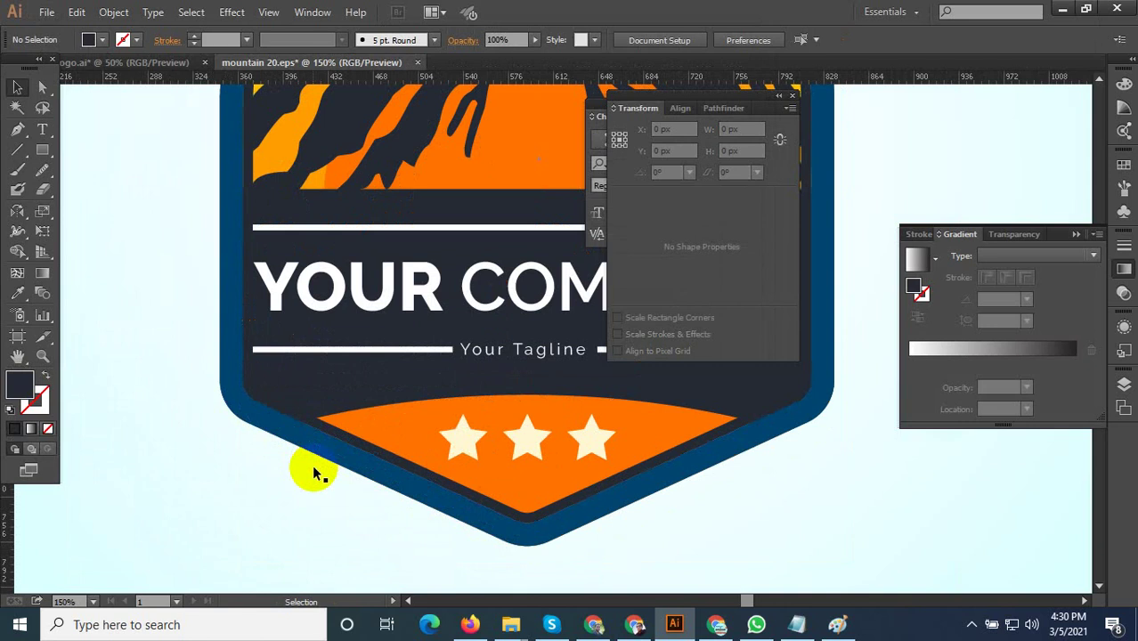
{"action": "scroll", "coordinate": [314, 473], "scroll_direction": "down", "scroll_amount": 3}
{"action": "scroll", "coordinate": [339, 425], "scroll_direction": "up", "scroll_amount": 2}
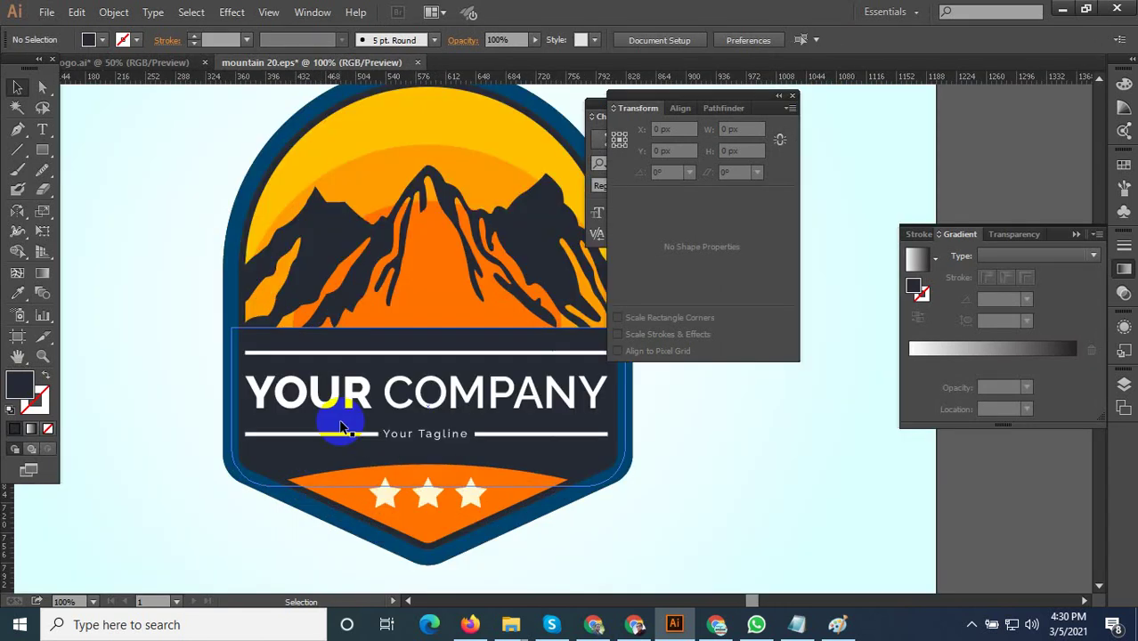
{"action": "scroll", "coordinate": [348, 429], "scroll_direction": "down", "scroll_amount": 1}
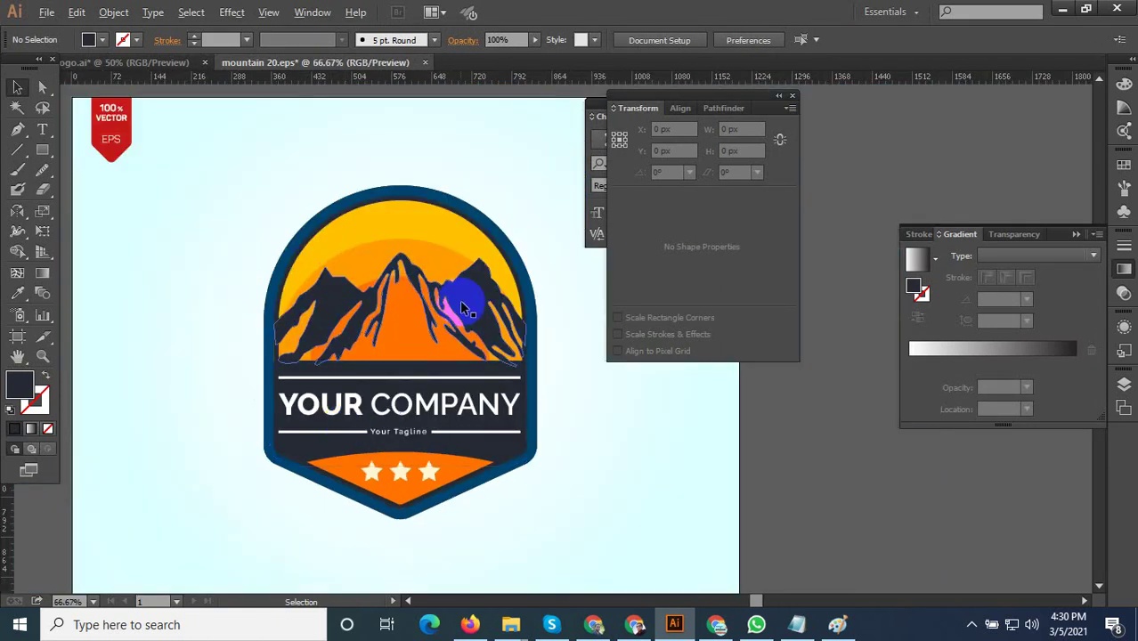
{"action": "key", "text": "ctrl+z"}
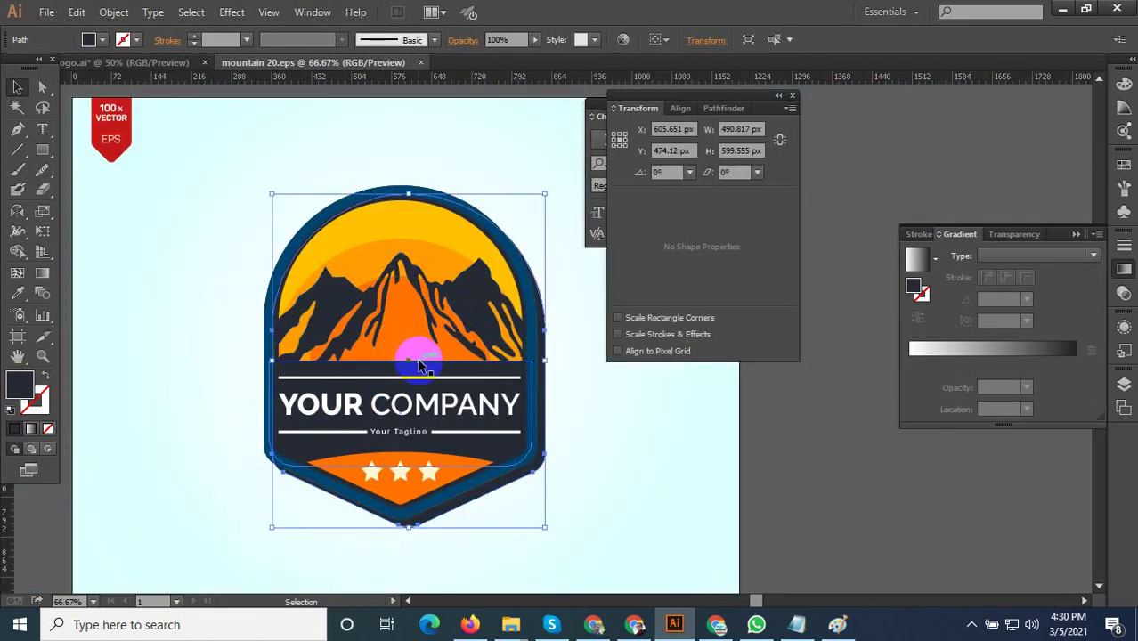
Select the artboard background and the badge's top sky shape, then clear the selection.
{"action": "left_click", "coordinate": [415, 363]}
{"action": "scroll", "coordinate": [236, 389], "scroll_direction": "down", "scroll_amount": 2}
{"action": "scroll", "coordinate": [236, 389], "scroll_direction": "down", "scroll_amount": 4}
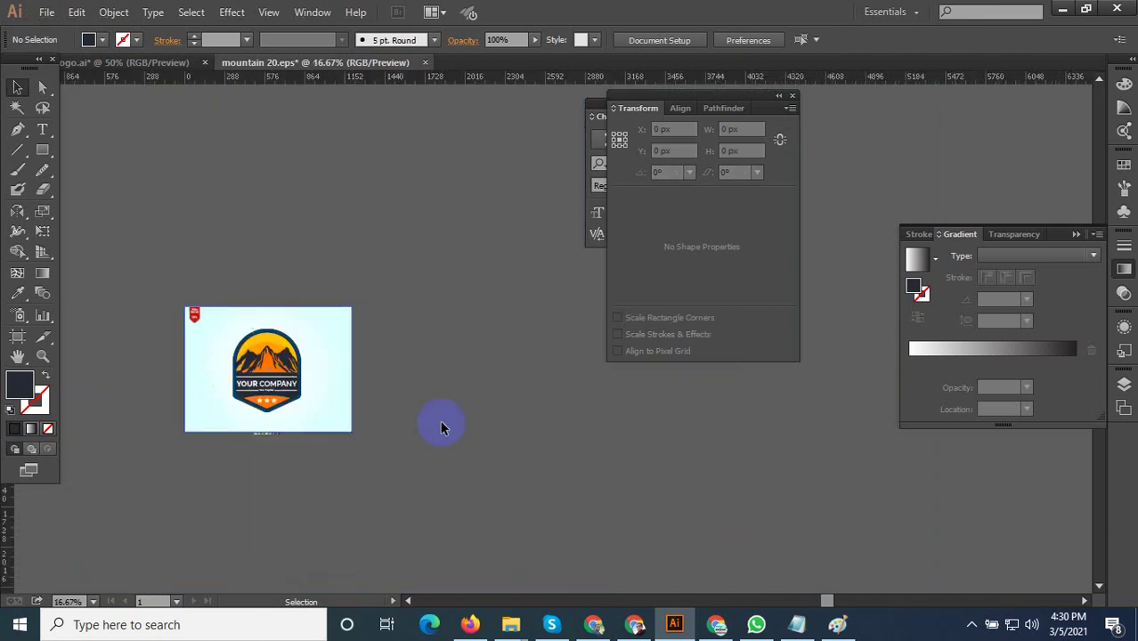
{"action": "left_click", "coordinate": [229, 326]}
{"action": "scroll", "coordinate": [223, 325], "scroll_direction": "up", "scroll_amount": 3}
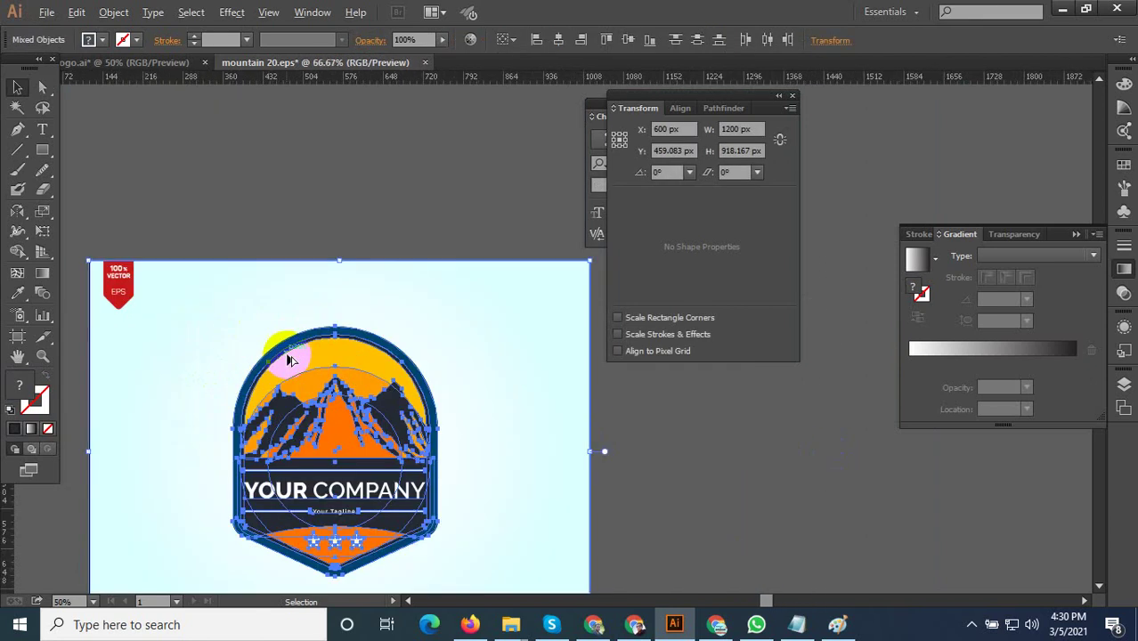
{"action": "scroll", "coordinate": [267, 267], "scroll_direction": "up", "scroll_amount": 2}
{"action": "left_click", "coordinate": [333, 339]}
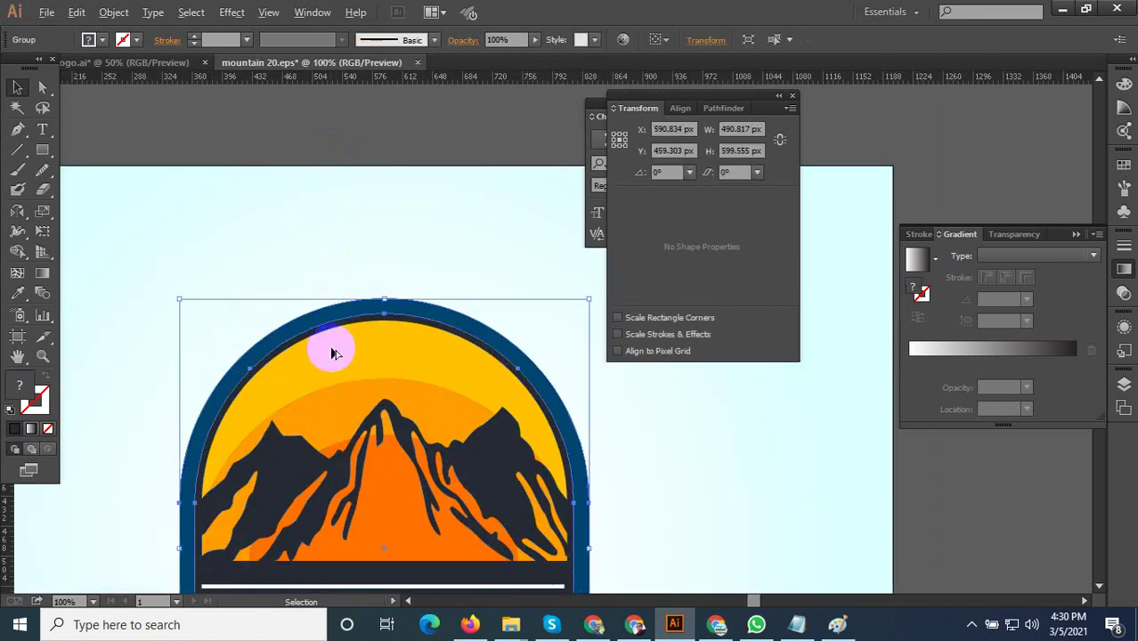
{"action": "scroll", "coordinate": [334, 347], "scroll_direction": "down", "scroll_amount": 3}
{"action": "left_click", "coordinate": [528, 496]}
Select the whole YOUR COMPANY badge group, about 491 × 600 px.
{"action": "scroll", "coordinate": [294, 356], "scroll_direction": "up", "scroll_amount": 2}
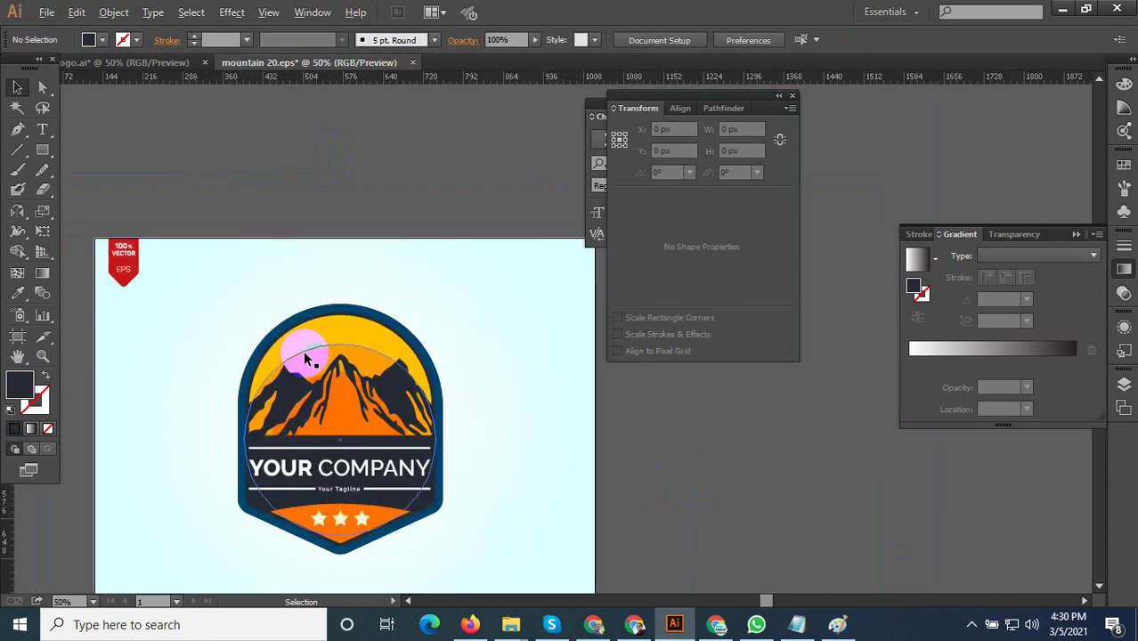
{"action": "scroll", "coordinate": [305, 356], "scroll_direction": "up", "scroll_amount": 1}
{"action": "scroll", "coordinate": [378, 378], "scroll_direction": "down", "scroll_amount": 1}
{"action": "scroll", "coordinate": [356, 409], "scroll_direction": "up", "scroll_amount": 2}
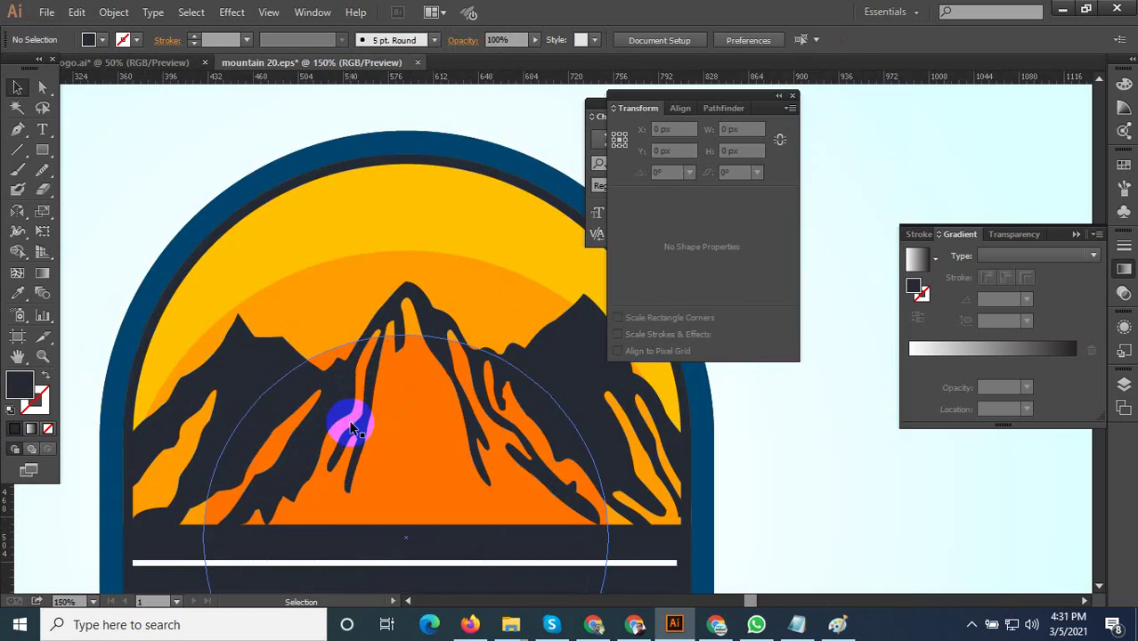
{"action": "scroll", "coordinate": [384, 423], "scroll_direction": "down", "scroll_amount": 3}
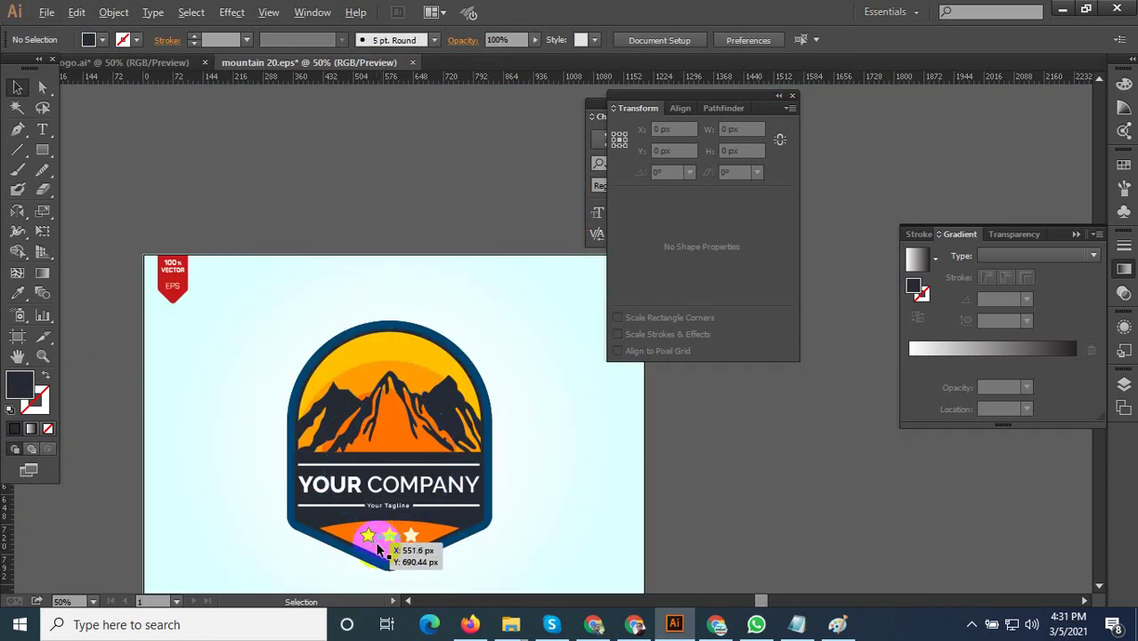
{"action": "scroll", "coordinate": [379, 554], "scroll_direction": "up", "scroll_amount": 2}
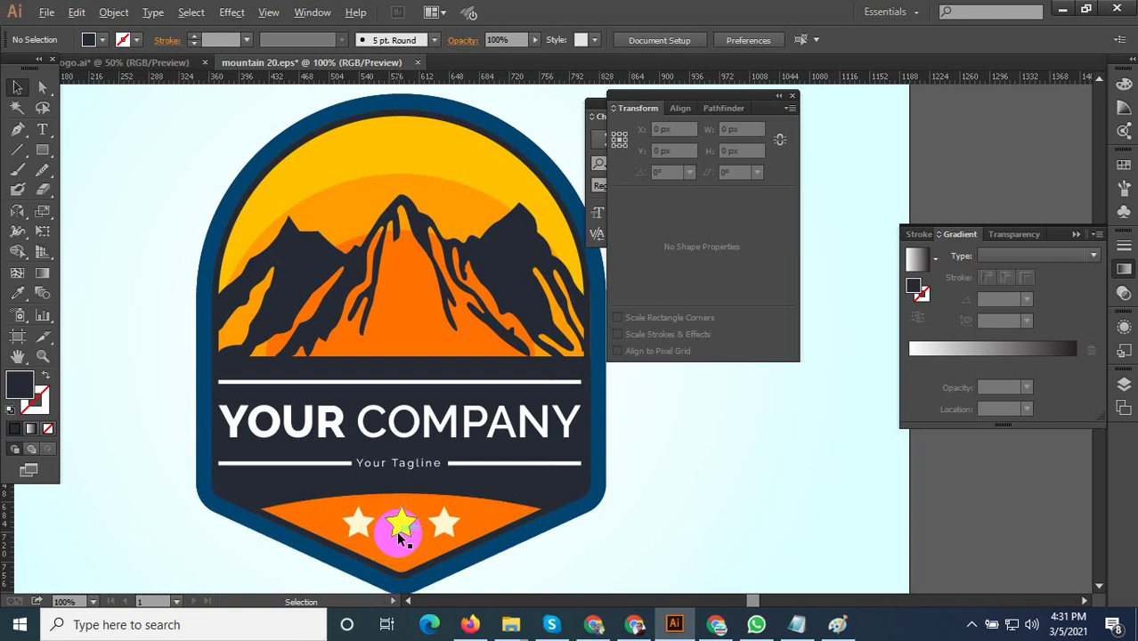
{"action": "scroll", "coordinate": [400, 538], "scroll_direction": "down", "scroll_amount": 1}
{"action": "left_click", "coordinate": [441, 294]}
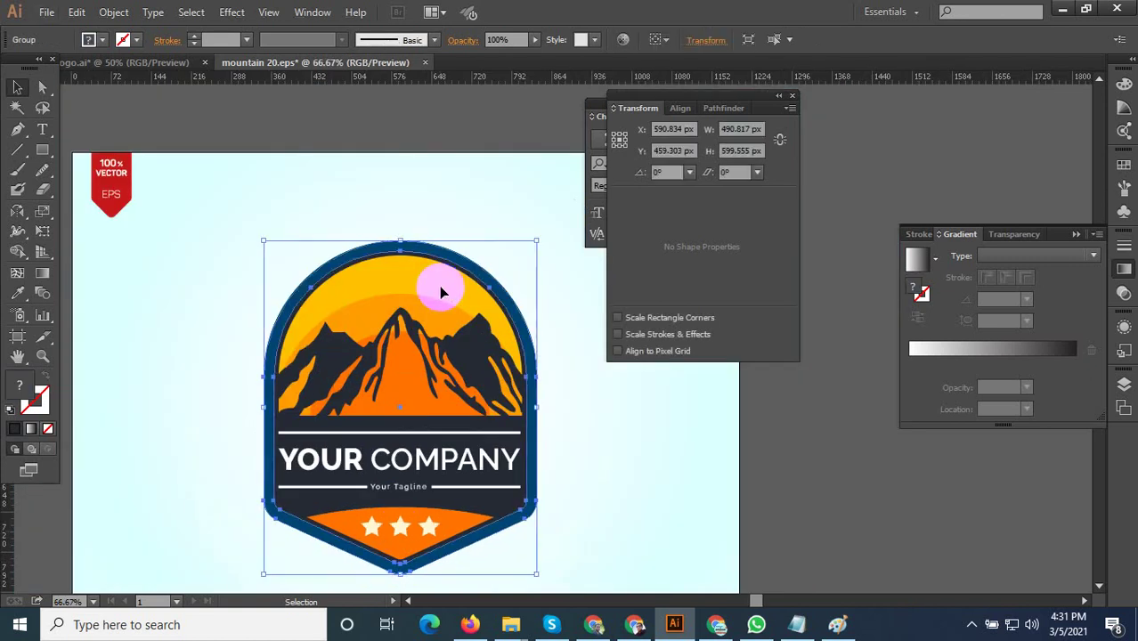
Enter the badge group and delete the yellow sky shape.
{"action": "double_click", "coordinate": [442, 294]}
{"action": "scroll", "coordinate": [422, 287], "scroll_direction": "up", "scroll_amount": 1}
{"action": "left_click", "coordinate": [422, 286]}
{"action": "scroll", "coordinate": [422, 327], "scroll_direction": "down", "scroll_amount": 3}
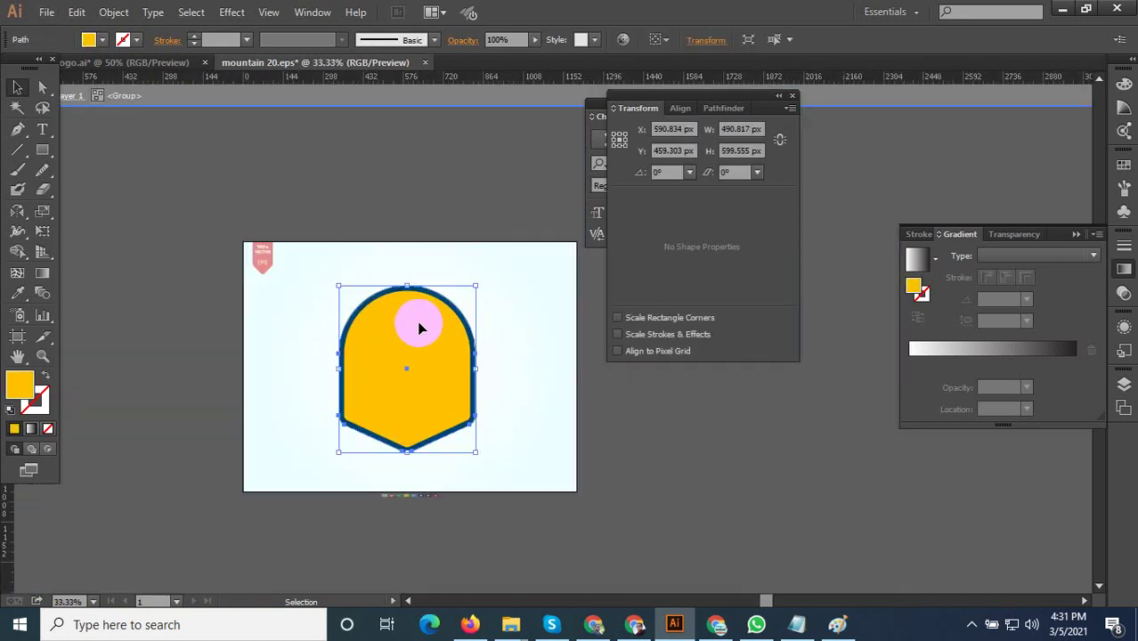
{"action": "key", "text": "Delete"}
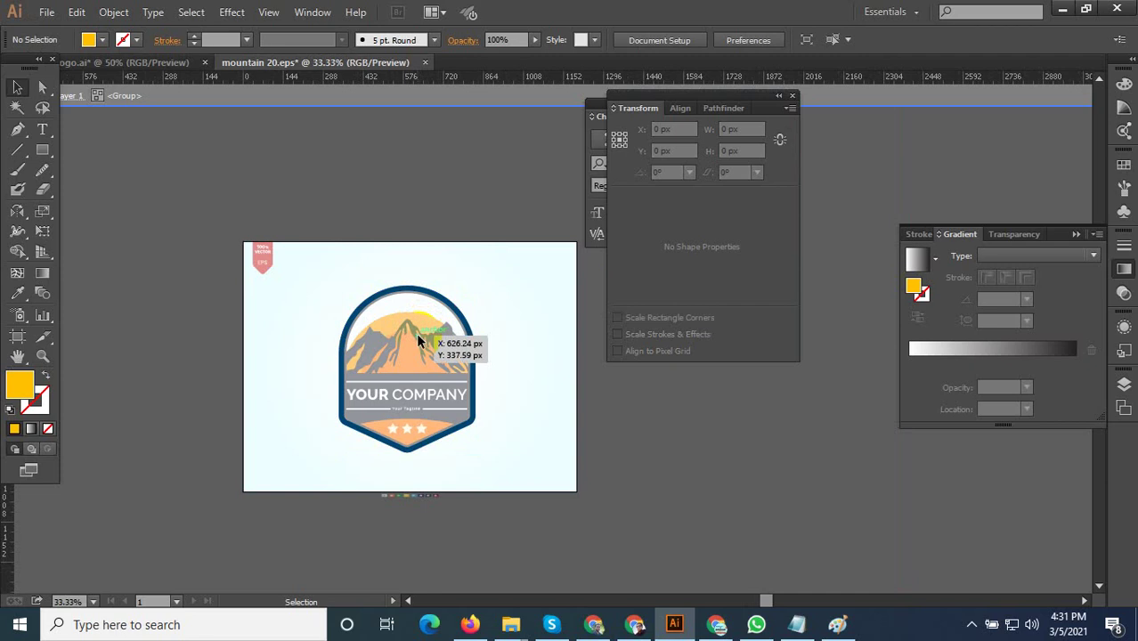
{"action": "key", "text": "Escape"}
Delete the orange sun shape behind the mountains.
{"action": "scroll", "coordinate": [418, 337], "scroll_direction": "up", "scroll_amount": 3}
{"action": "left_click", "coordinate": [415, 318]}
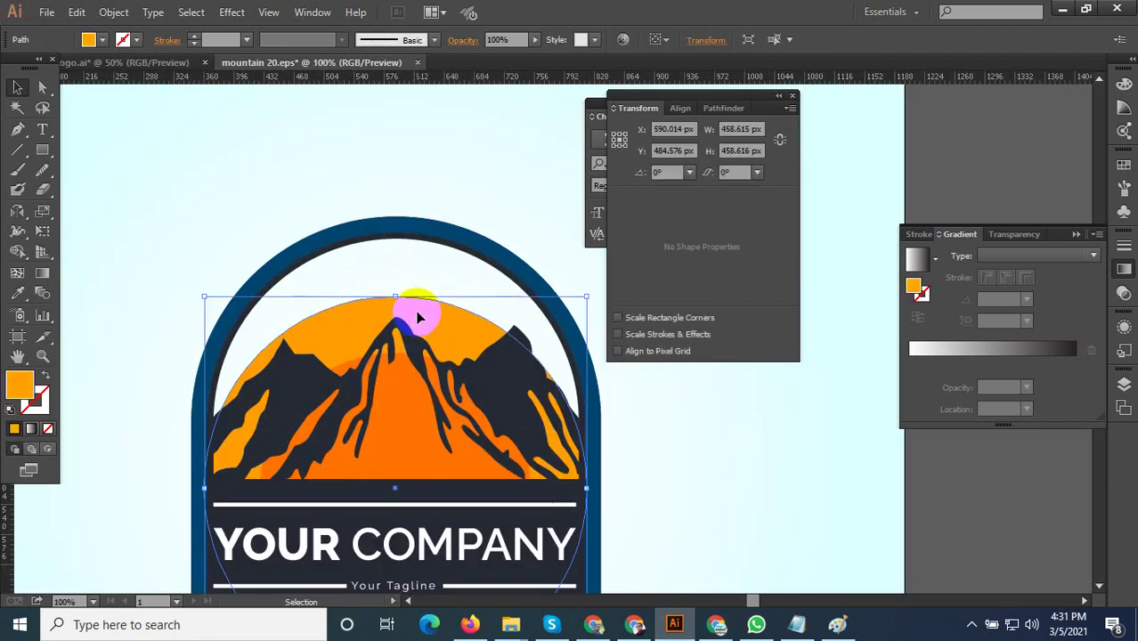
{"action": "scroll", "coordinate": [417, 315], "scroll_direction": "down", "scroll_amount": 1}
{"action": "scroll", "coordinate": [418, 318], "scroll_direction": "down", "scroll_amount": 2}
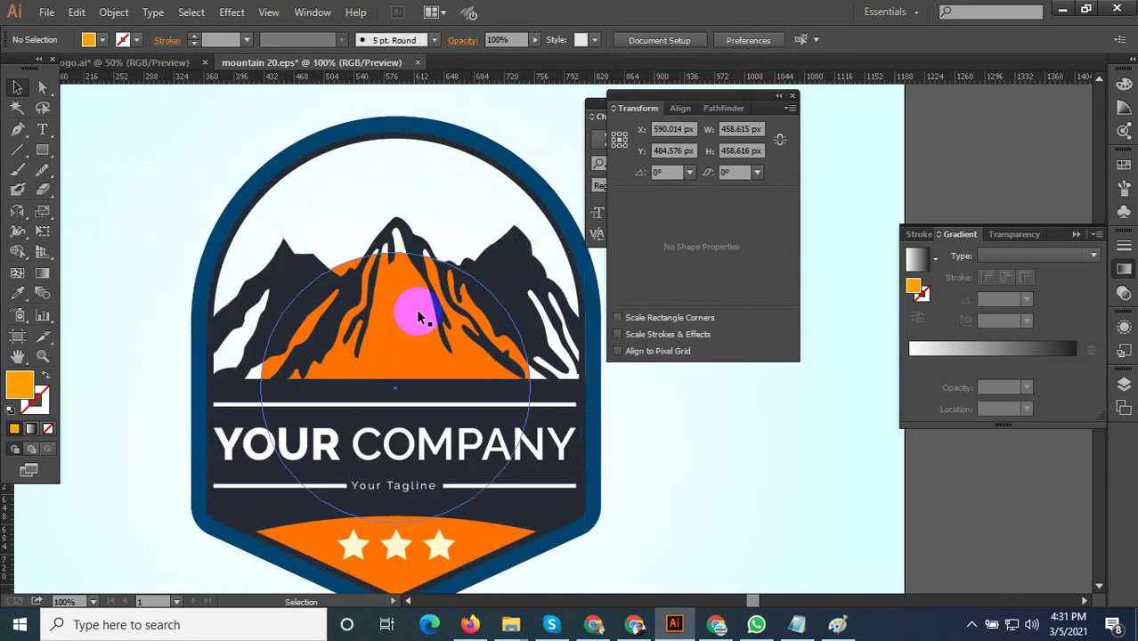
{"action": "left_click", "coordinate": [414, 313]}
{"action": "key", "text": "Delete"}
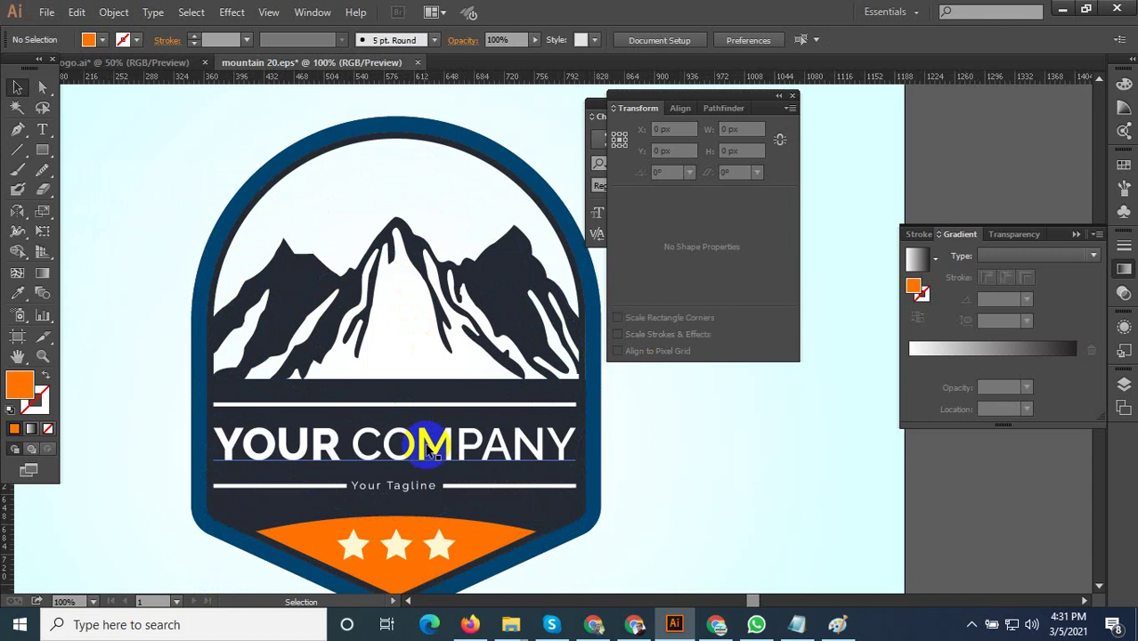
{"action": "scroll", "coordinate": [429, 438], "scroll_direction": "down", "scroll_amount": 2}
{"action": "scroll", "coordinate": [418, 436], "scroll_direction": "down", "scroll_amount": 1}
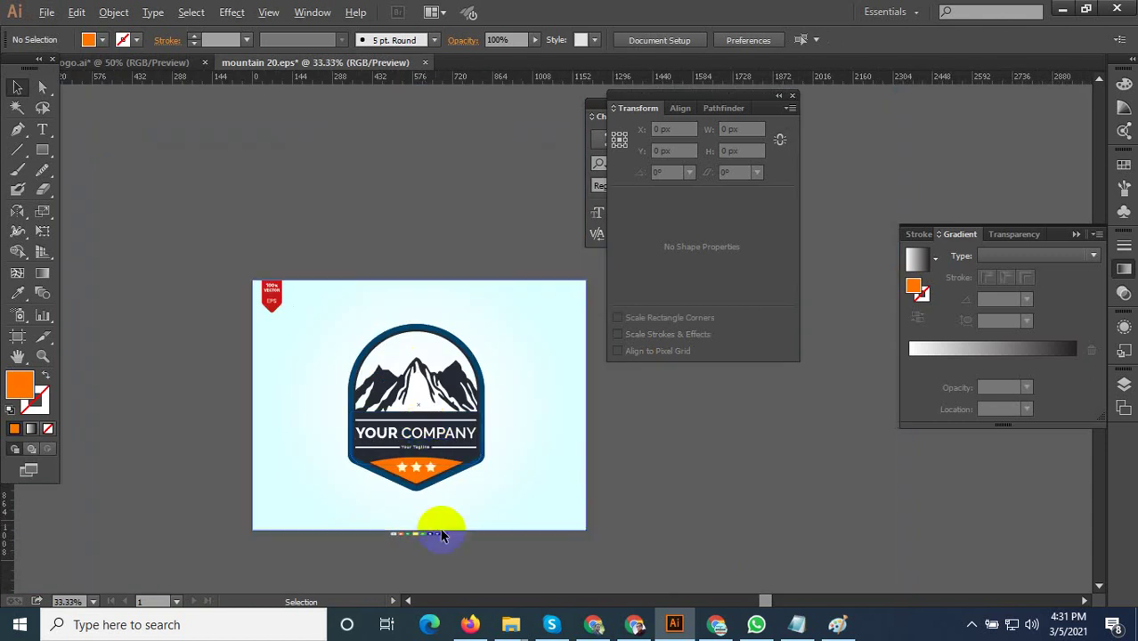
Open Save for Web, then cancel and close it without exporting.
{"action": "key", "text": "ctrl+alt+shift+s"}
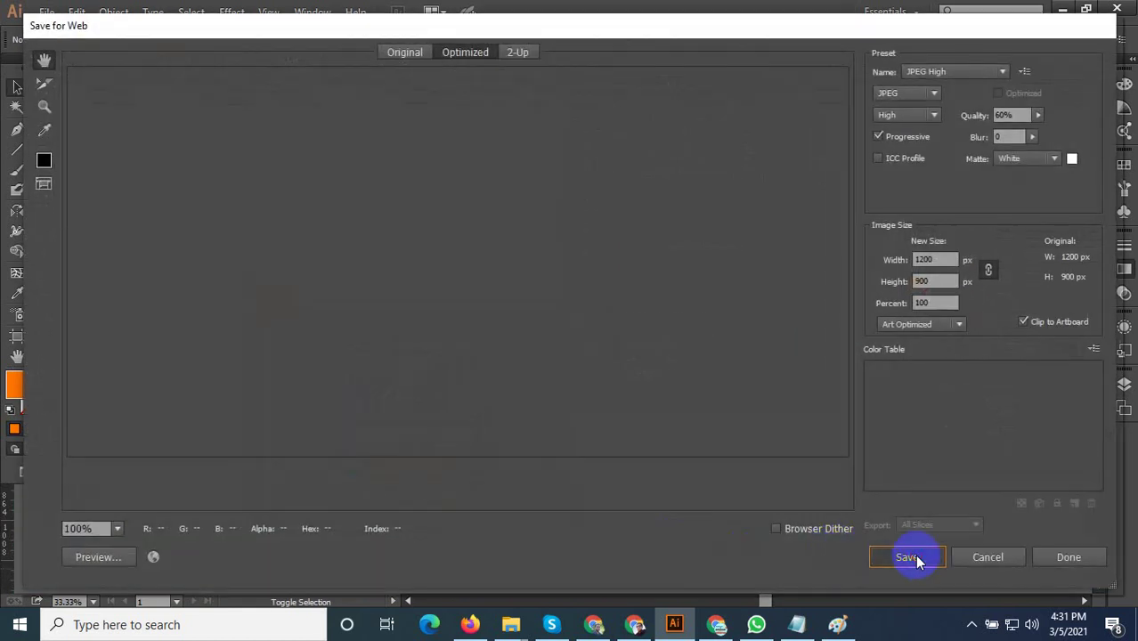
{"action": "left_click", "coordinate": [914, 554]}
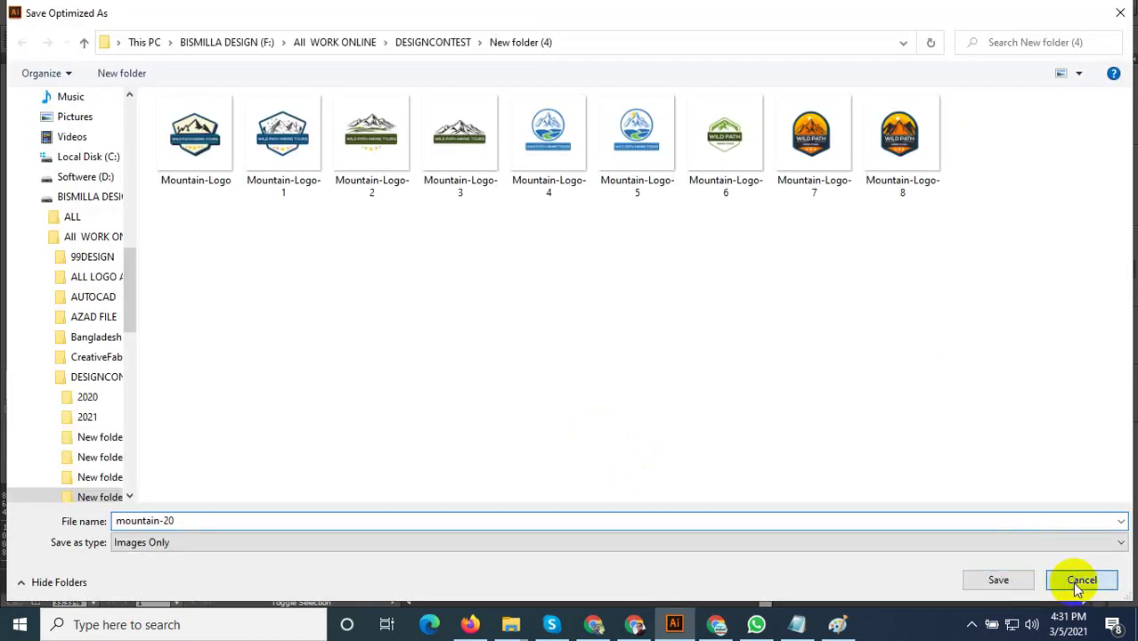
{"action": "left_click", "coordinate": [1075, 580]}
{"action": "left_click", "coordinate": [979, 555]}
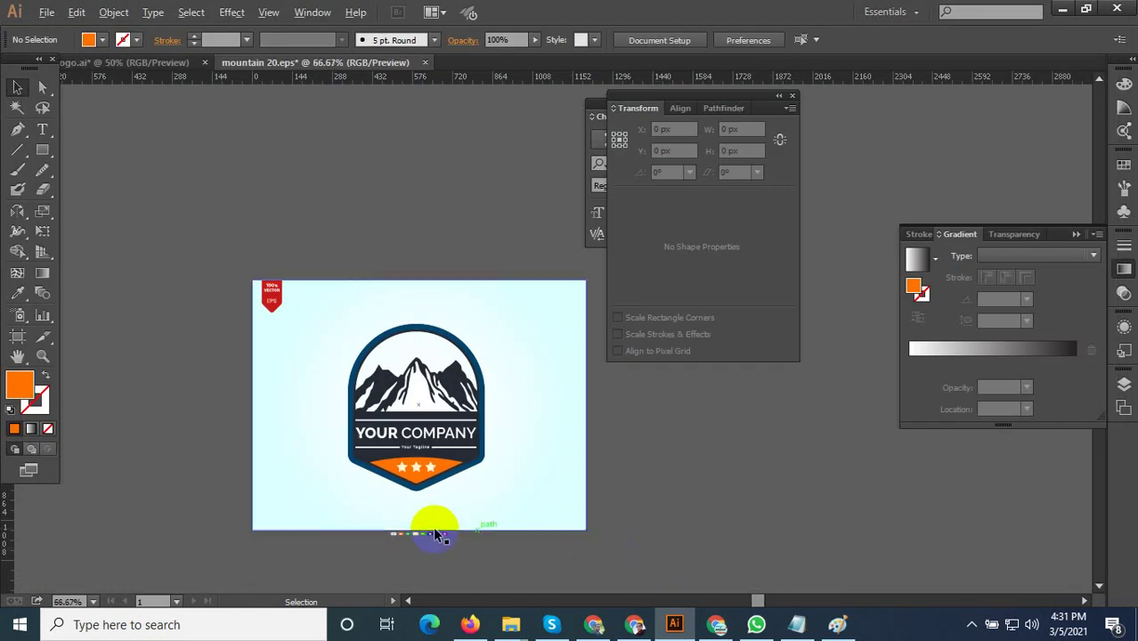
Colour the three stars the band's orange with the eyedropper.
{"action": "scroll", "coordinate": [436, 534], "scroll_direction": "up", "scroll_amount": 3}
{"action": "scroll", "coordinate": [381, 375], "scroll_direction": "up", "scroll_amount": 2}
{"action": "left_click", "coordinate": [348, 312]}
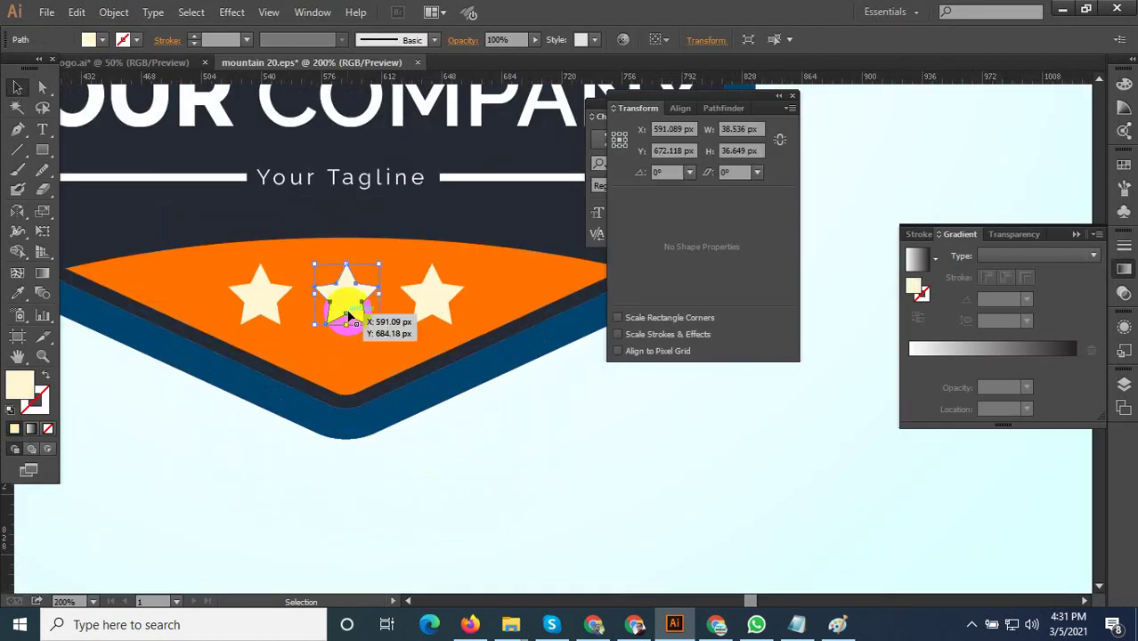
{"action": "left_click", "coordinate": [260, 295], "text": "shift"}
{"action": "left_click", "coordinate": [405, 303], "text": "shift"}
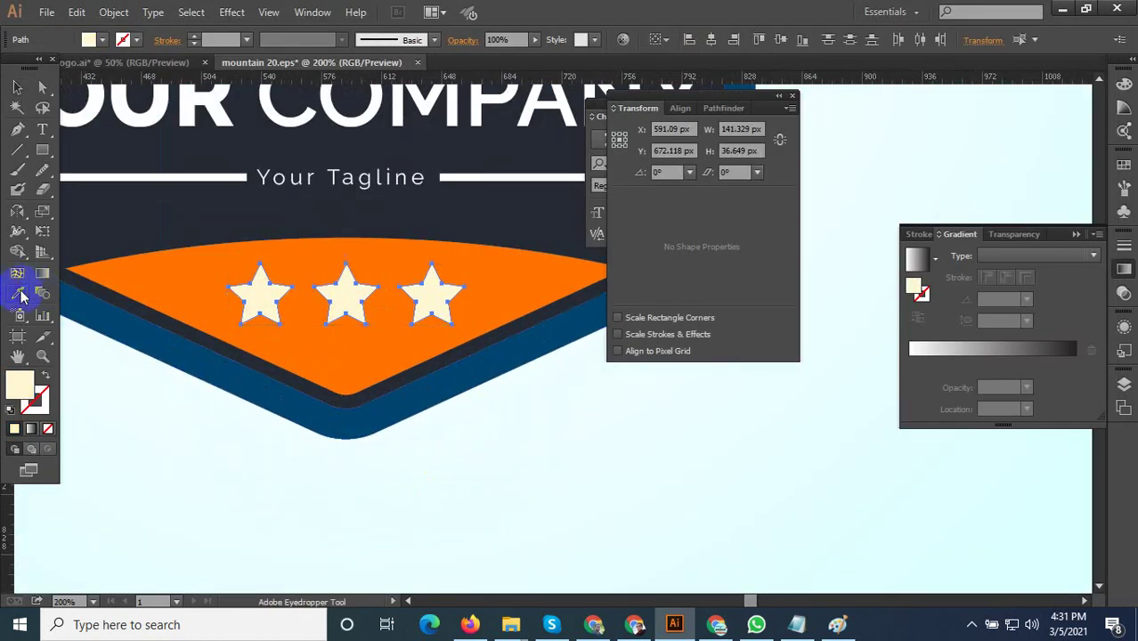
{"action": "left_click", "coordinate": [199, 275]}
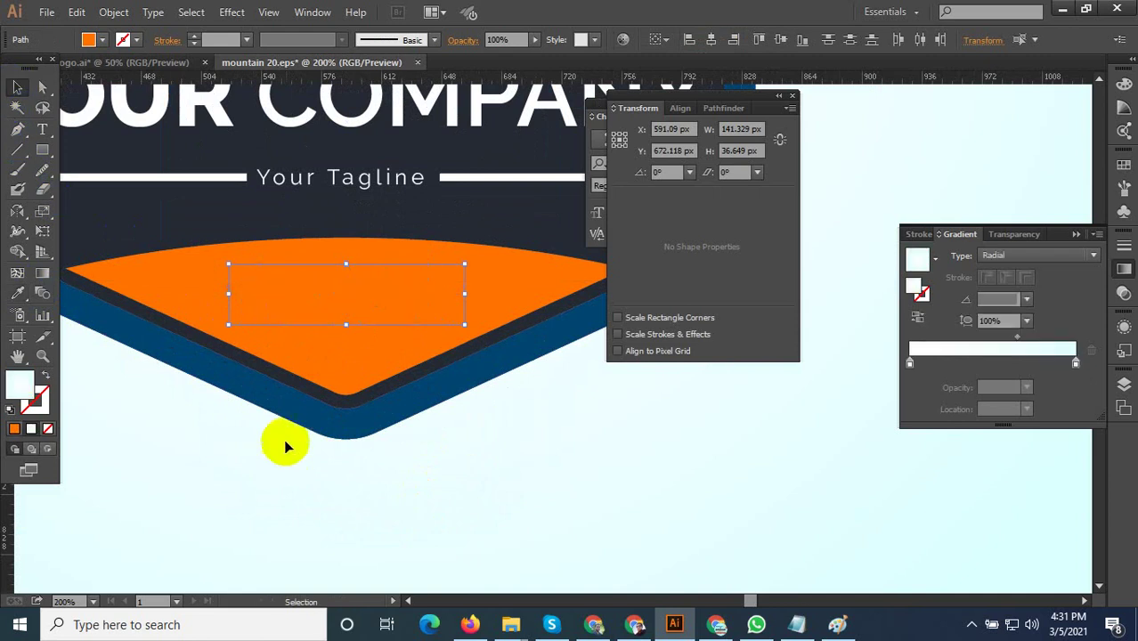
{"action": "left_click", "coordinate": [287, 444]}
Select the orange and navy band shapes and apply Pathfinder Divide.
{"action": "left_click", "coordinate": [178, 295]}
{"action": "key", "text": "Delete"}
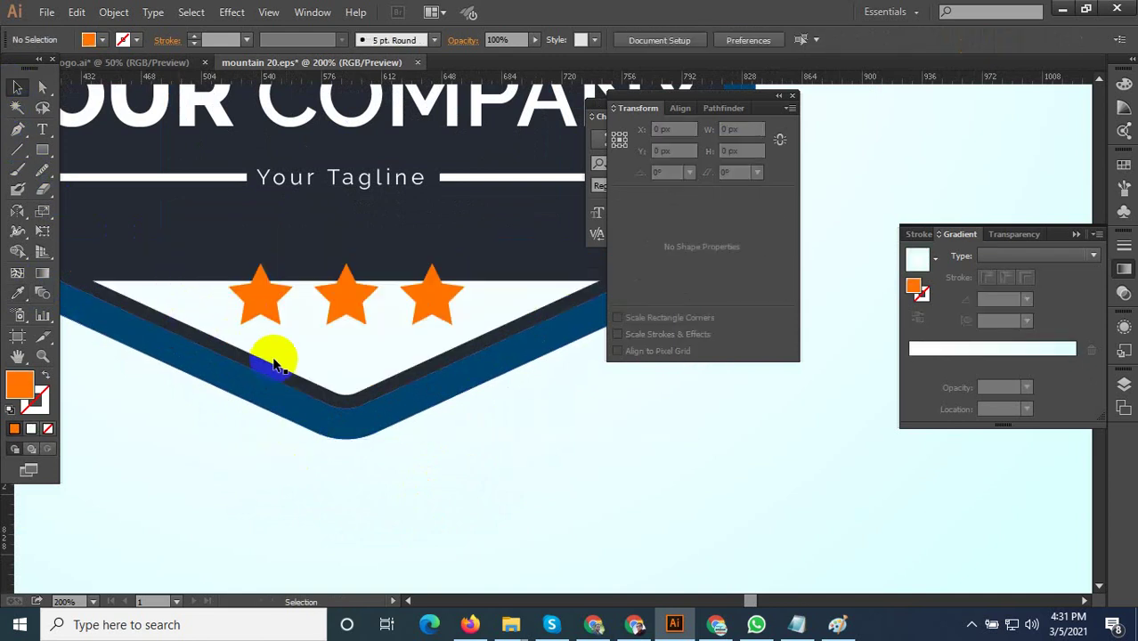
{"action": "key", "text": "ctrl+z"}
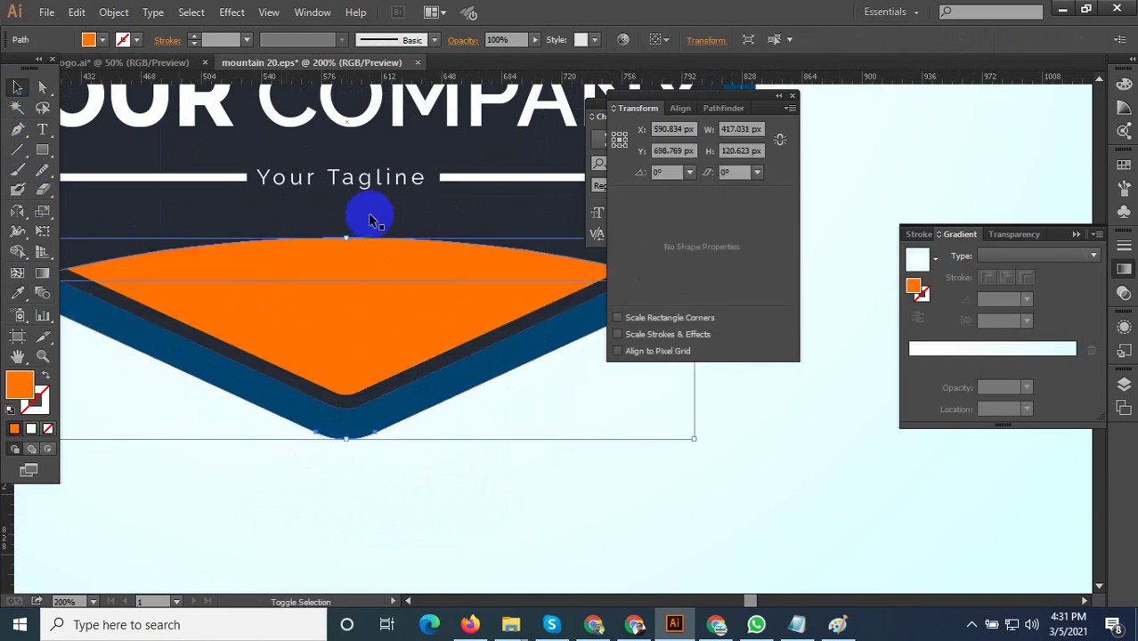
{"action": "left_click", "coordinate": [383, 222], "text": "shift"}
{"action": "key", "text": "ctrl+minus"}
{"action": "left_click", "coordinate": [694, 130]}
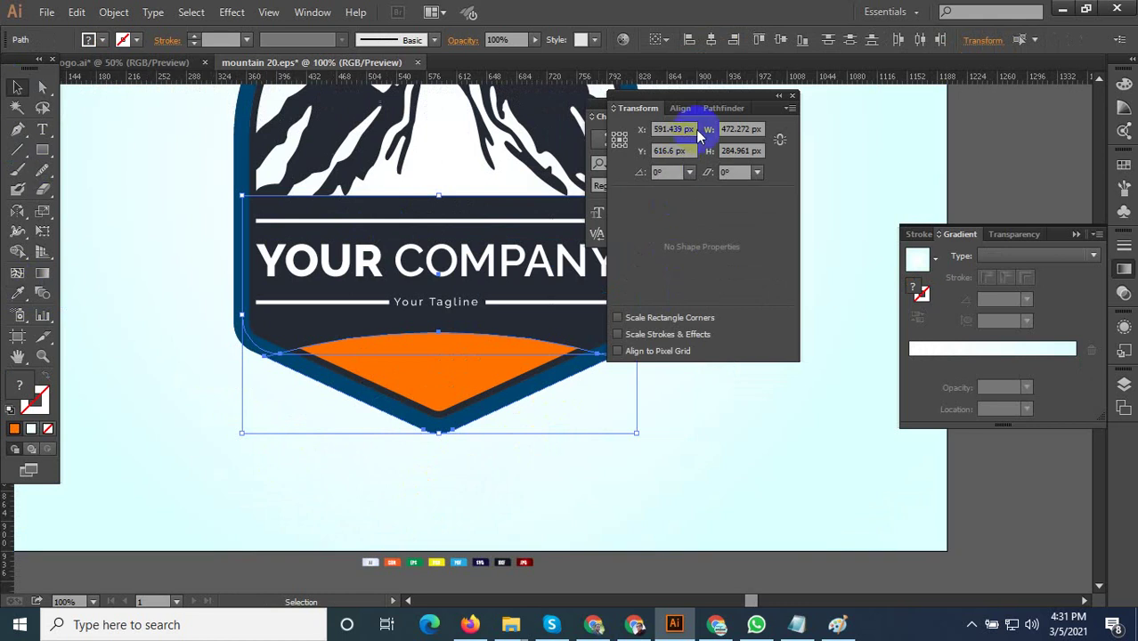
{"action": "left_click_drag", "start_coordinate": [768, 106], "coordinate": [920, 120]}
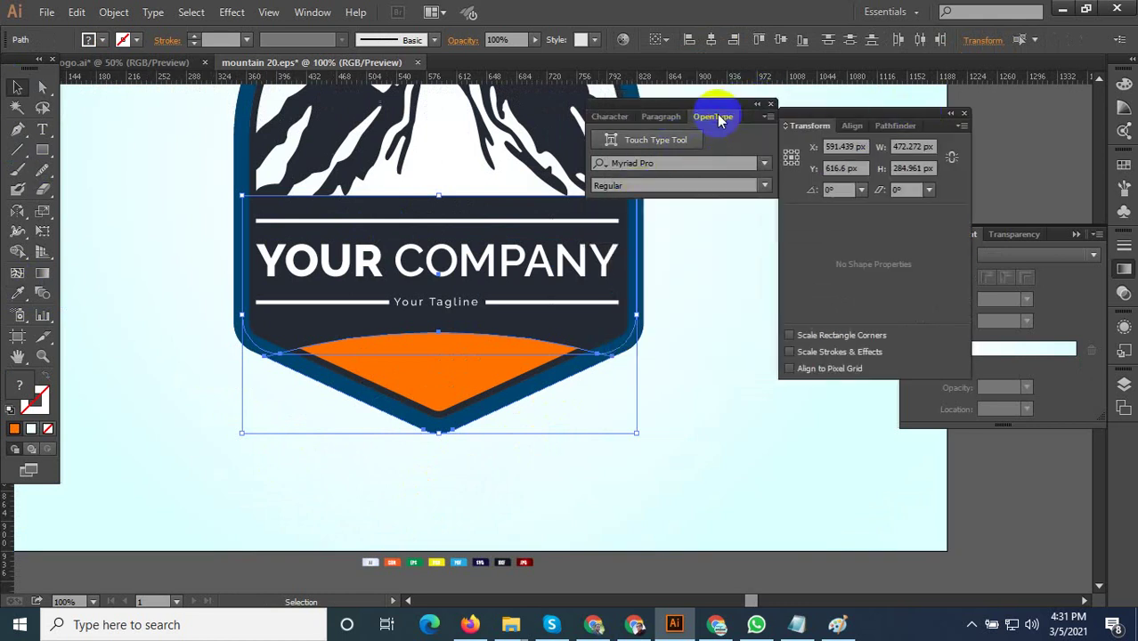
{"action": "left_click", "coordinate": [717, 116]}
{"action": "left_click", "coordinate": [663, 116]}
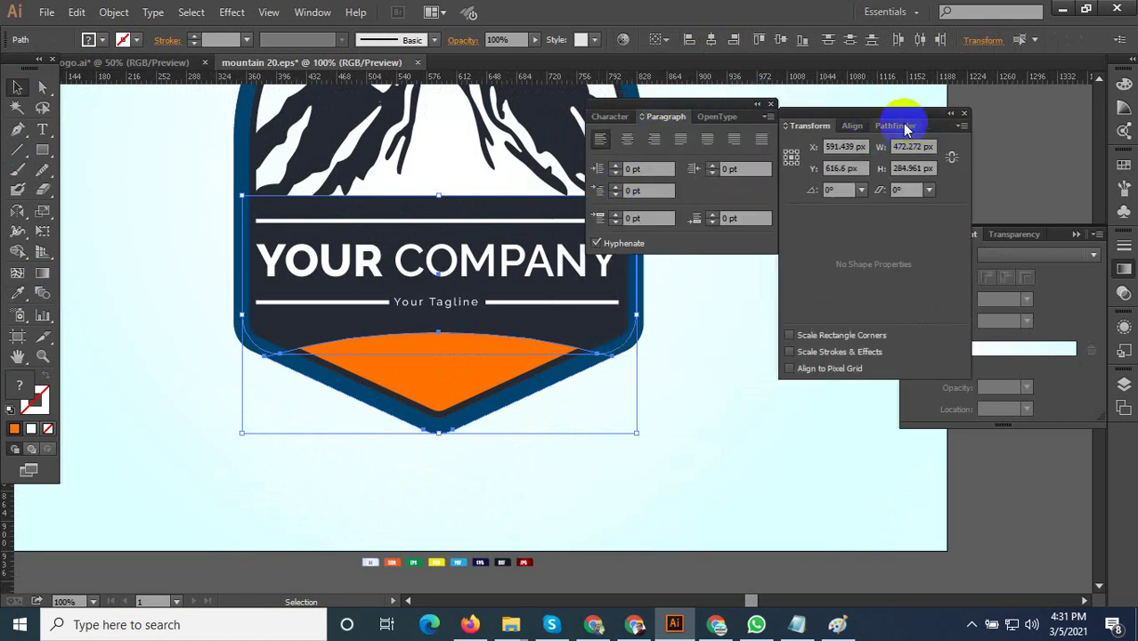
{"action": "left_click", "coordinate": [904, 123]}
{"action": "left_click", "coordinate": [797, 206]}
Ungroup the divided pieces and delete the orange band pieces, leaving a white band.
{"action": "right_click", "coordinate": [429, 366]}
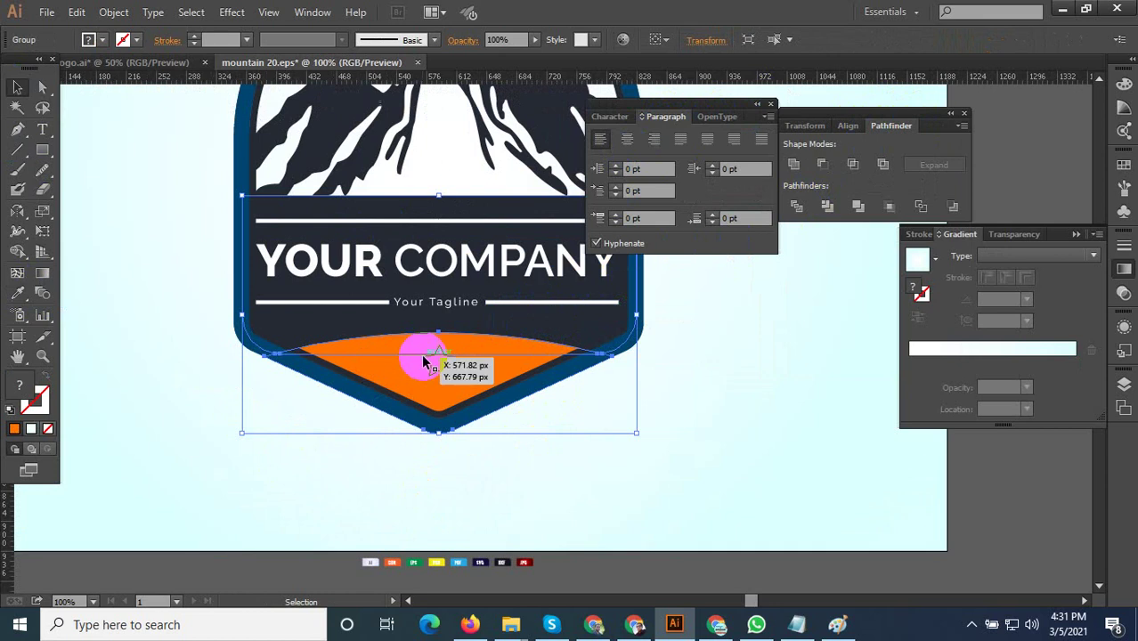
{"action": "left_click", "coordinate": [420, 452]}
{"action": "left_click", "coordinate": [592, 625]}
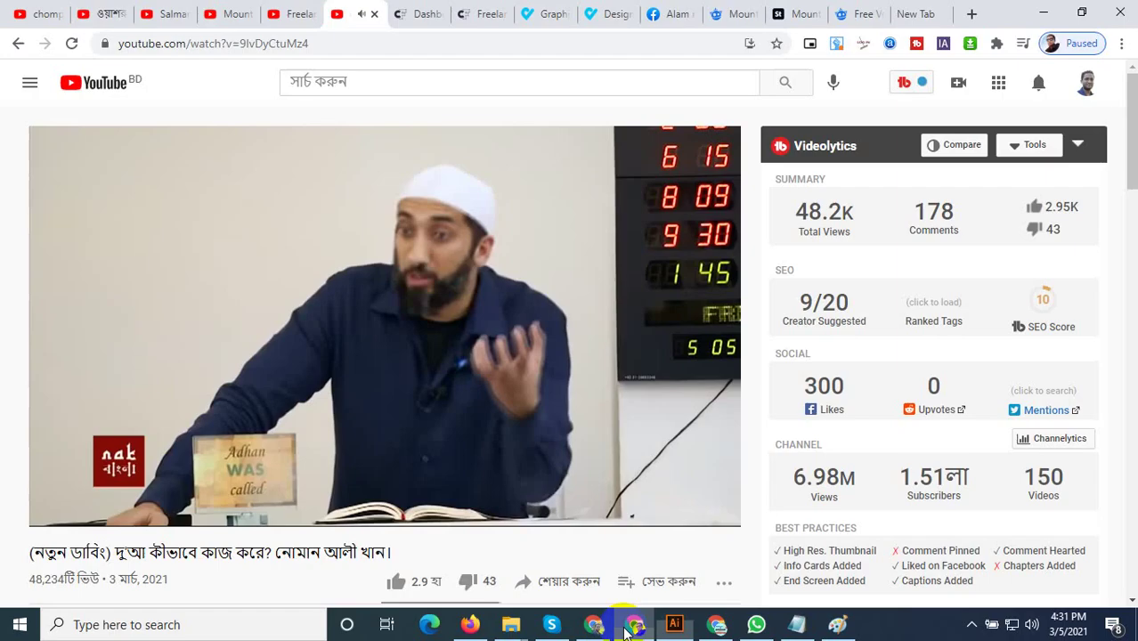
{"action": "left_click", "coordinate": [674, 630]}
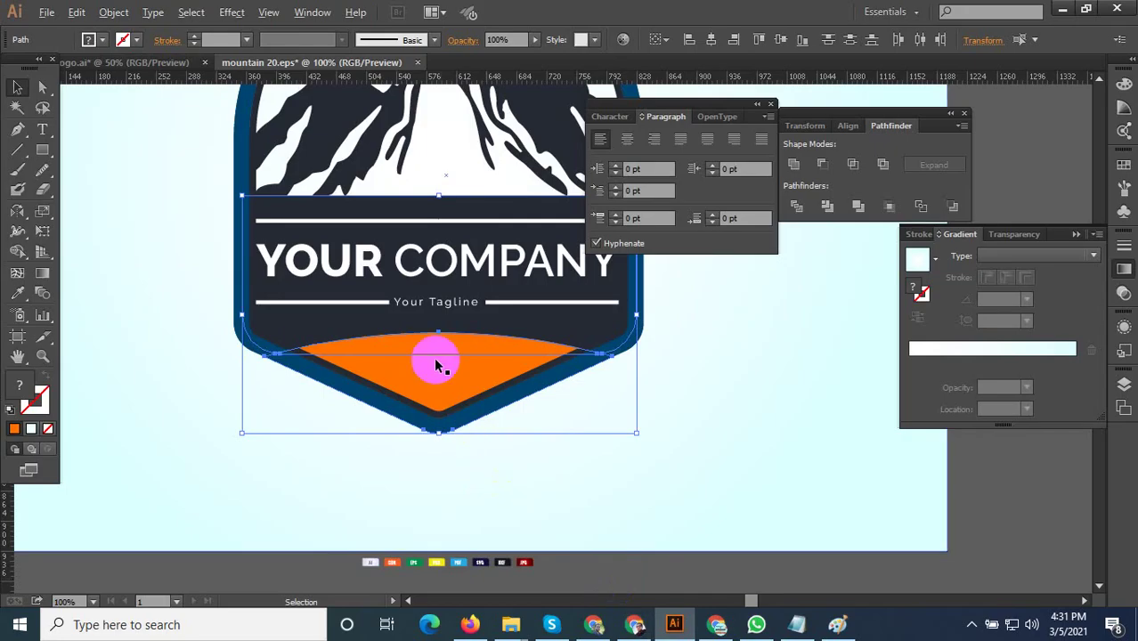
{"action": "scroll", "coordinate": [437, 360], "scroll_direction": "up", "scroll_amount": 2}
{"action": "left_click", "coordinate": [461, 389]}
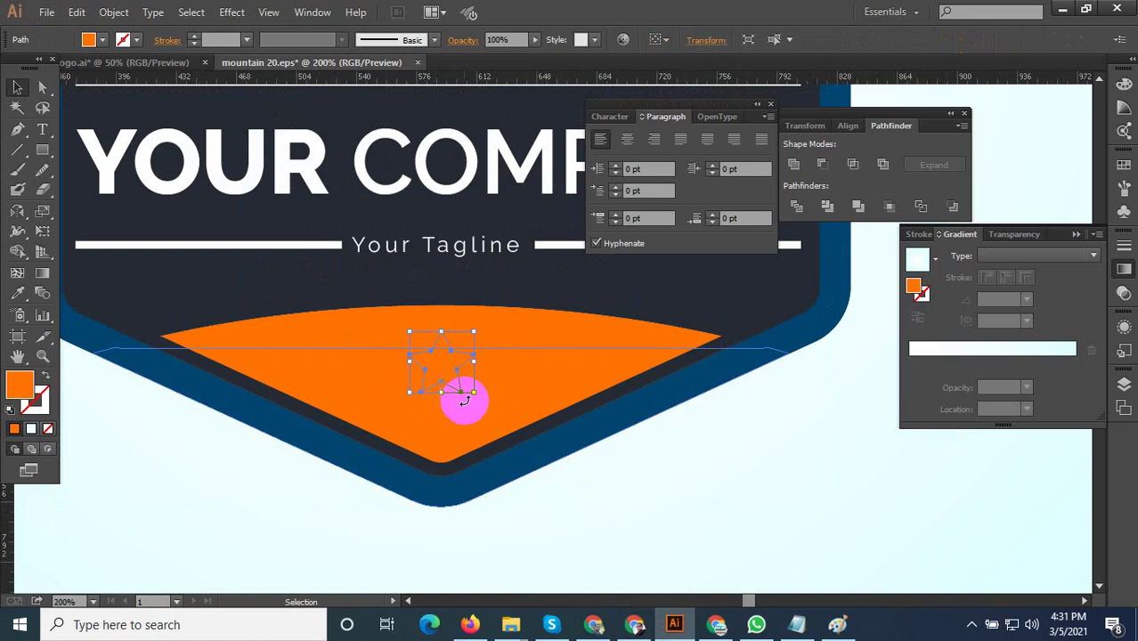
{"action": "left_click", "coordinate": [452, 442]}
{"action": "key", "text": "Delete"}
{"action": "left_click", "coordinate": [434, 324]}
{"action": "key", "text": "Delete"}
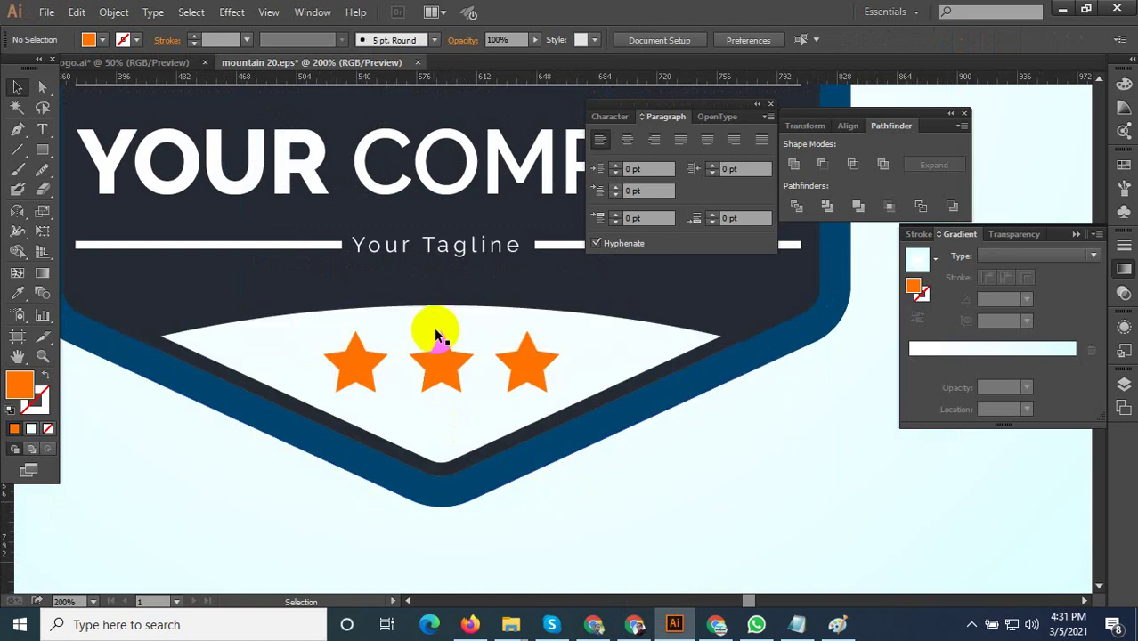
{"action": "scroll", "coordinate": [444, 436], "scroll_direction": "down", "scroll_amount": 5}
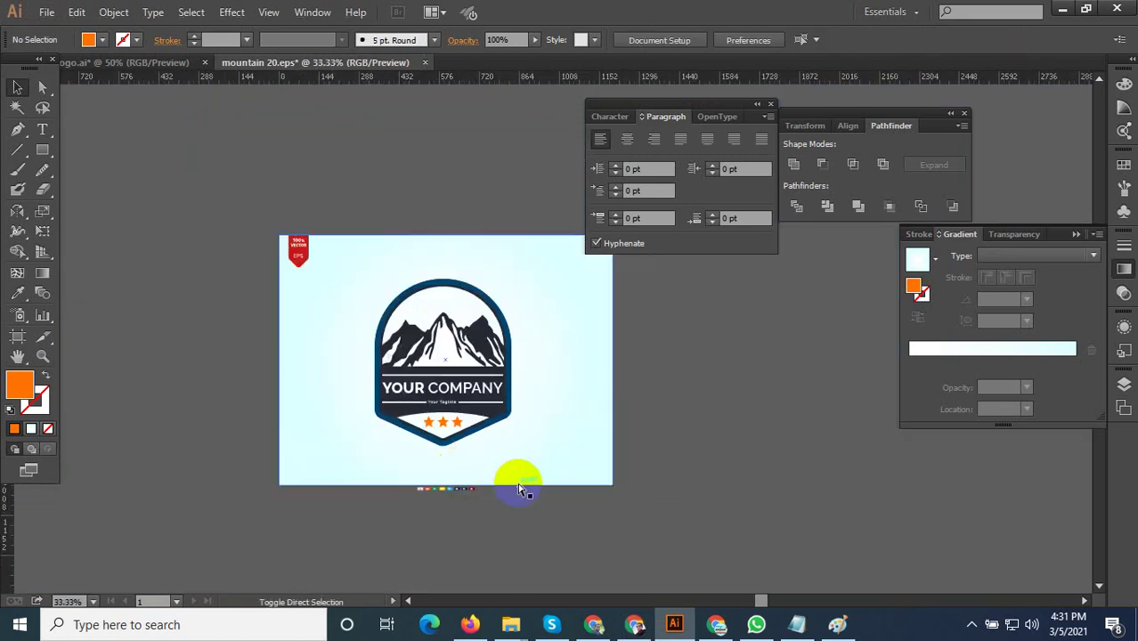
Save the white-band, orange-star badge as Illustrator EPS 'mountain 21'.
{"action": "key", "text": "ctrl+shift+s"}
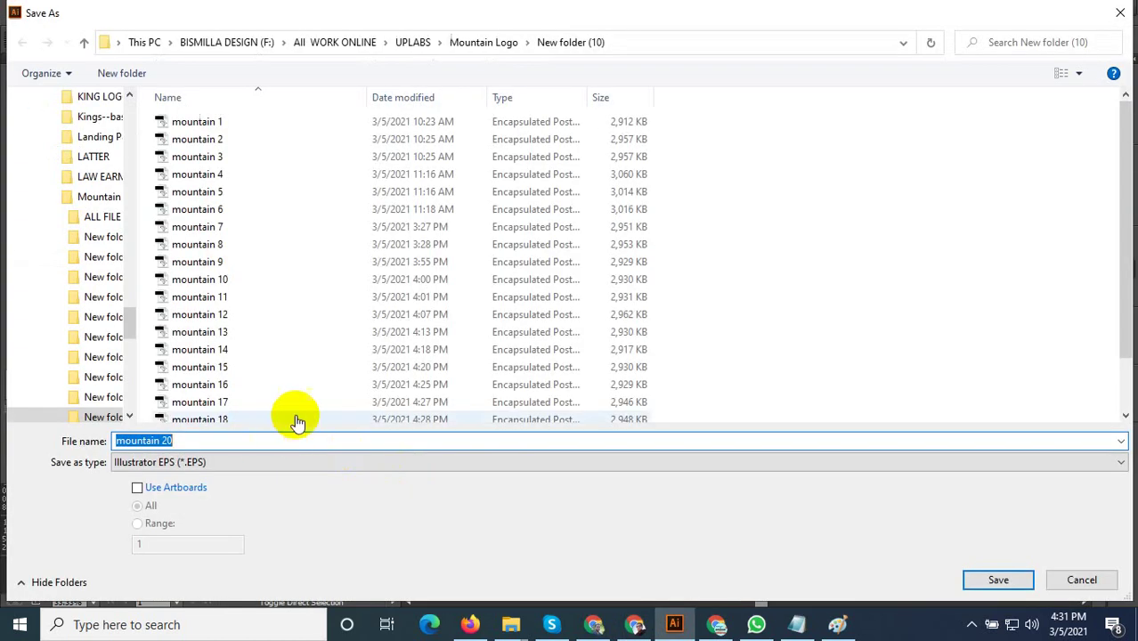
{"action": "scroll", "coordinate": [294, 413], "scroll_direction": "down", "scroll_amount": 1}
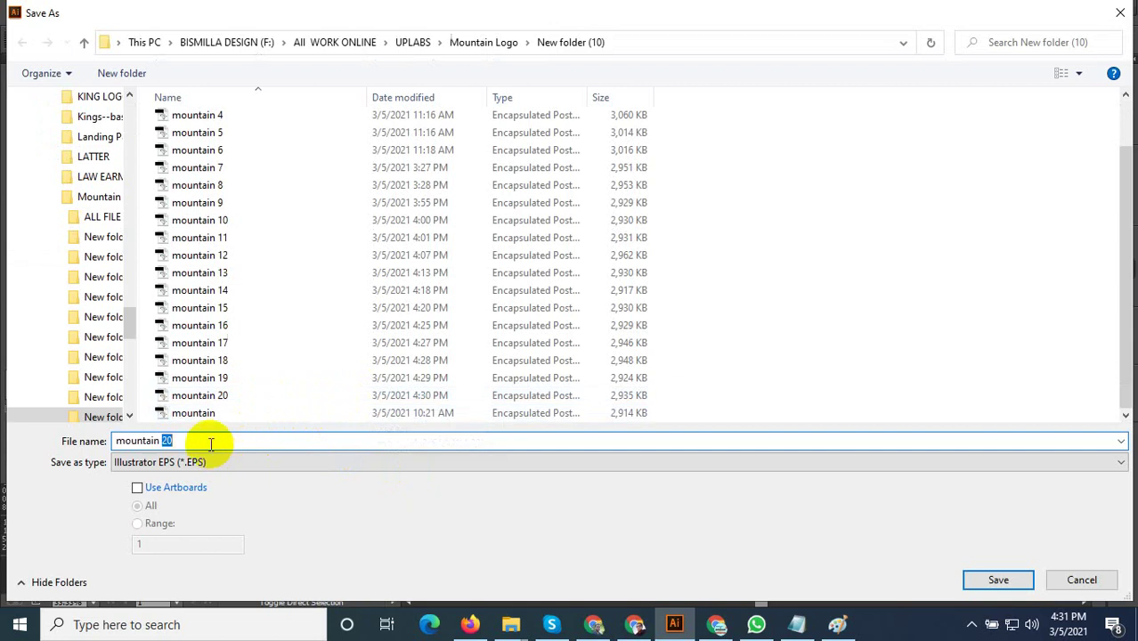
{"action": "left_click", "coordinate": [993, 580]}
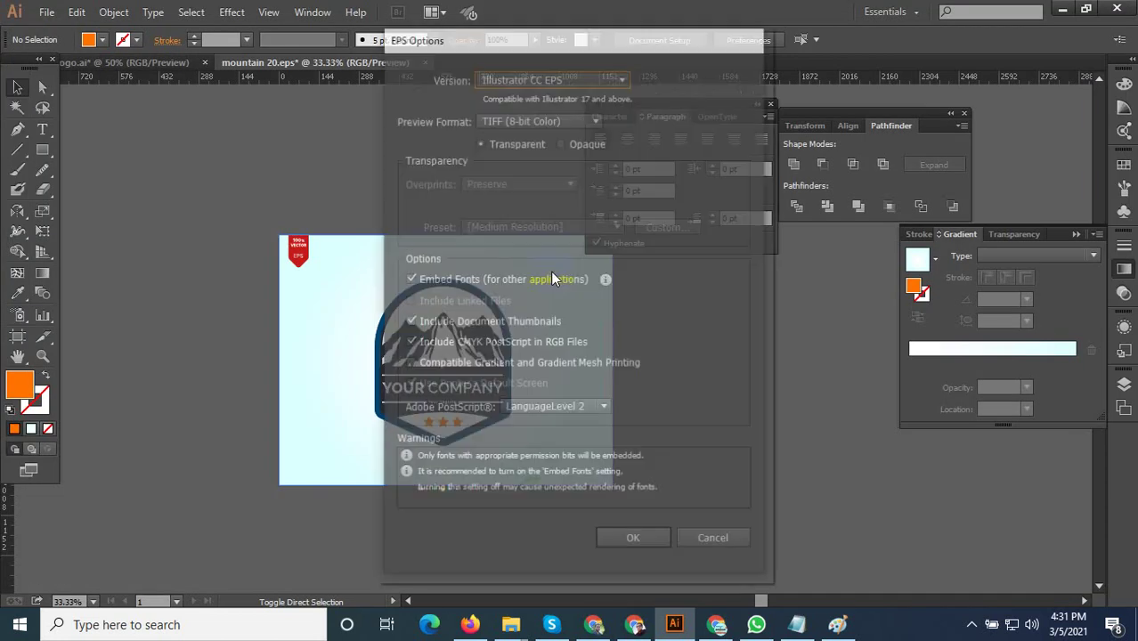
{"action": "left_click", "coordinate": [629, 541]}
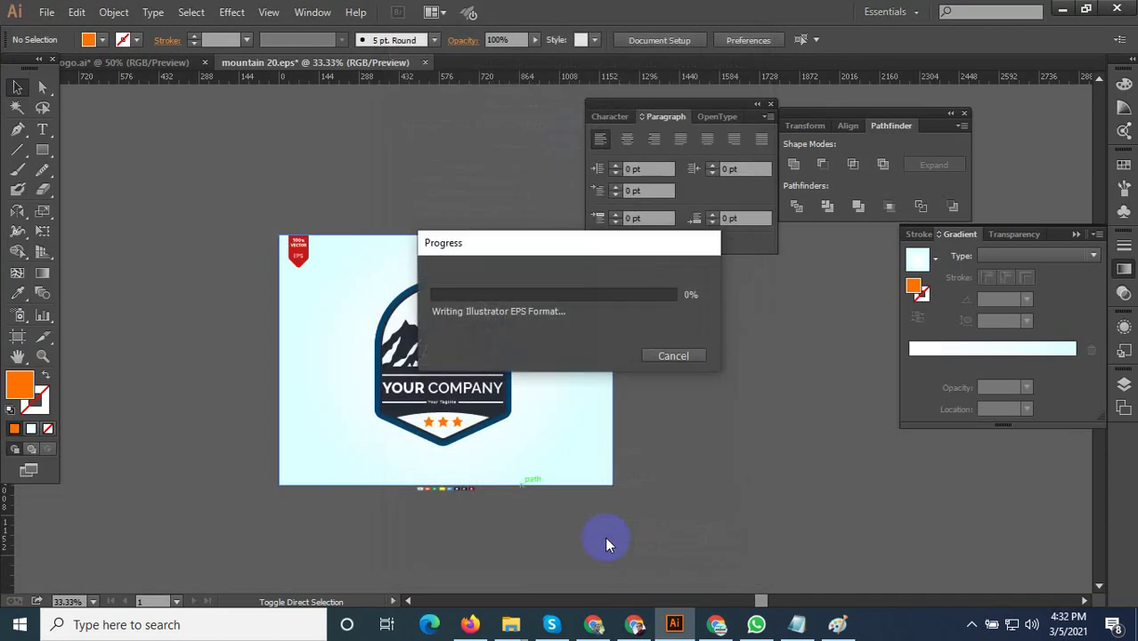